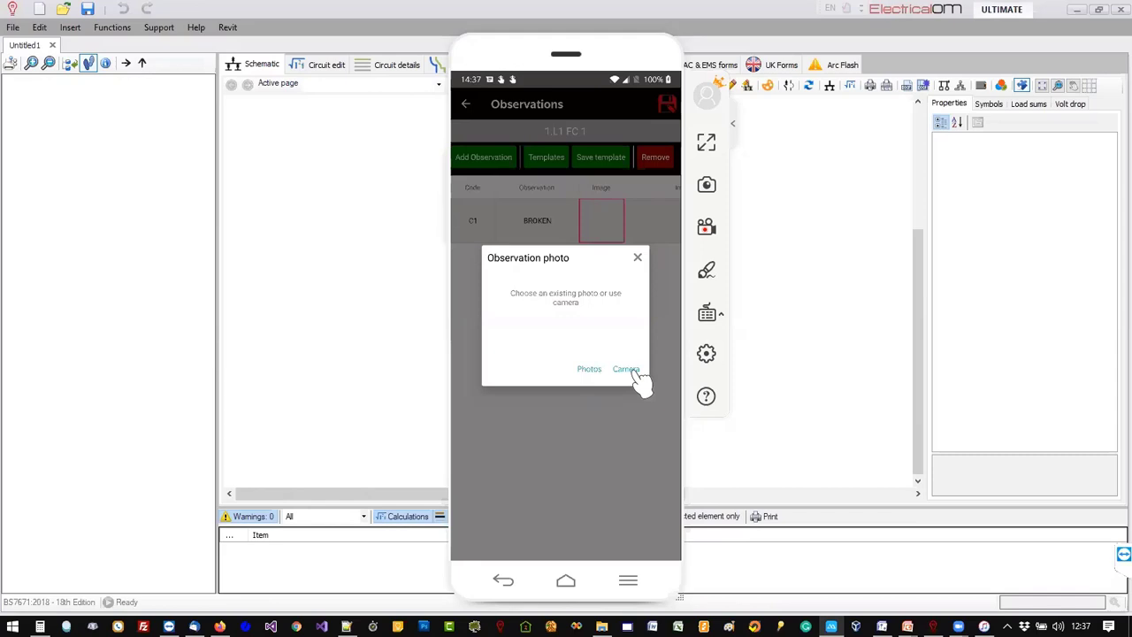
Attach a new camera photo of the wall socket to the C1 BROKEN observation and check the stored image.
click(631, 371)
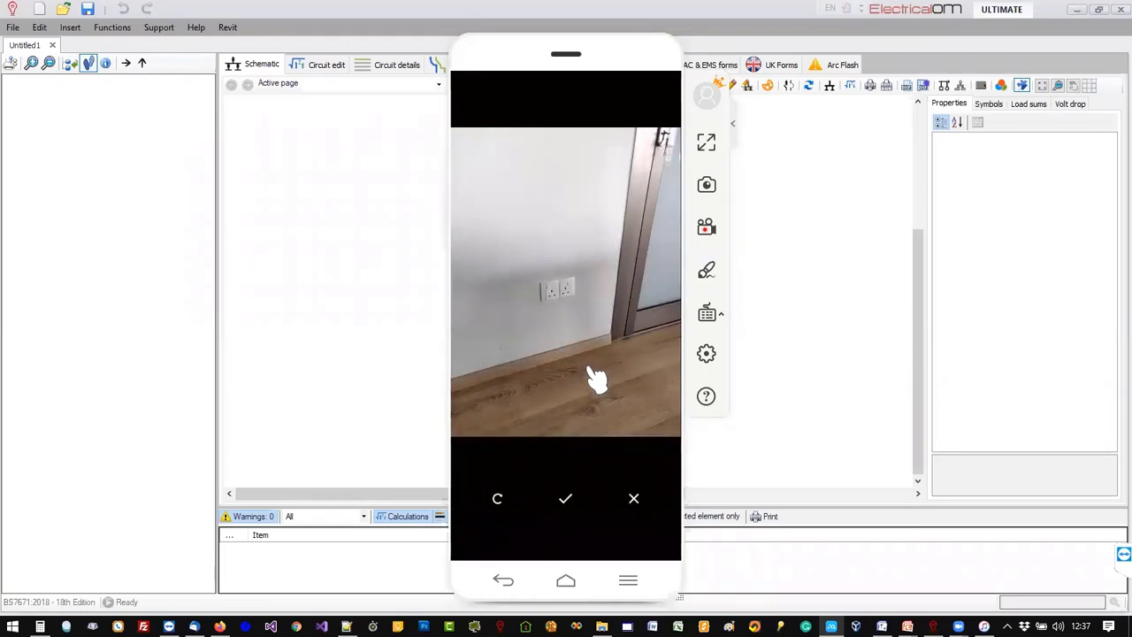
click(567, 498)
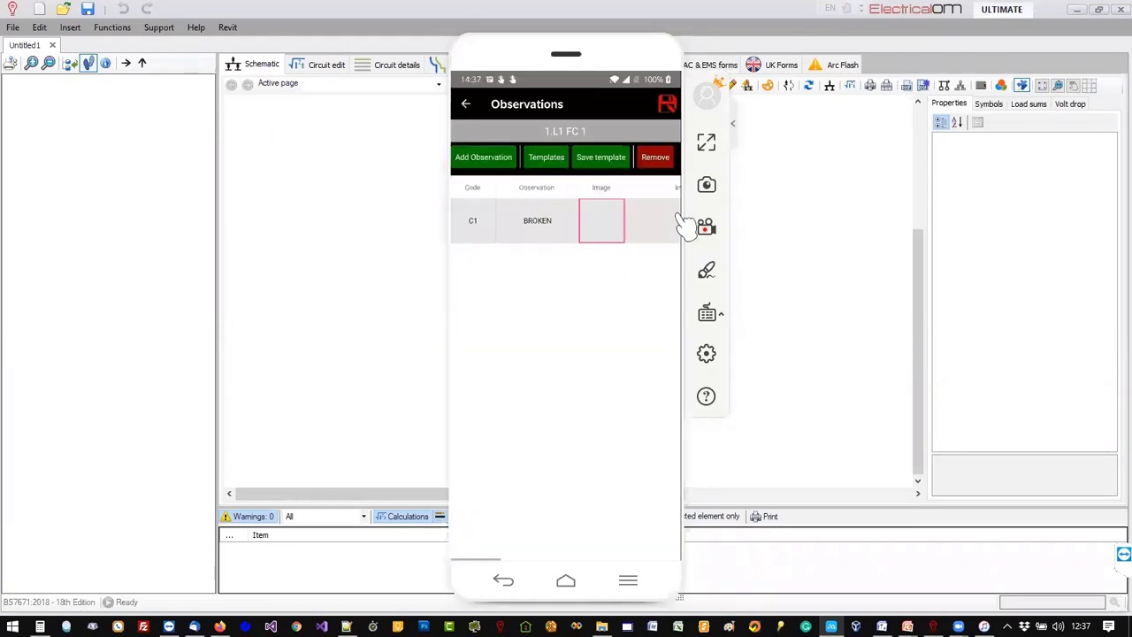
click(602, 223)
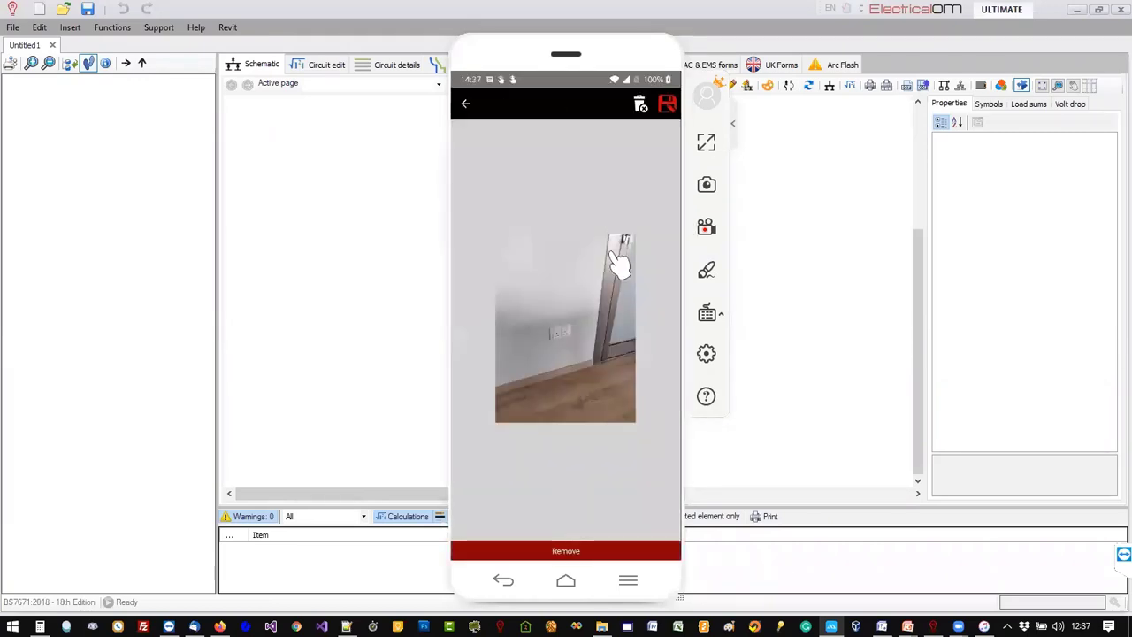
click(466, 106)
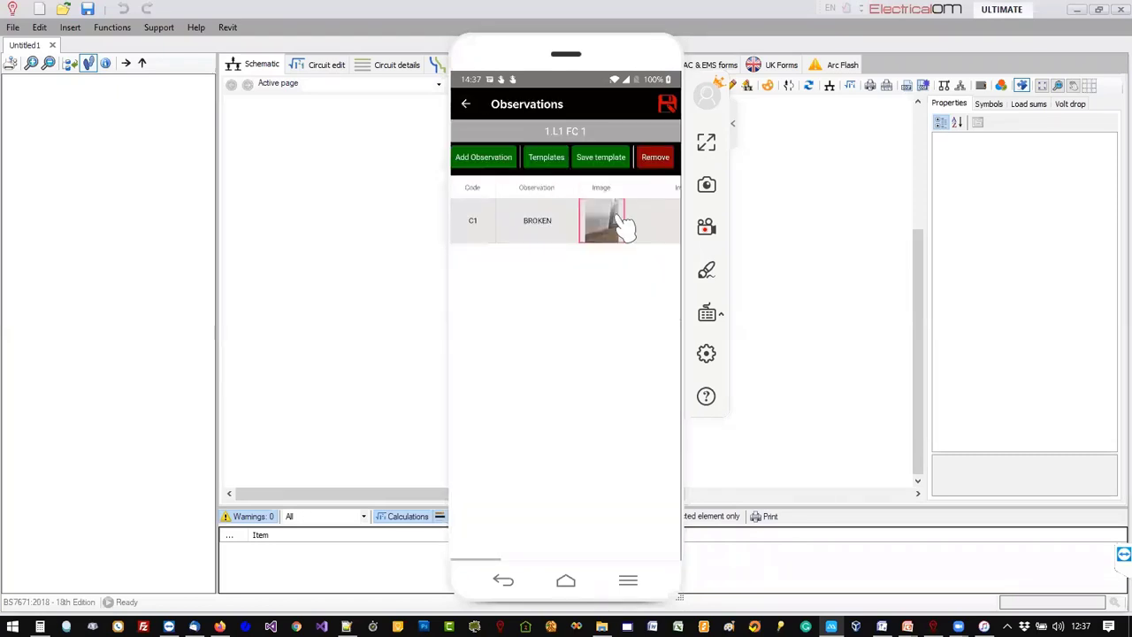
Enter NOTE ABOUT SOCKET as the image note of the C1 observation.
scroll(556, 235, right, 3)
click(571, 235)
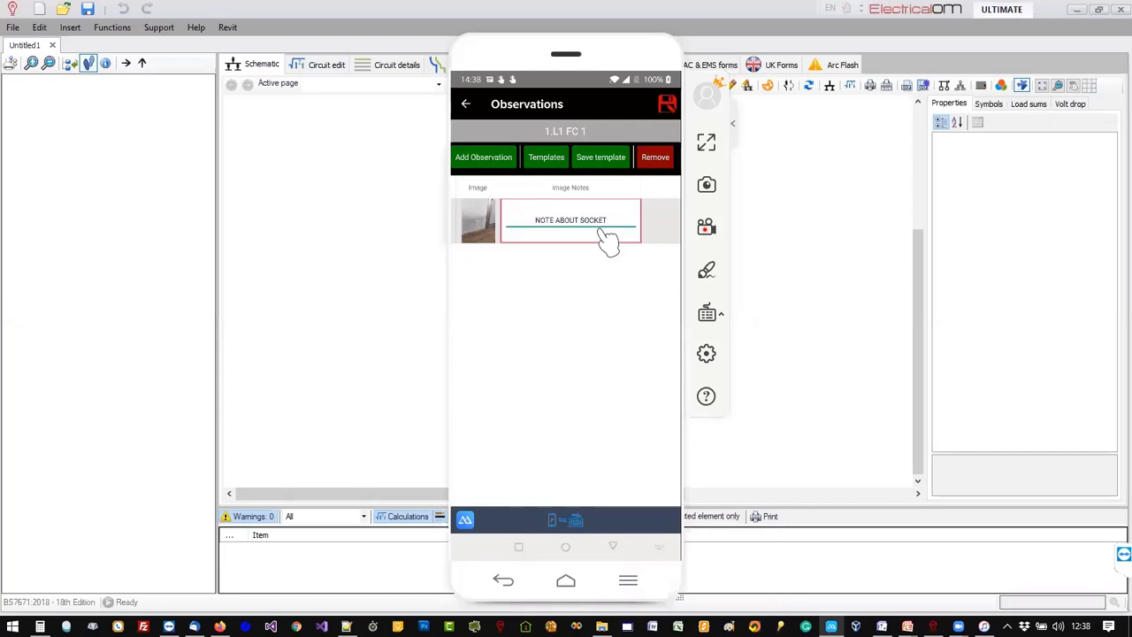
drag(608, 239, 654, 227)
Assign inspection item 6.13, cable installation methods/practices (Section 522), from the inspection schedule to the observation.
drag(558, 218, 586, 245)
click(610, 230)
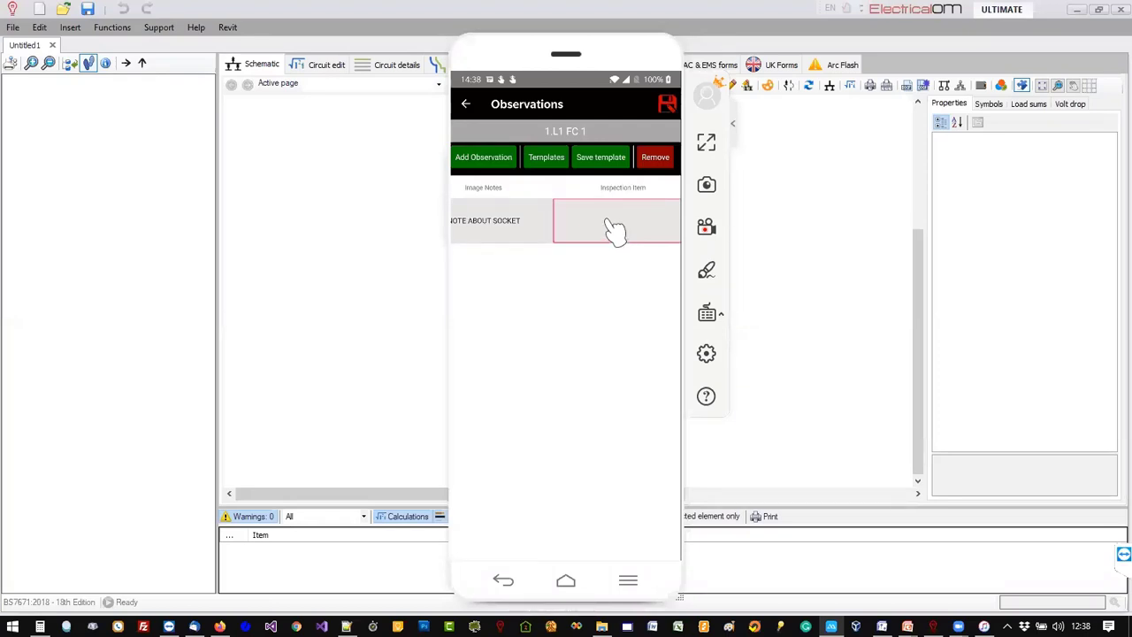
click(614, 230)
drag(577, 484, 584, 147)
drag(546, 409, 551, 286)
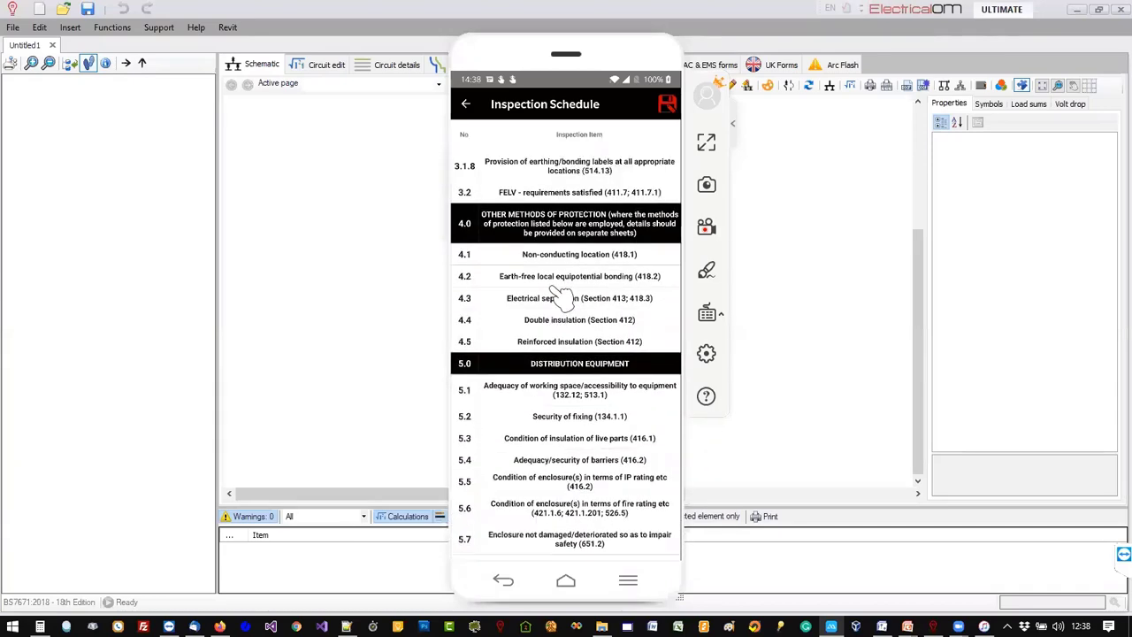
drag(586, 376, 583, 297)
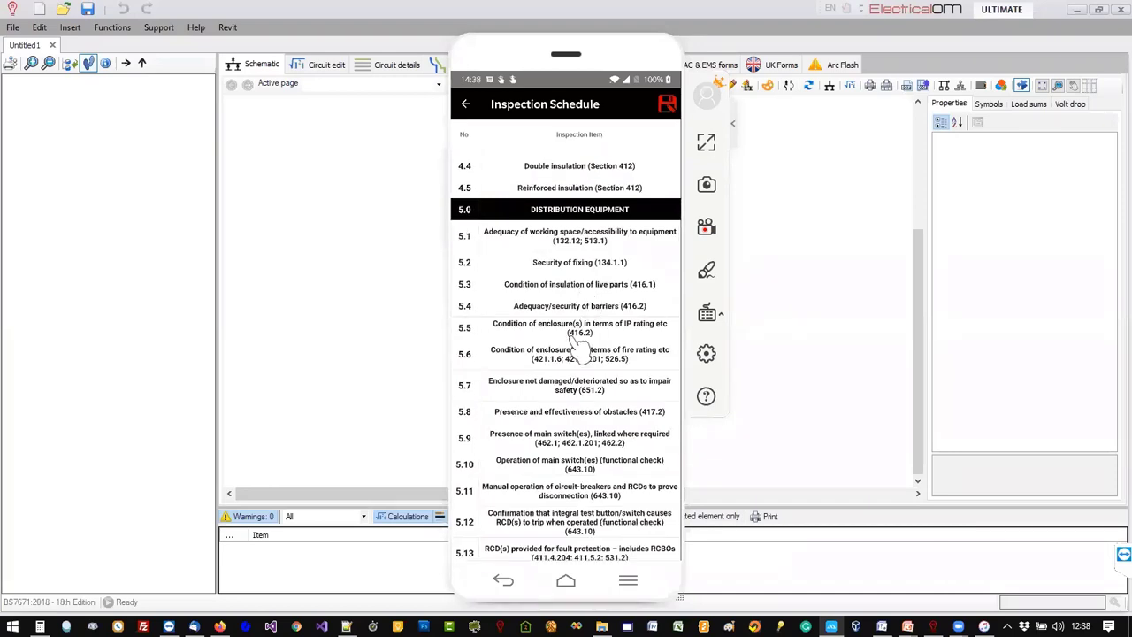
mouse_move(570, 430)
mouse_down()
mouse_move(561, 243)
mouse_move(554, 423)
mouse_up()
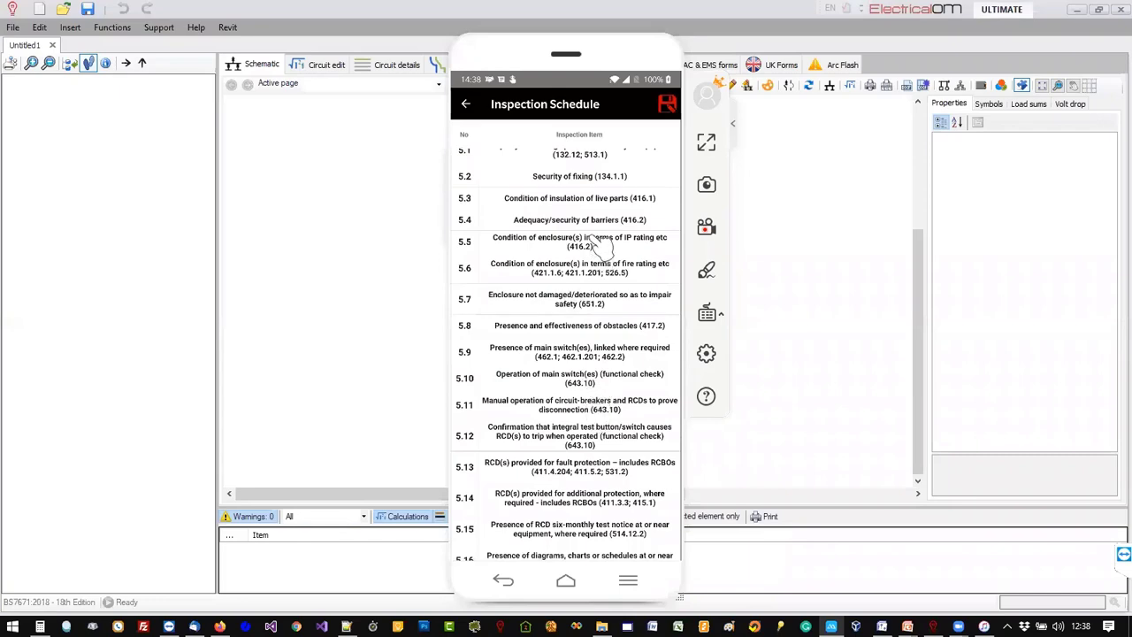
drag(591, 237, 574, 443)
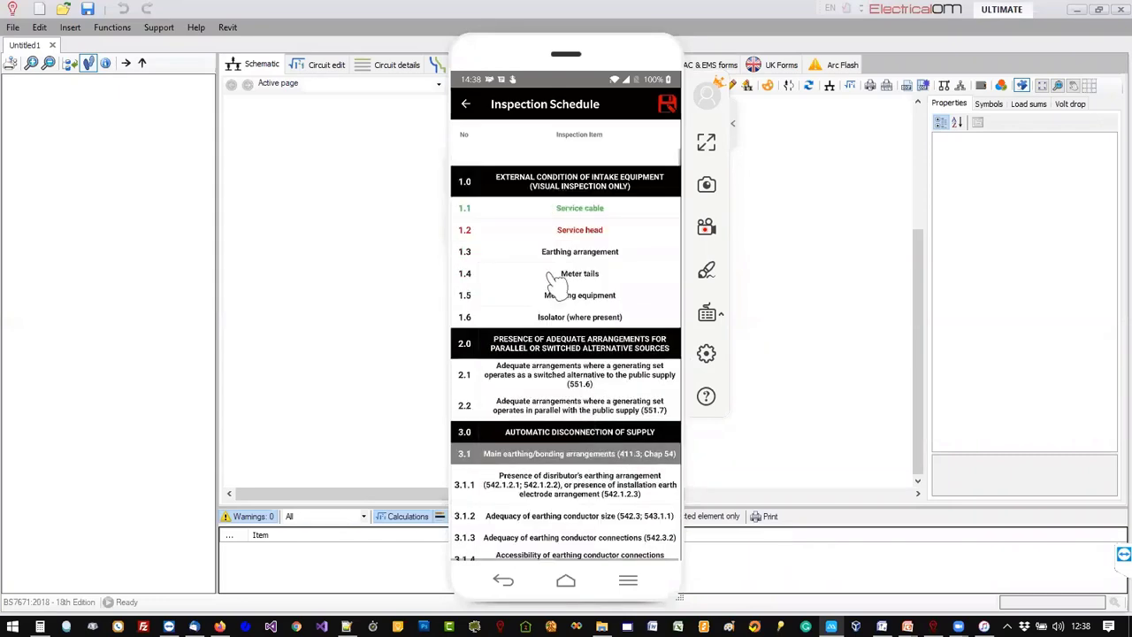
drag(549, 274, 546, 232)
drag(561, 456, 560, 266)
drag(556, 389, 543, 202)
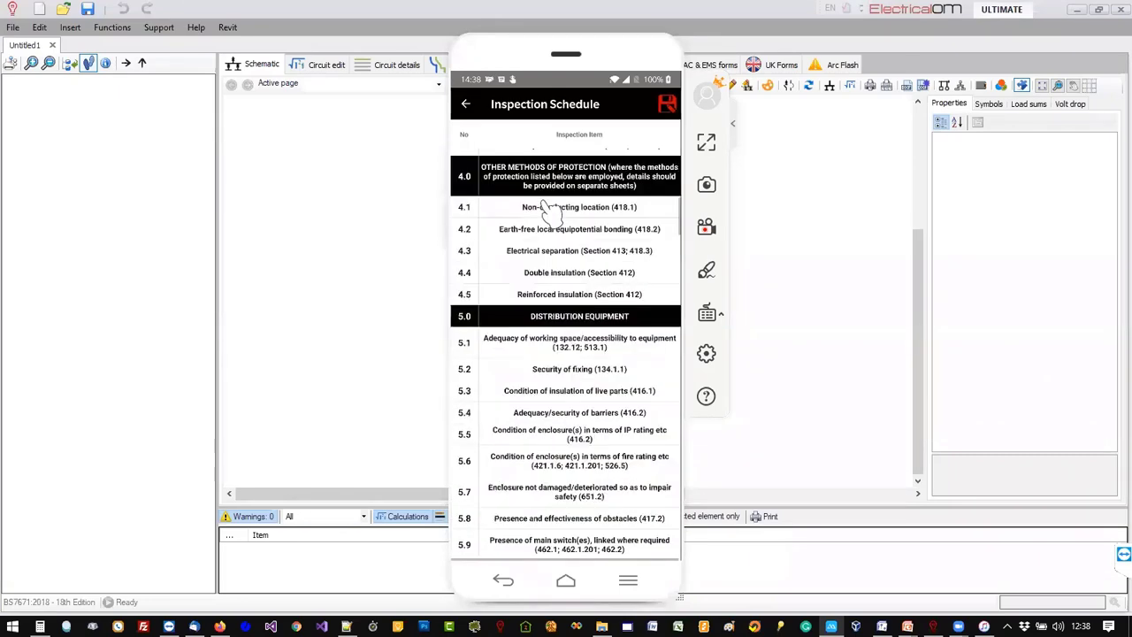
drag(541, 399, 546, 334)
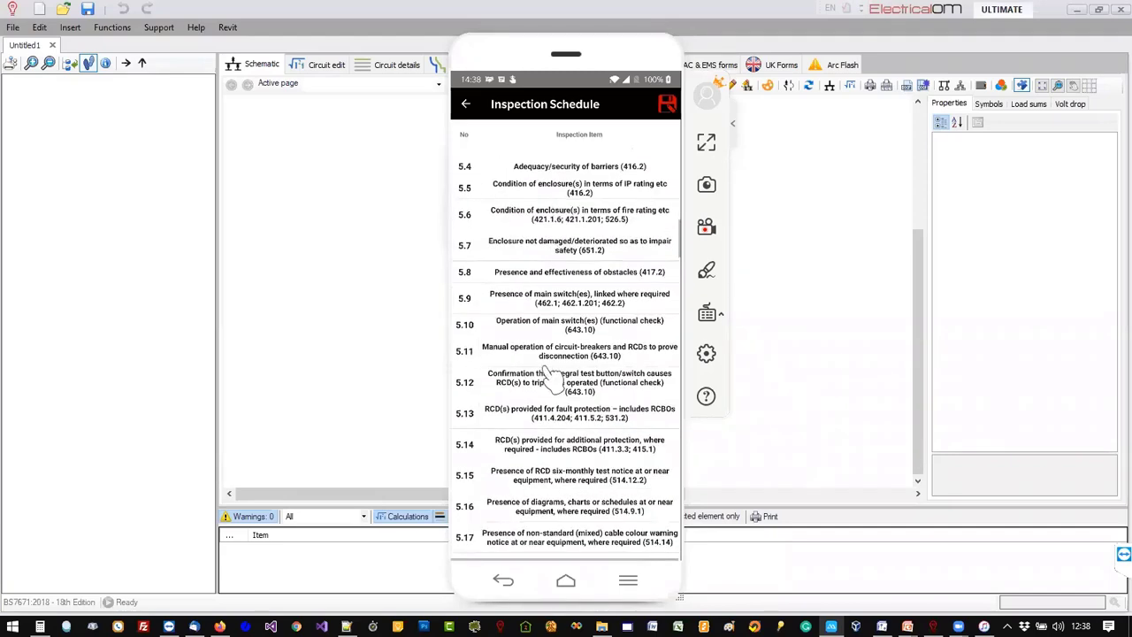
drag(578, 473, 573, 202)
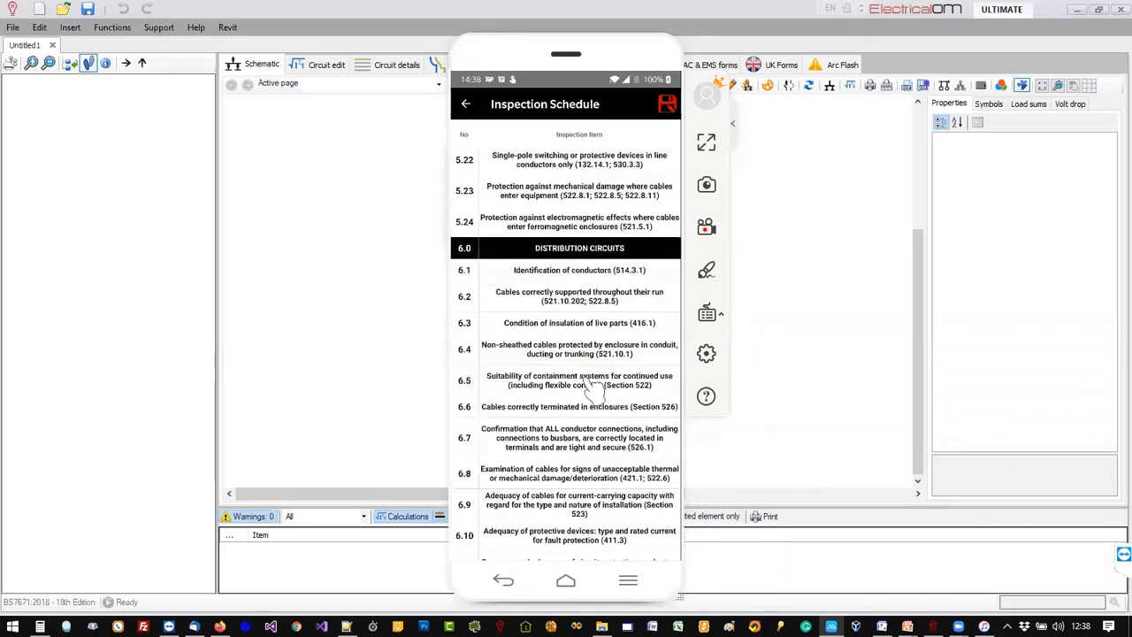
drag(601, 389, 596, 321)
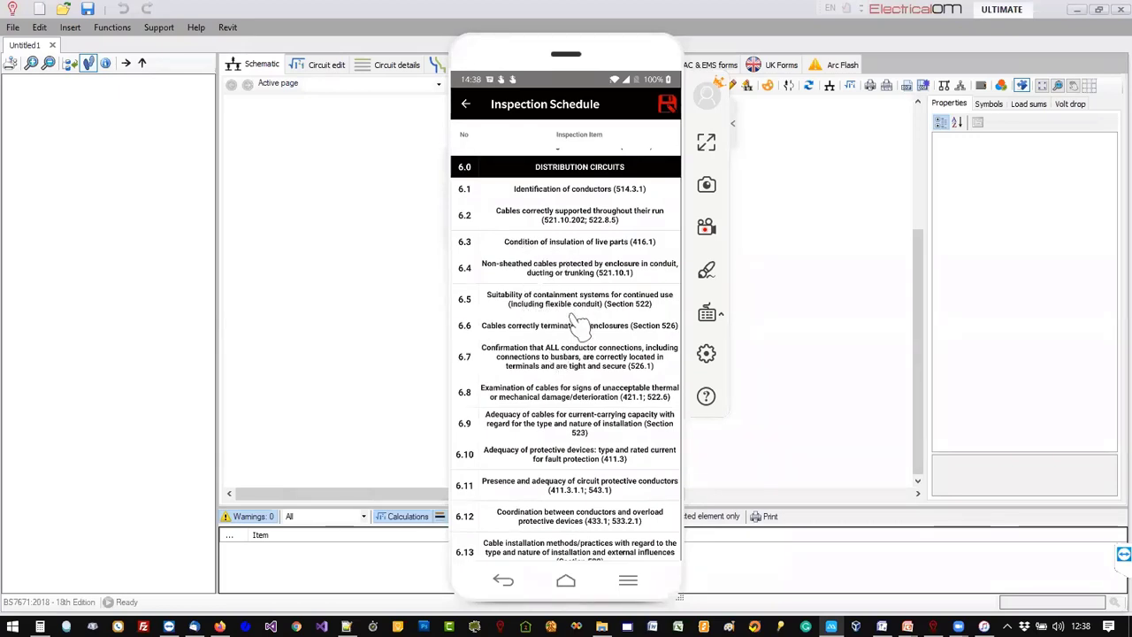
scroll(549, 380, down, 1)
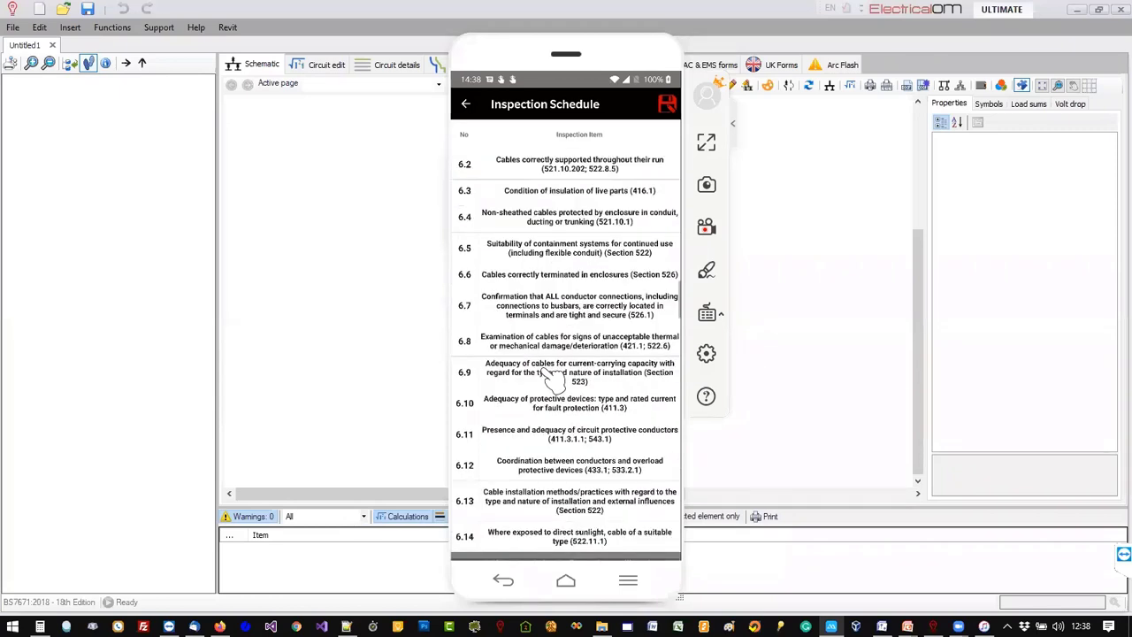
click(534, 504)
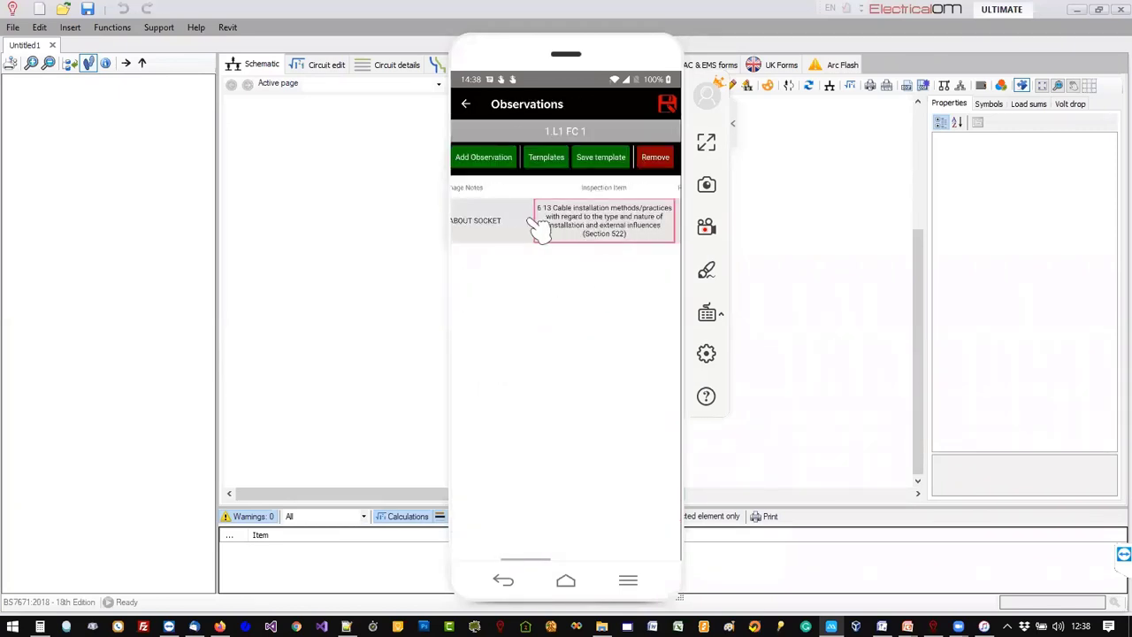
Examine the observation's rectification fields: rectified, rectified by, notes, date and cost.
drag(530, 221, 462, 235)
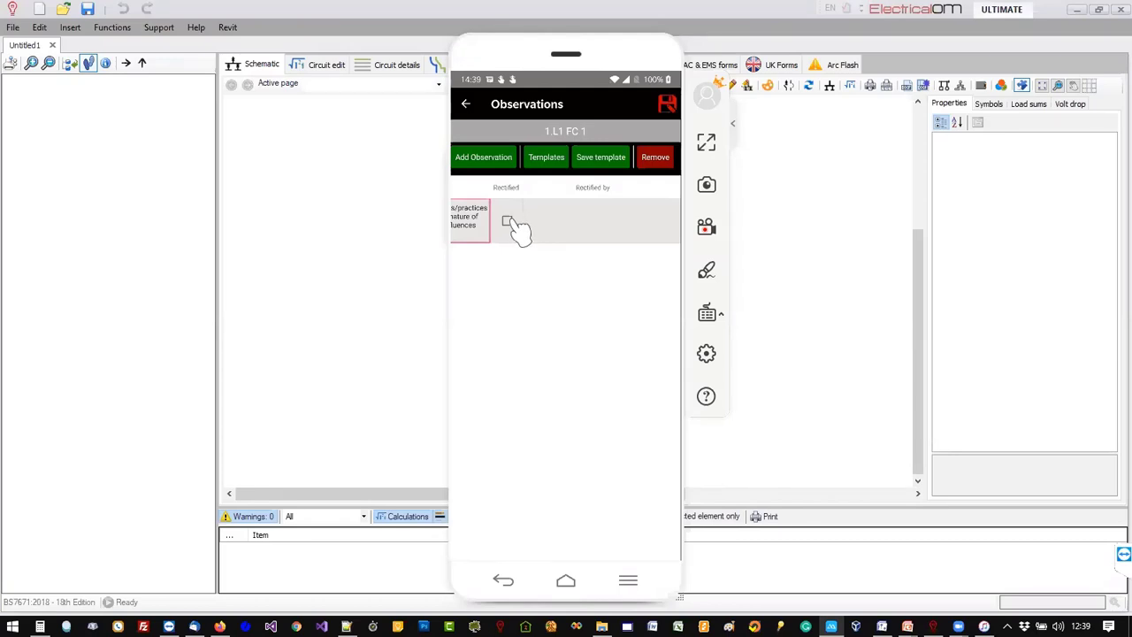
drag(619, 227, 500, 249)
drag(614, 207, 502, 249)
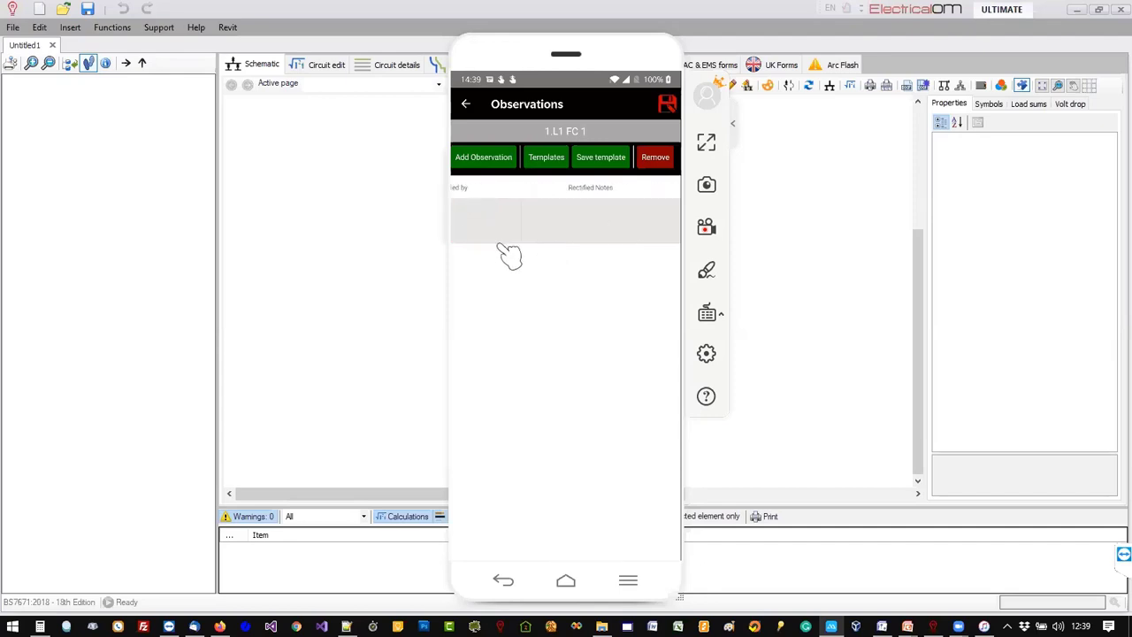
drag(632, 233, 513, 253)
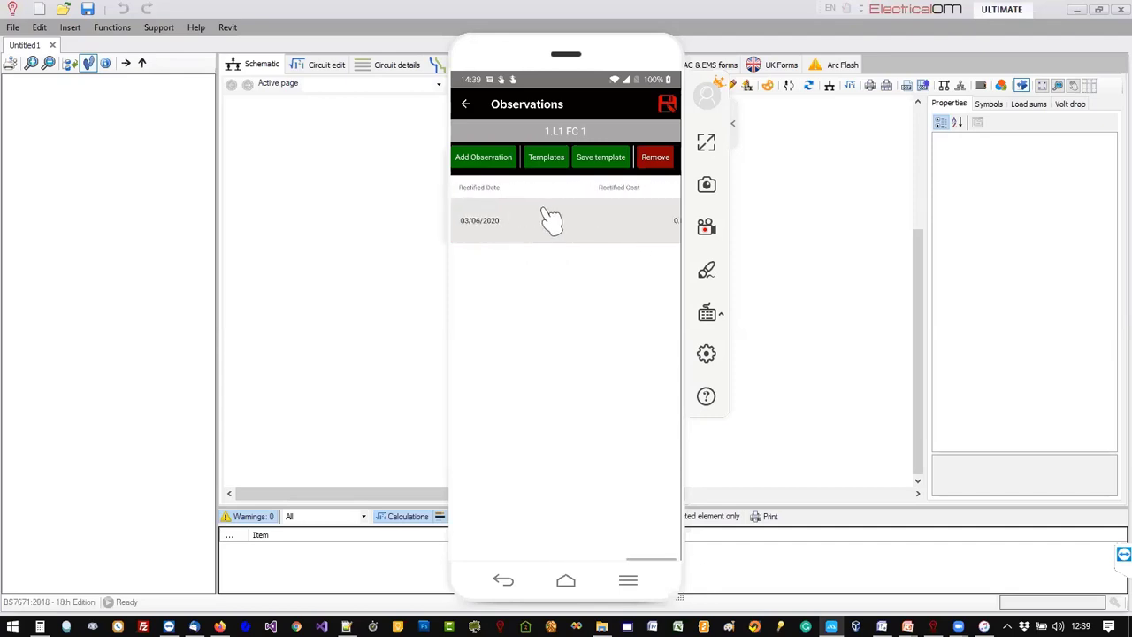
drag(607, 245, 548, 245)
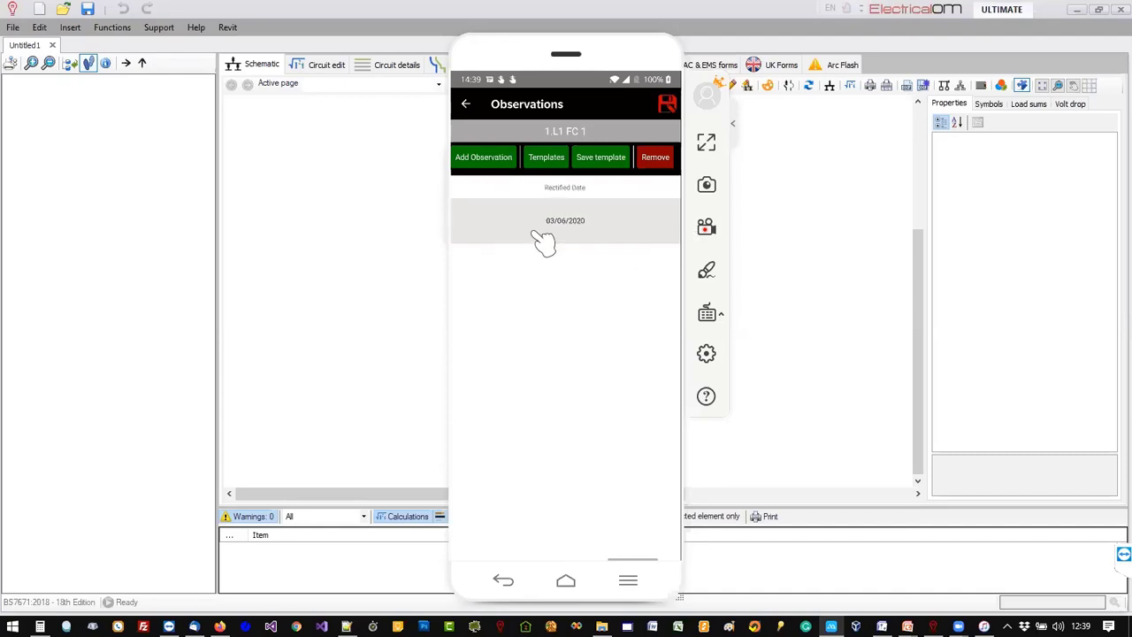
drag(539, 235, 658, 237)
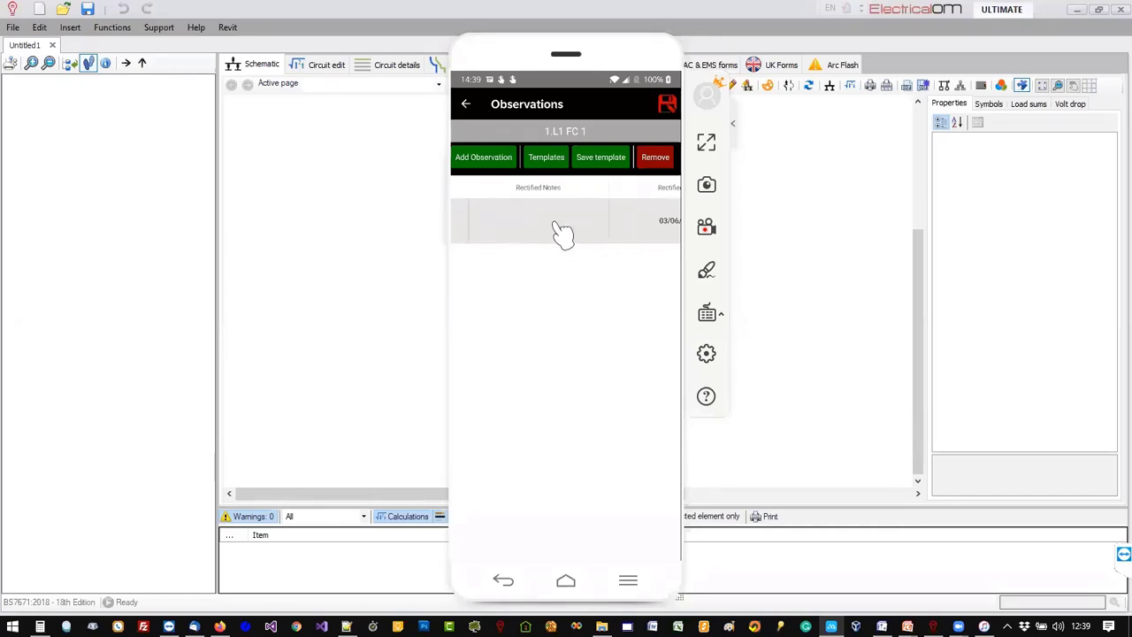
drag(561, 233, 642, 232)
drag(551, 233, 651, 231)
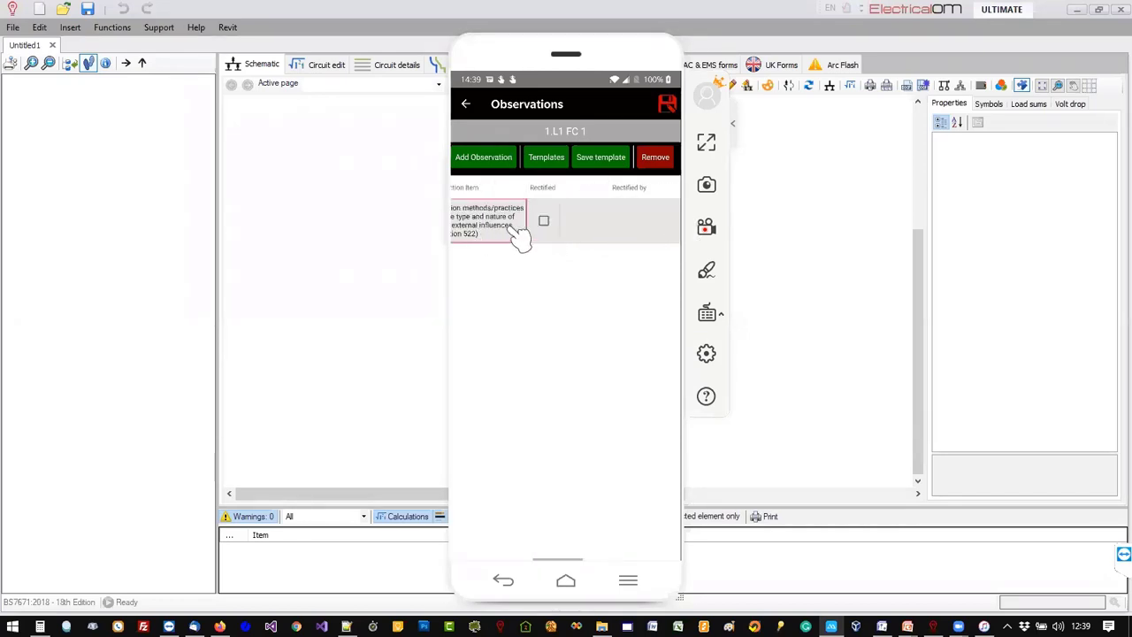
drag(511, 228, 663, 233)
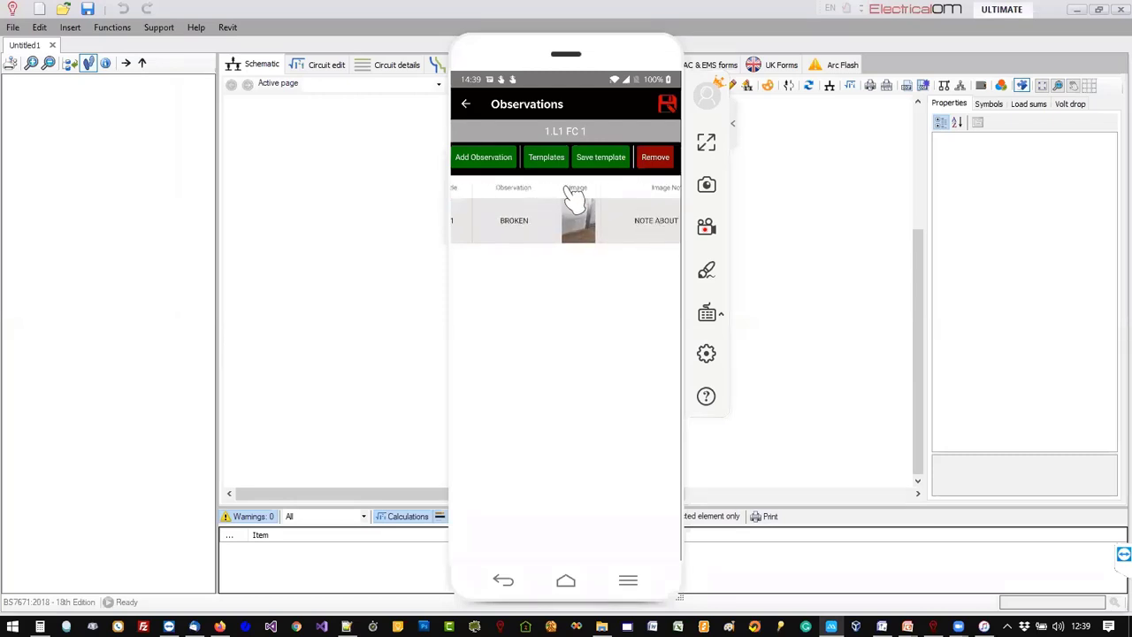
drag(513, 240, 589, 233)
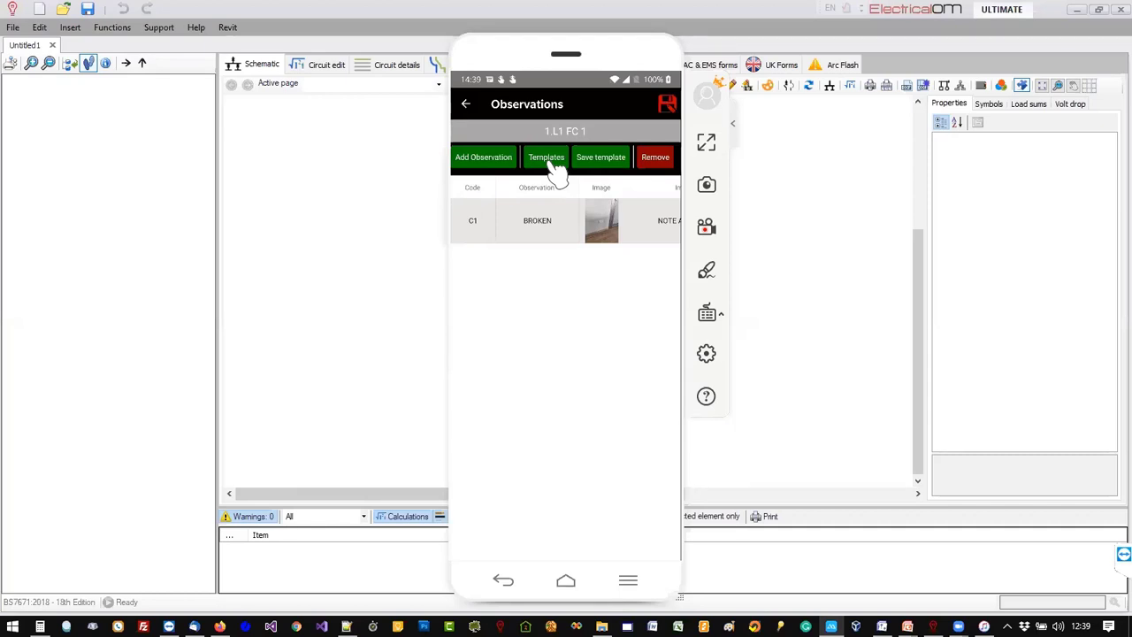
Save the C1 BROKEN observation, with its image note and inspection item, as a reusable template.
click(484, 230)
click(539, 229)
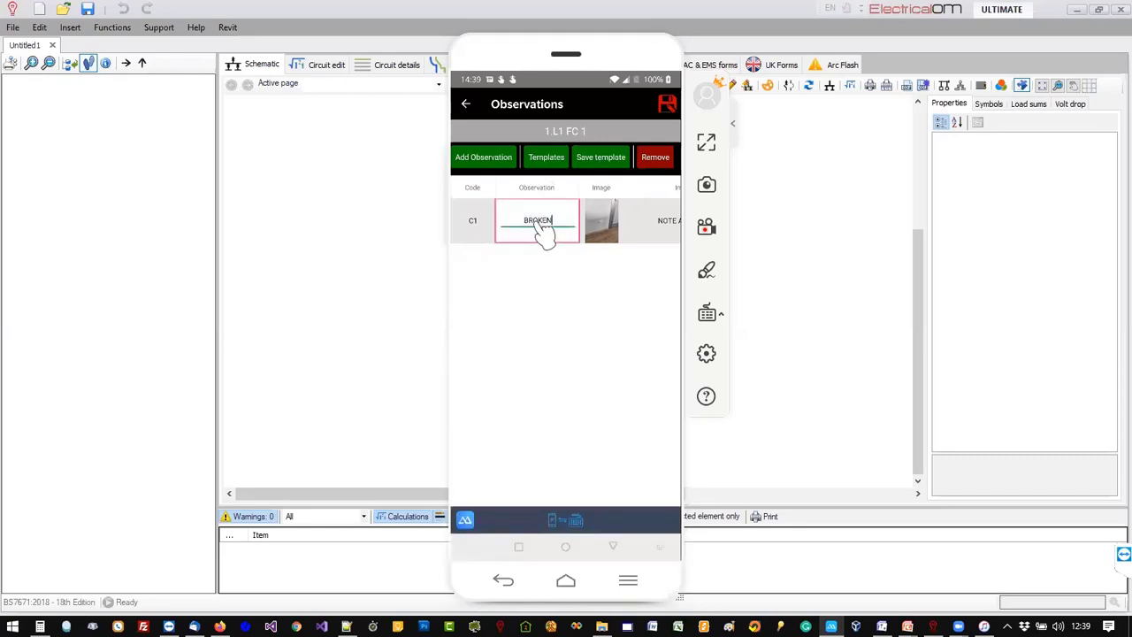
drag(655, 219, 477, 228)
mouse_move(635, 238)
mouse_down()
mouse_move(585, 240)
mouse_move(551, 277)
mouse_move(644, 240)
mouse_up()
click(603, 159)
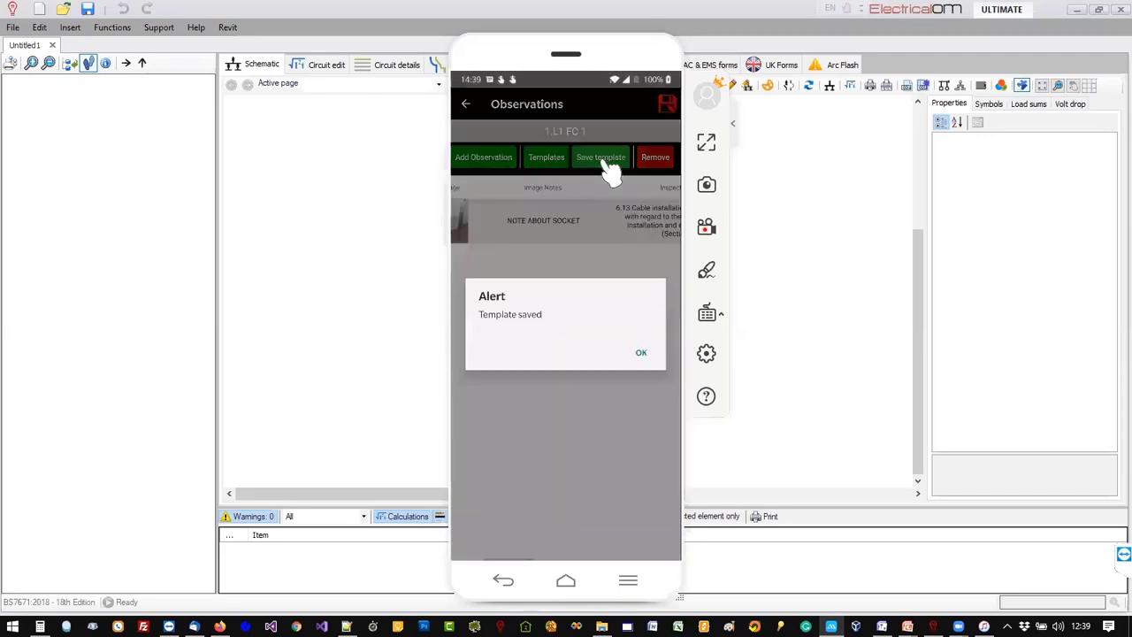
click(640, 352)
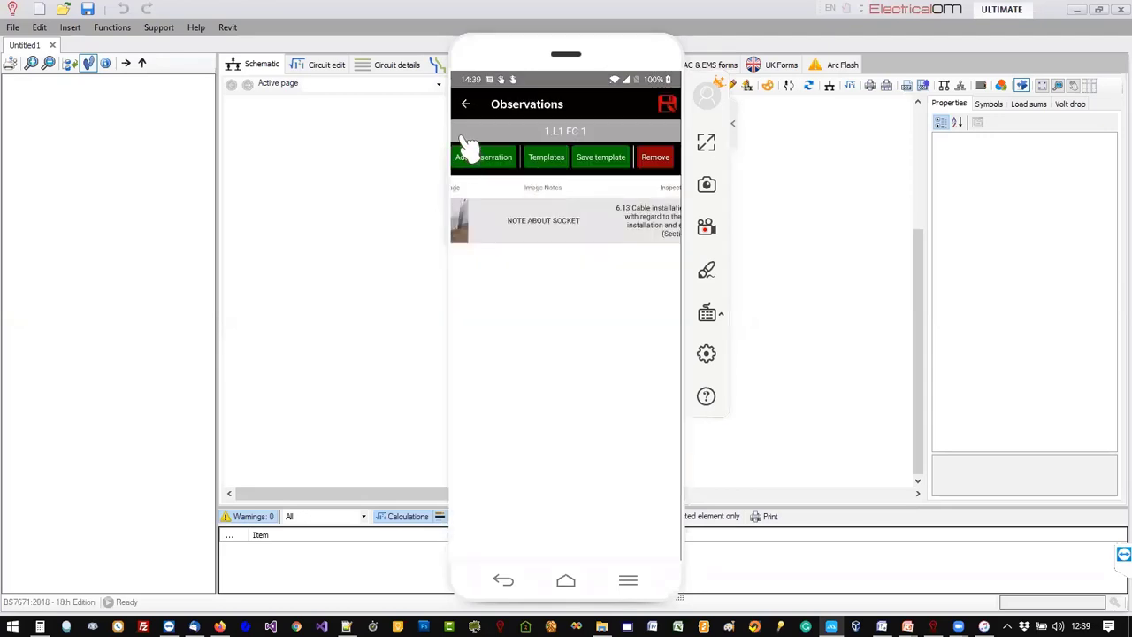
Return to the test results and add a new observation to circuit 1.L2 FC 2.
click(466, 105)
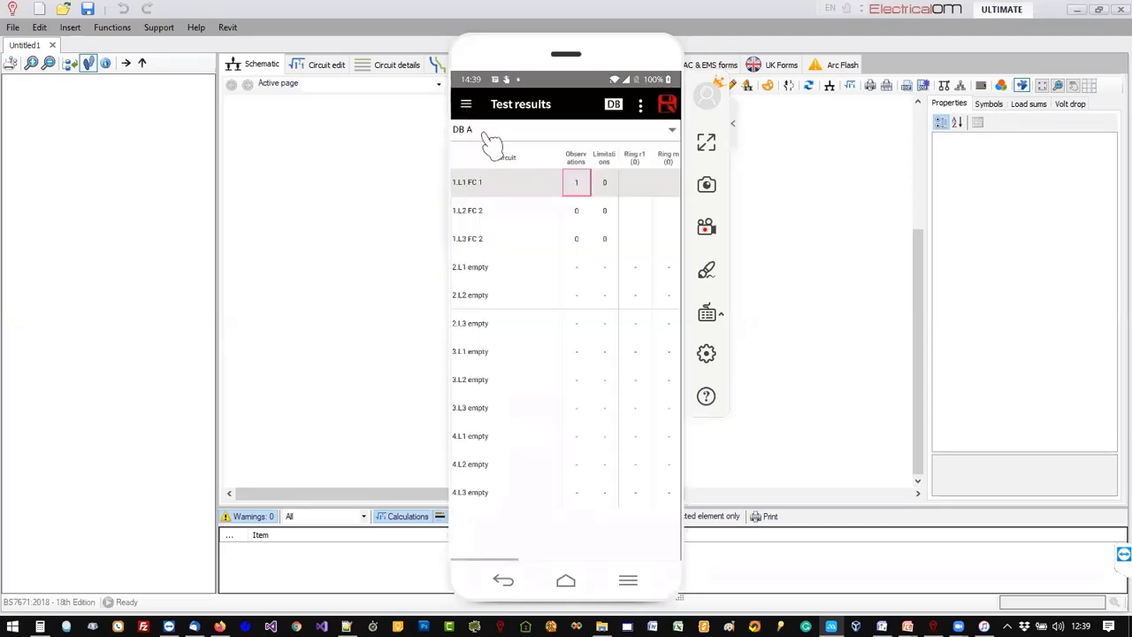
click(575, 221)
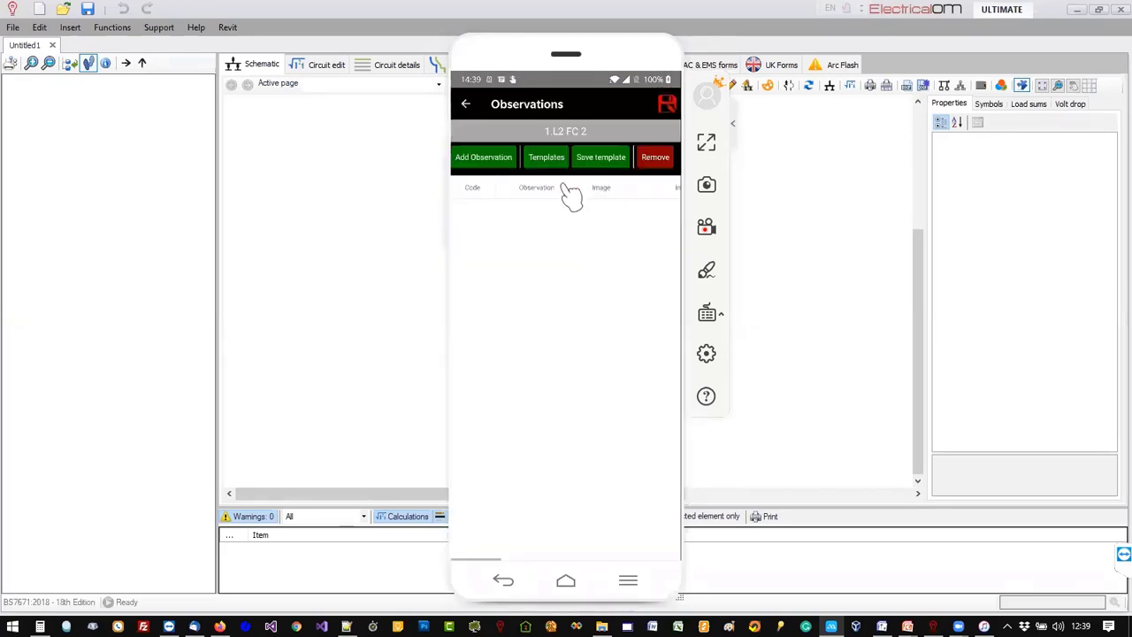
click(502, 161)
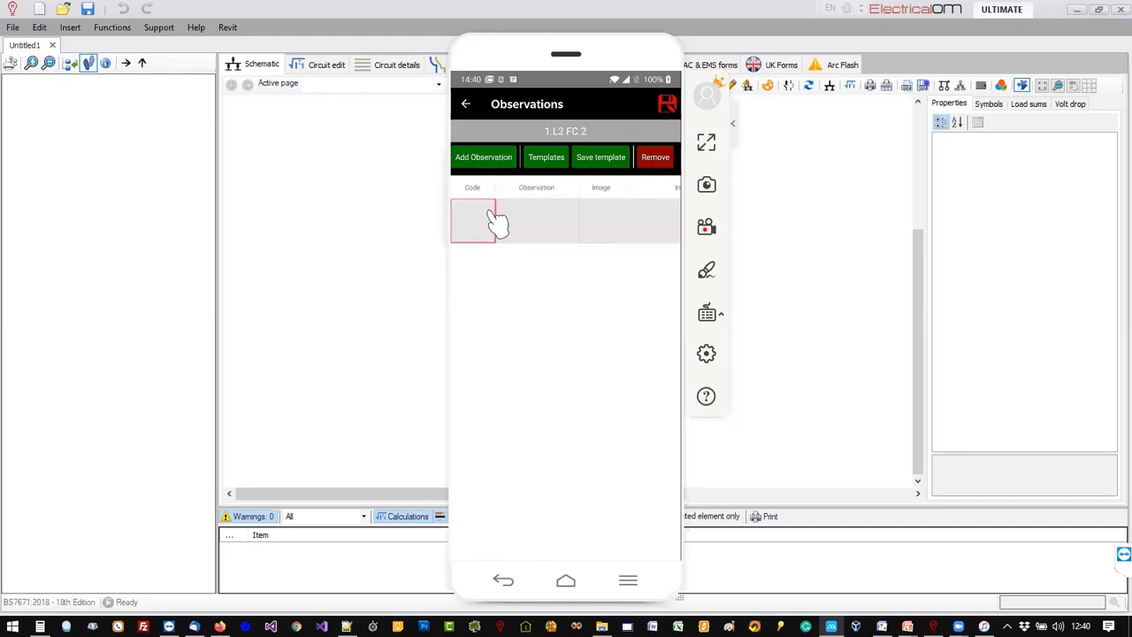
Load the BROKEN template with code C1 into the new observation of circuit 1.L2 FC 2.
click(545, 156)
click(517, 311)
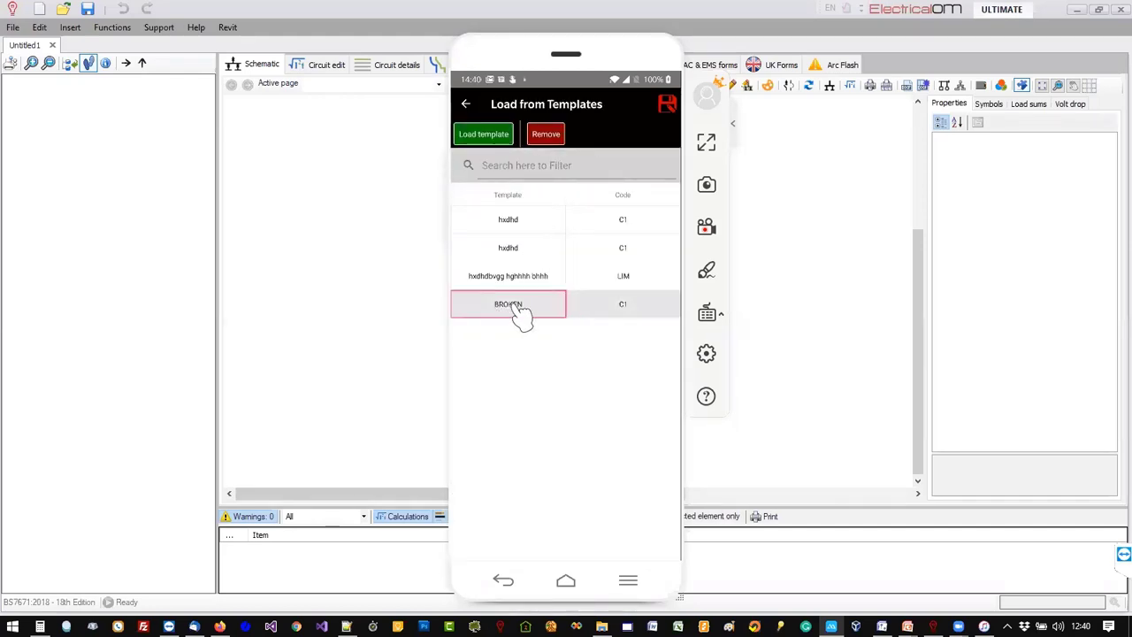
click(520, 311)
click(643, 353)
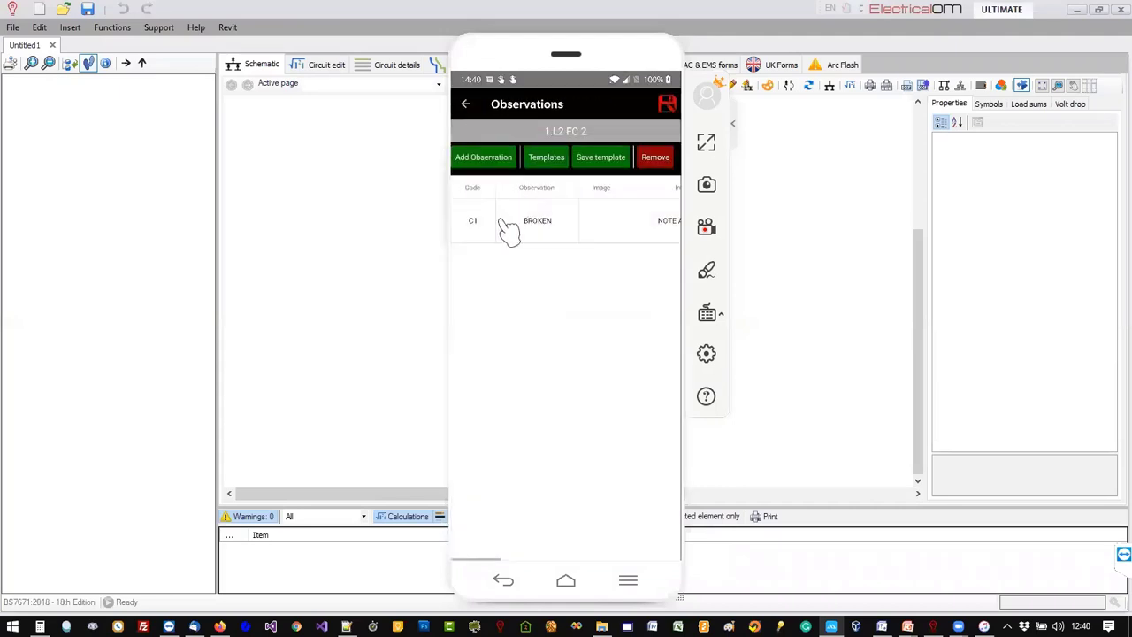
Attach a new camera photo of the socket to the BROKEN observation of circuit 1.L2 FC 2, save it and return to the test results.
drag(557, 225, 496, 226)
drag(618, 225, 497, 230)
mouse_move(653, 232)
mouse_down()
mouse_move(546, 237)
mouse_move(644, 243)
mouse_up()
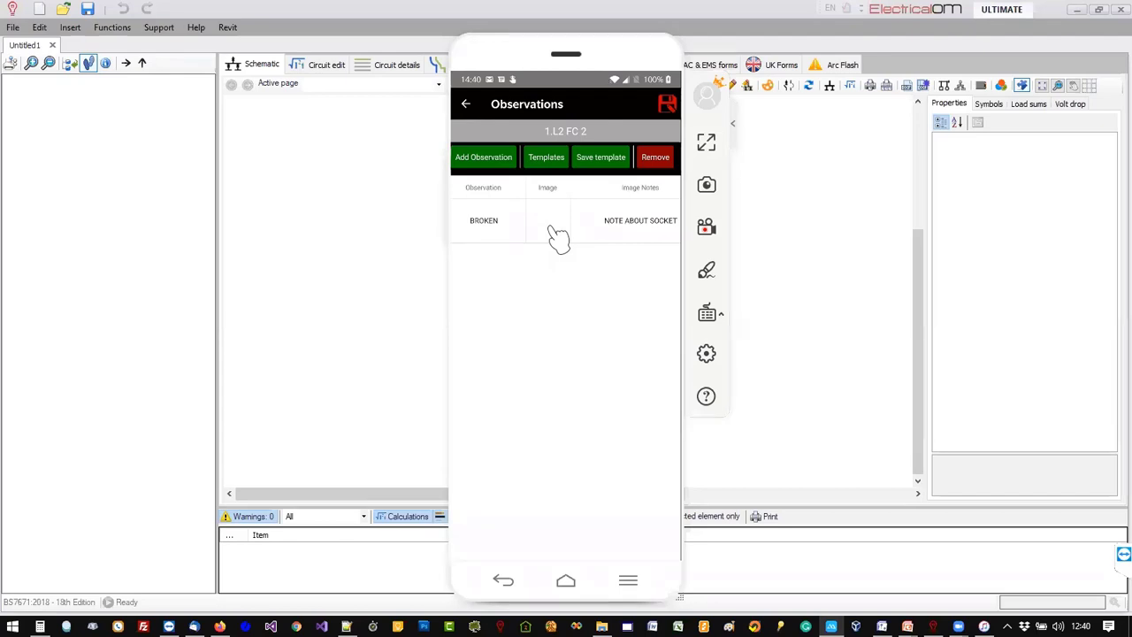
click(558, 231)
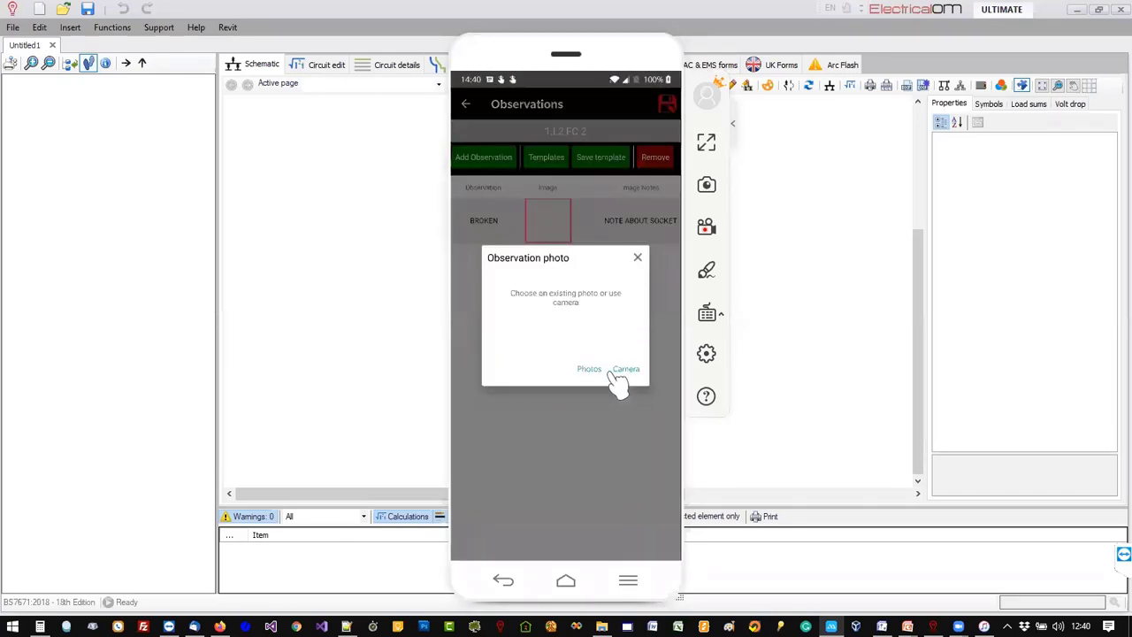
click(619, 377)
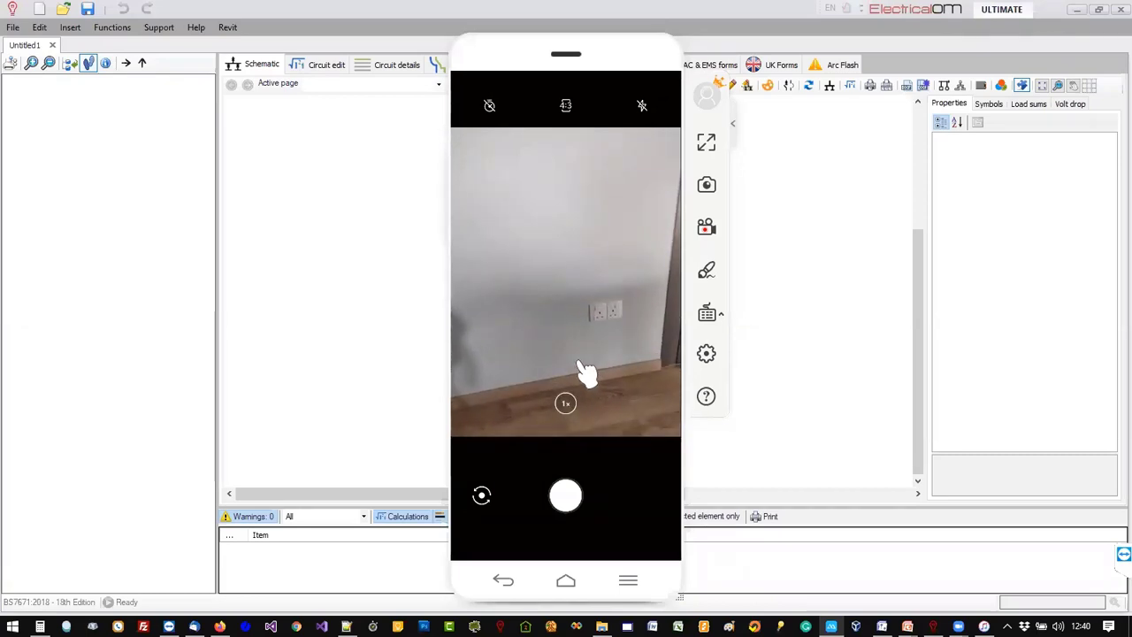
click(566, 496)
click(568, 497)
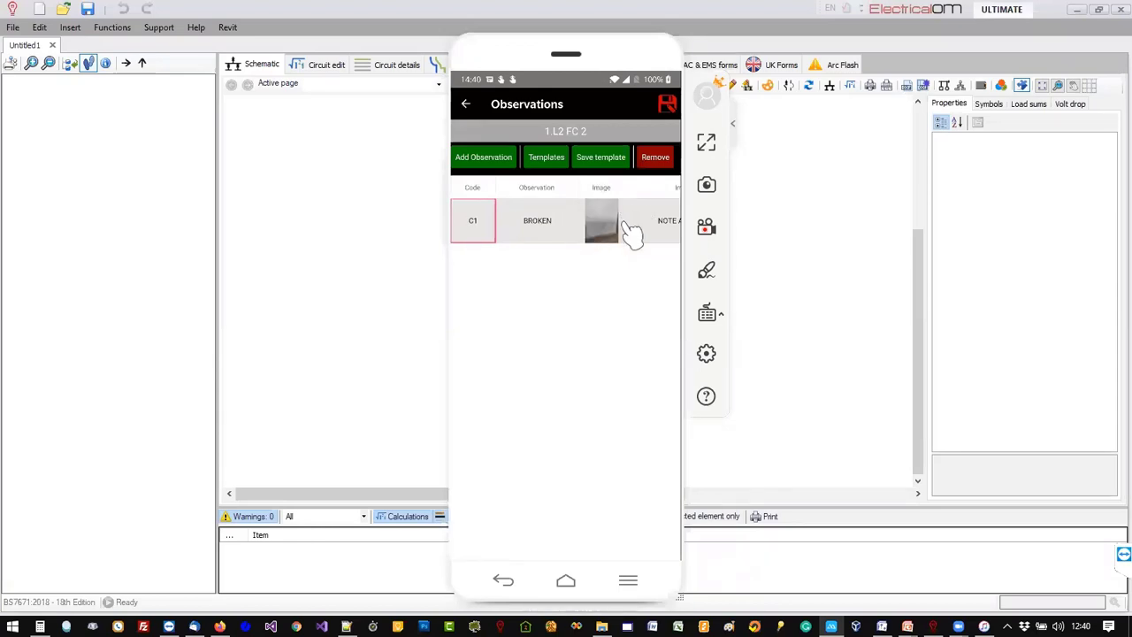
click(669, 104)
click(465, 103)
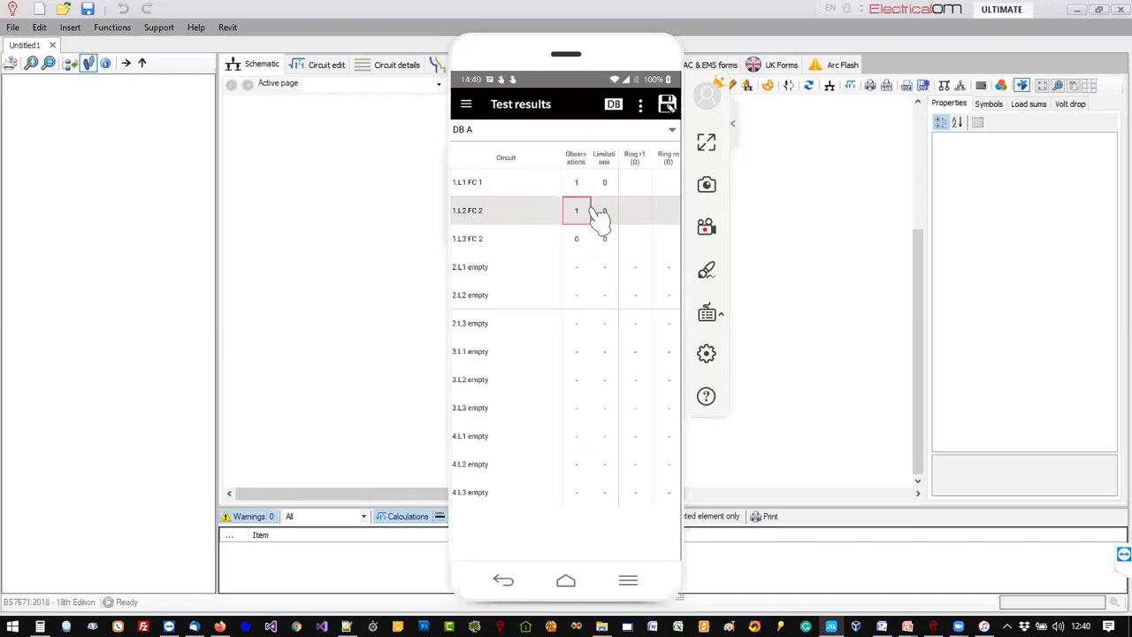
Enter .2 Ω as the R1+R2 value of circuit 1.L1 FC 1 and check its estimated length.
mouse_move(622, 212)
mouse_down()
mouse_move(588, 213)
mouse_move(638, 211)
mouse_move(621, 221)
mouse_move(621, 206)
mouse_up()
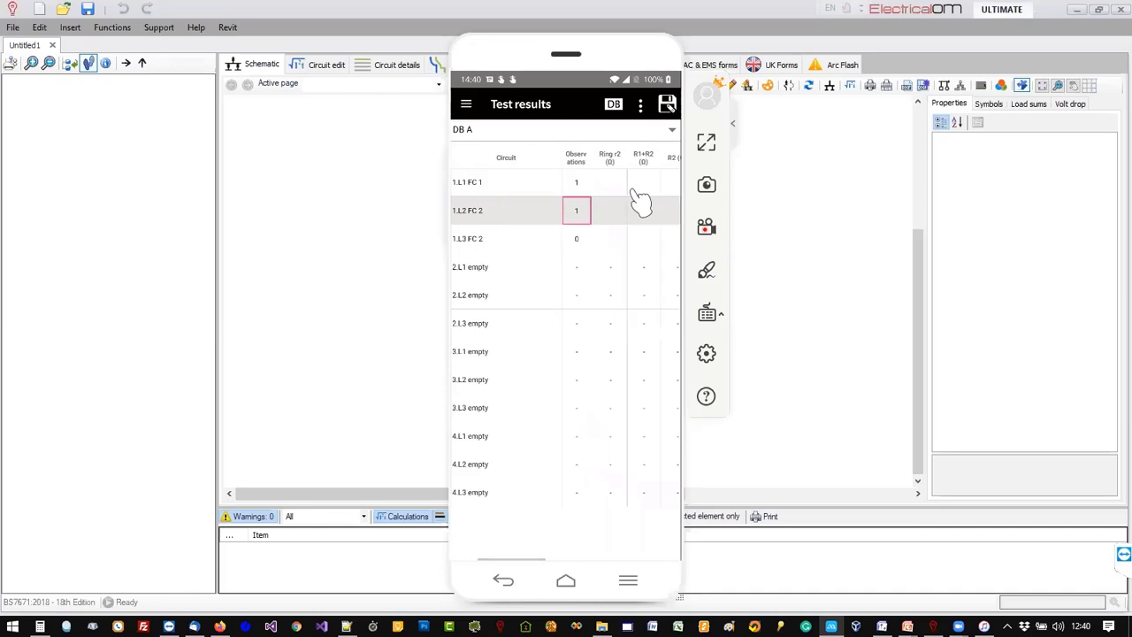
click(645, 184)
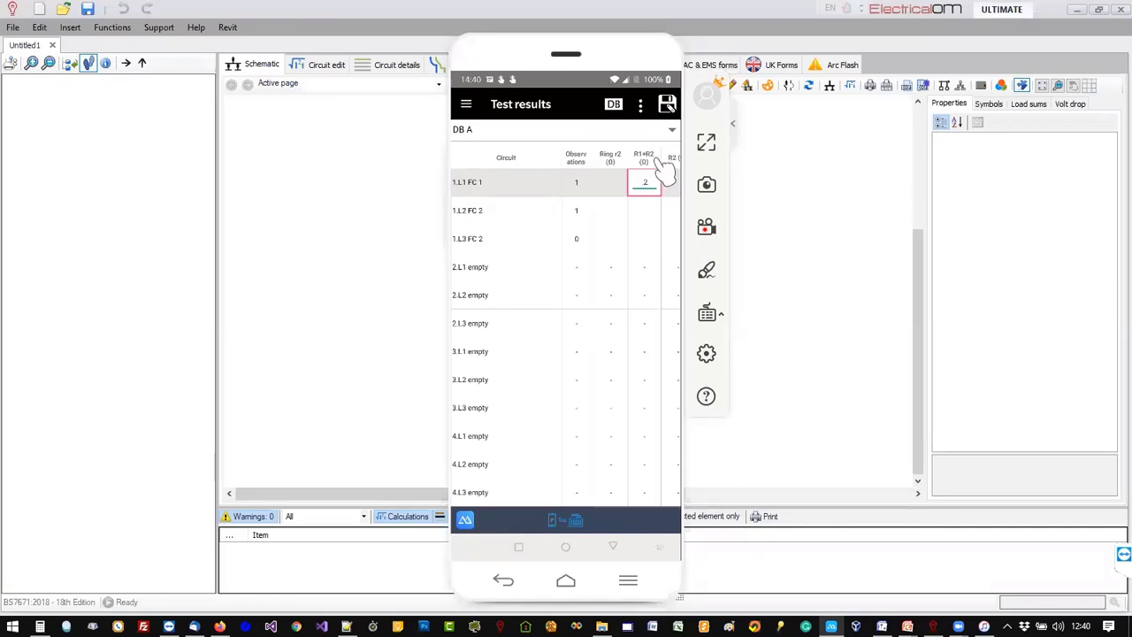
click(668, 186)
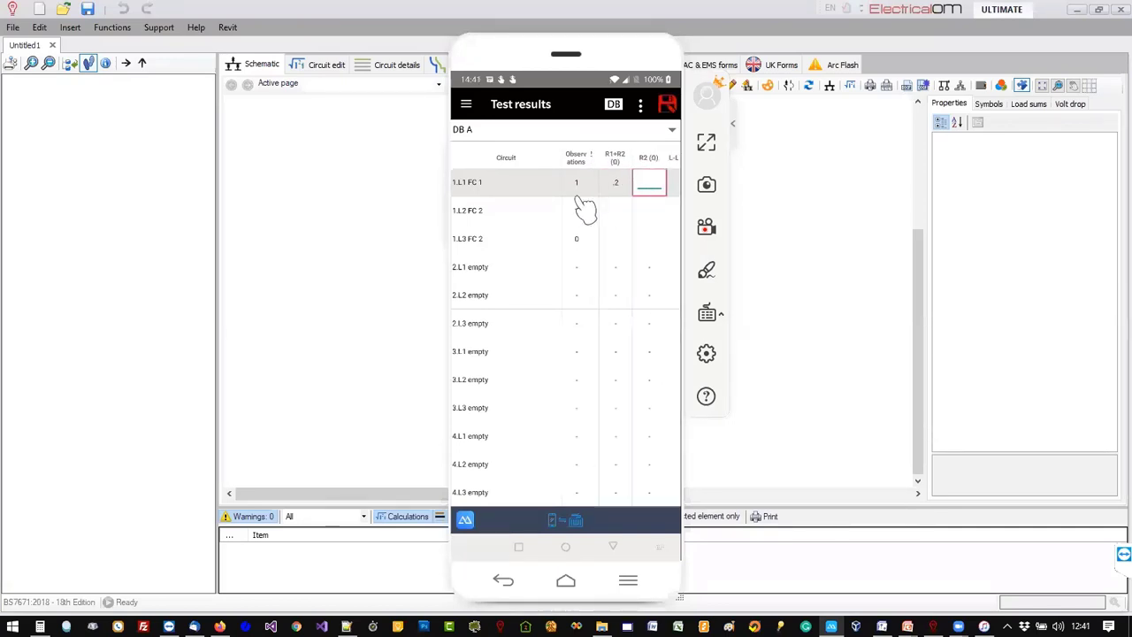
drag(659, 199, 581, 207)
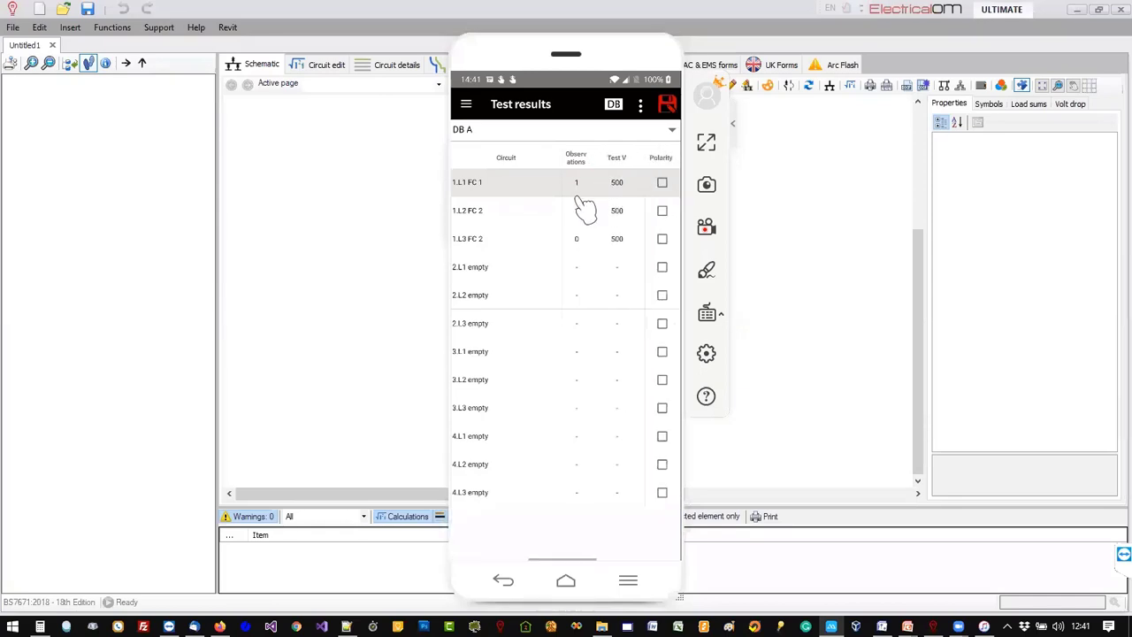
drag(650, 202, 591, 206)
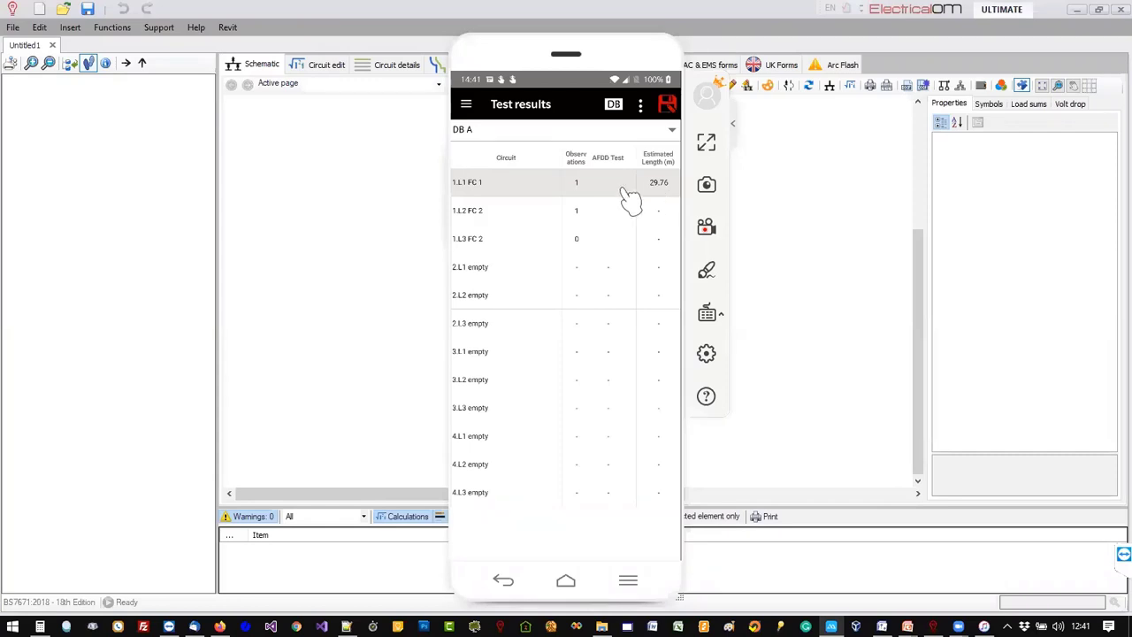
Enter >200 MΩ as the L-L insulation resistance of circuit 1.L1 FC 1 and copy it to the other circuits of DB A.
drag(584, 197, 667, 190)
click(644, 188)
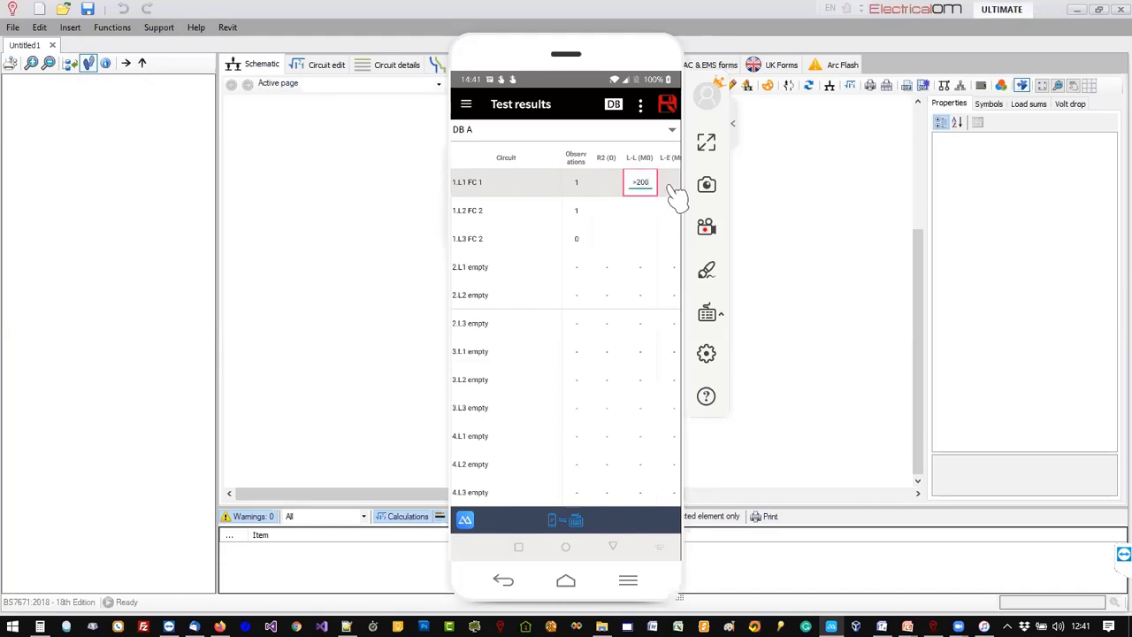
click(668, 187)
drag(660, 185, 620, 186)
click(618, 185)
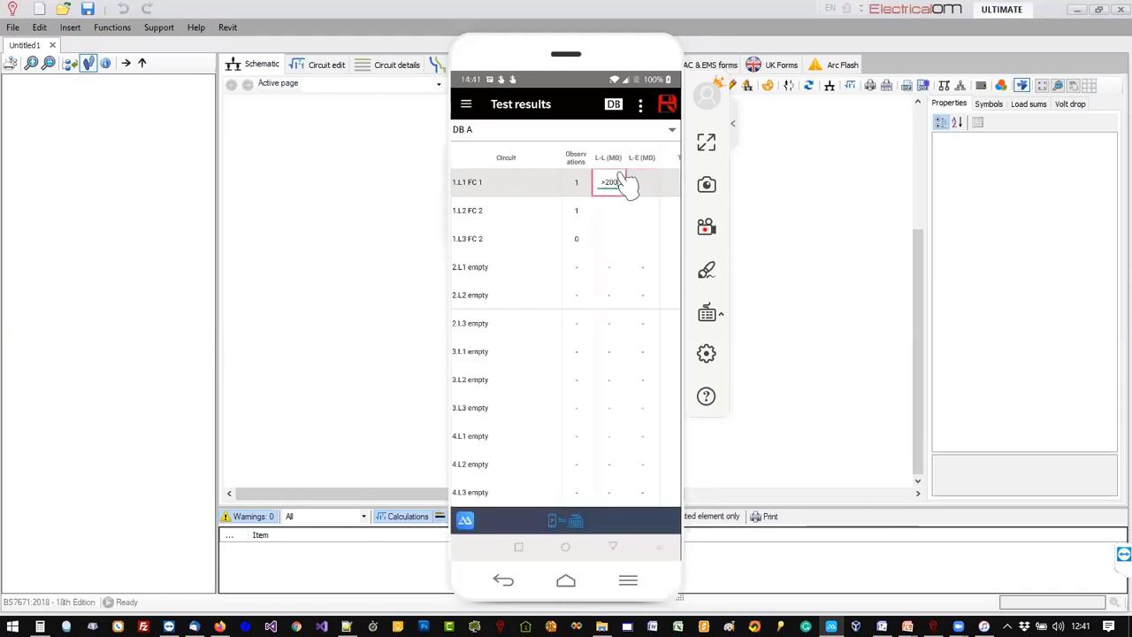
click(640, 104)
click(572, 228)
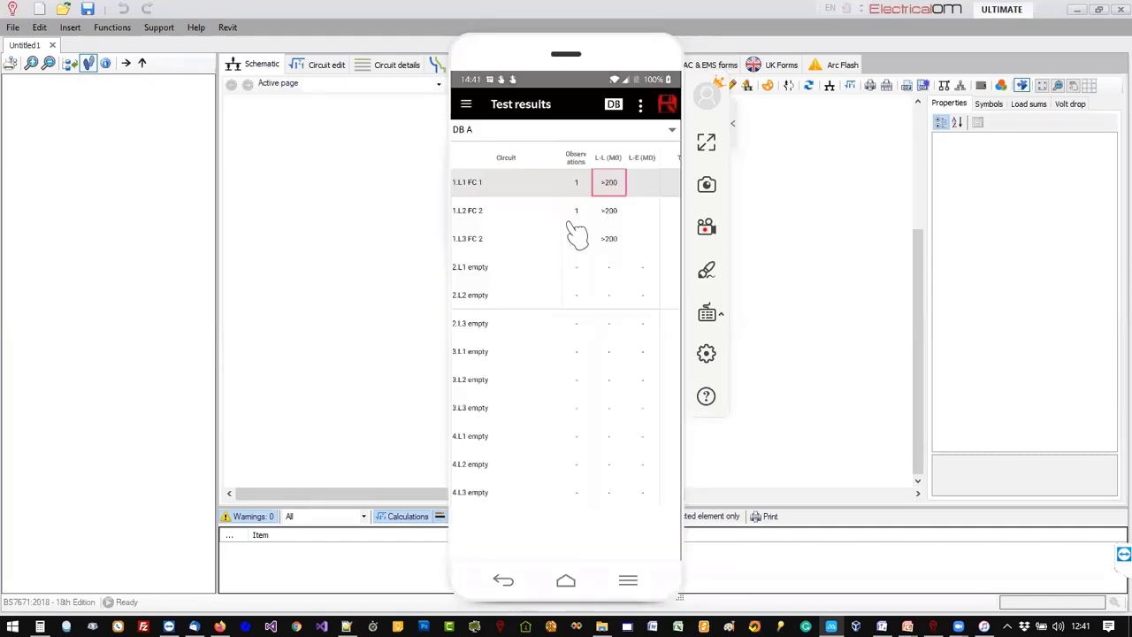
Mark polarity as checked for circuits 1.L1 FC 1, 1.L2 FC 2 and 1.L3 FC 2.
drag(657, 203, 586, 206)
click(617, 183)
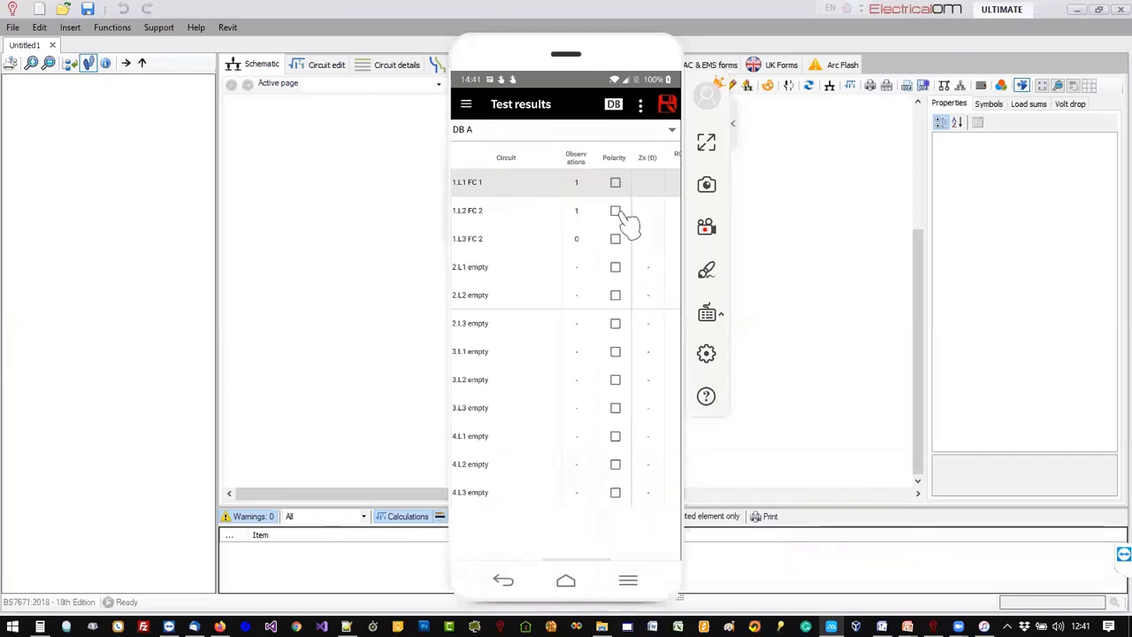
click(616, 212)
click(617, 237)
drag(645, 199, 612, 184)
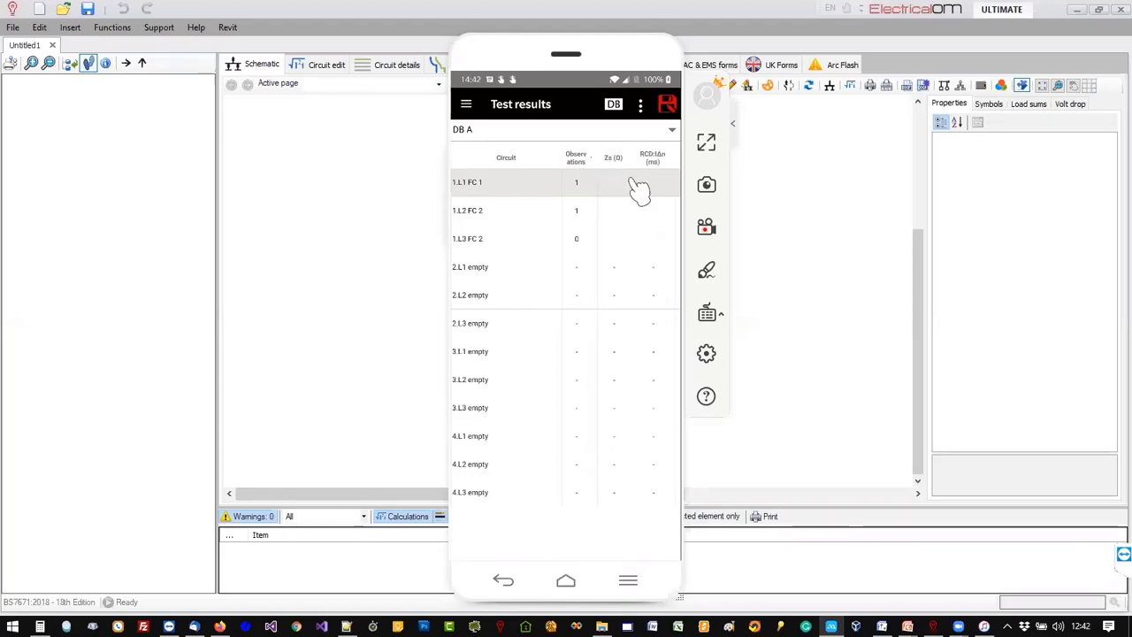
Set both polarity and phase sequence to OK in the board test details of DB A.
click(619, 107)
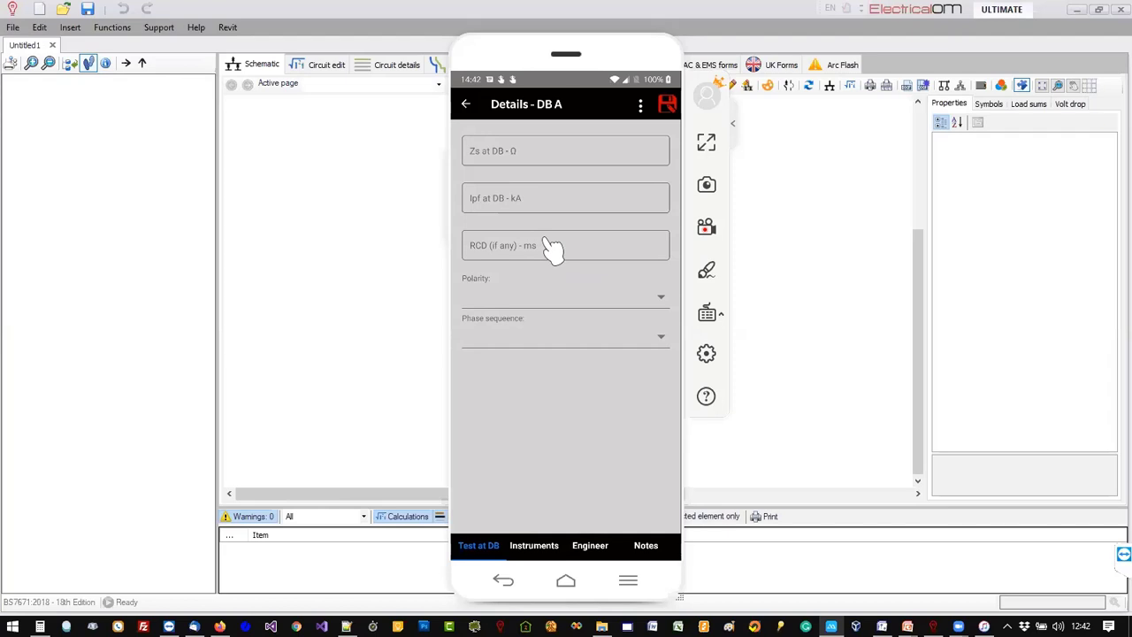
click(665, 298)
click(489, 323)
click(661, 339)
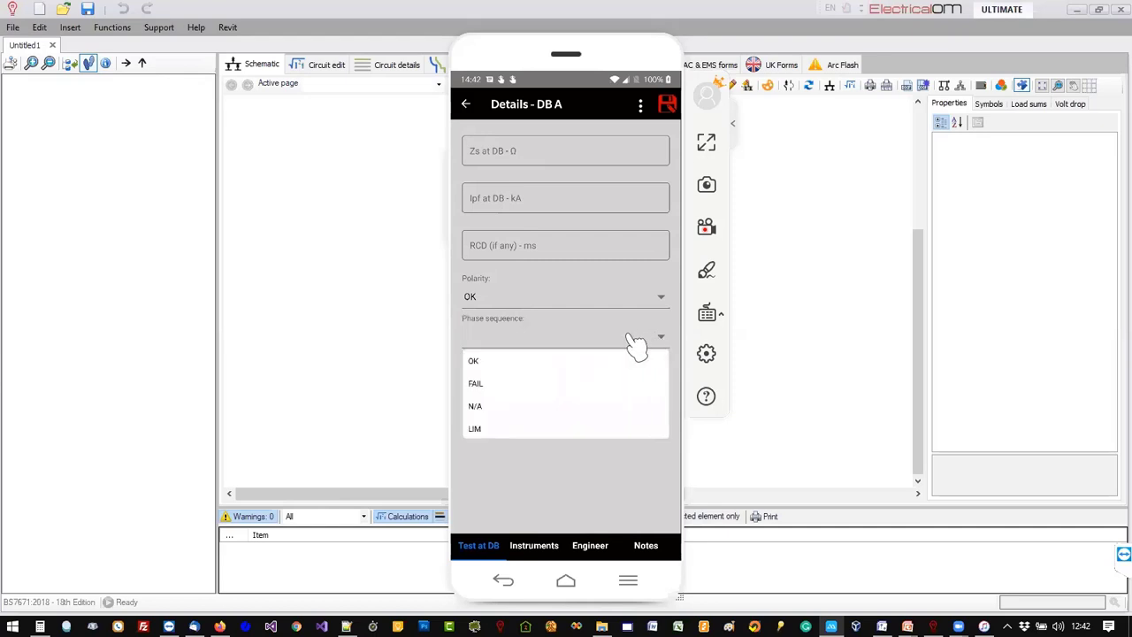
click(502, 361)
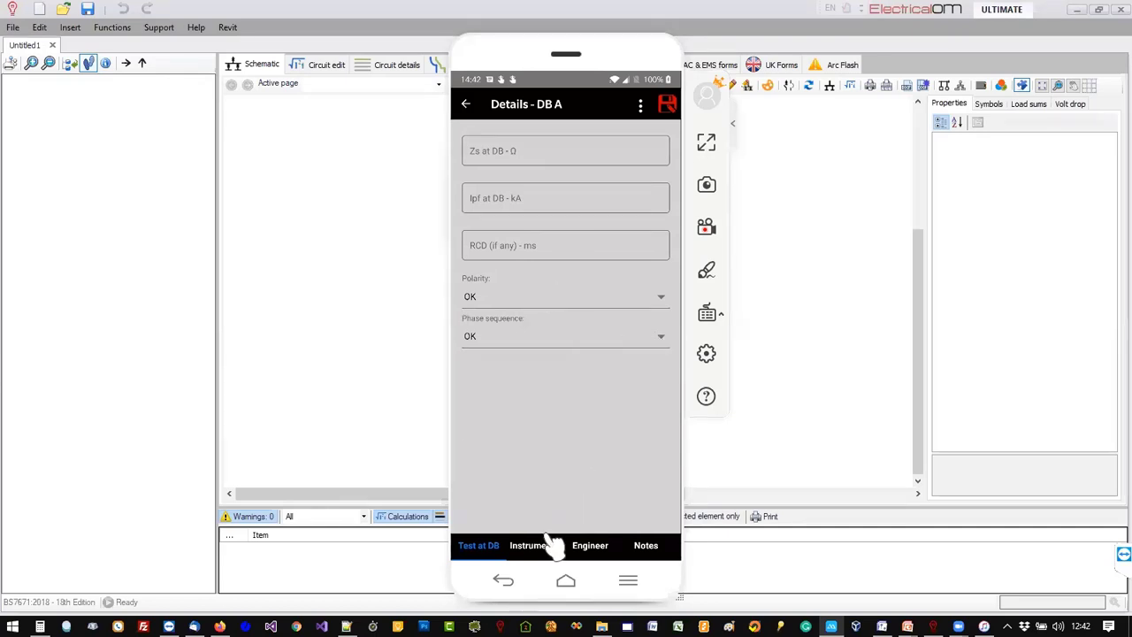
Review the instruments, engineer and notes details of DB A, and save the test results.
drag(616, 462, 518, 468)
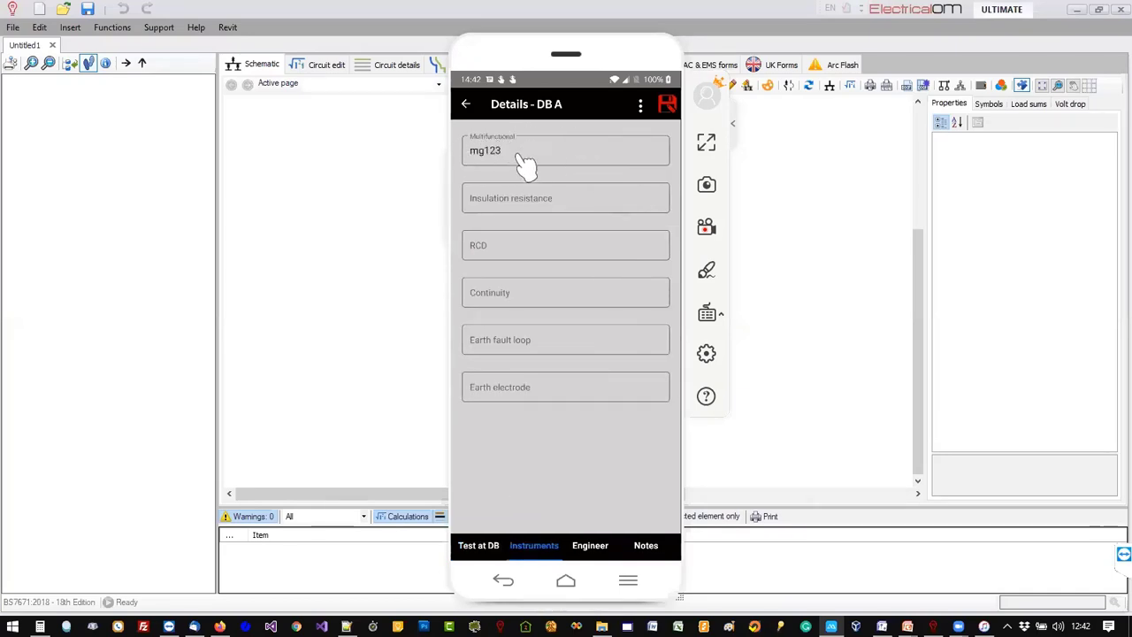
drag(533, 480, 481, 480)
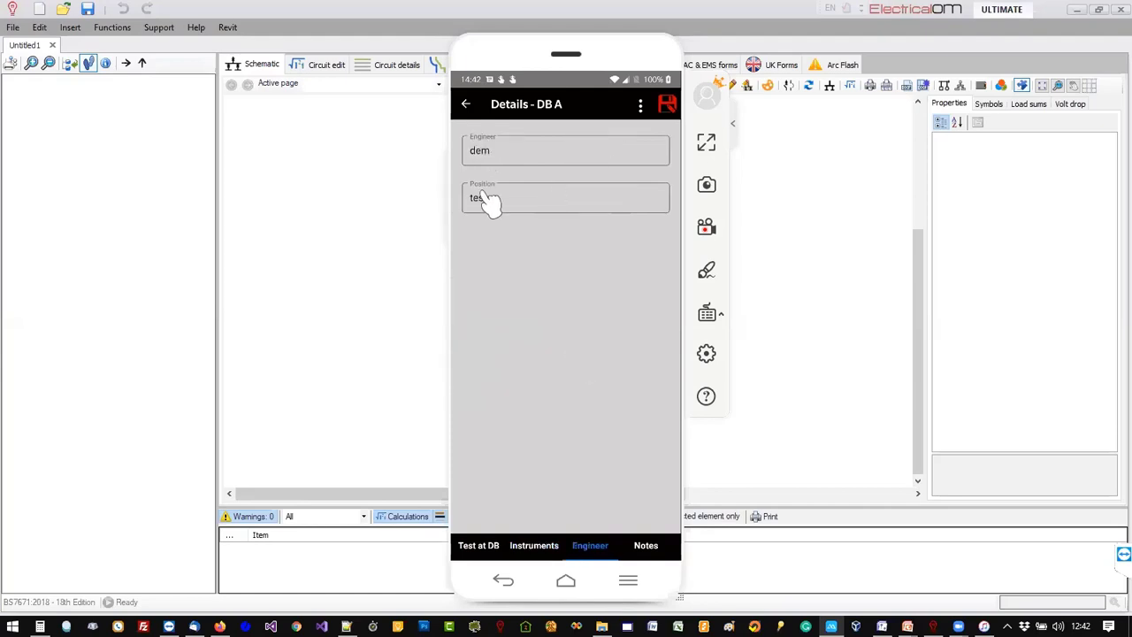
drag(623, 396, 471, 405)
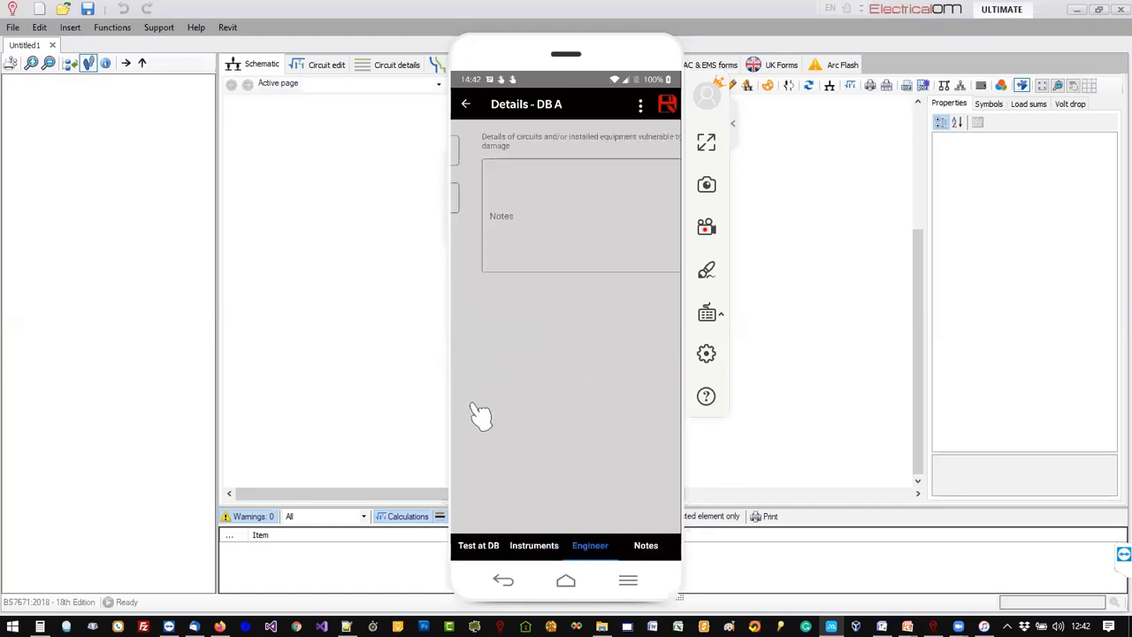
click(559, 209)
click(580, 327)
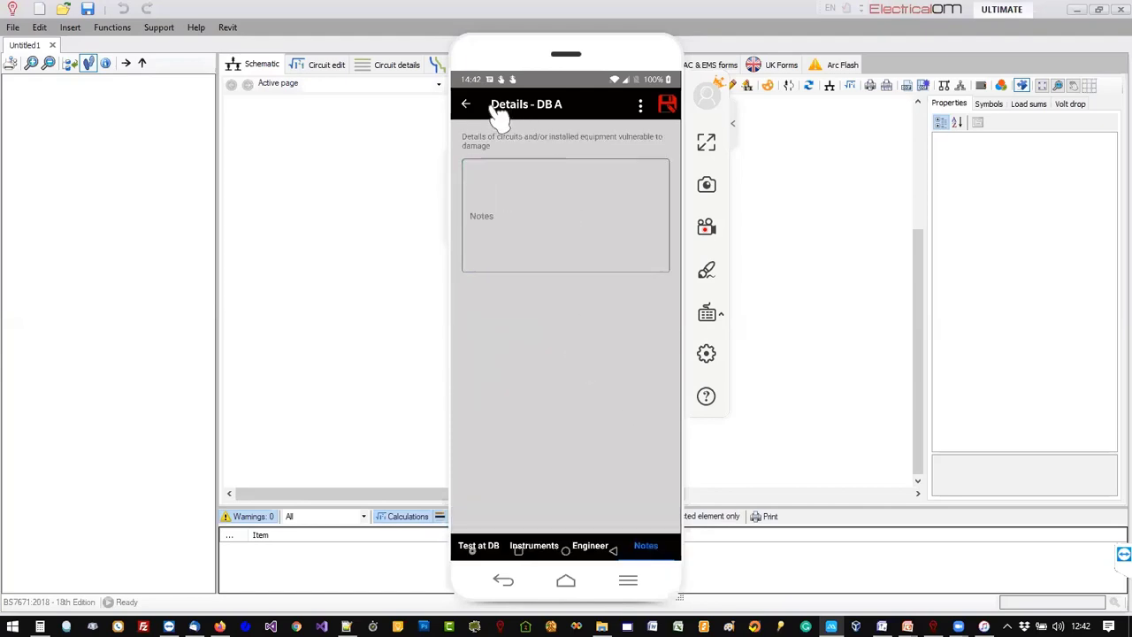
click(468, 105)
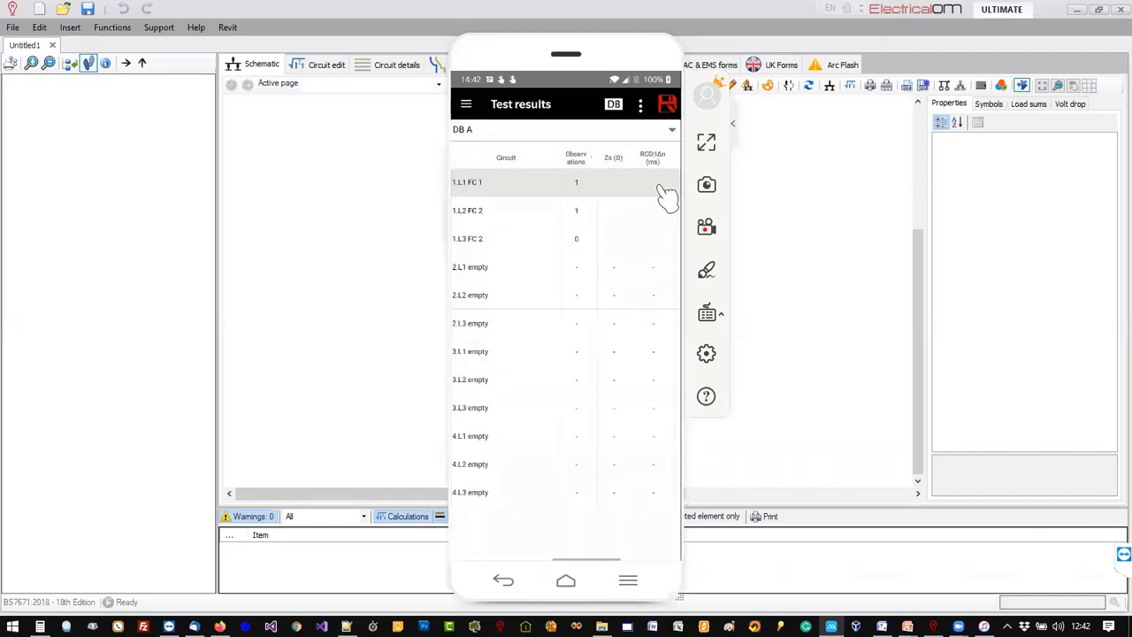
click(668, 105)
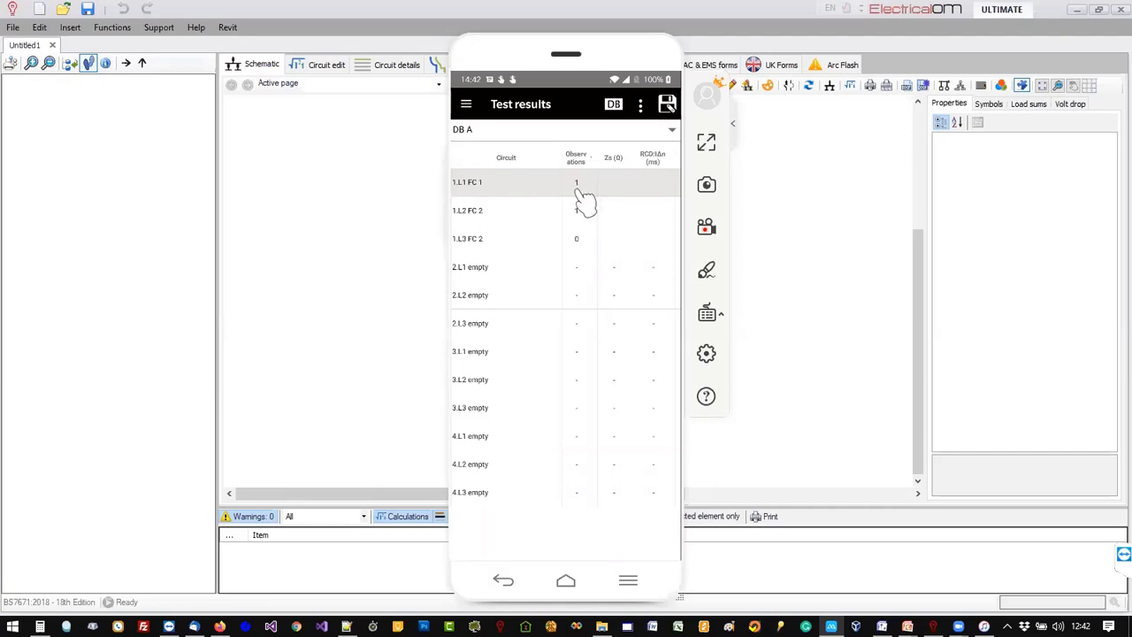
Switch the test results to distribution board DB 3.
click(468, 111)
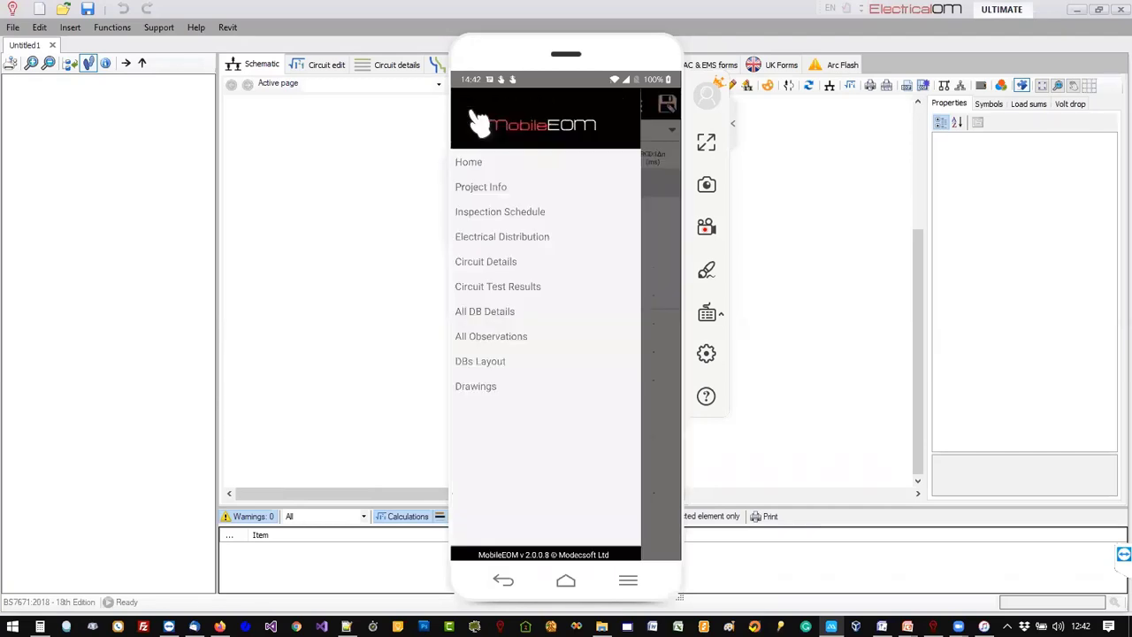
click(670, 139)
click(622, 140)
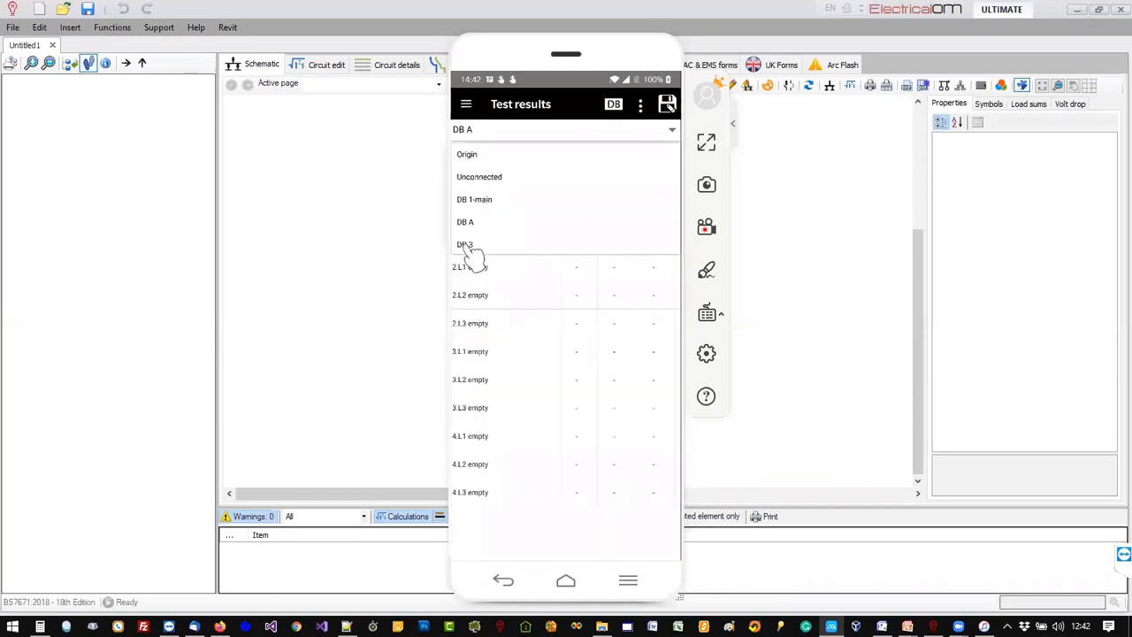
click(466, 245)
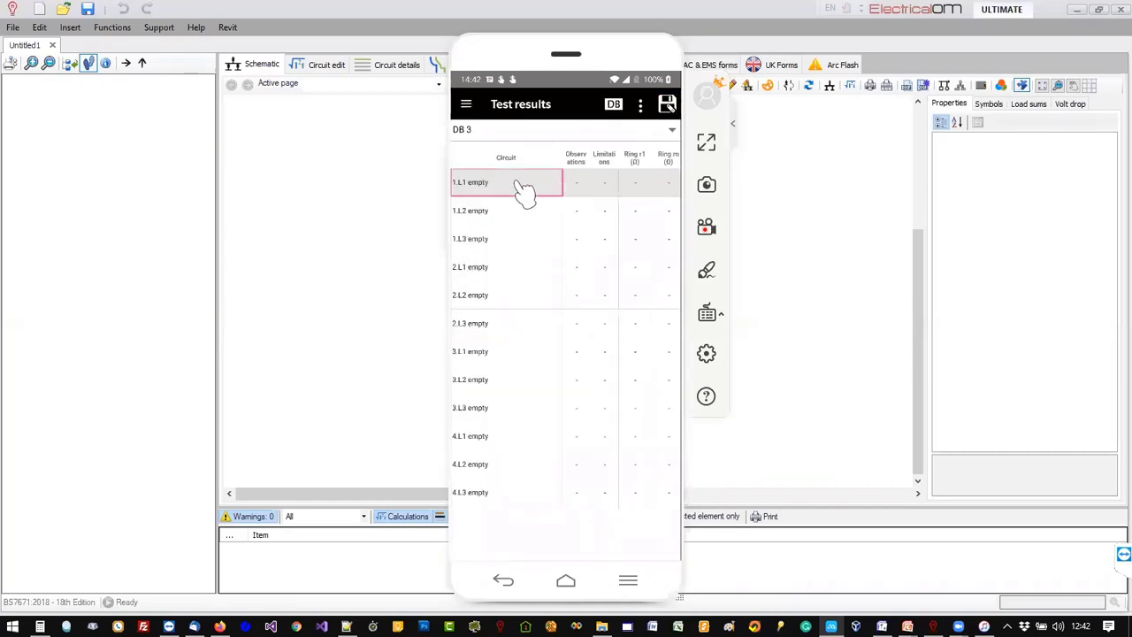
click(467, 106)
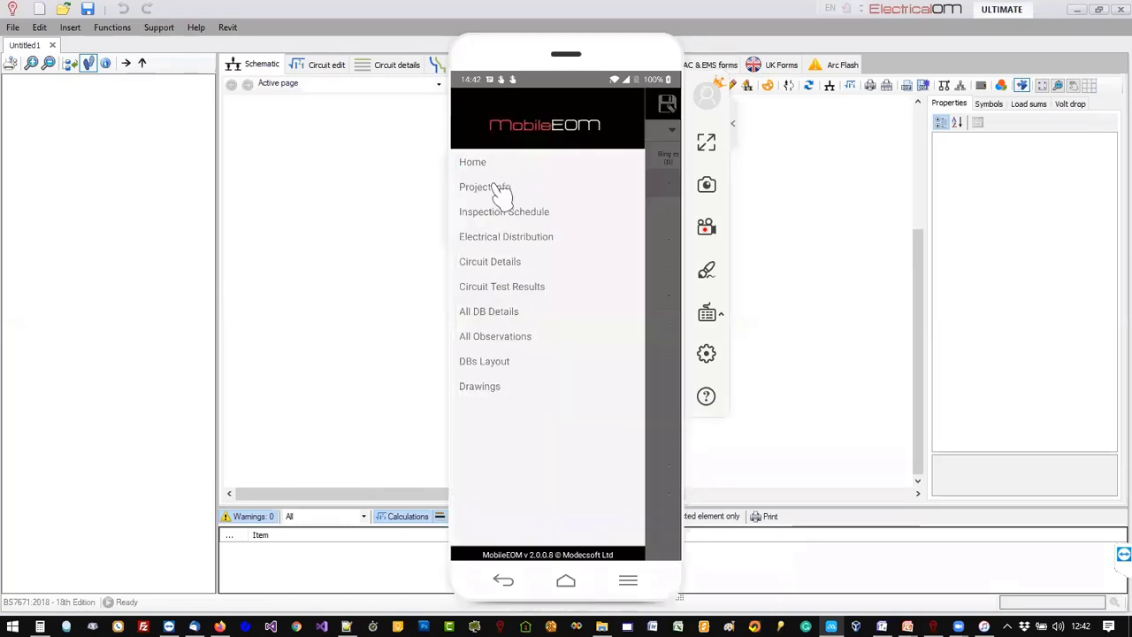
click(659, 157)
Switch the test results to DB 1-main and add a new observation to circuit 2.L123 DB 3.
click(604, 134)
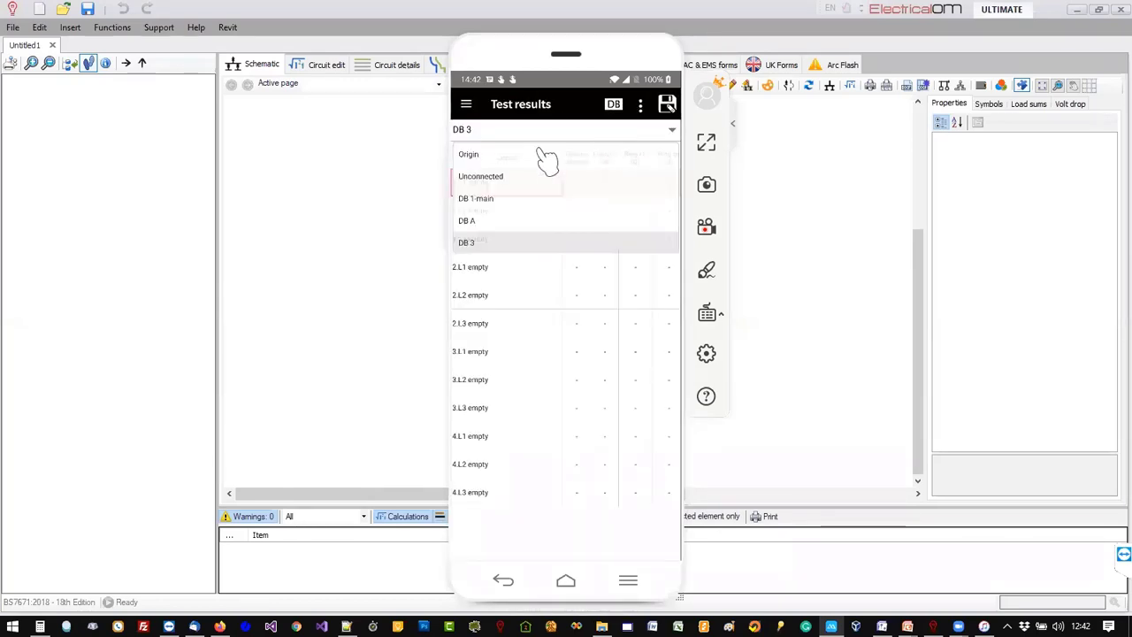
click(487, 202)
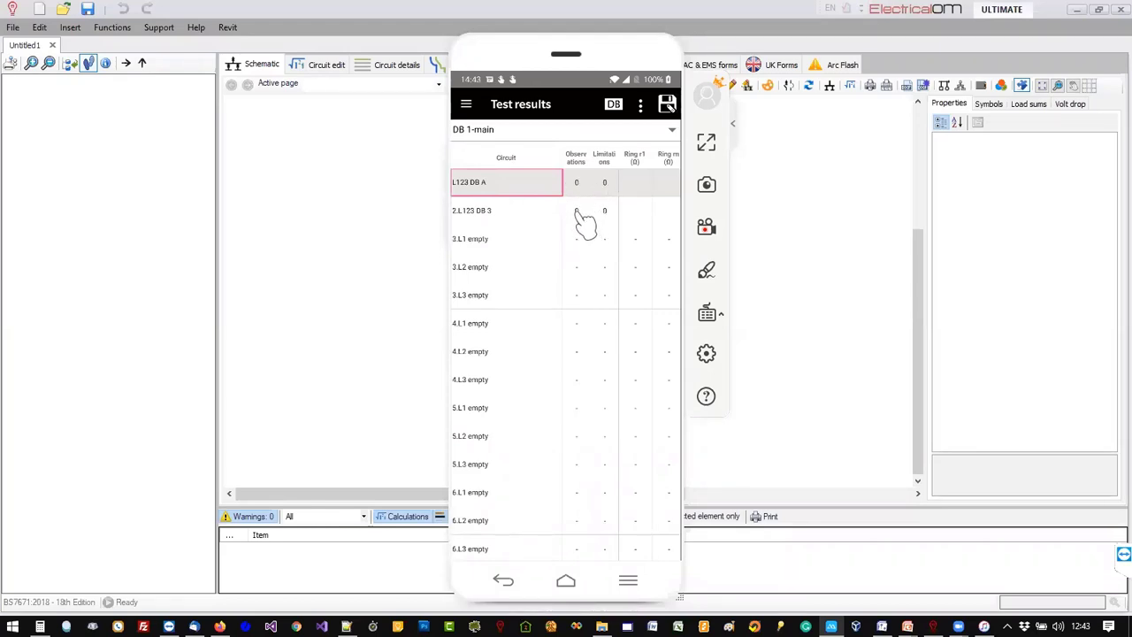
click(576, 212)
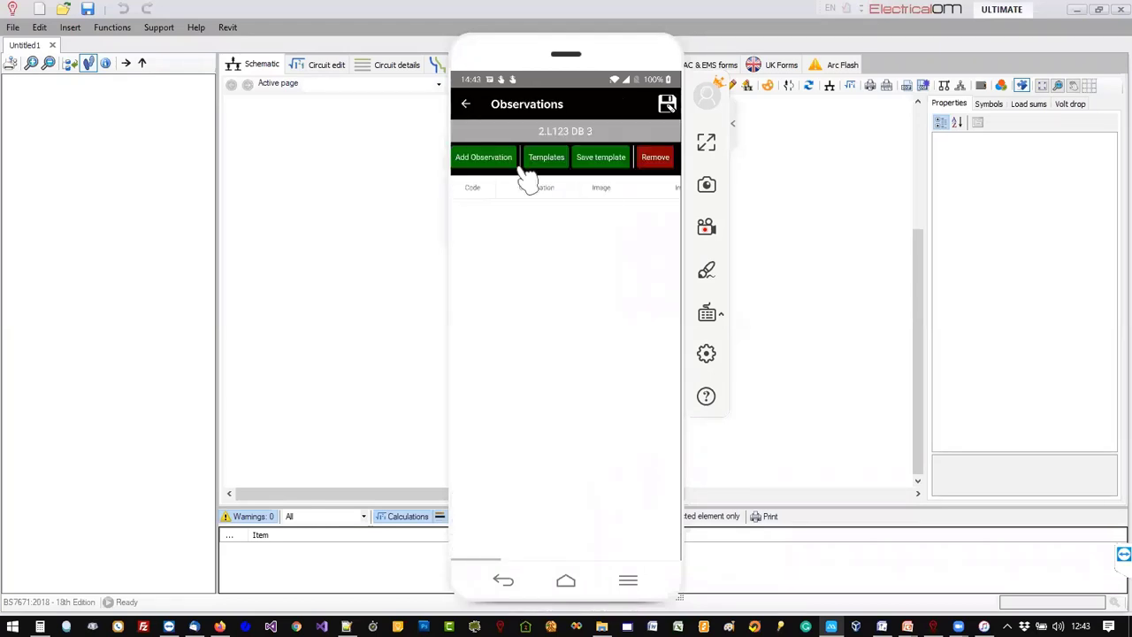
click(506, 163)
Give the new observation of circuit 2.L123 DB 3 code C1 and the text COVER BROKEN, without attaching a photo.
click(487, 223)
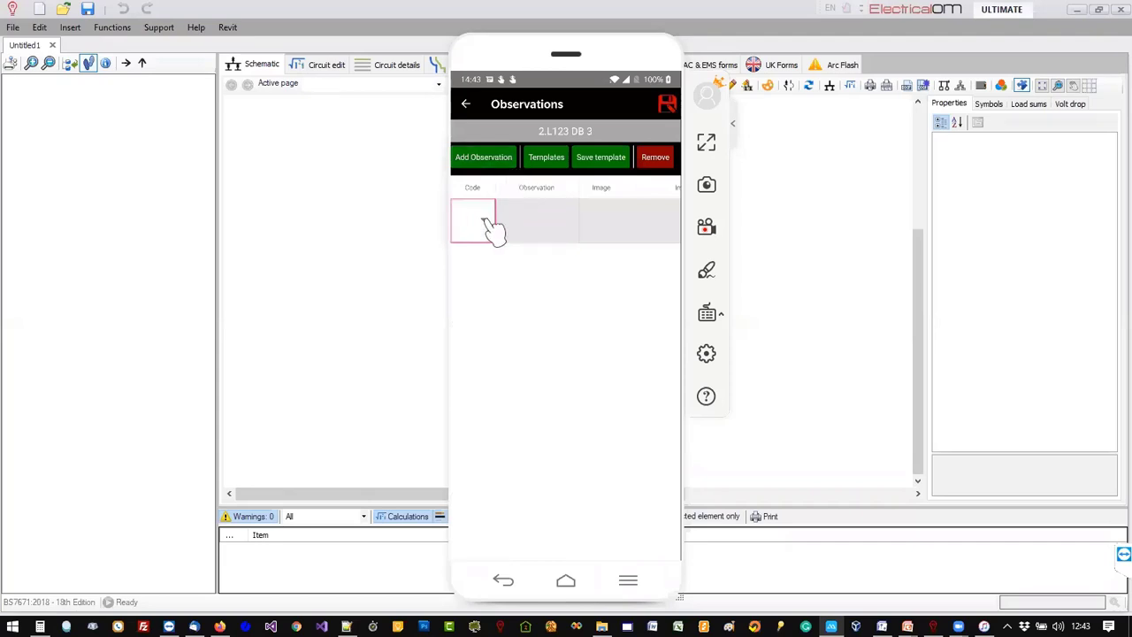
click(485, 221)
click(480, 253)
click(544, 226)
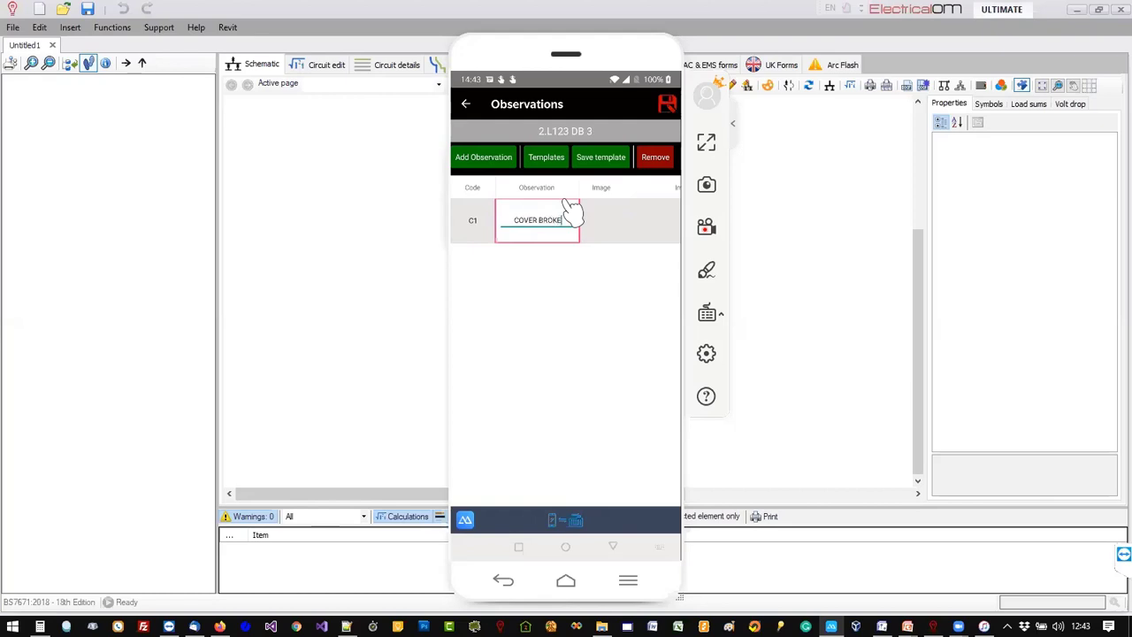
click(614, 229)
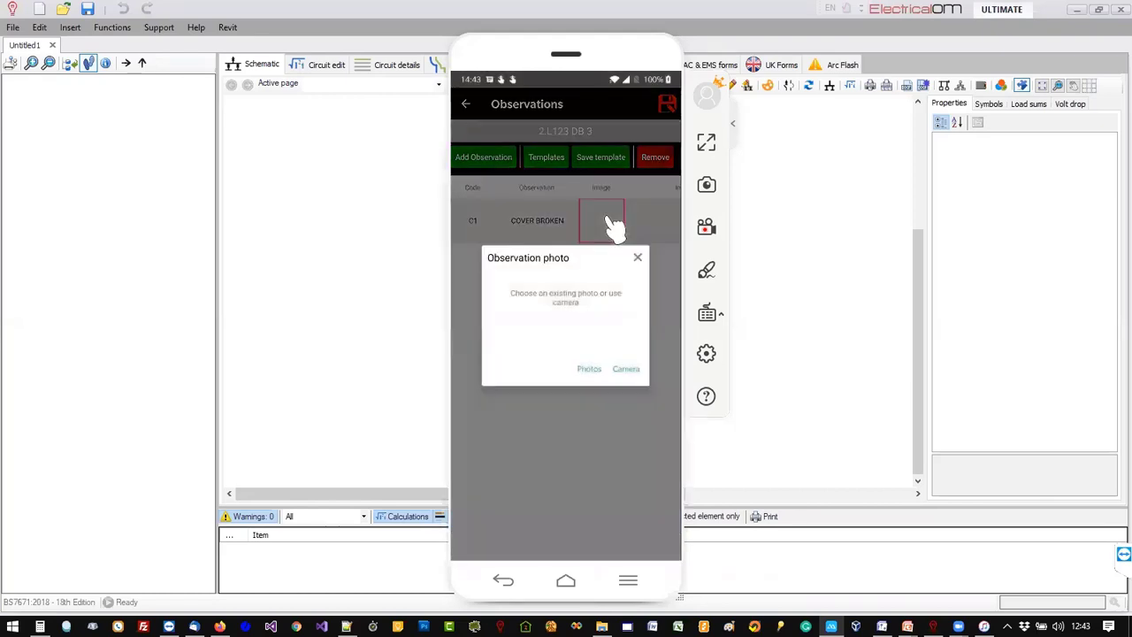
click(637, 255)
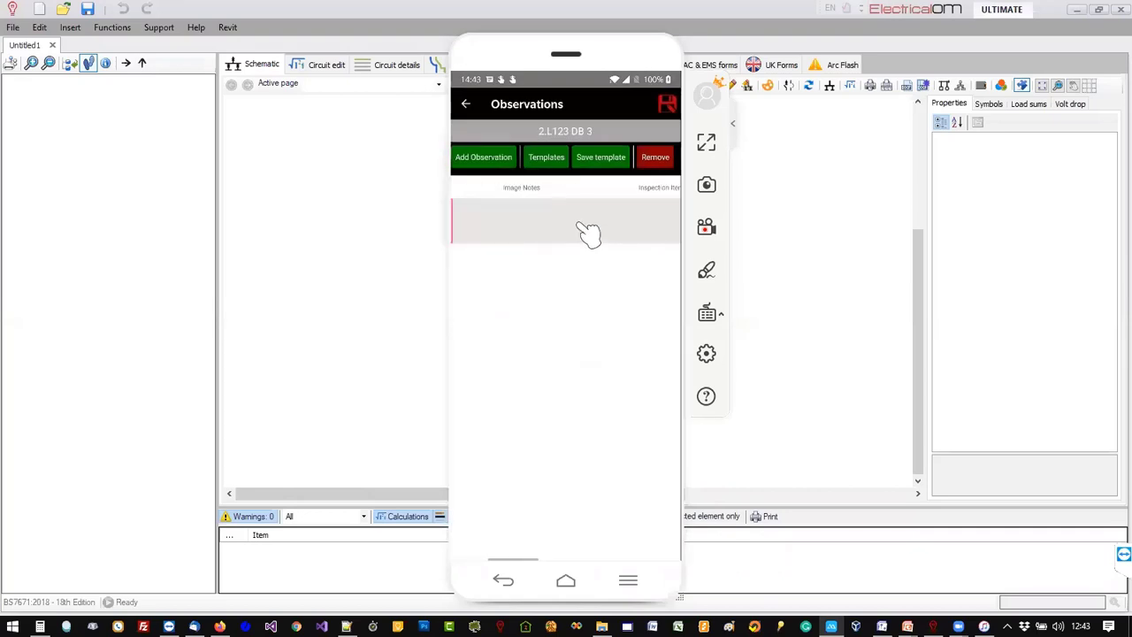
Assign inspection item 5.1, Adequacy of working space/accessibility to equipment, to the COVER BROKEN observation of circuit 2.L123 DB 3 and return to the test results.
drag(578, 222, 502, 232)
click(568, 216)
click(575, 226)
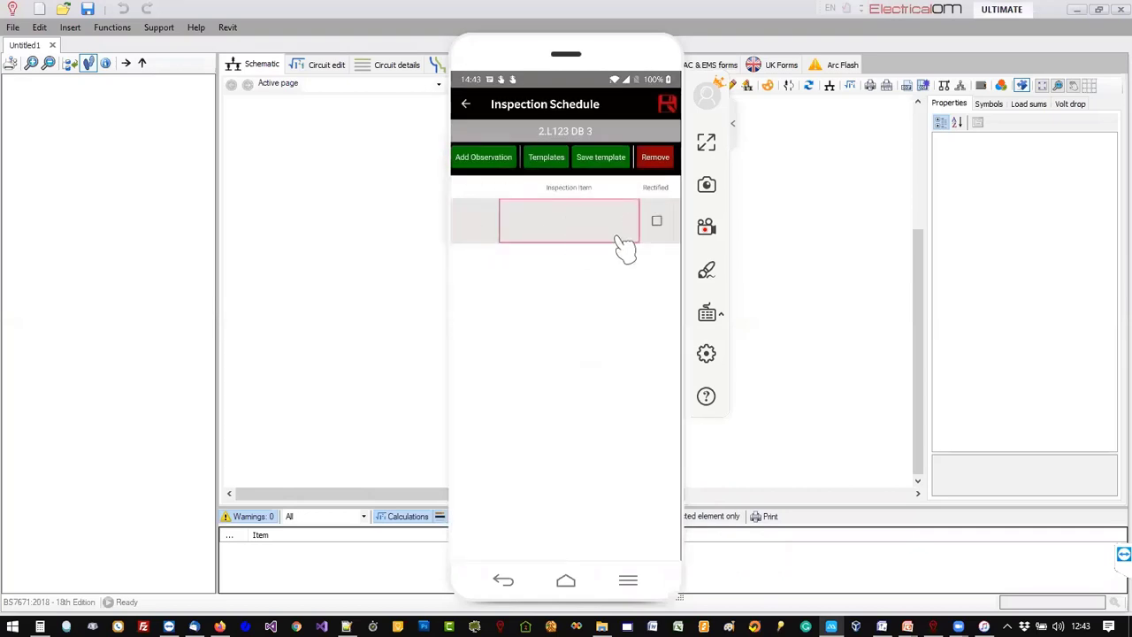
drag(568, 414, 557, 221)
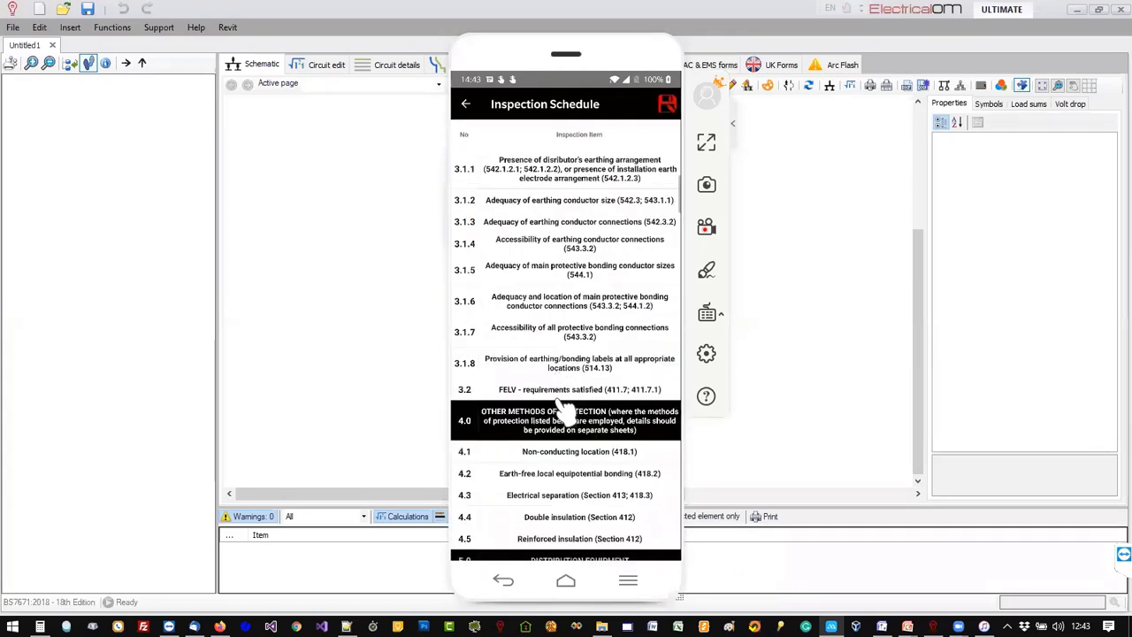
drag(566, 478, 561, 247)
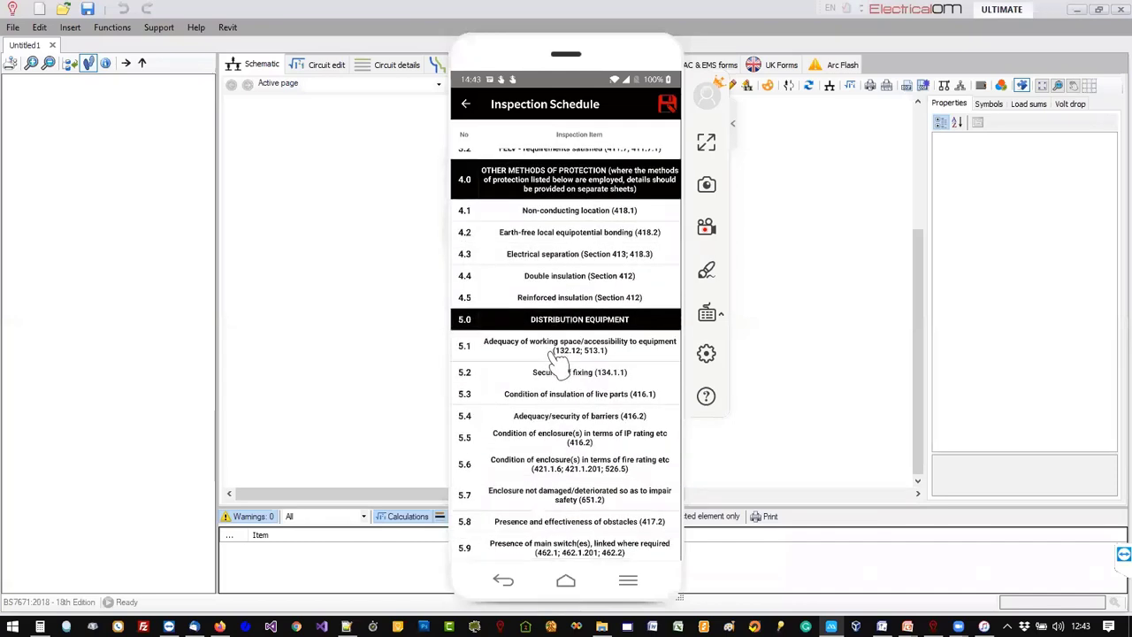
click(555, 351)
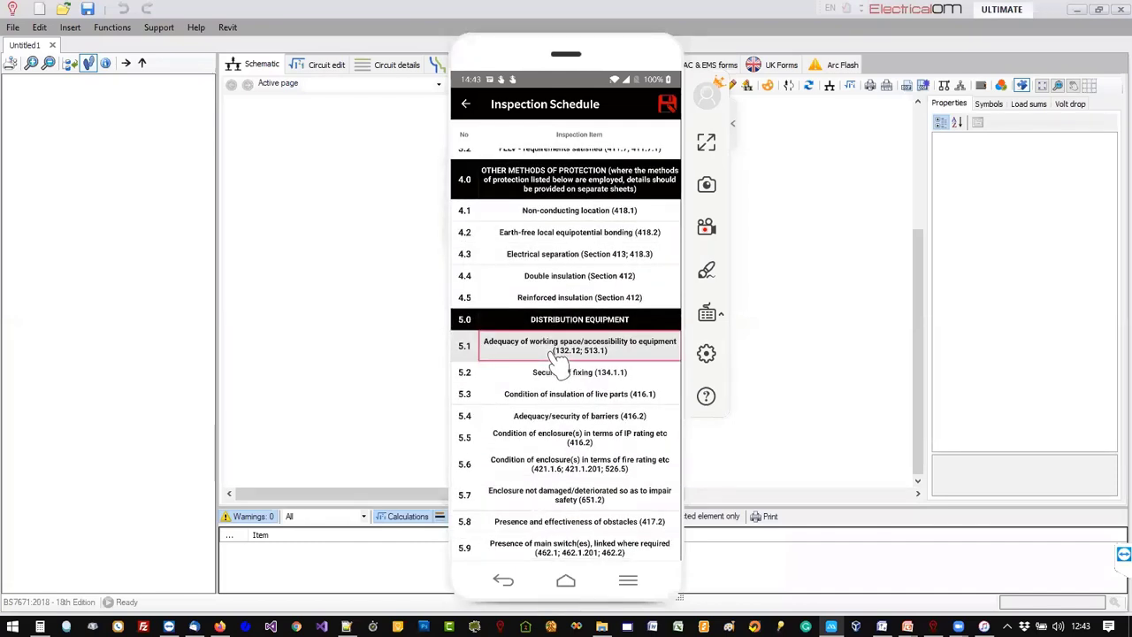
click(551, 354)
drag(535, 235, 673, 224)
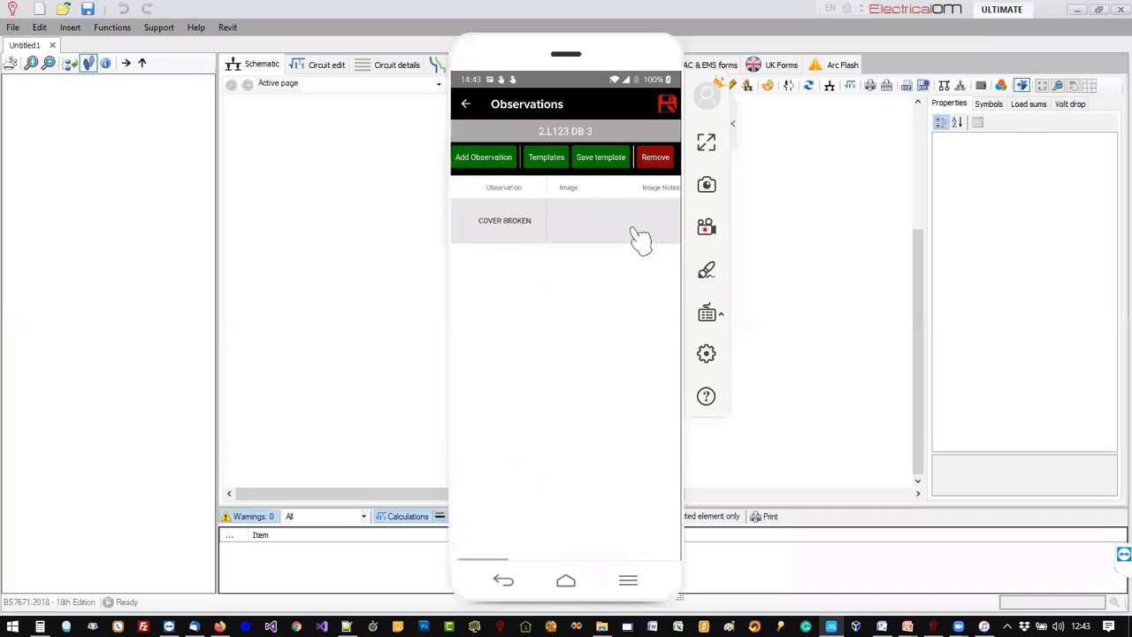
drag(558, 234, 631, 227)
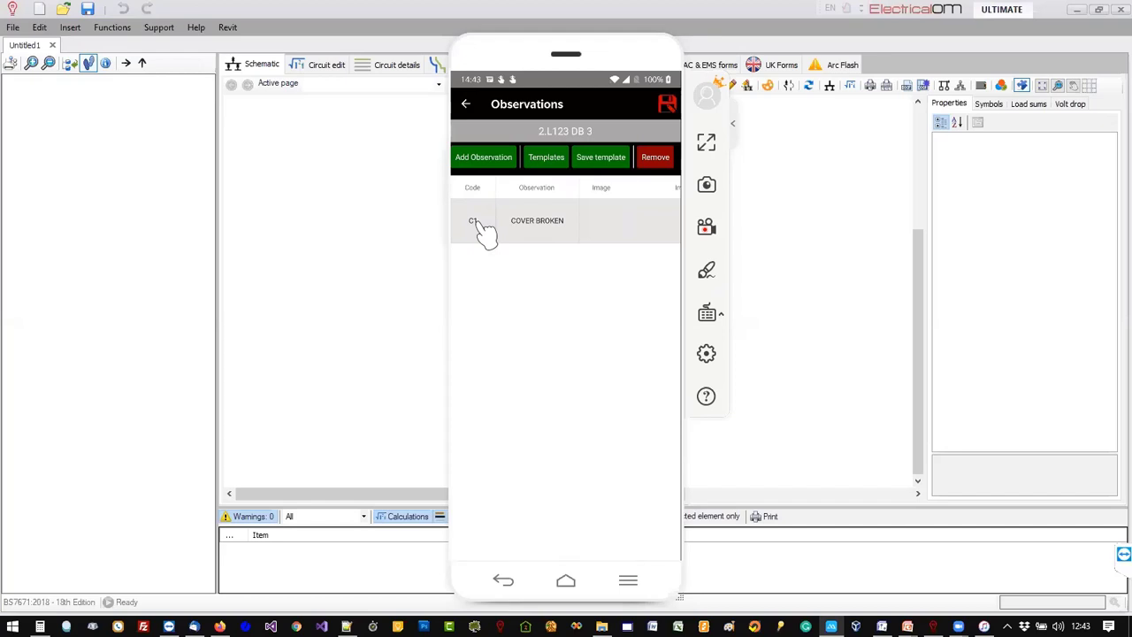
drag(558, 233, 492, 231)
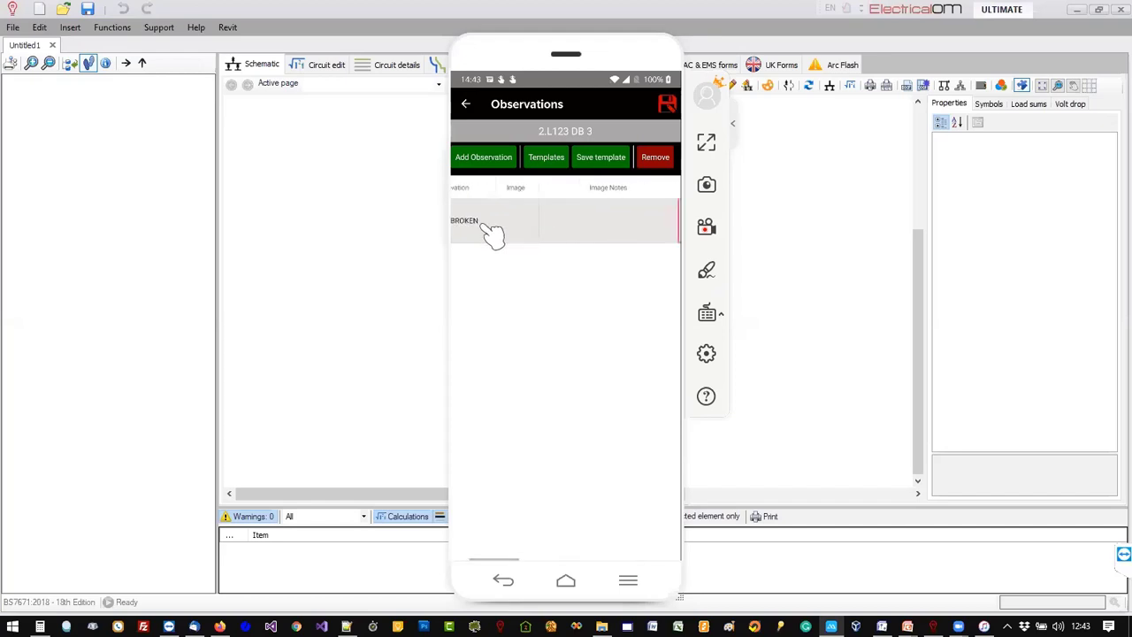
click(466, 105)
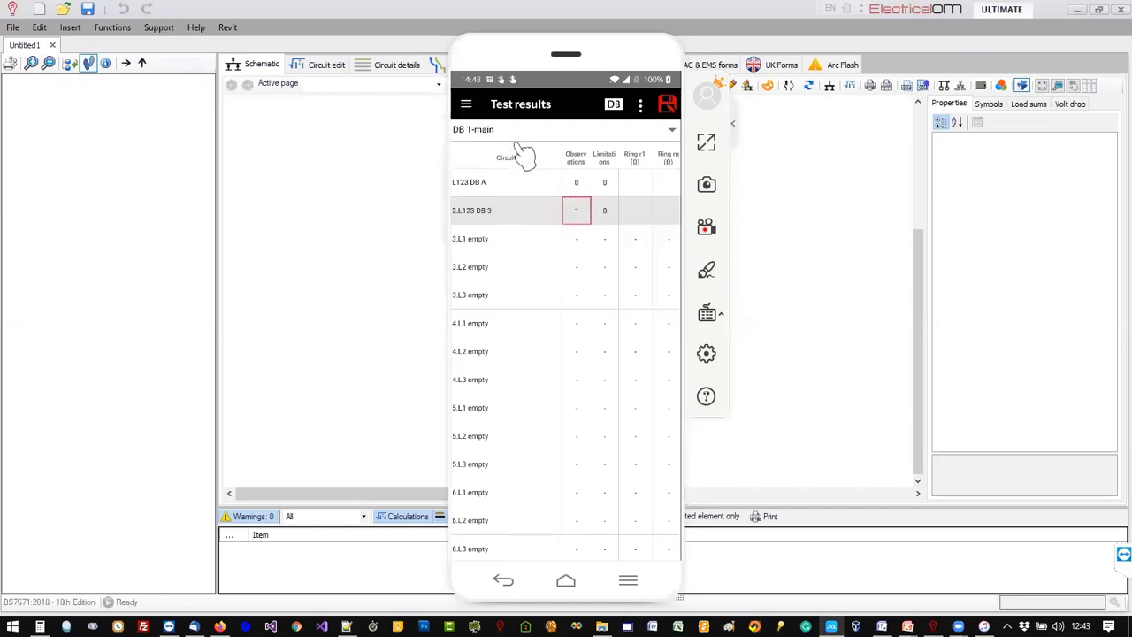
Open the overview of all observations and review the codes, images, notes and inspection items for all boards.
click(469, 104)
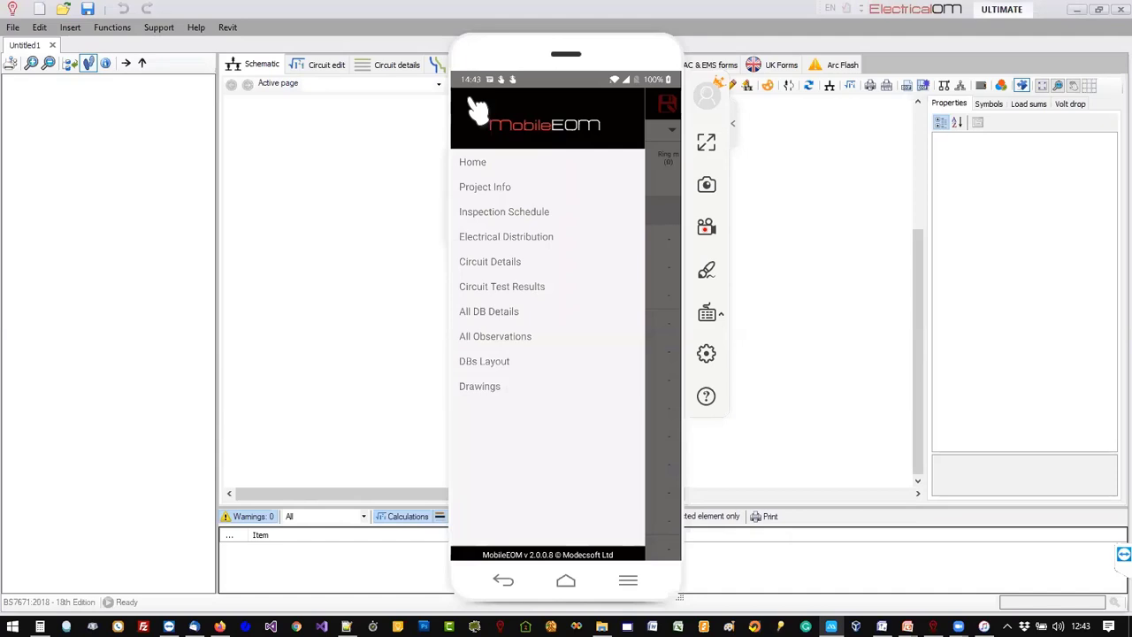
click(497, 341)
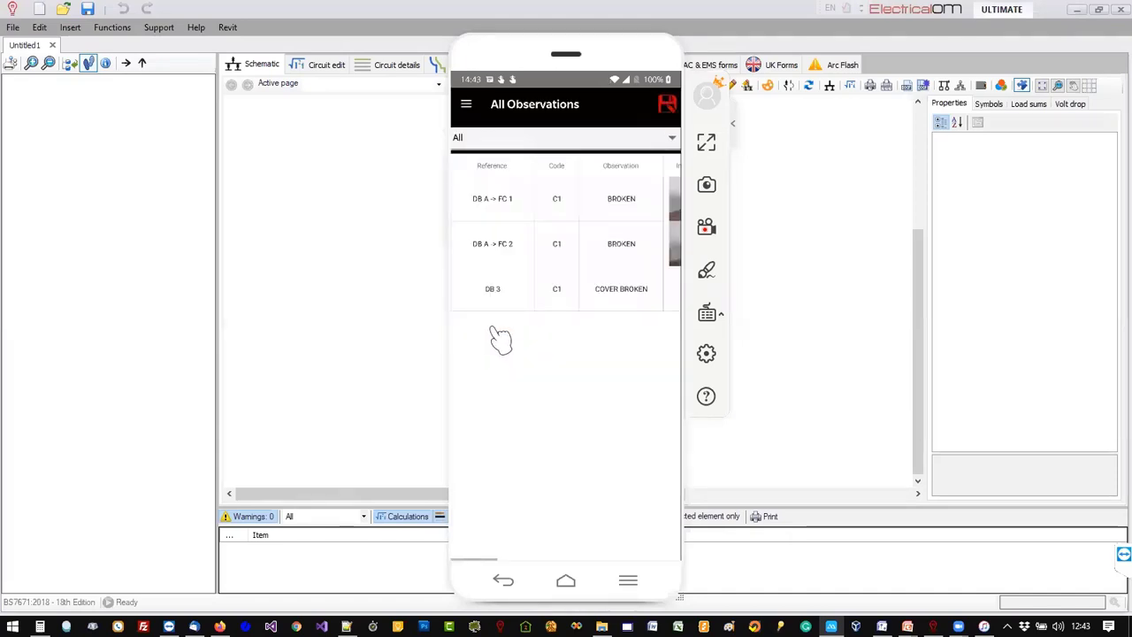
click(583, 148)
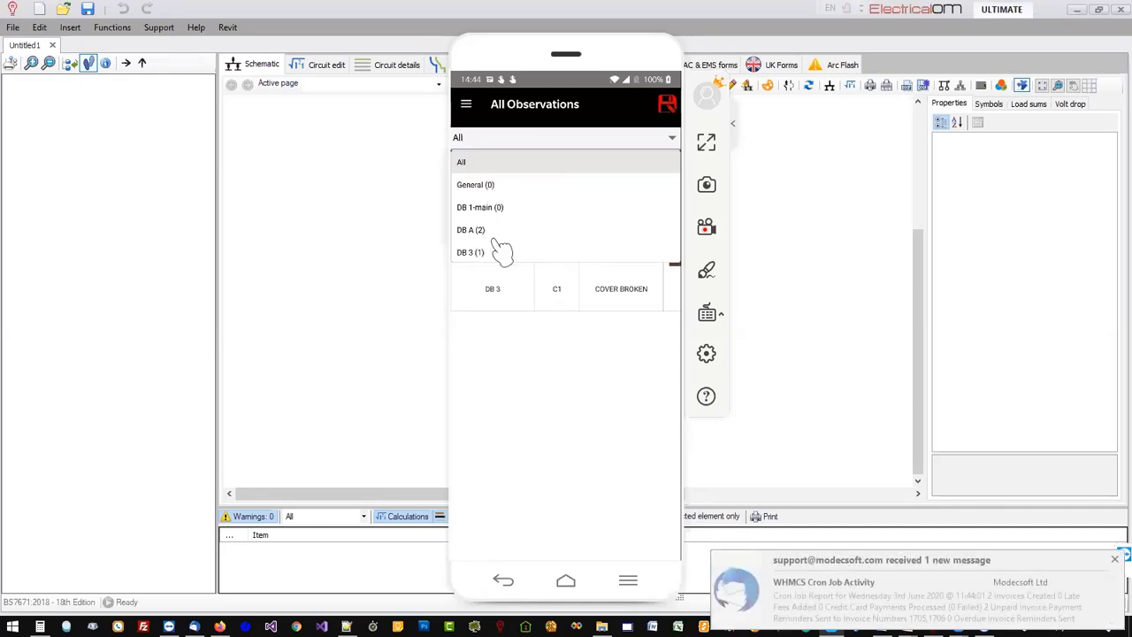
click(1112, 559)
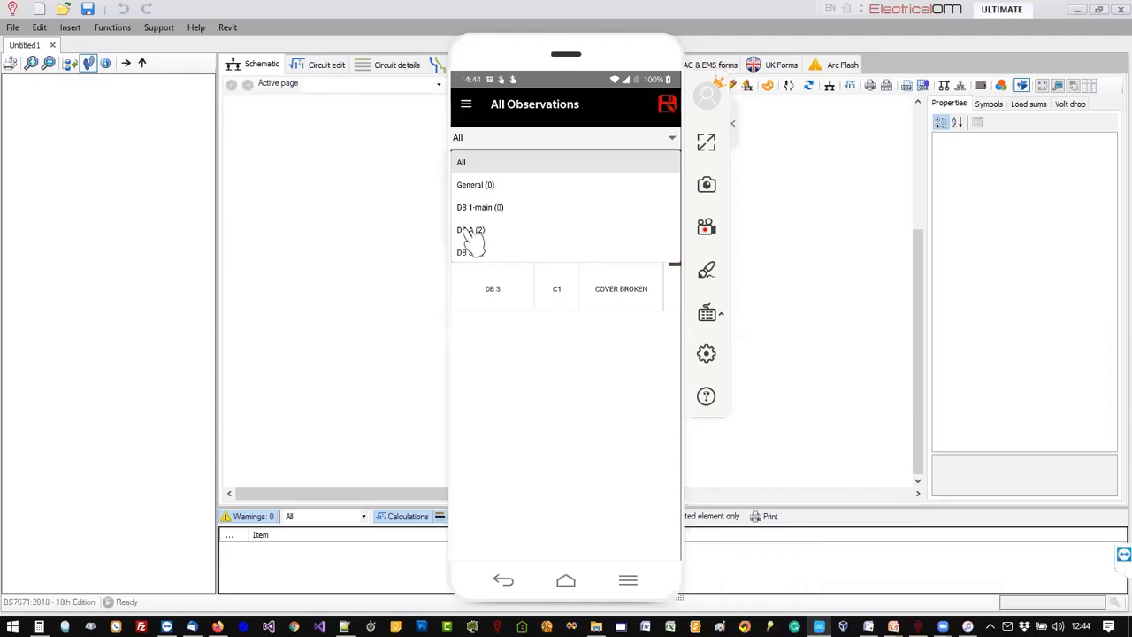
click(473, 165)
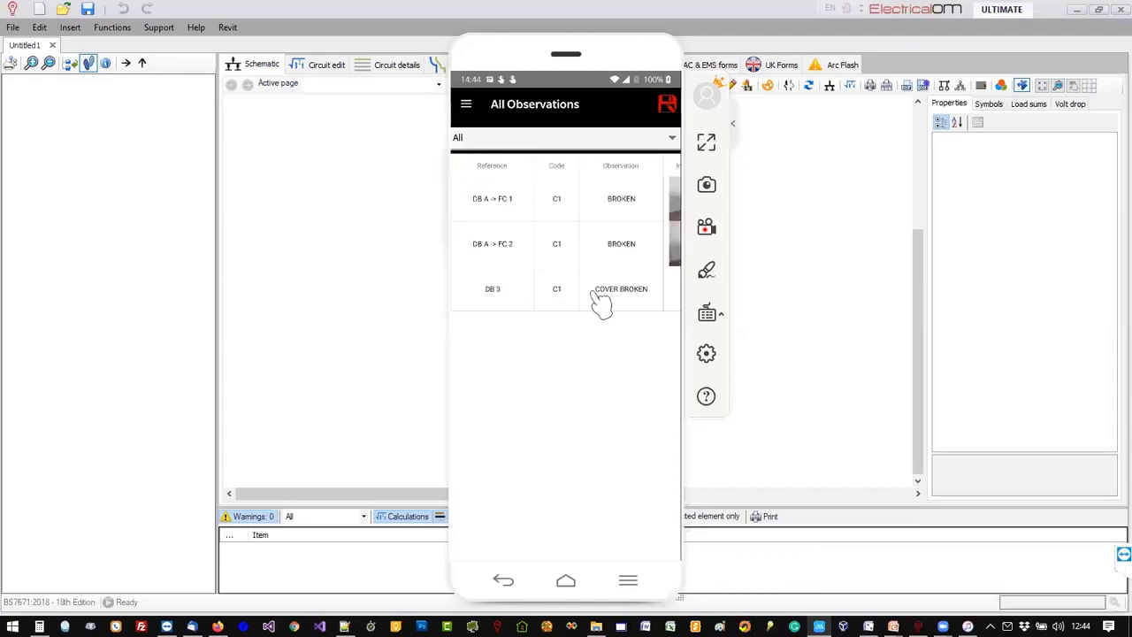
drag(614, 298, 465, 264)
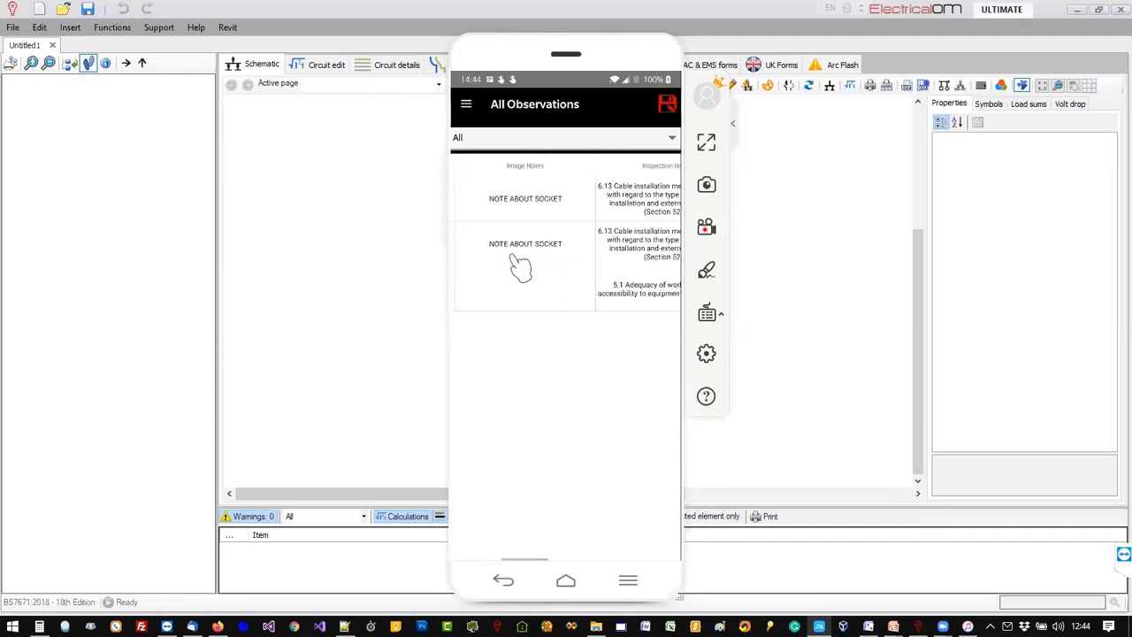
drag(574, 251, 637, 256)
drag(530, 257, 639, 260)
drag(536, 265, 568, 260)
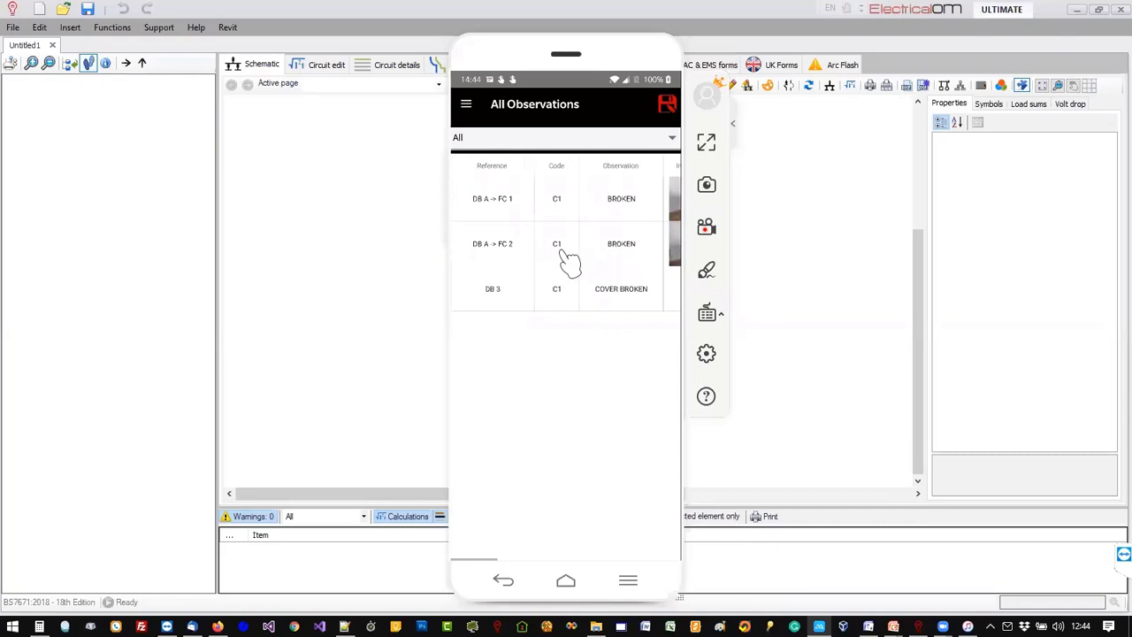
Filter the observations overview to DB A and examine its FC 1 and FC 2 entries.
click(513, 139)
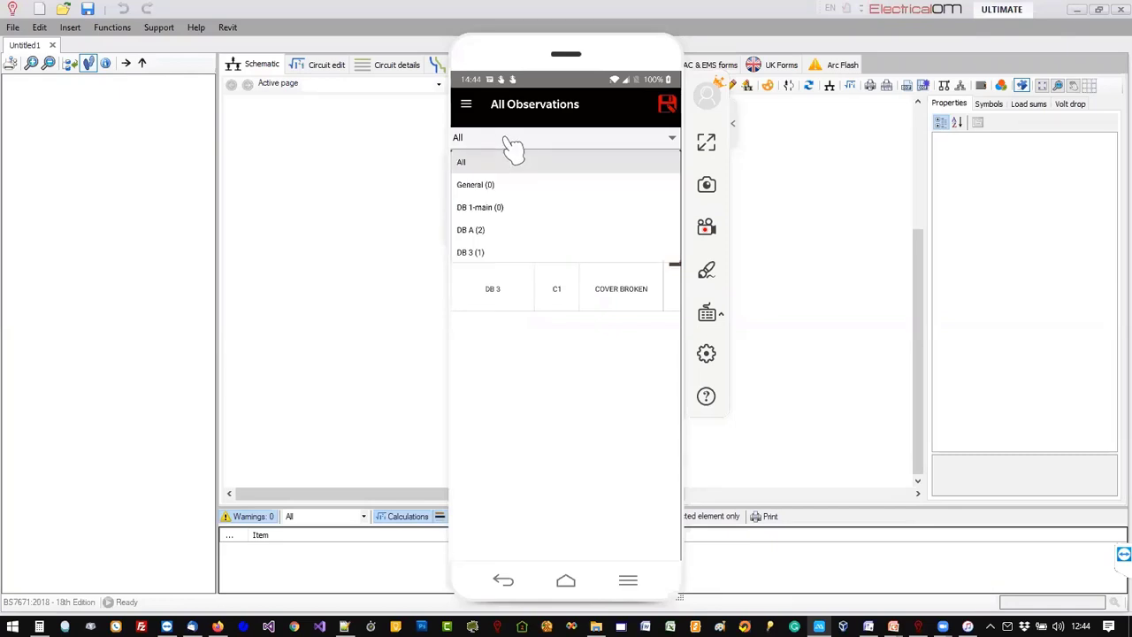
click(482, 232)
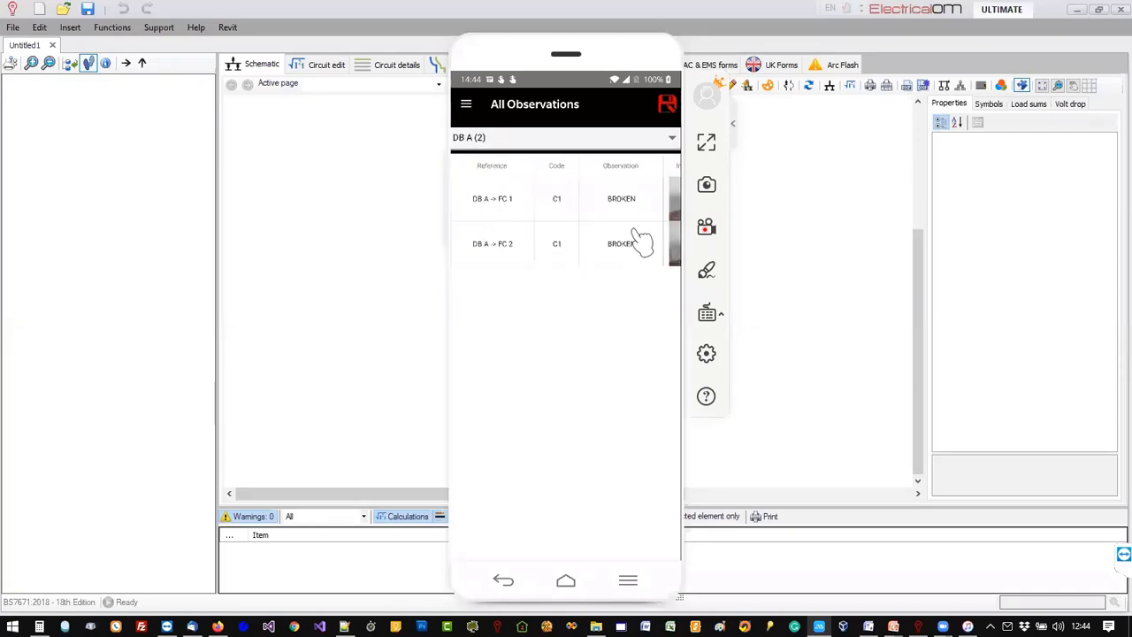
mouse_move(614, 257)
mouse_down()
mouse_move(501, 264)
mouse_move(604, 260)
mouse_up()
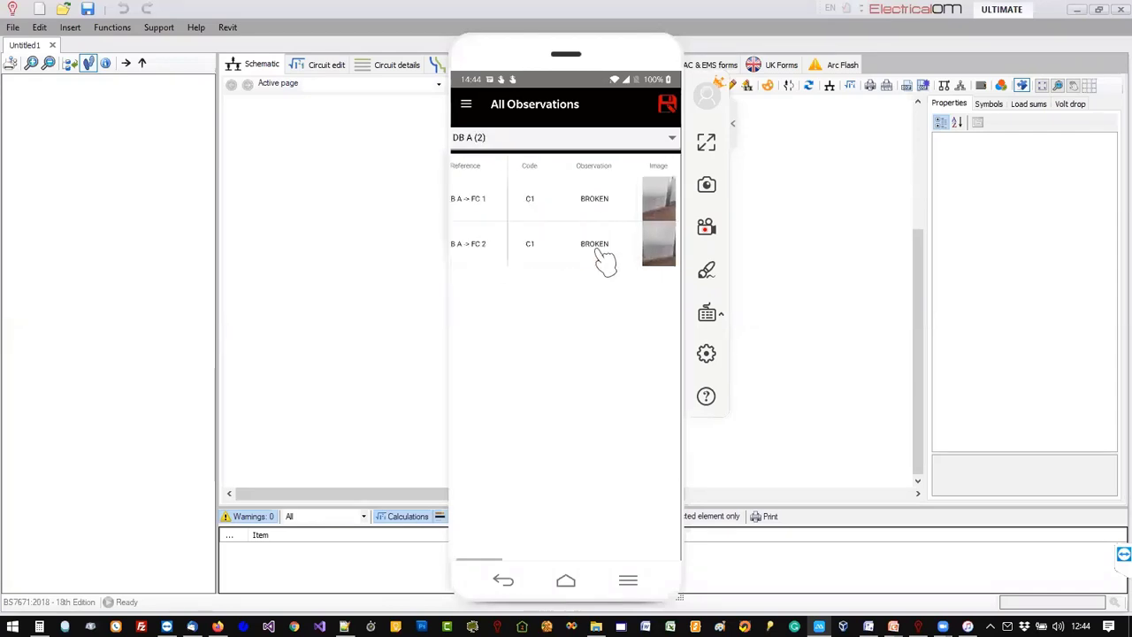
click(485, 208)
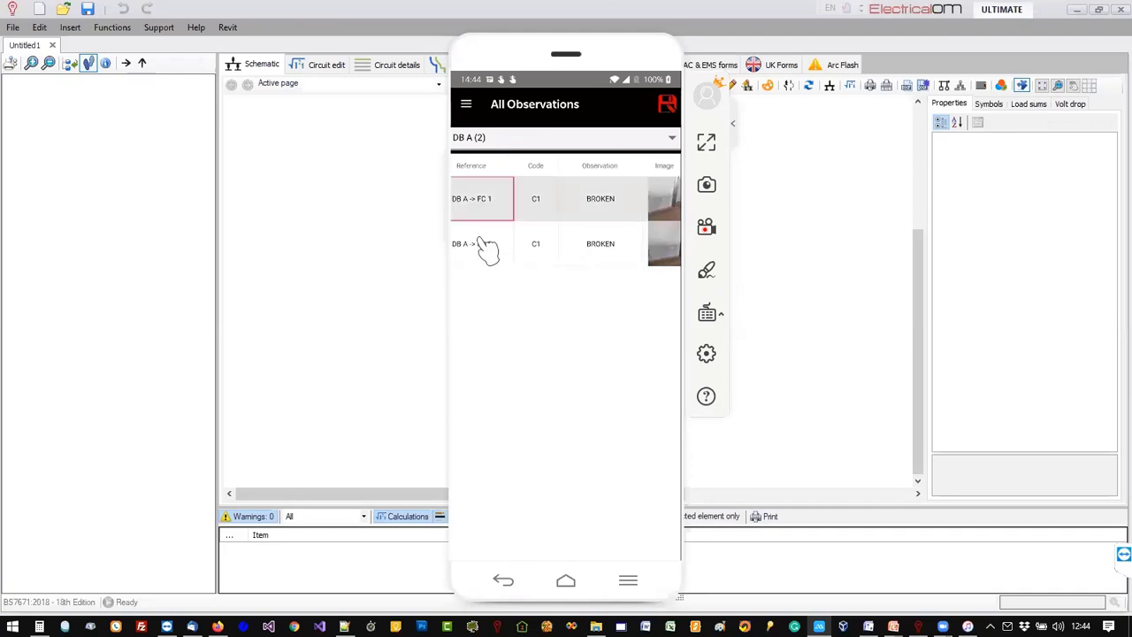
click(479, 241)
click(484, 207)
click(491, 248)
click(478, 214)
click(517, 140)
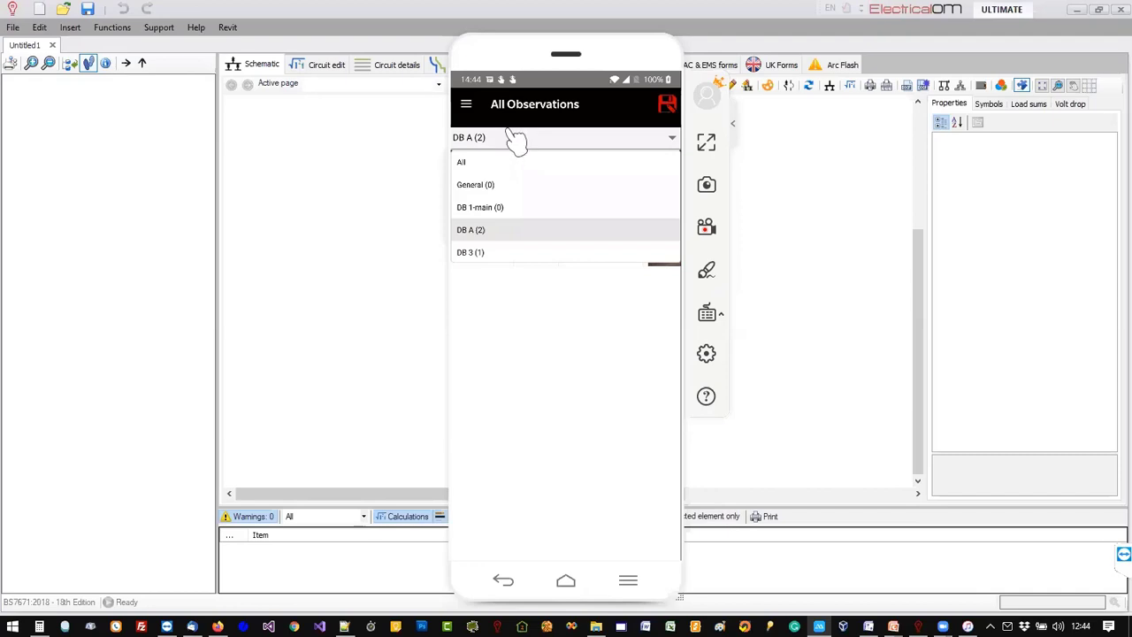
click(468, 107)
In the details of all distribution boards, set the Zs at DB of L123 DB A to .1 Ω.
click(469, 106)
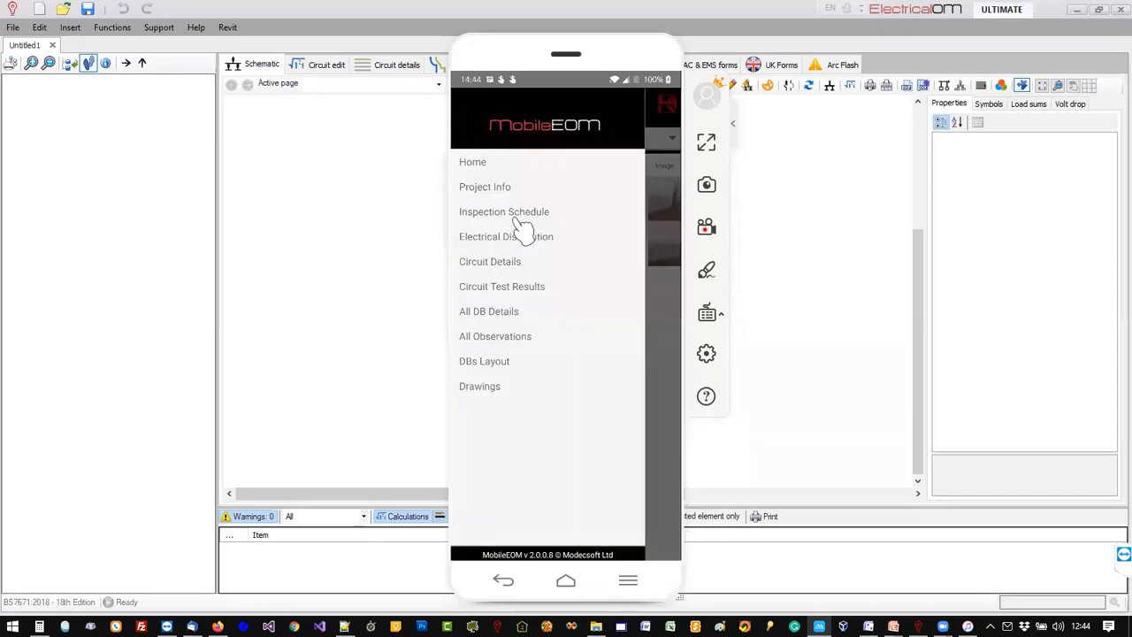
click(507, 318)
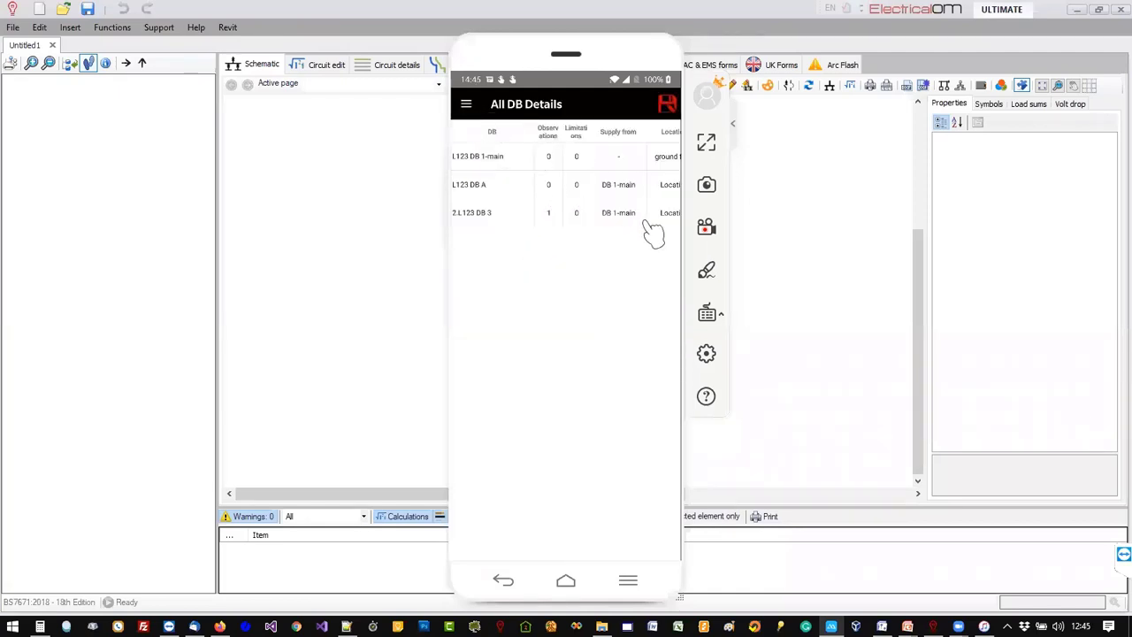
mouse_move(653, 231)
mouse_down()
mouse_move(557, 233)
mouse_move(636, 222)
mouse_up()
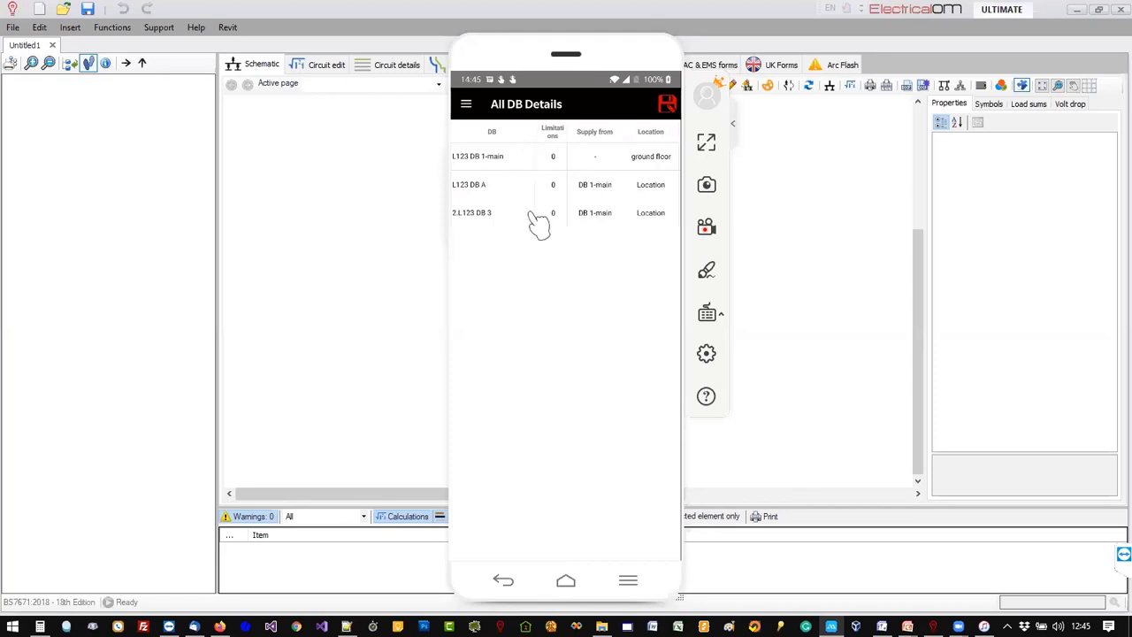
drag(592, 221, 568, 222)
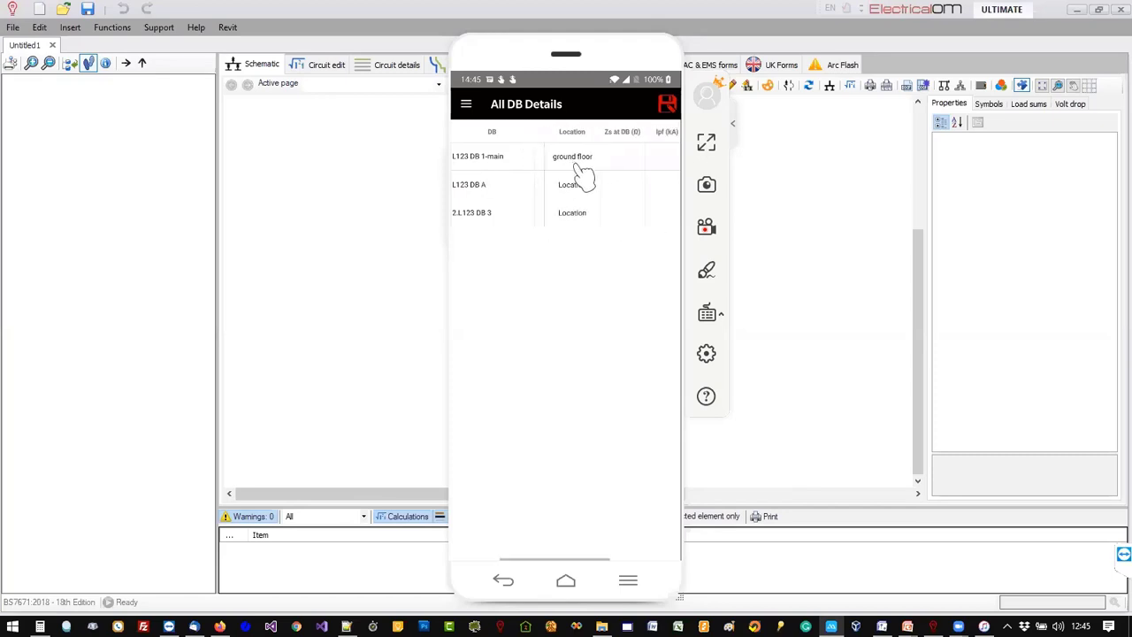
click(583, 191)
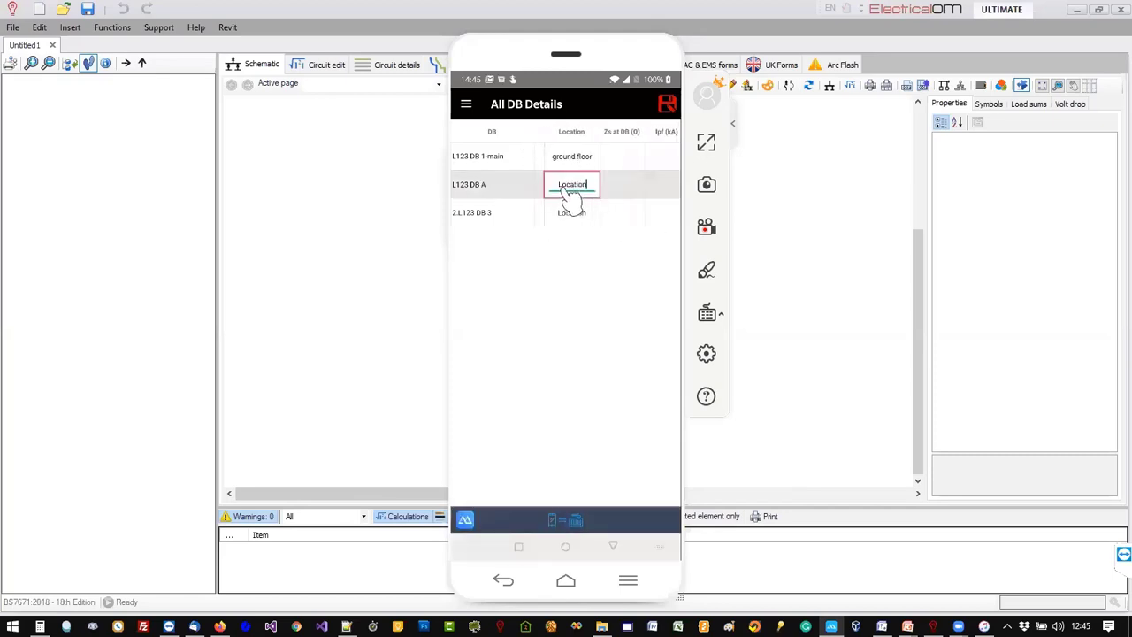
drag(637, 197, 592, 202)
click(597, 194)
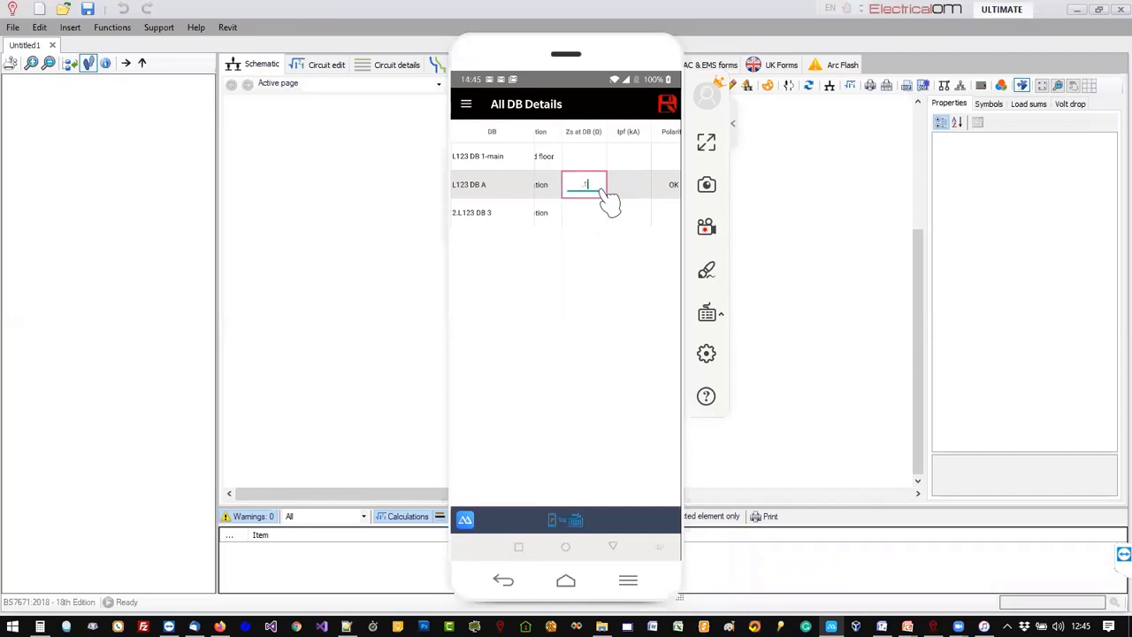
click(646, 194)
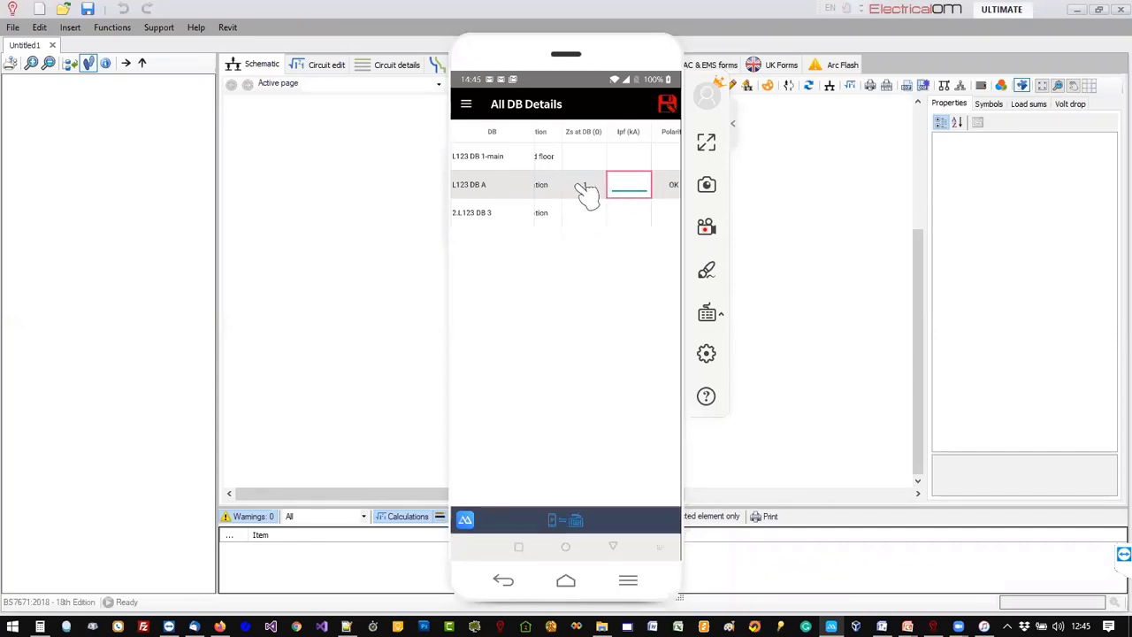
Review the polarity, phase sequence and remaining details of DB A, and save the board details.
drag(586, 193, 537, 191)
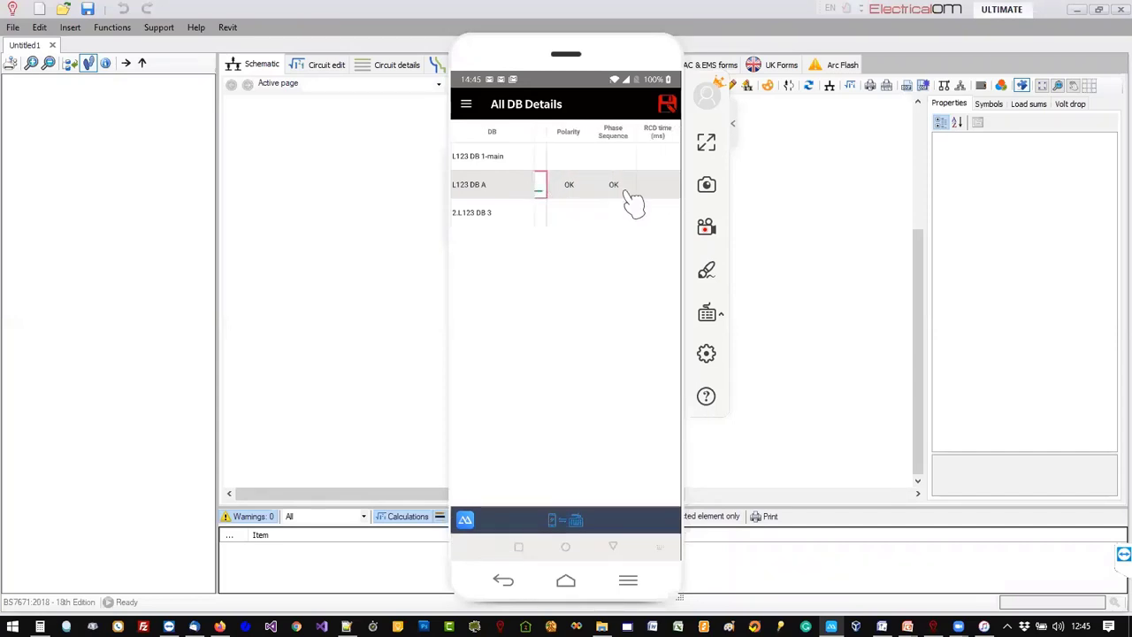
drag(670, 197, 517, 205)
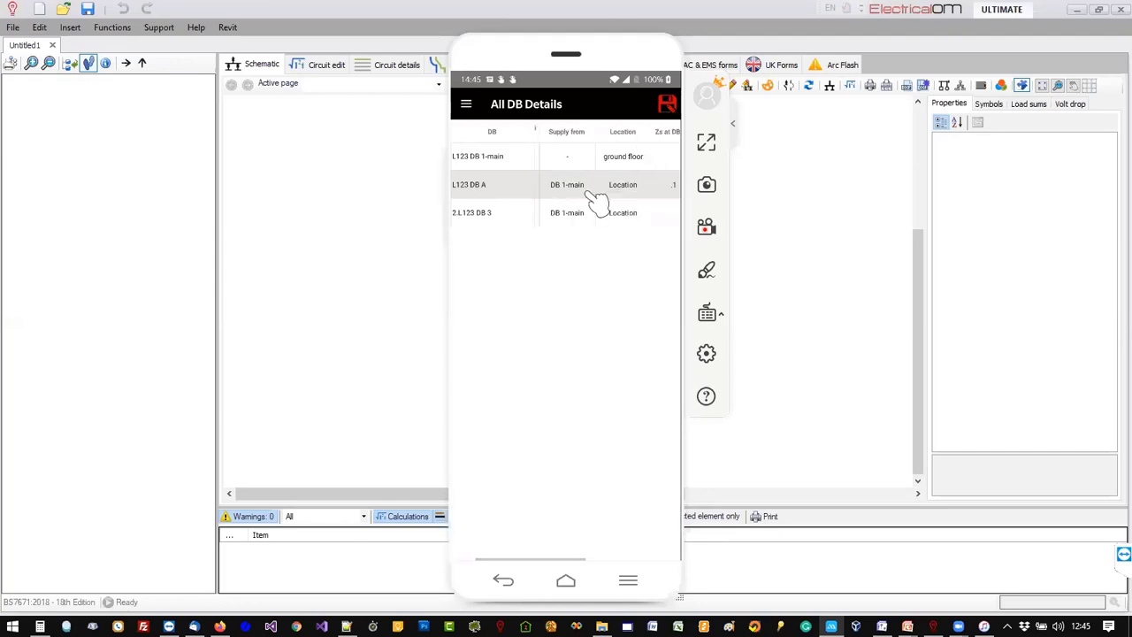
drag(596, 202, 645, 203)
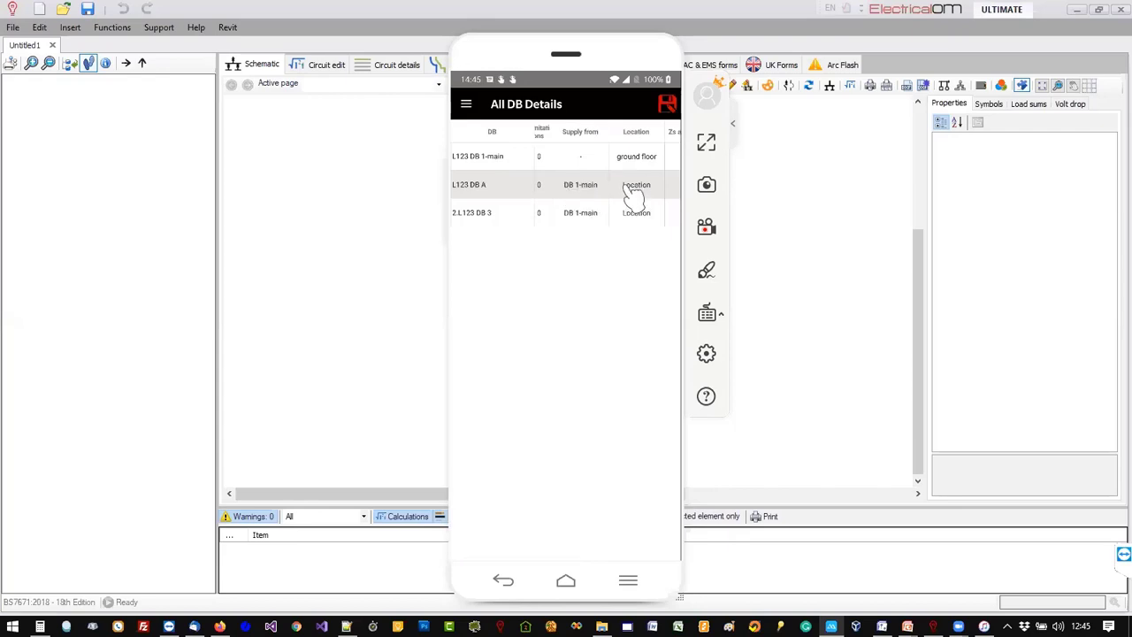
click(666, 106)
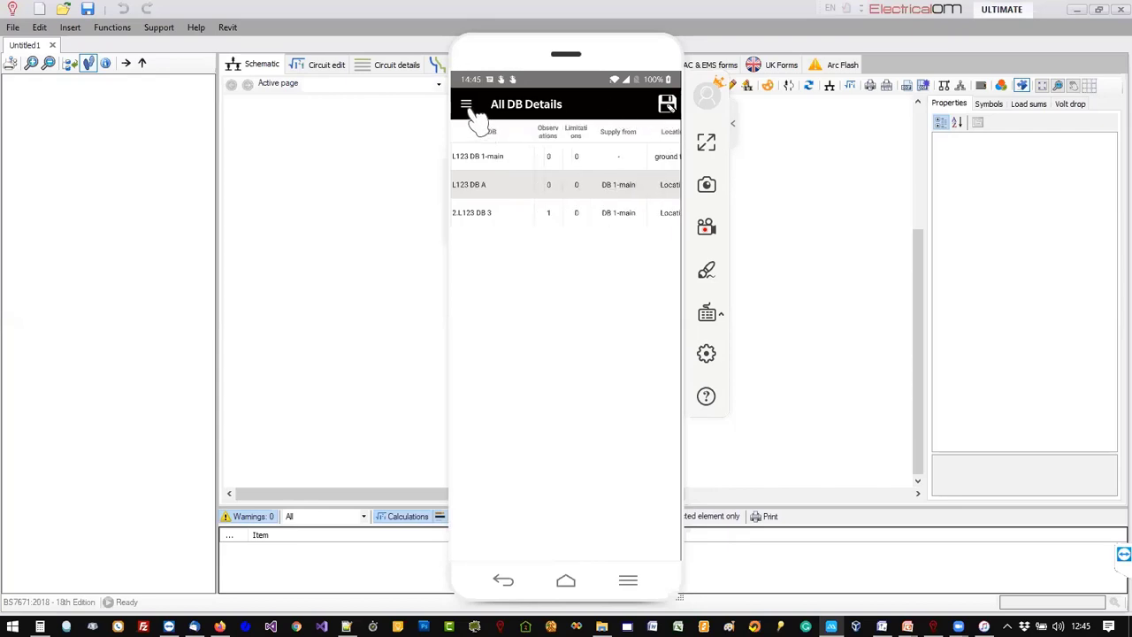
Go to the project drawings and open Drawiing.pdf from the MobileEOM folder in Dropbox.
click(469, 106)
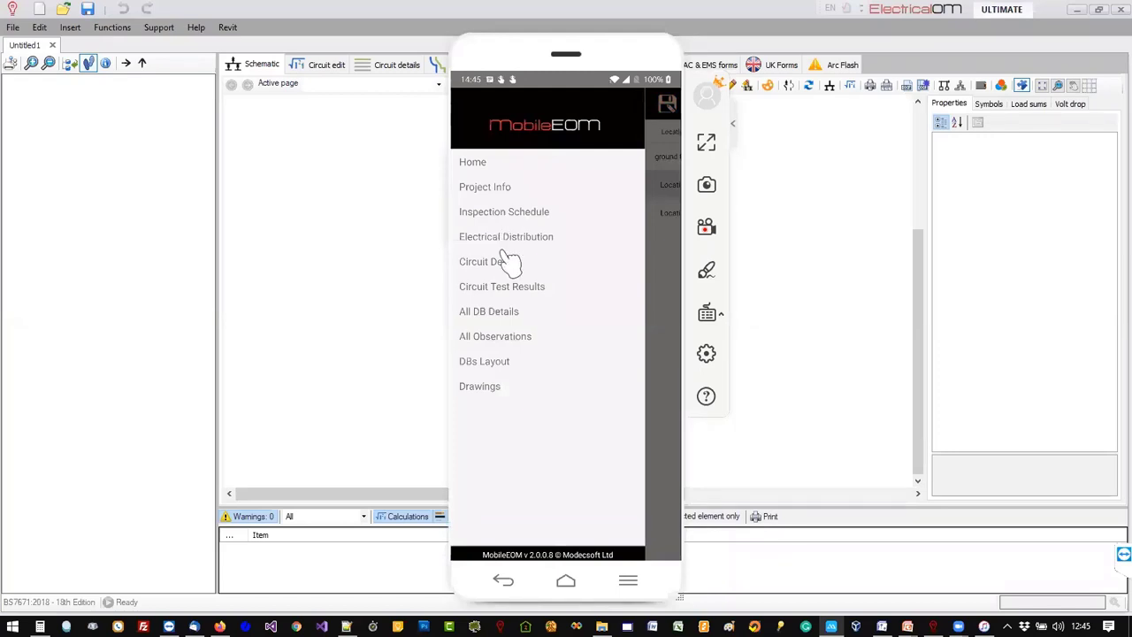
click(482, 387)
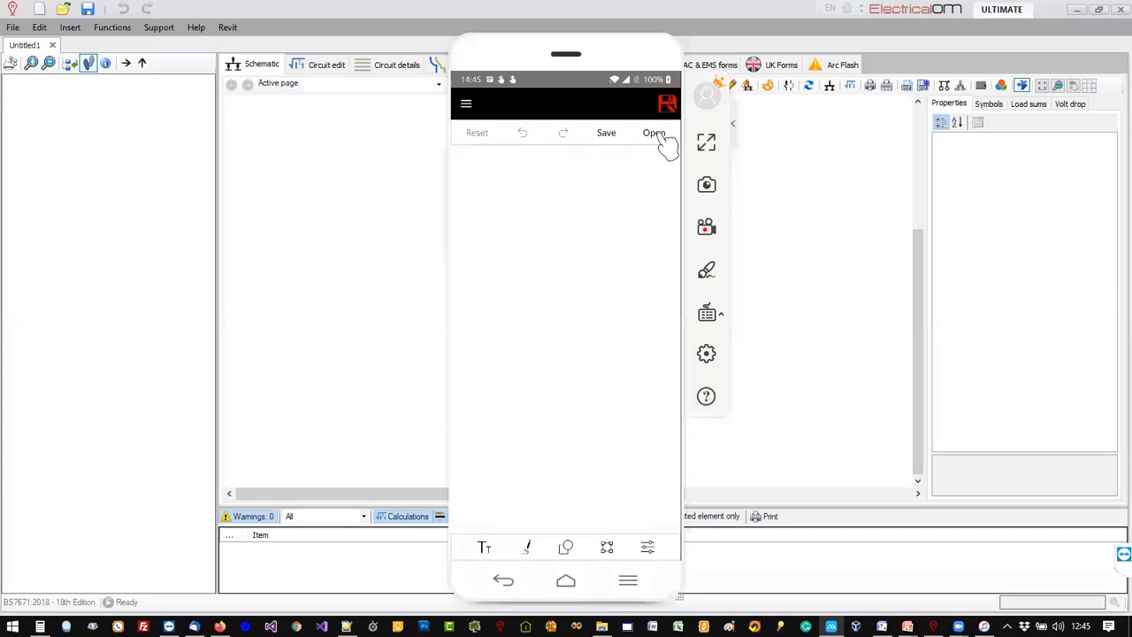
click(656, 134)
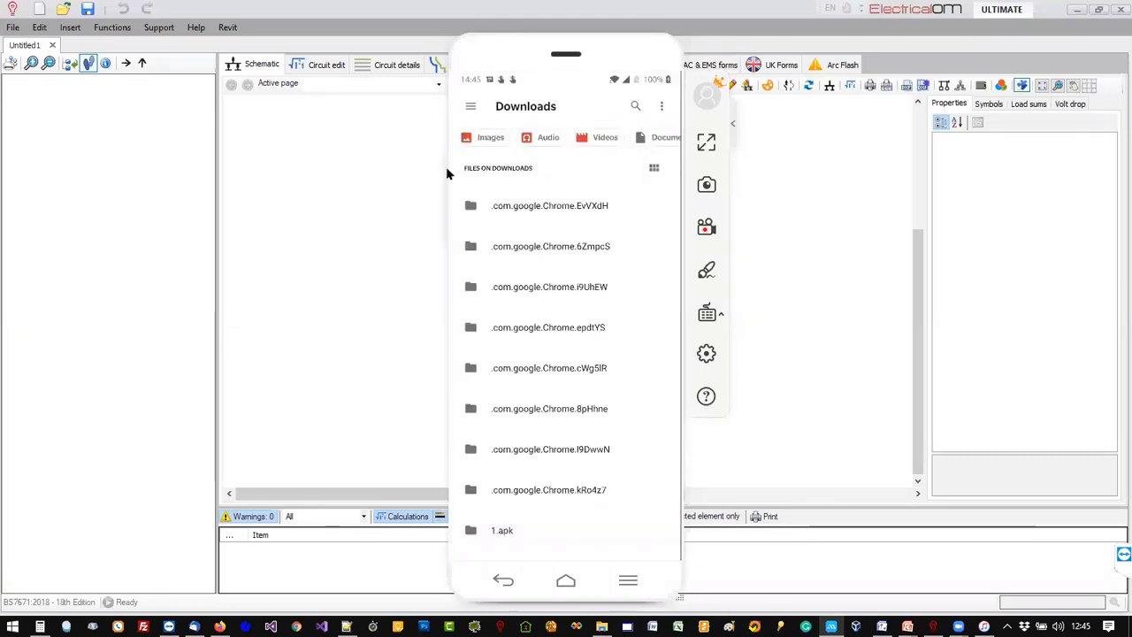
click(471, 108)
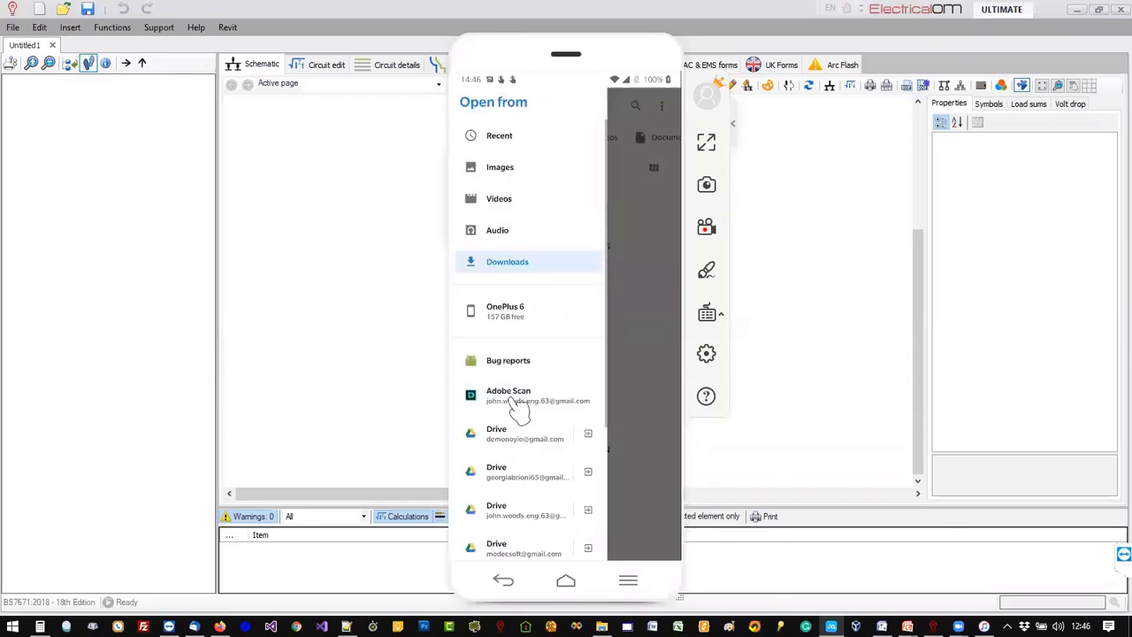
drag(543, 469, 539, 241)
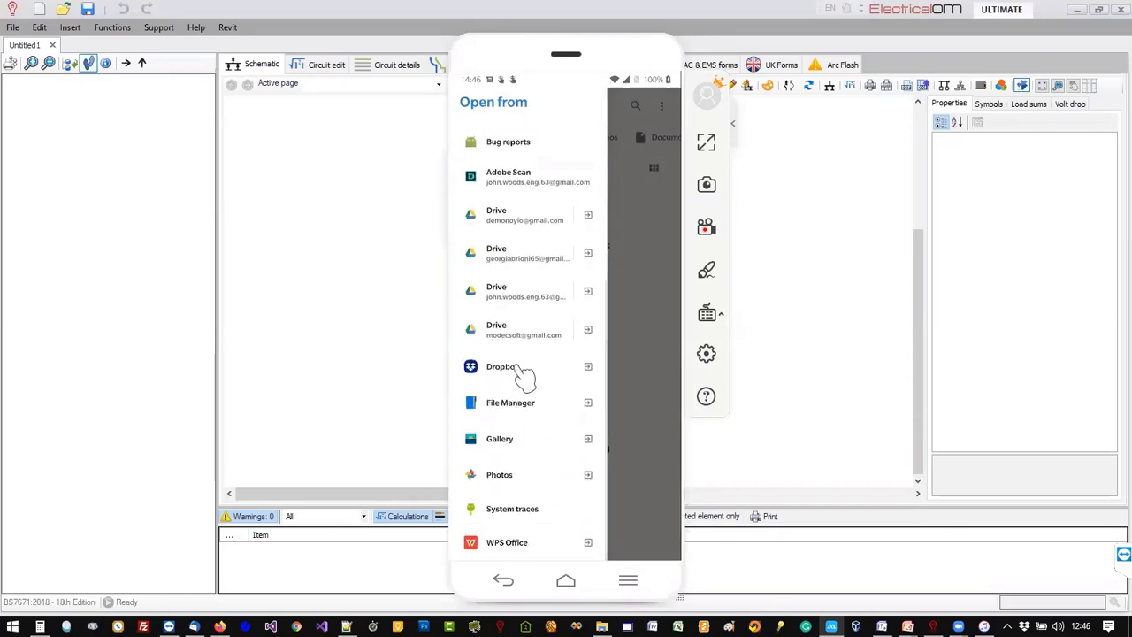
click(521, 373)
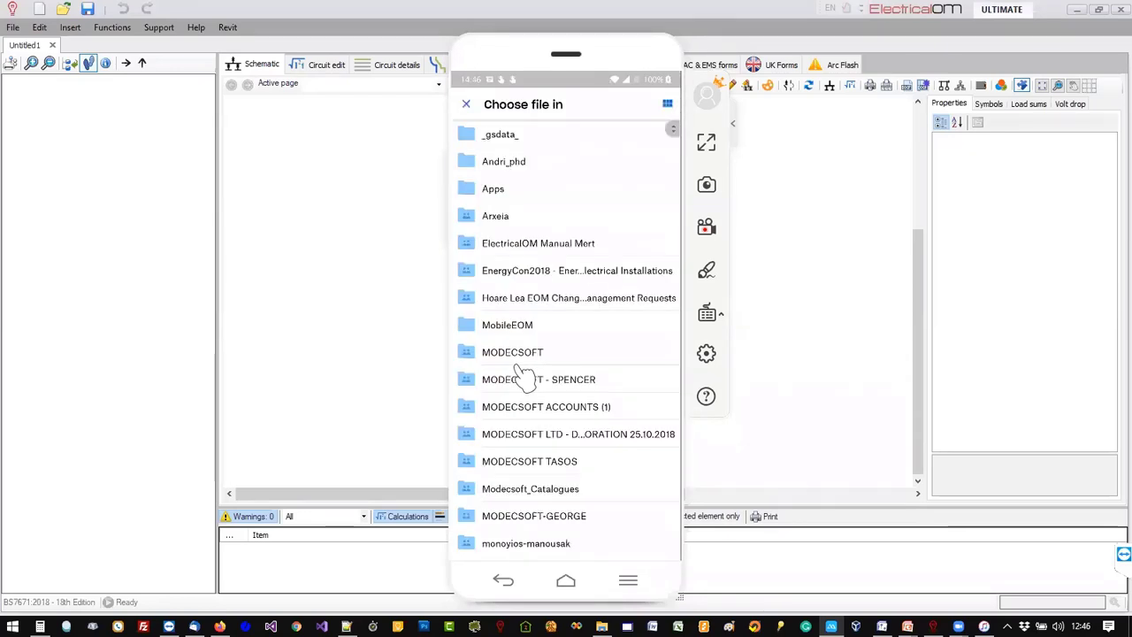
click(530, 325)
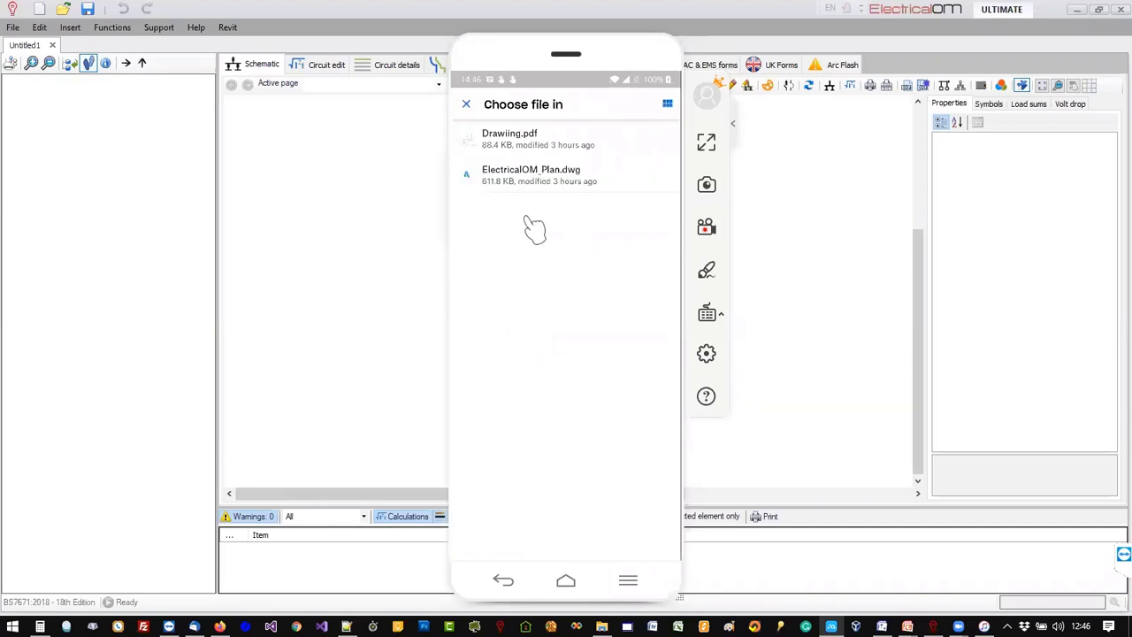
click(529, 146)
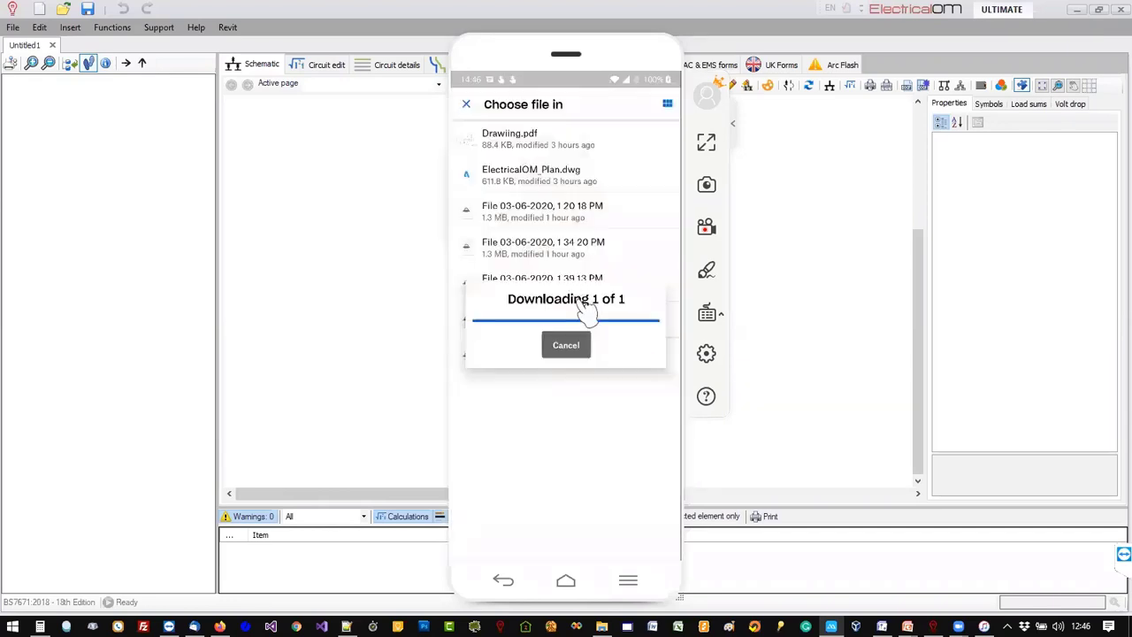
click(642, 353)
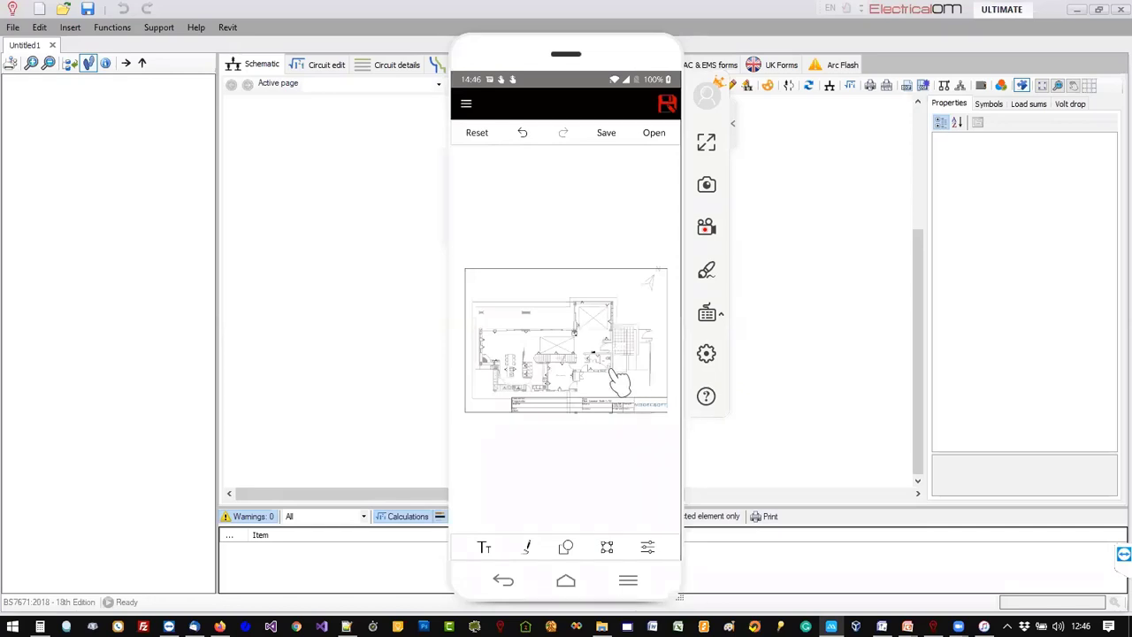
Draw a freehand red circle around the square equipment symbol near the middle of the floor plan.
double_click(608, 376)
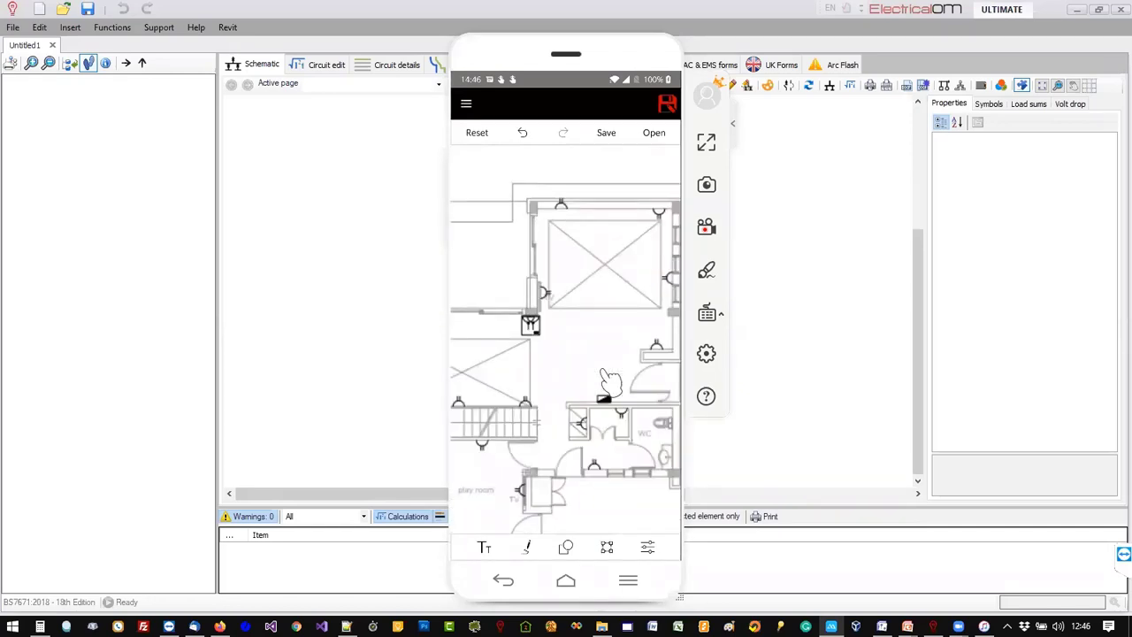
click(530, 544)
mouse_move(529, 306)
mouse_down()
mouse_move(537, 348)
mouse_move(534, 309)
mouse_up()
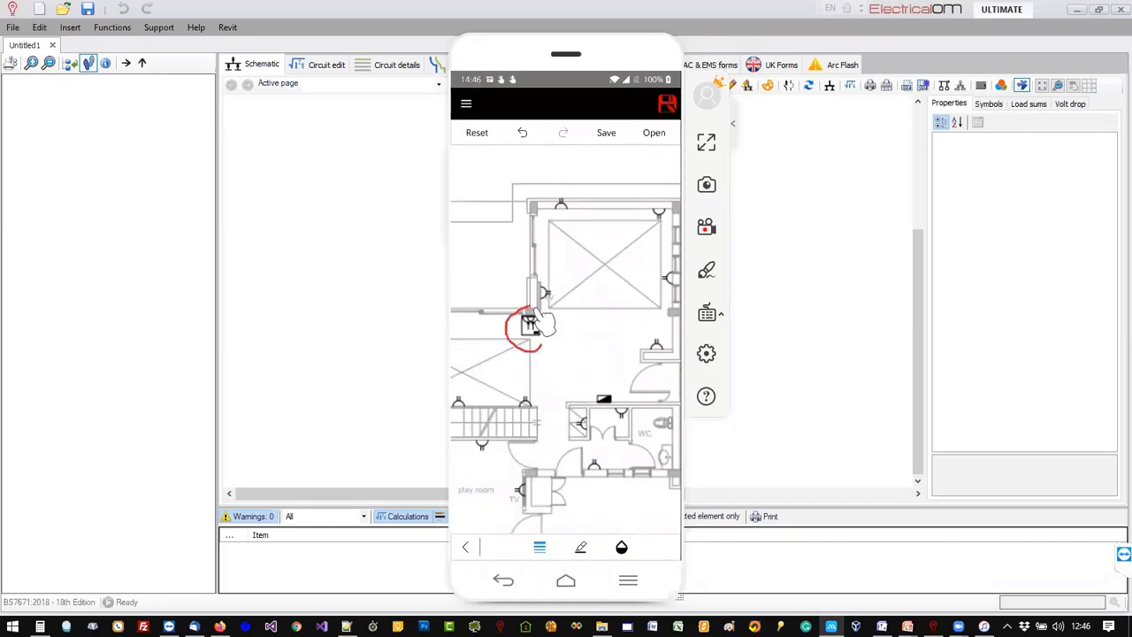
click(466, 543)
Add the red text label C1 to the drawing beside the circled symbol.
click(481, 551)
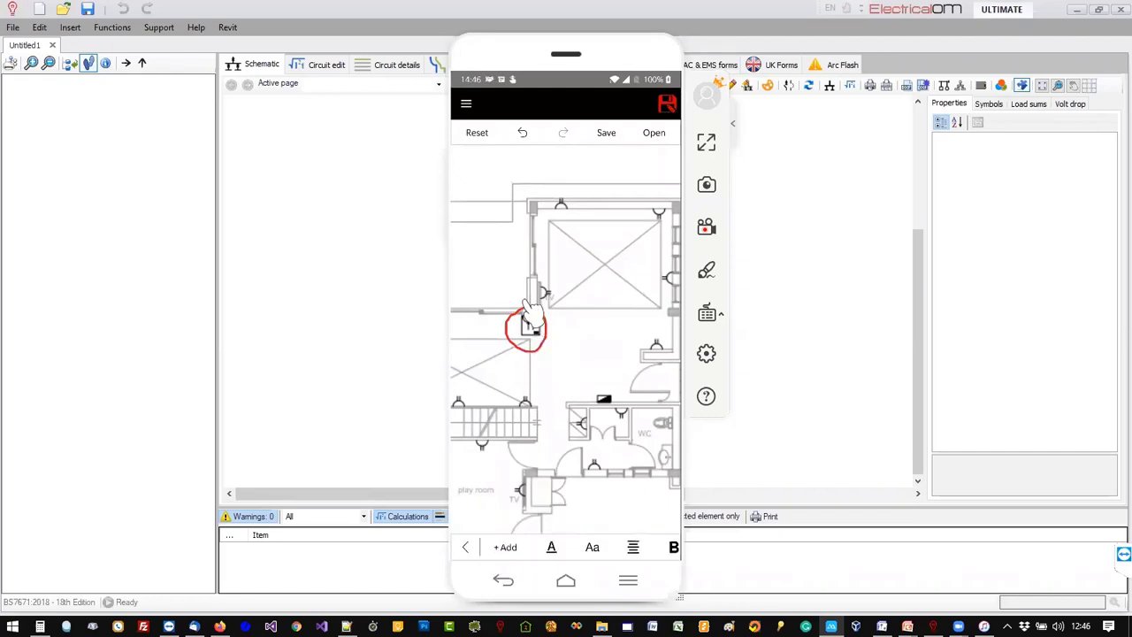
click(585, 297)
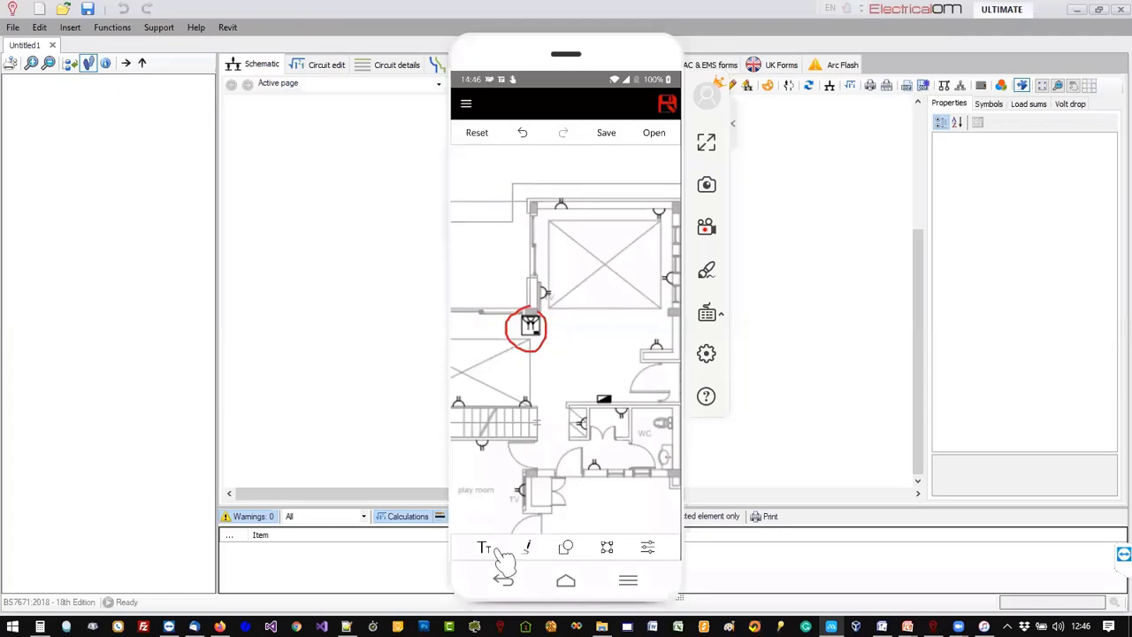
click(488, 549)
click(506, 549)
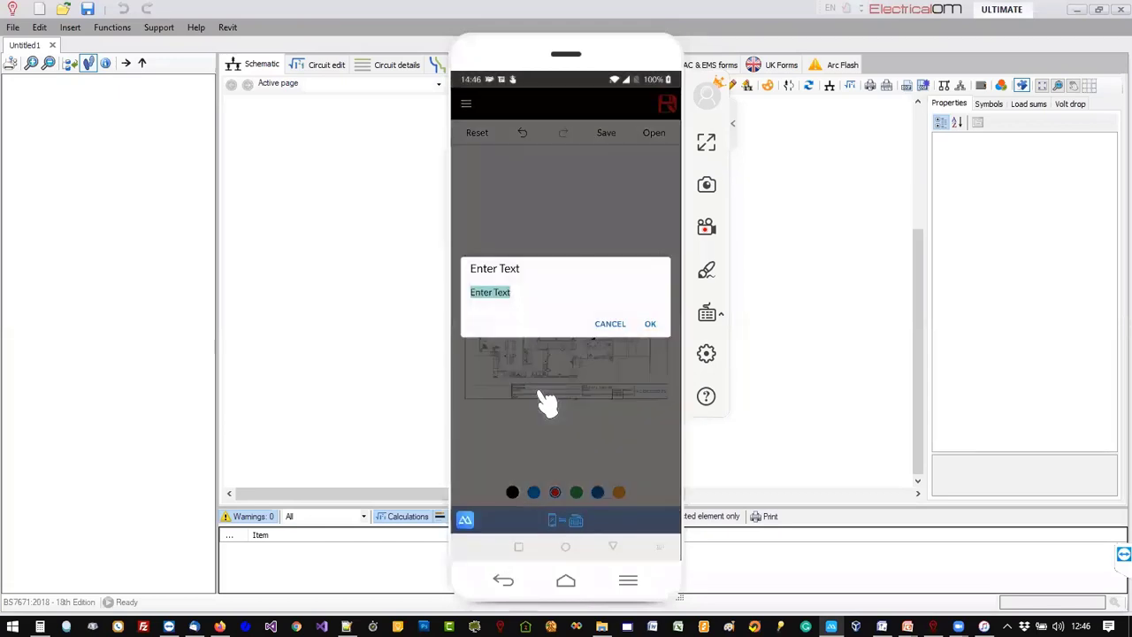
text(C1)
click(651, 342)
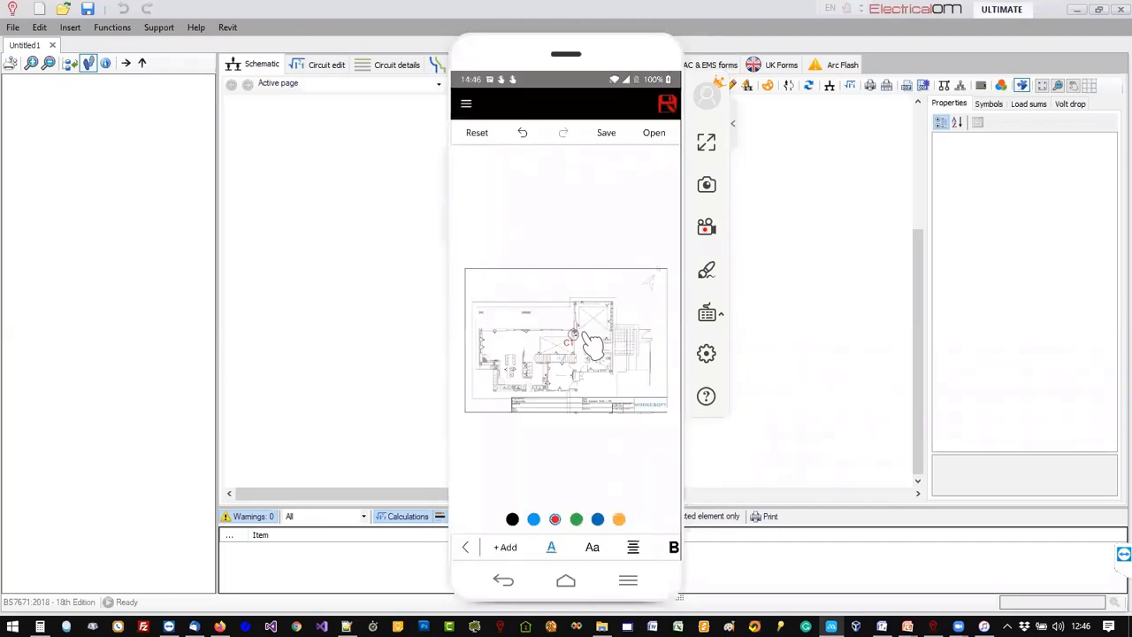
scroll(590, 345, up, 5)
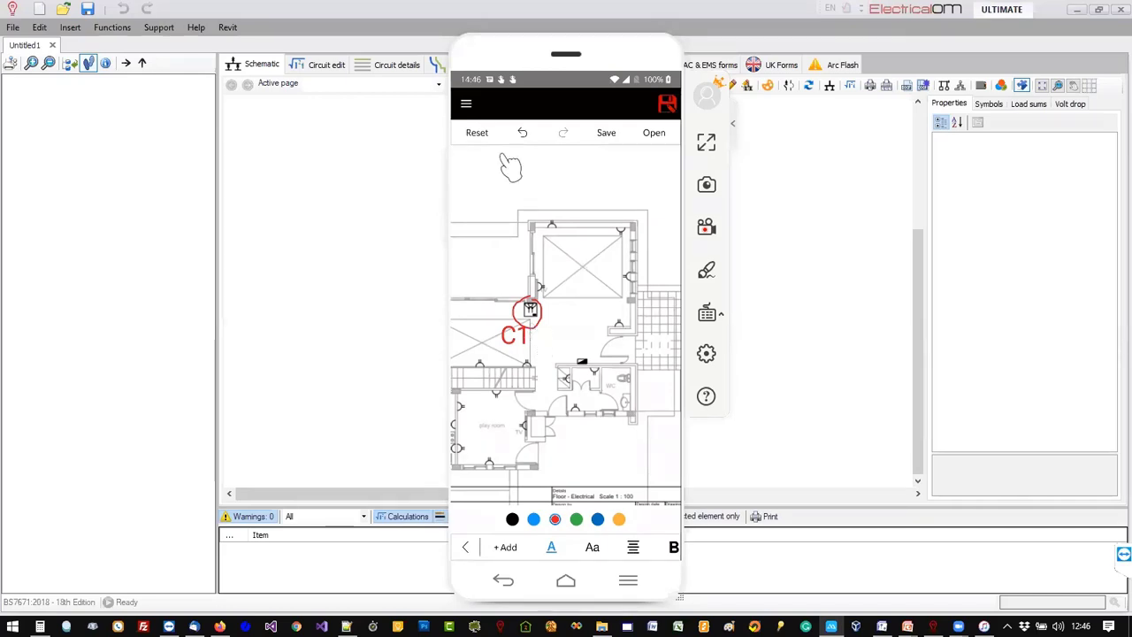
Return to the home page with the project file options.
click(468, 105)
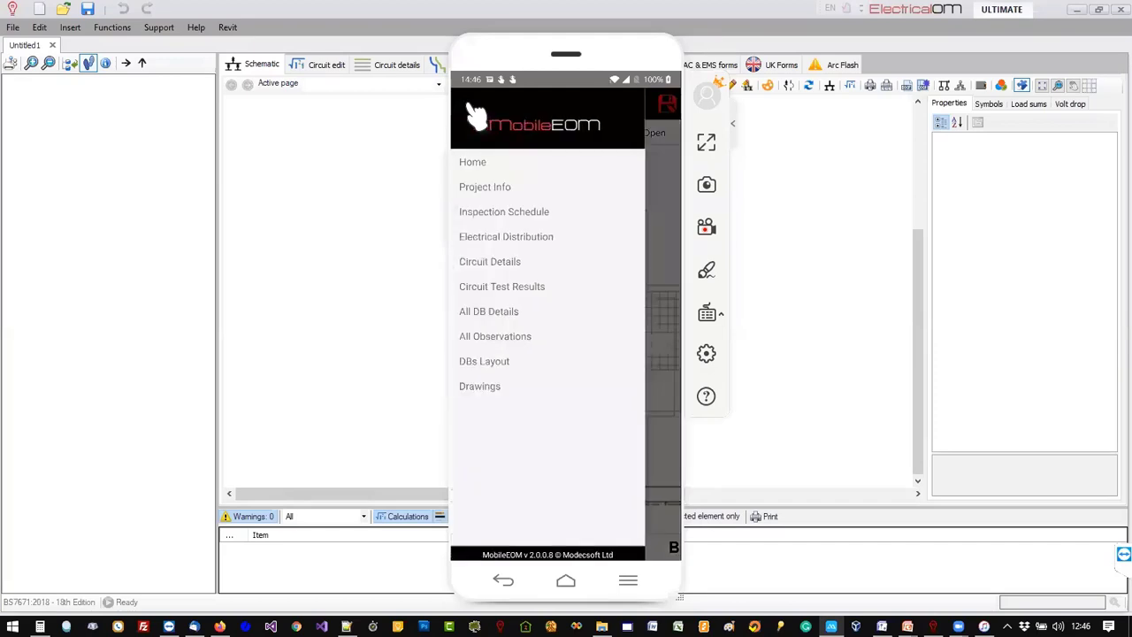
click(489, 161)
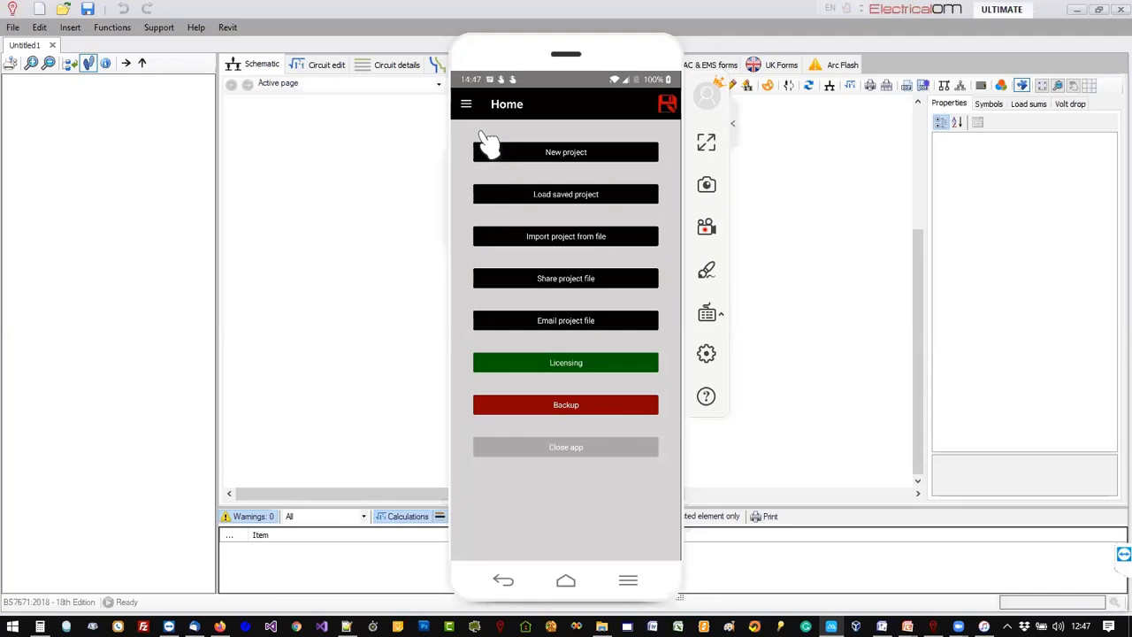
click(567, 281)
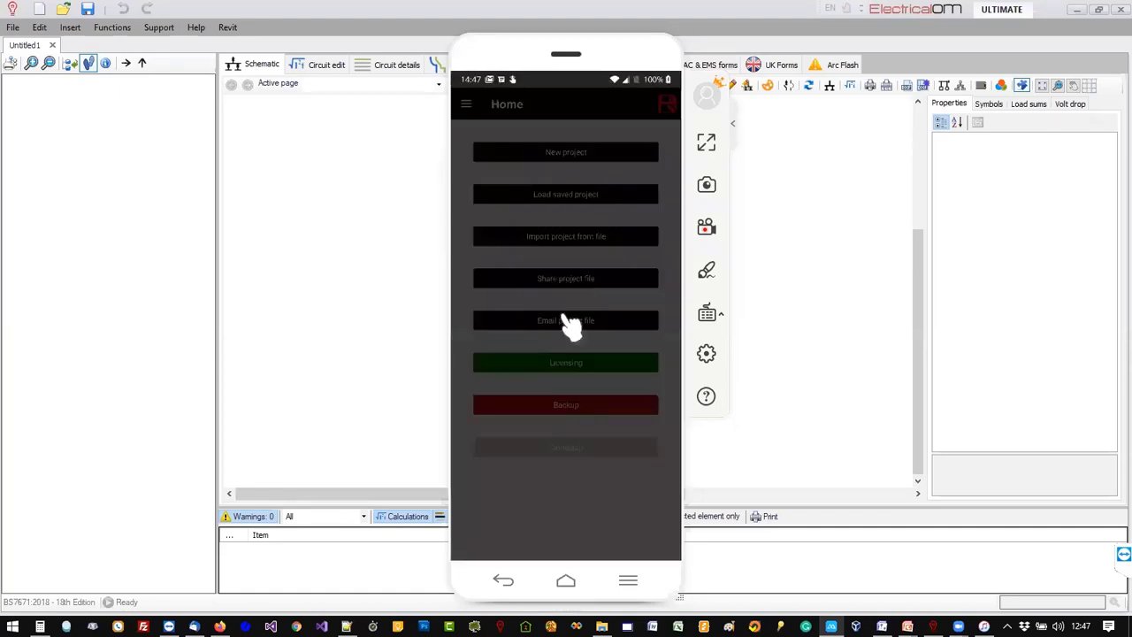
click(651, 526)
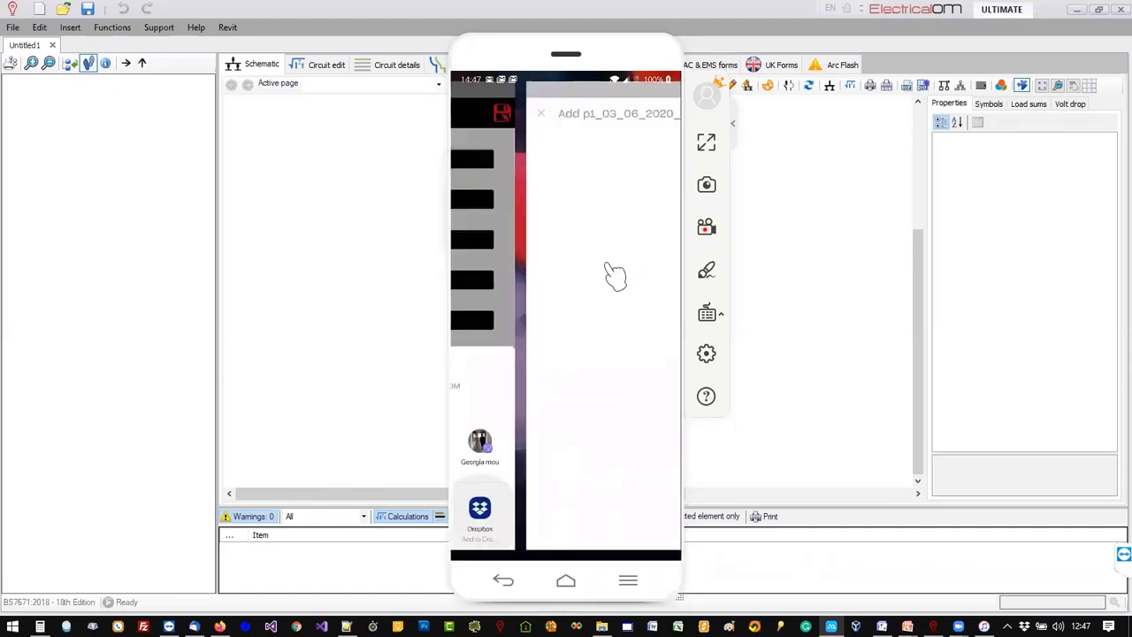
drag(588, 188, 663, 189)
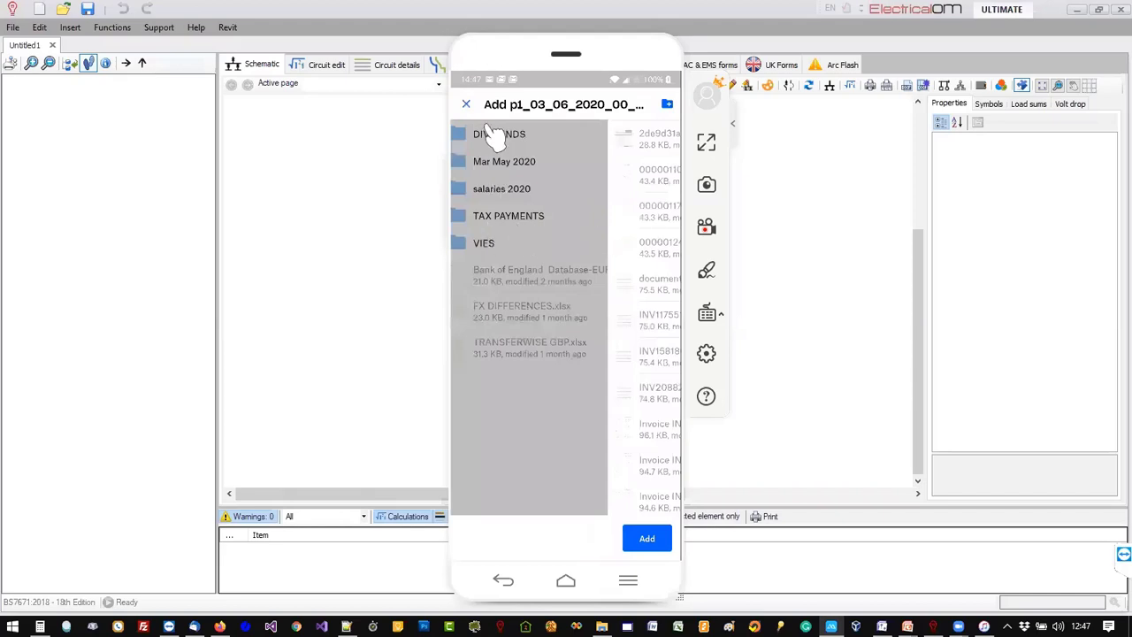
right_click(641, 230)
right_click(618, 240)
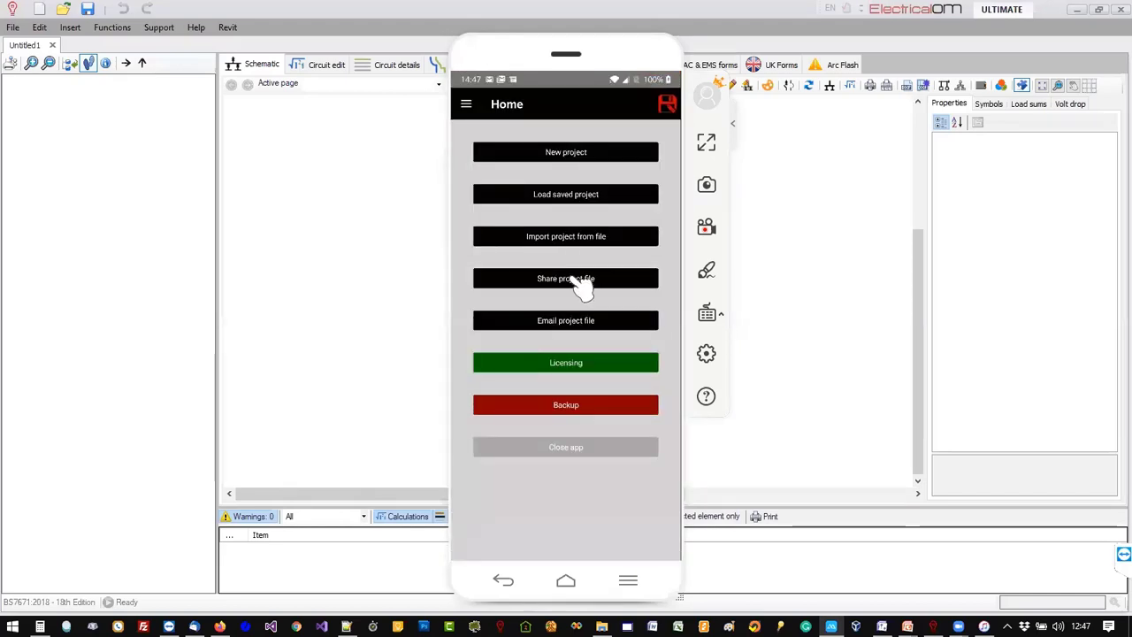
Share the project file to the MobileEOM folder in Dropbox and check its synchronisation on the computer.
click(575, 281)
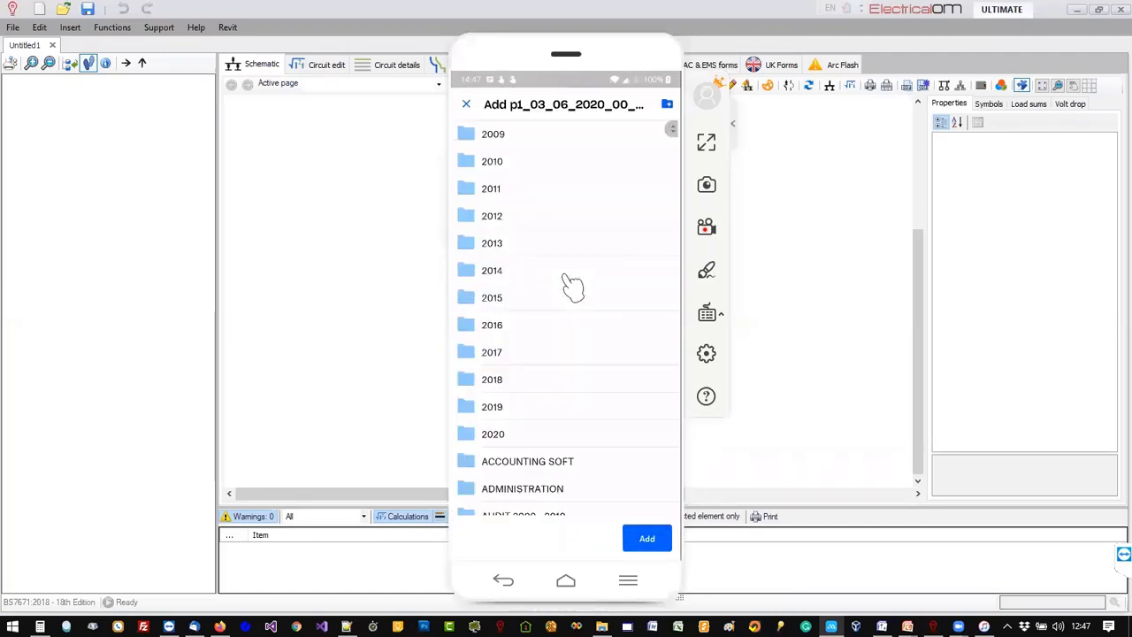
scroll(571, 283, down, 5)
click(573, 281)
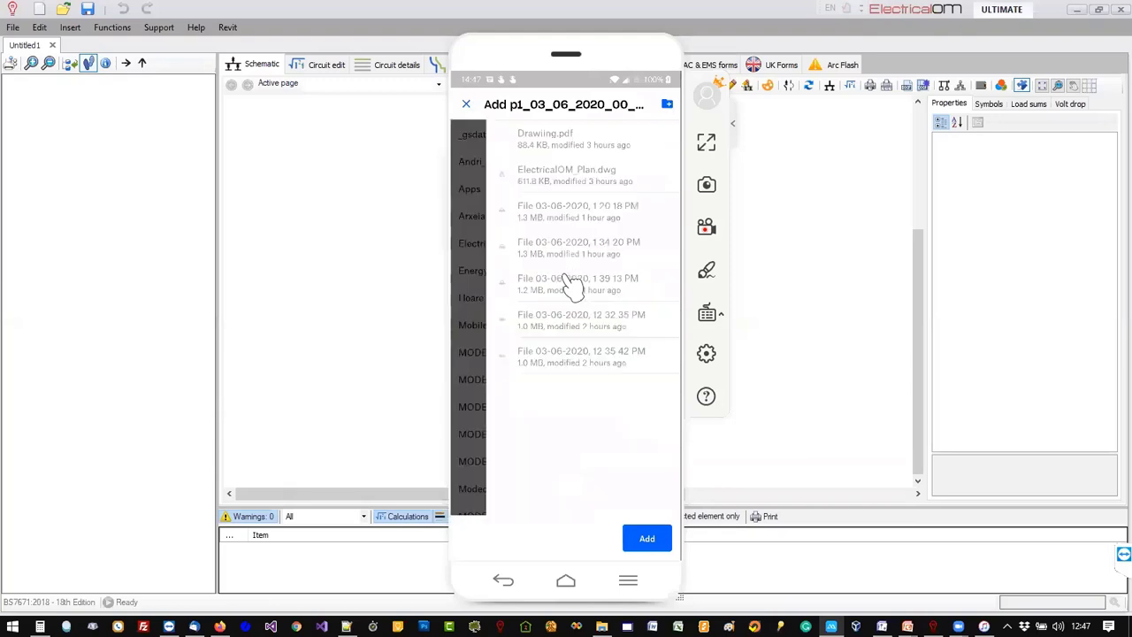
click(653, 540)
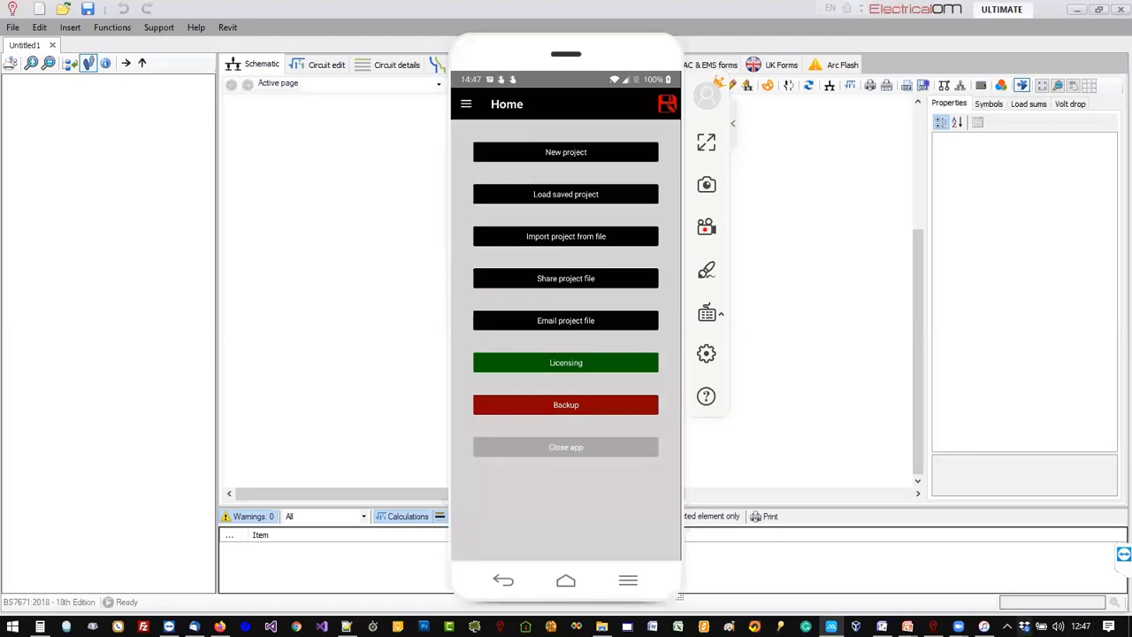
mouse_move(1024, 626)
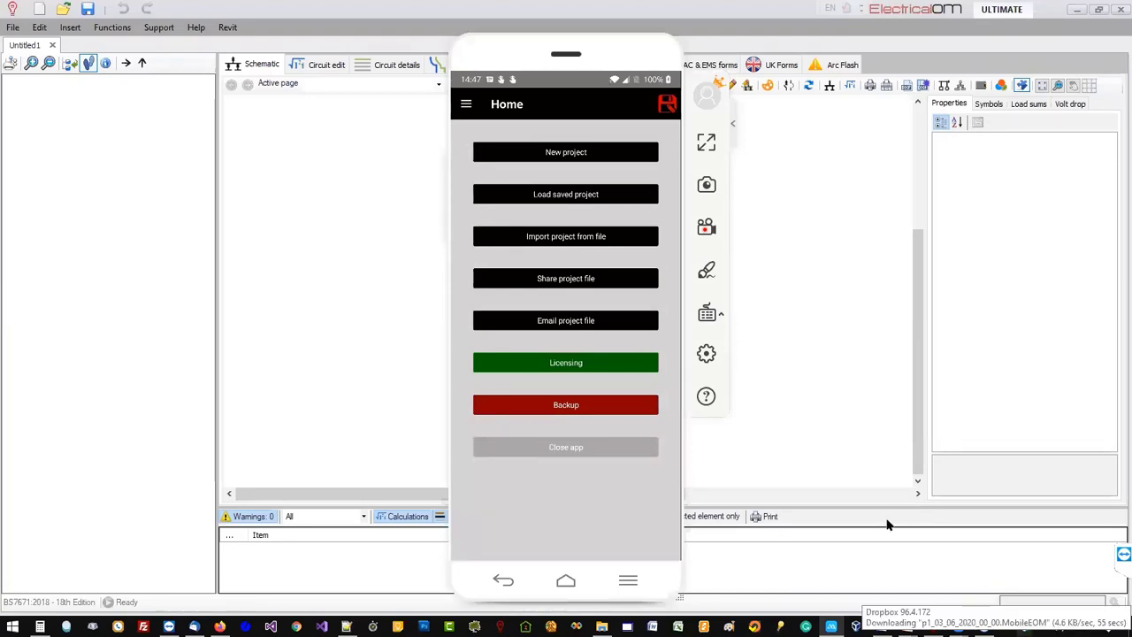
In ElectricalOM, import the MobileEOM project file p1_03_06_2020_00_00.MobileEOM from the Dropbox MobileEOM folder.
click(14, 28)
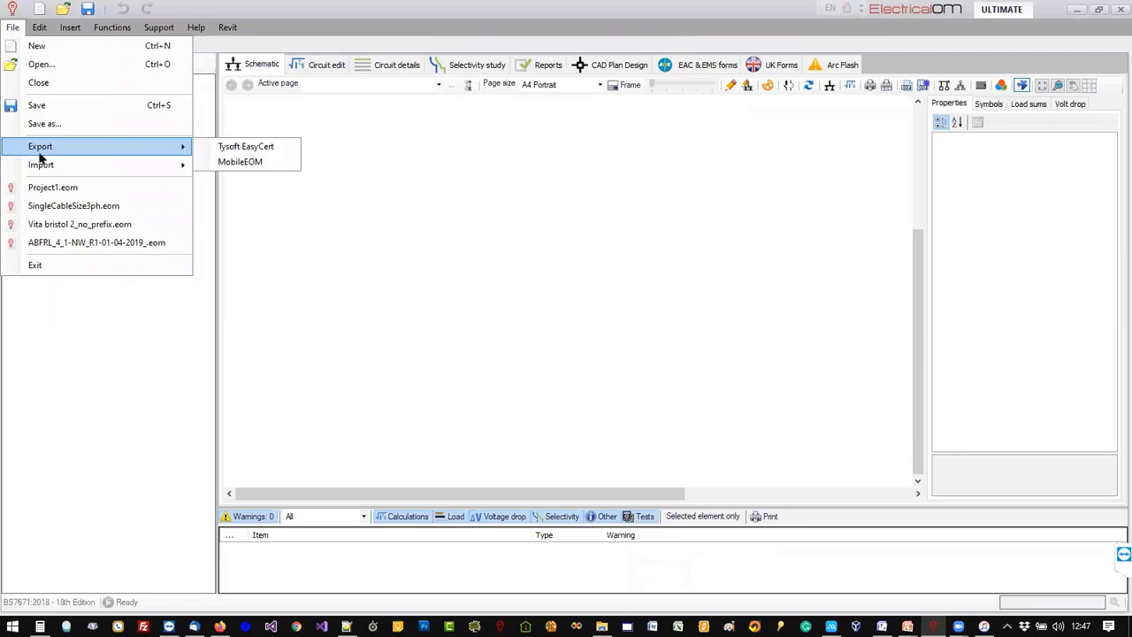
mouse_move(42, 167)
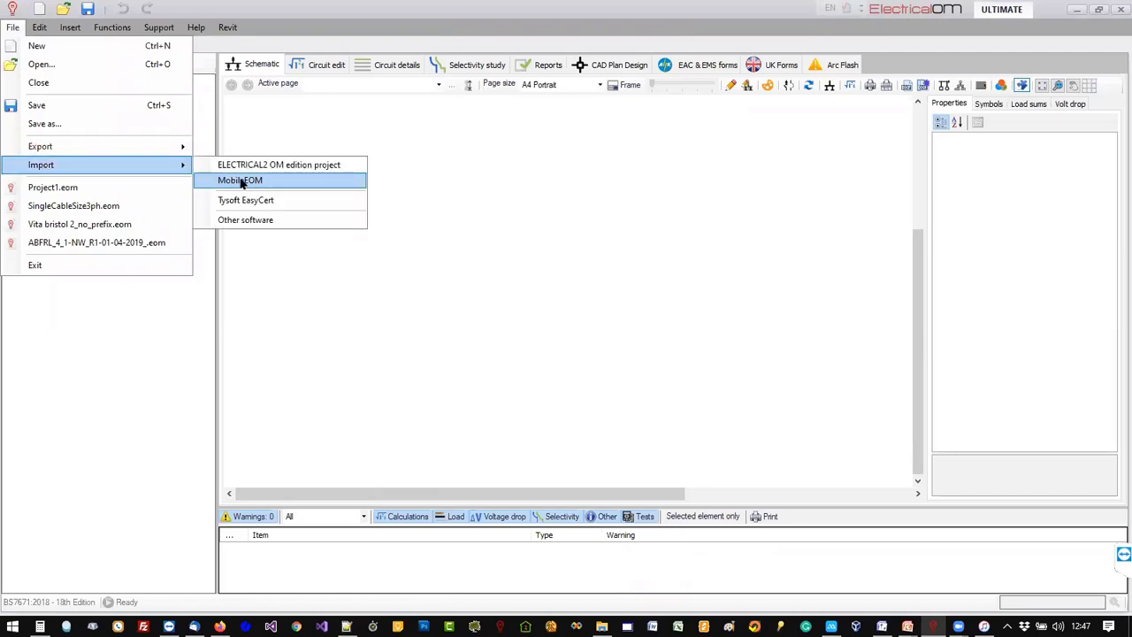
click(242, 183)
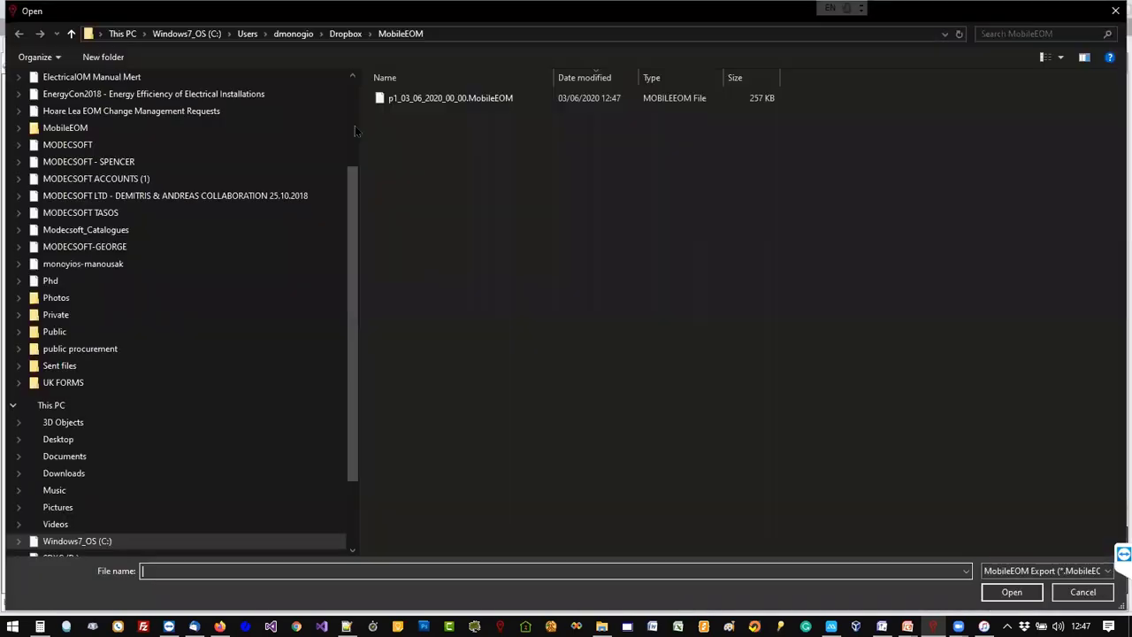
click(357, 39)
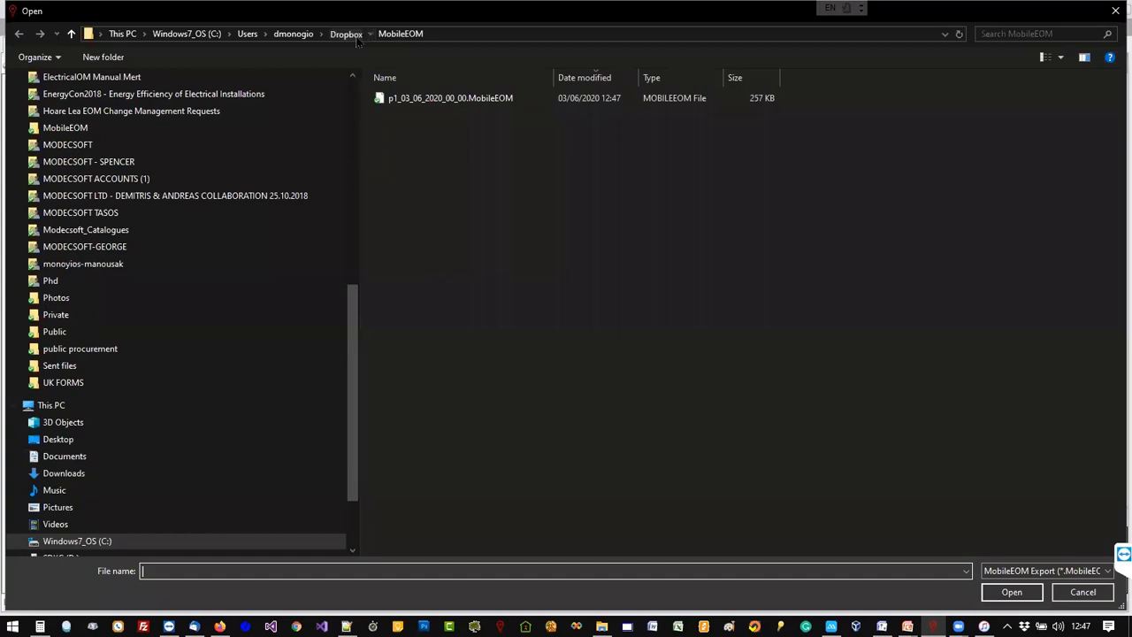
double_click(423, 220)
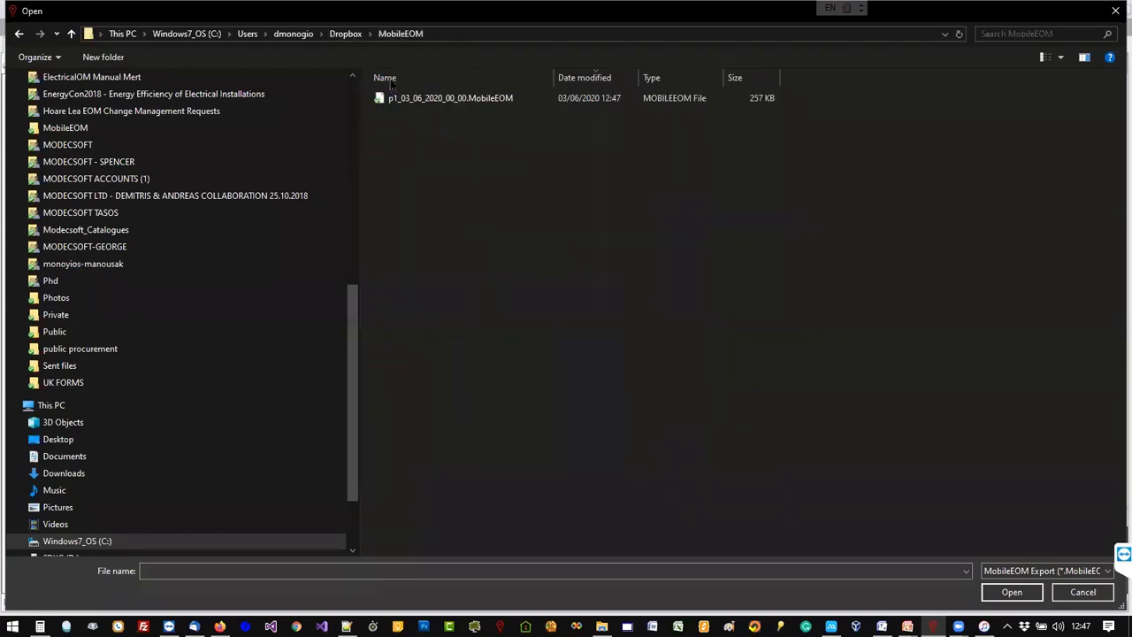
click(456, 98)
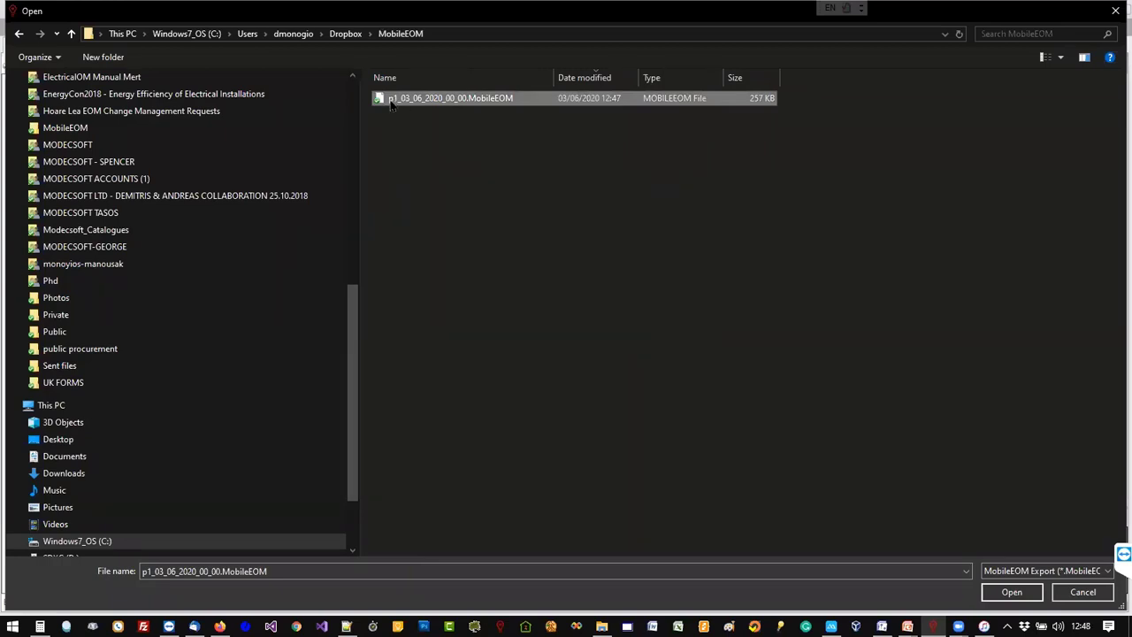
double_click(442, 99)
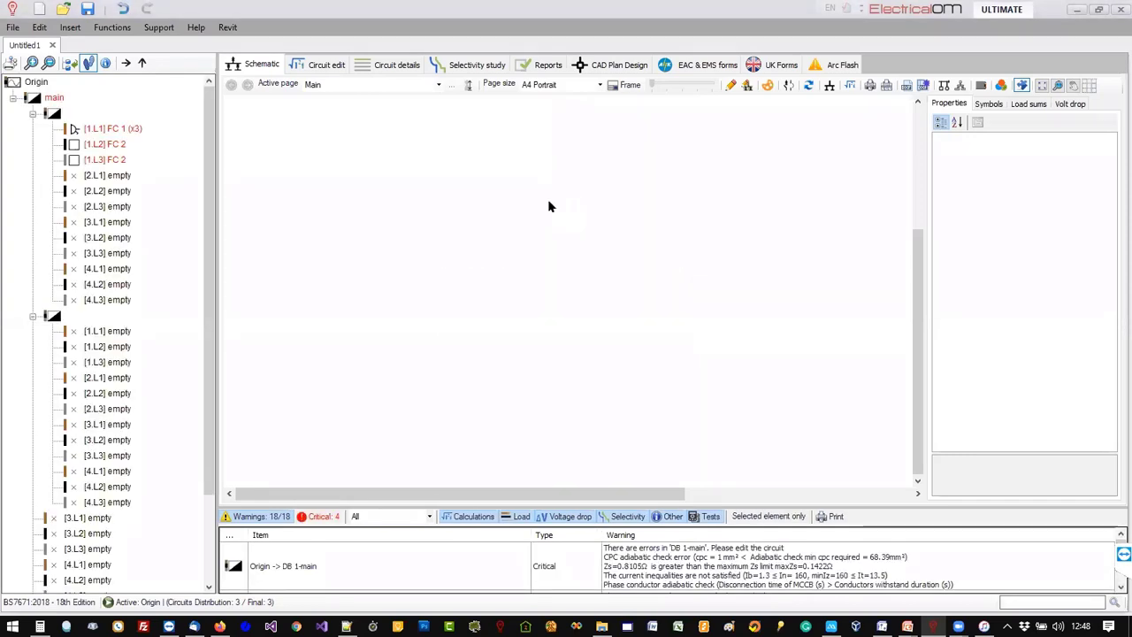
click(665, 359)
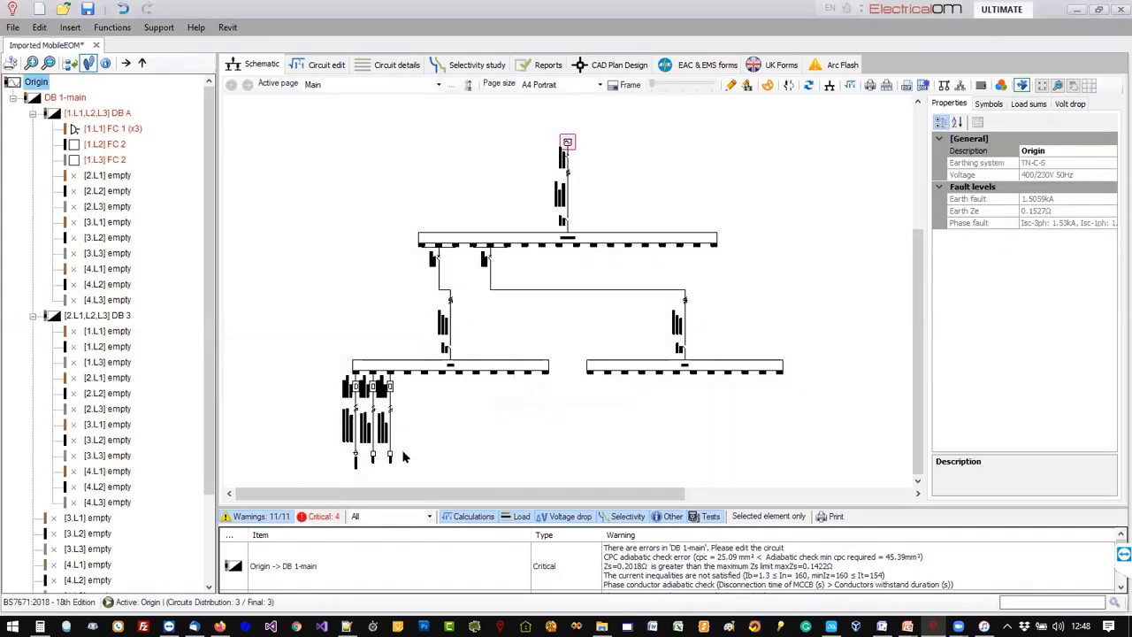
Inspect the imported schematic from the final circuits under DB A up to the origin supply cable and DB 1-main isolator.
scroll(382, 467, up, 2)
scroll(451, 353, up, 1)
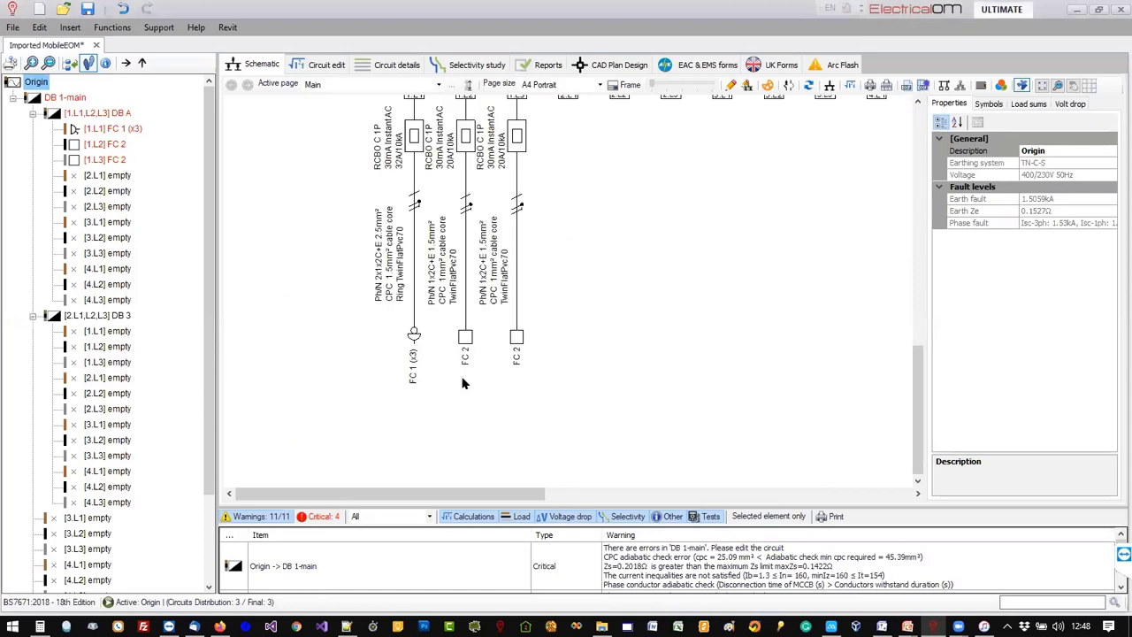
middle_drag(540, 242, 414, 403)
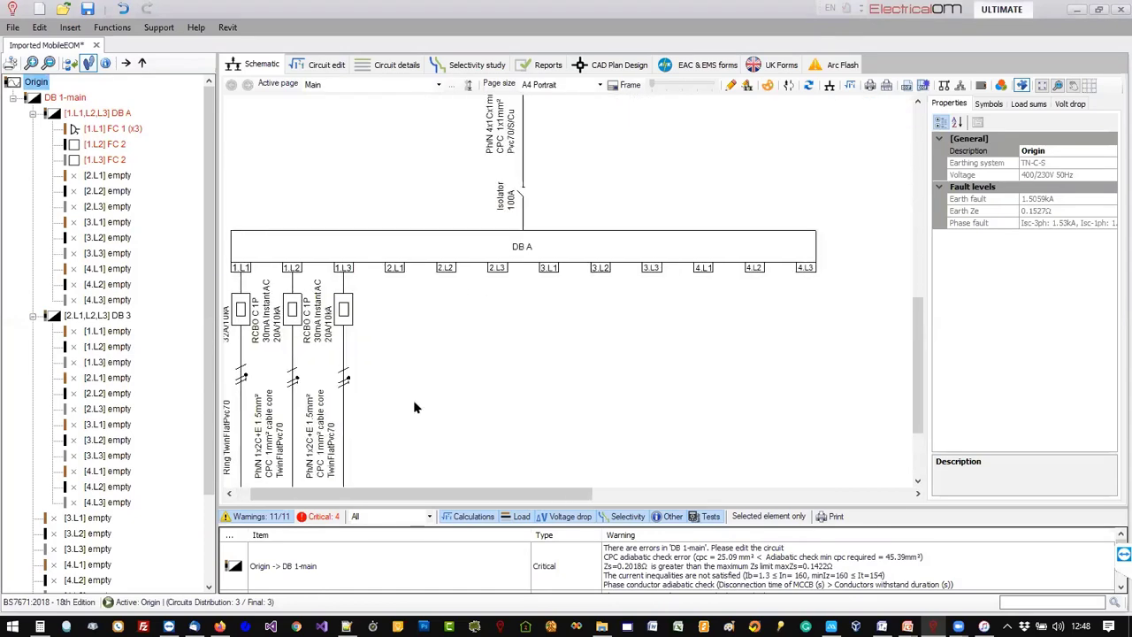
scroll(384, 413, down, 6)
scroll(514, 159, up, 6)
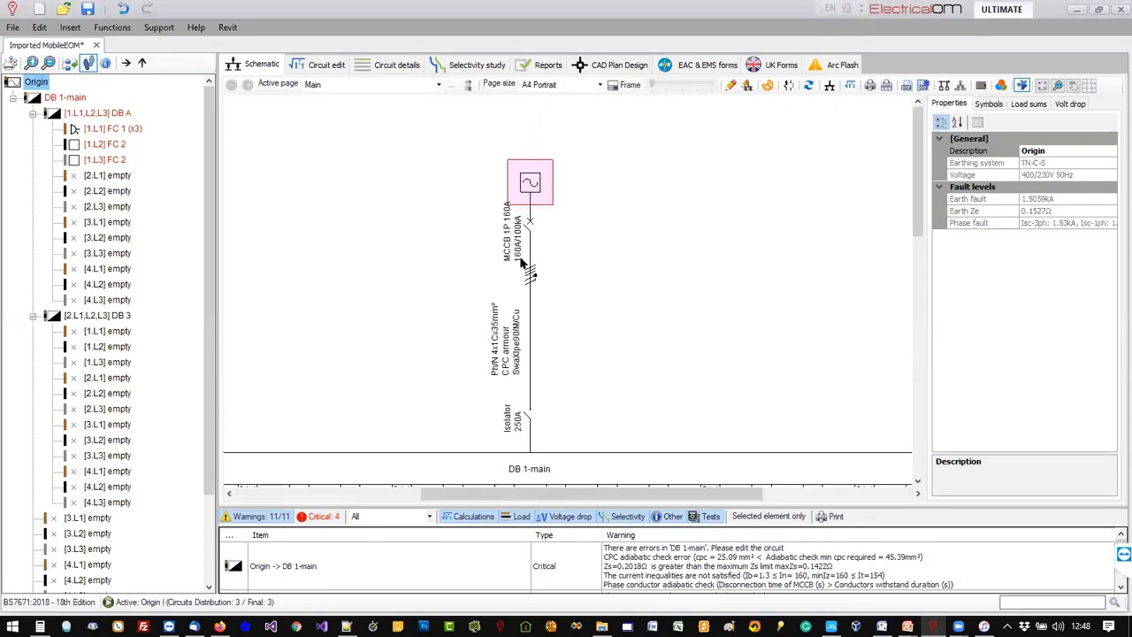
scroll(518, 168, up, 3)
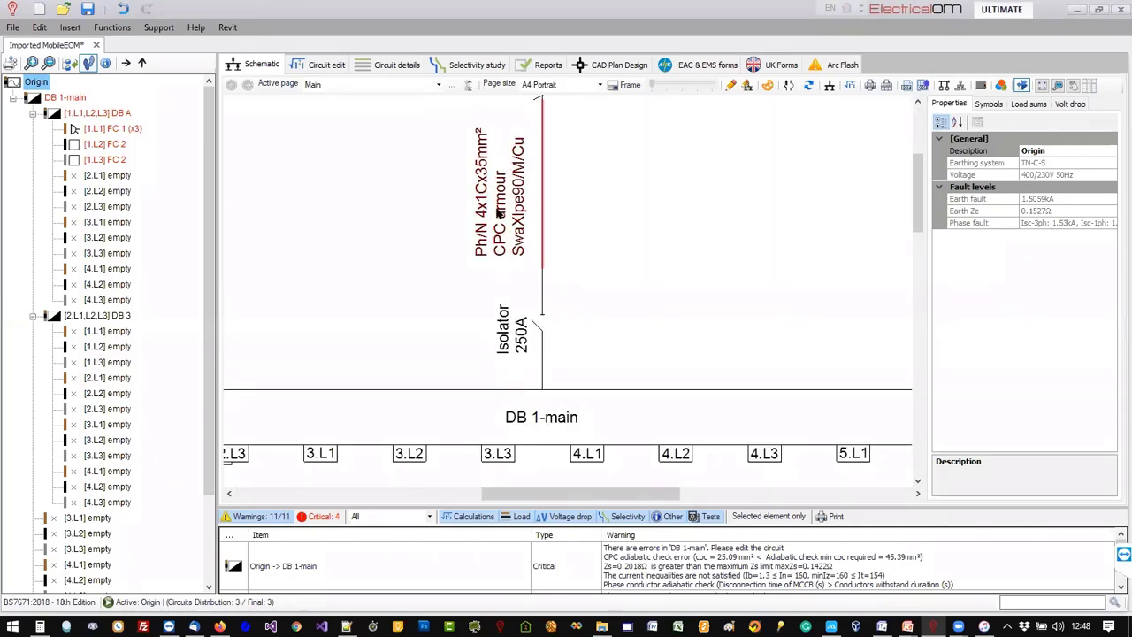
scroll(502, 327, down, 2)
Open the DB 1-main circuit for editing and check its overcurrent protective device and the recommendation for the current inequality error.
double_click(501, 367)
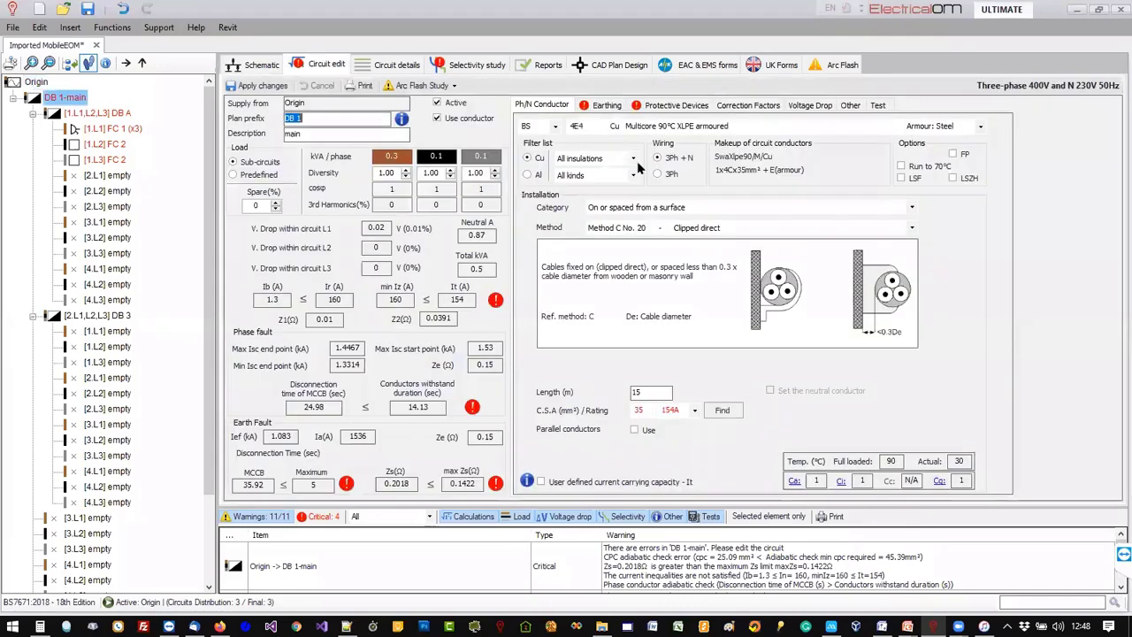
click(665, 107)
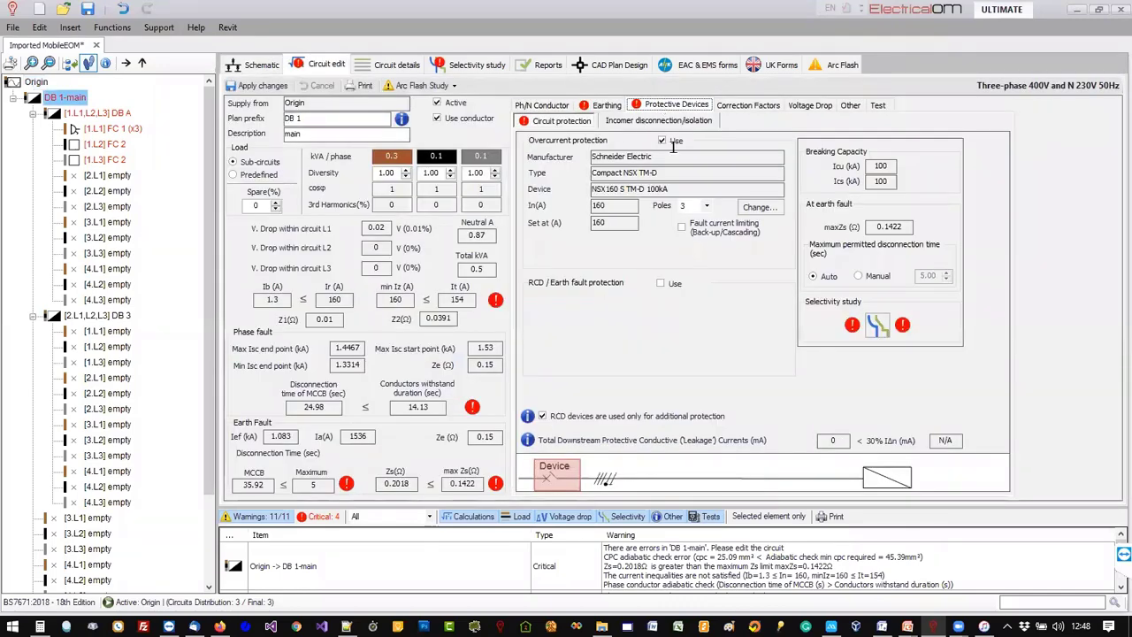
drag(675, 186, 592, 189)
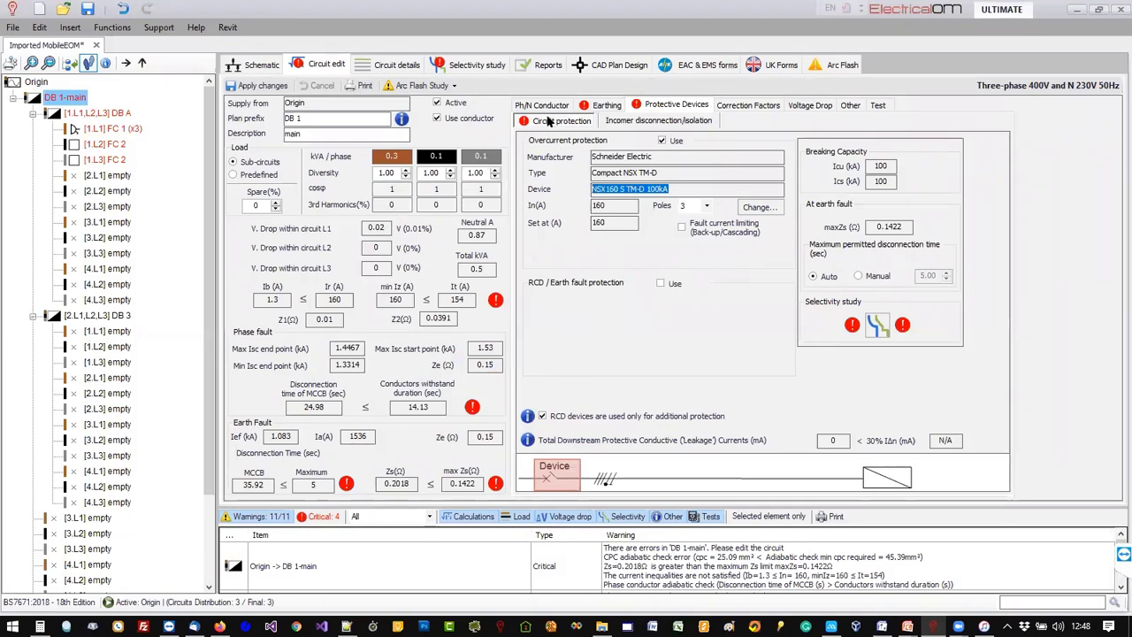
mouse_move(495, 302)
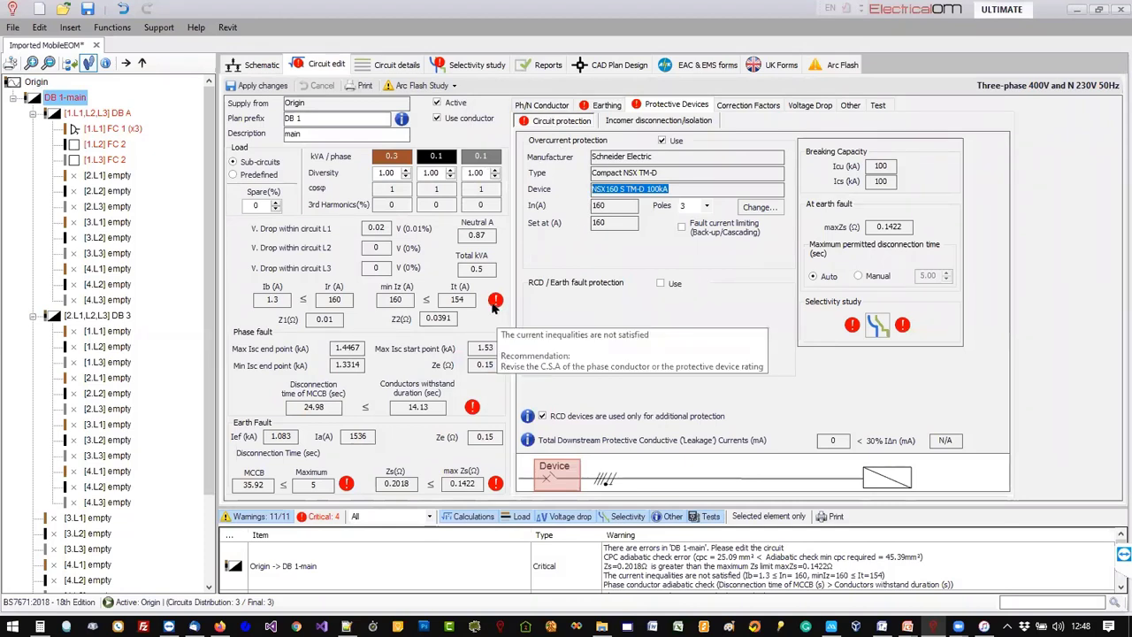
key(Tab)
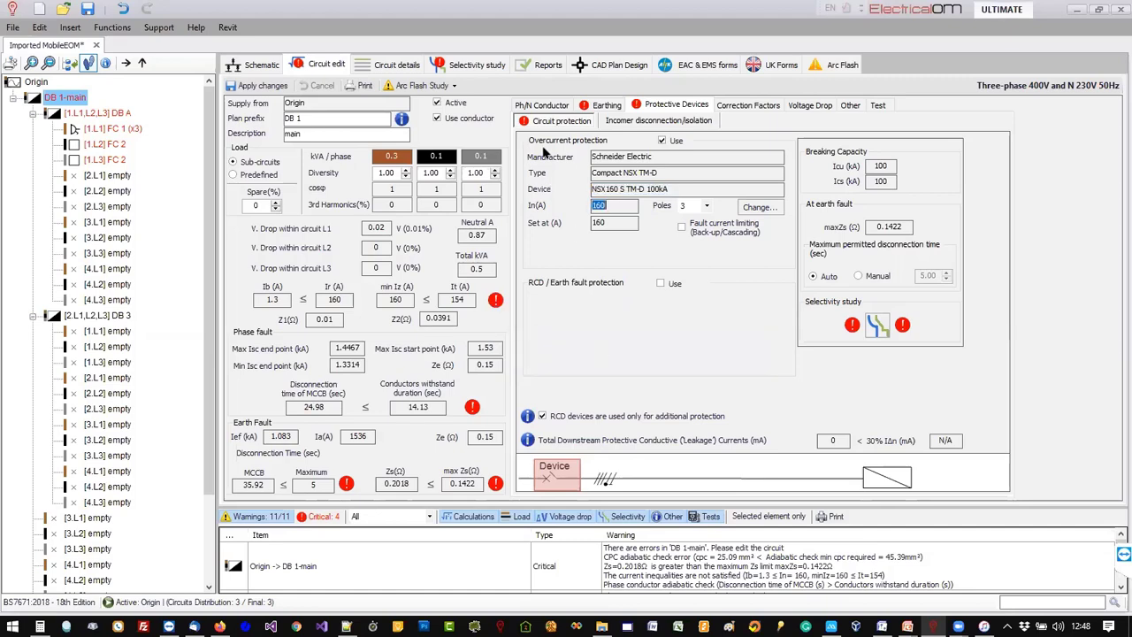
Review the available conductor sizes for the DB 1-main cable and compare its minimum Iz with It.
click(550, 107)
click(655, 409)
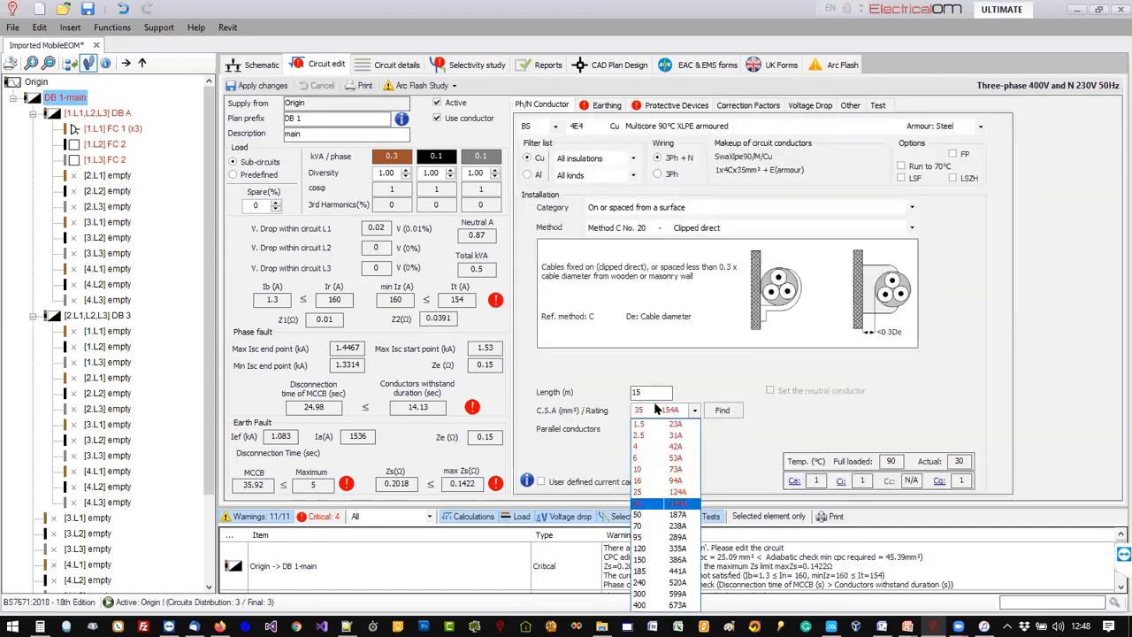
click(655, 407)
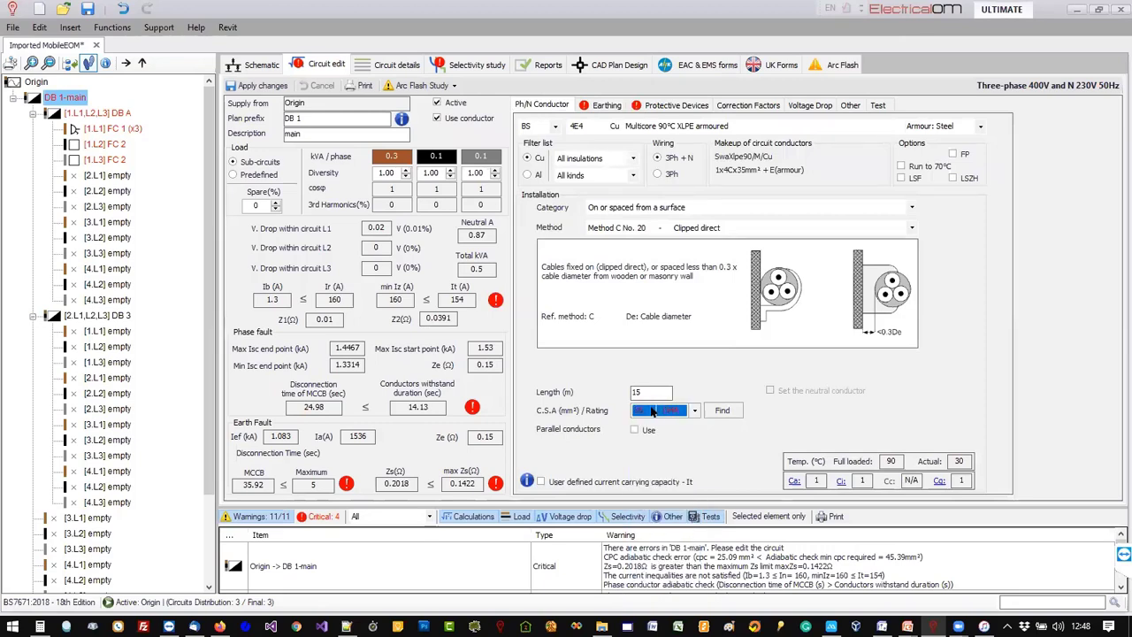
double_click(406, 299)
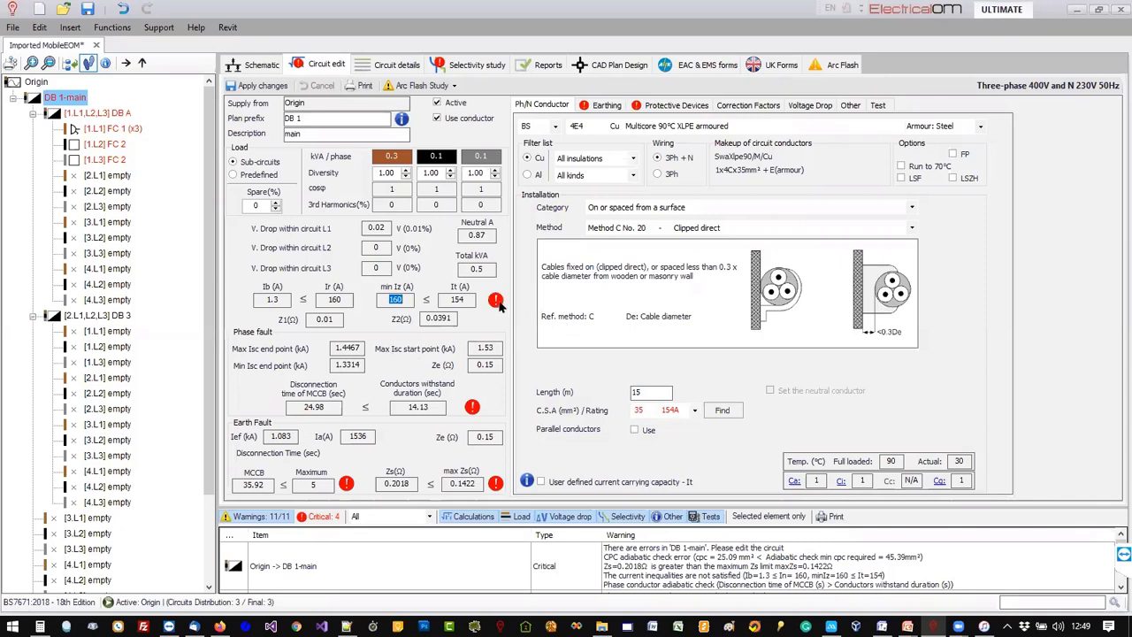
mouse_move(499, 303)
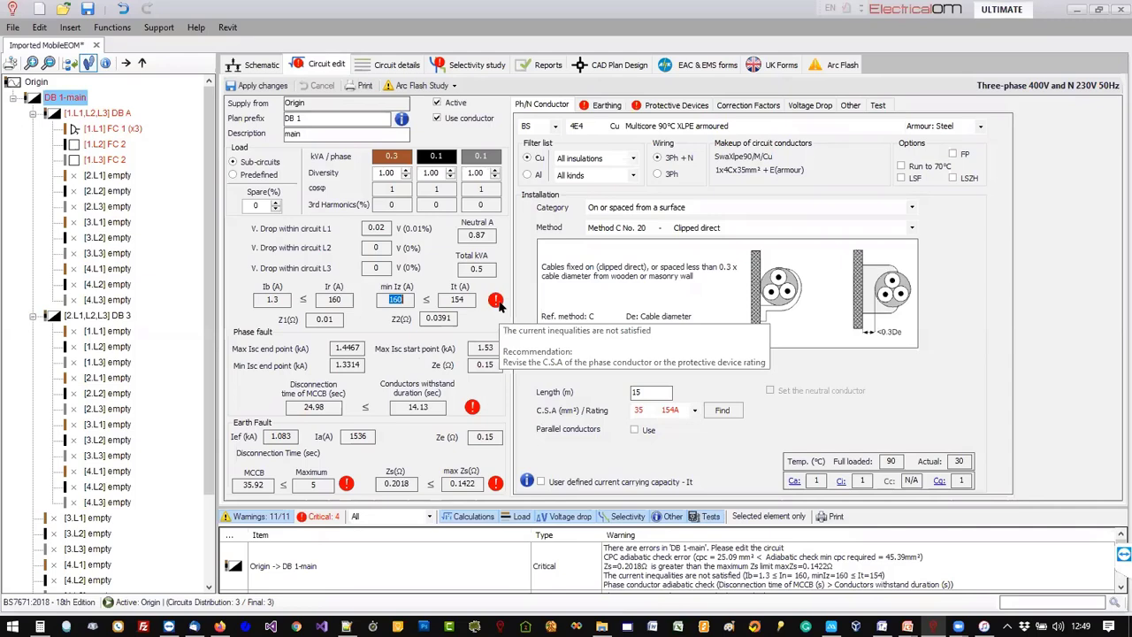
Examine the time versus current selectivity study of DB A and its circuit calculation data.
click(111, 113)
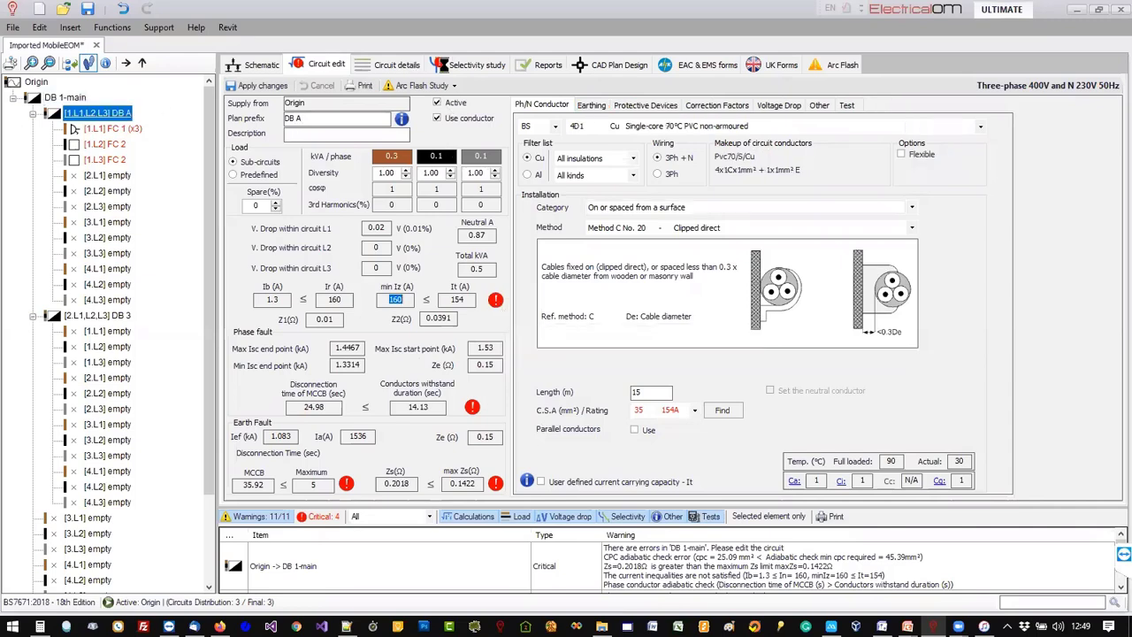
click(453, 67)
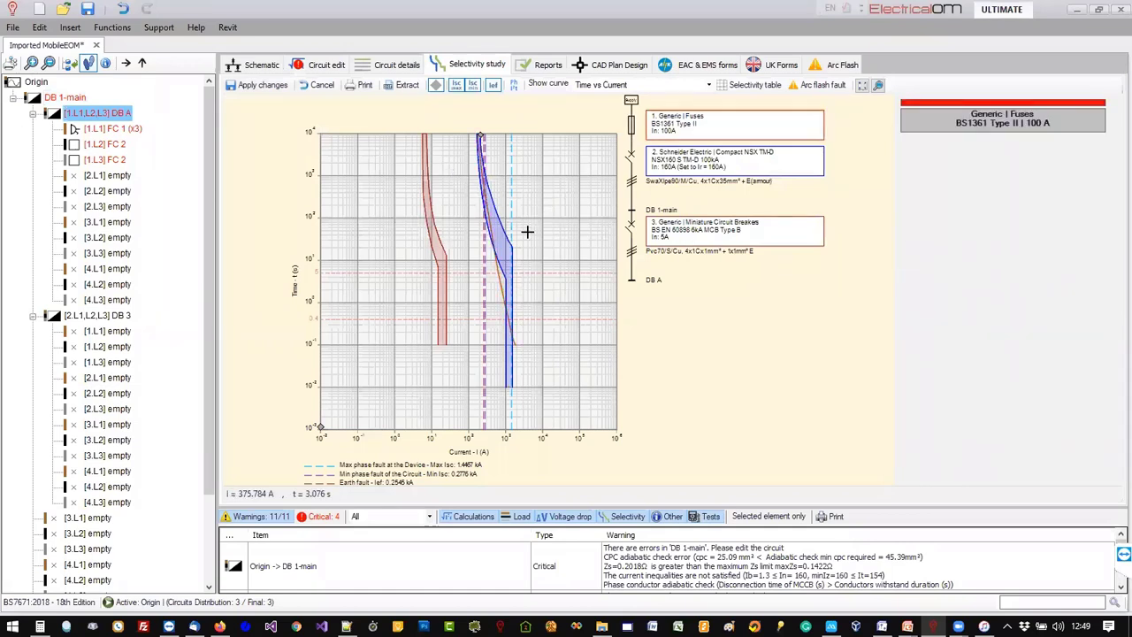
click(323, 66)
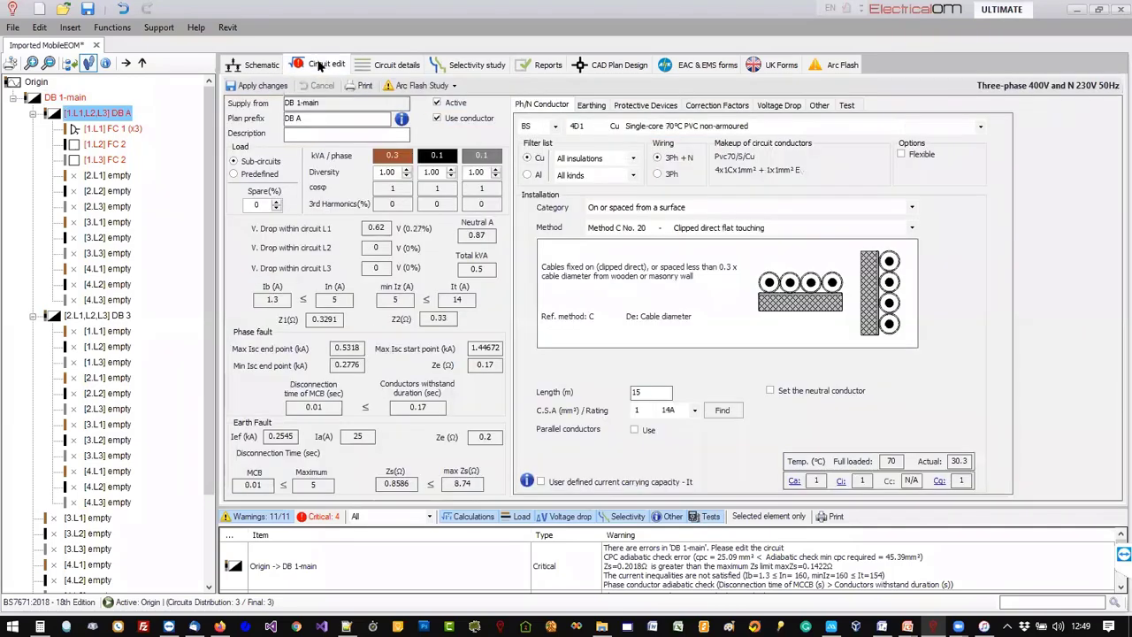
Return to the schematic and examine the layout of DB A with its final circuits and the overall distribution.
click(256, 65)
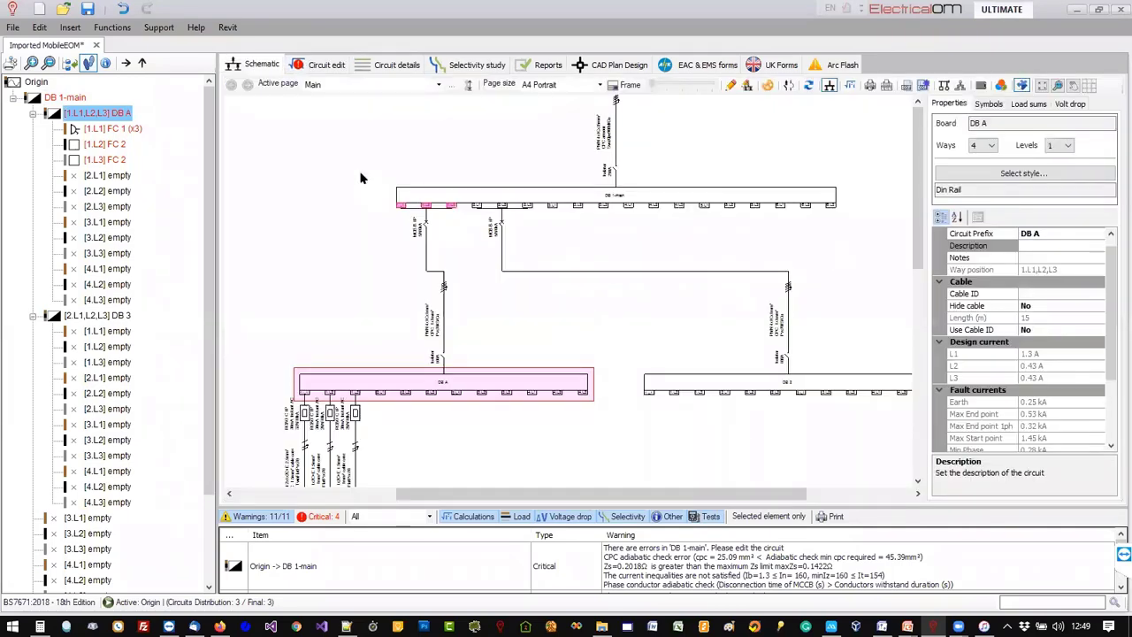
scroll(479, 300, down, 3)
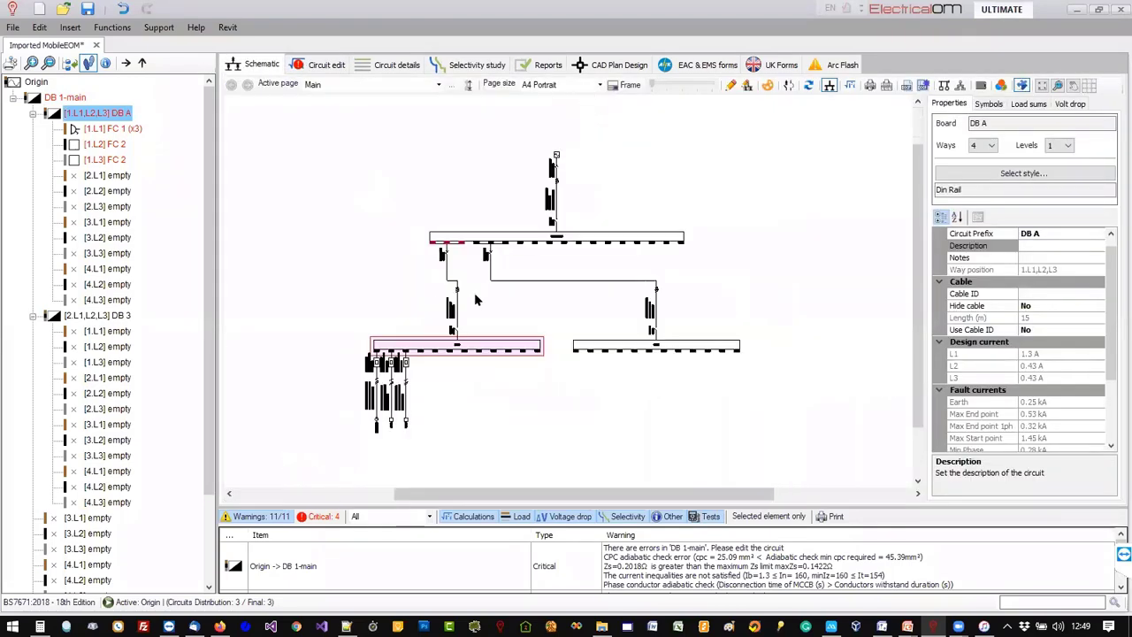
scroll(396, 433, up, 3)
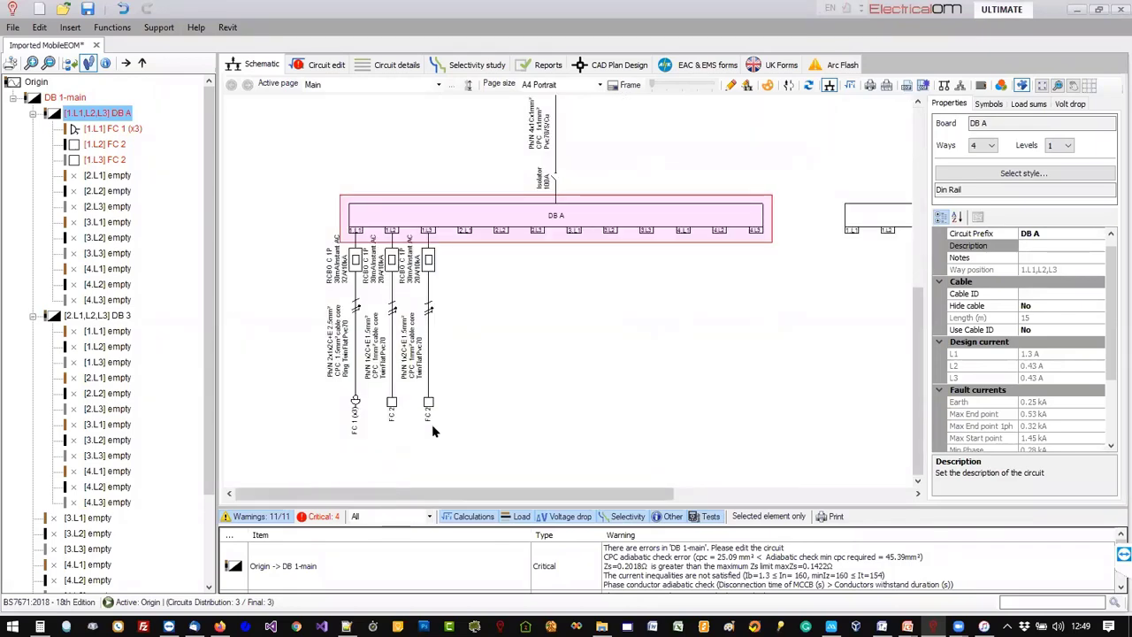
scroll(433, 430, down, 1)
scroll(433, 431, down, 2)
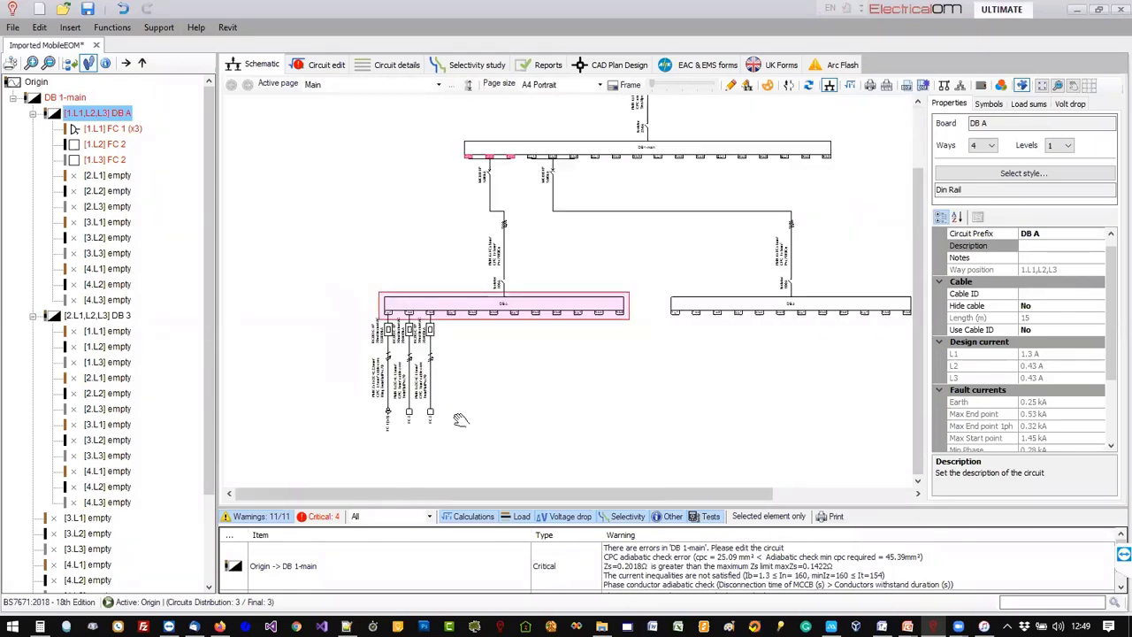
scroll(461, 429, up, 2)
scroll(461, 428, down, 3)
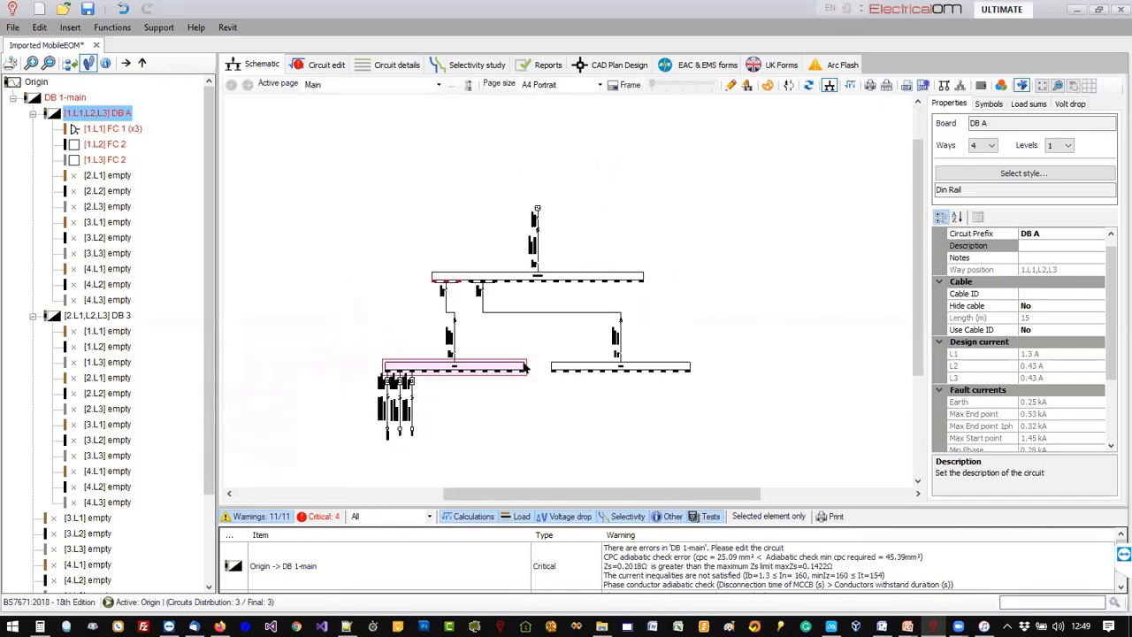
scroll(467, 382, up, 1)
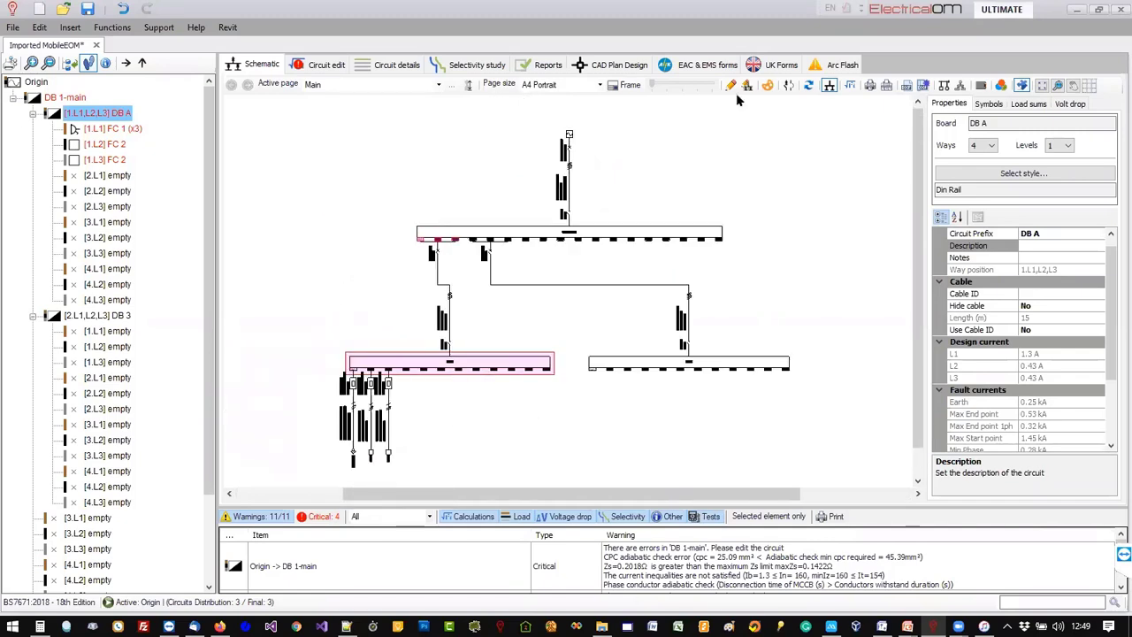
View the new certificate form for an Electrical Installation Condition Report in UK Forms, and close it without creating a certificate.
click(762, 66)
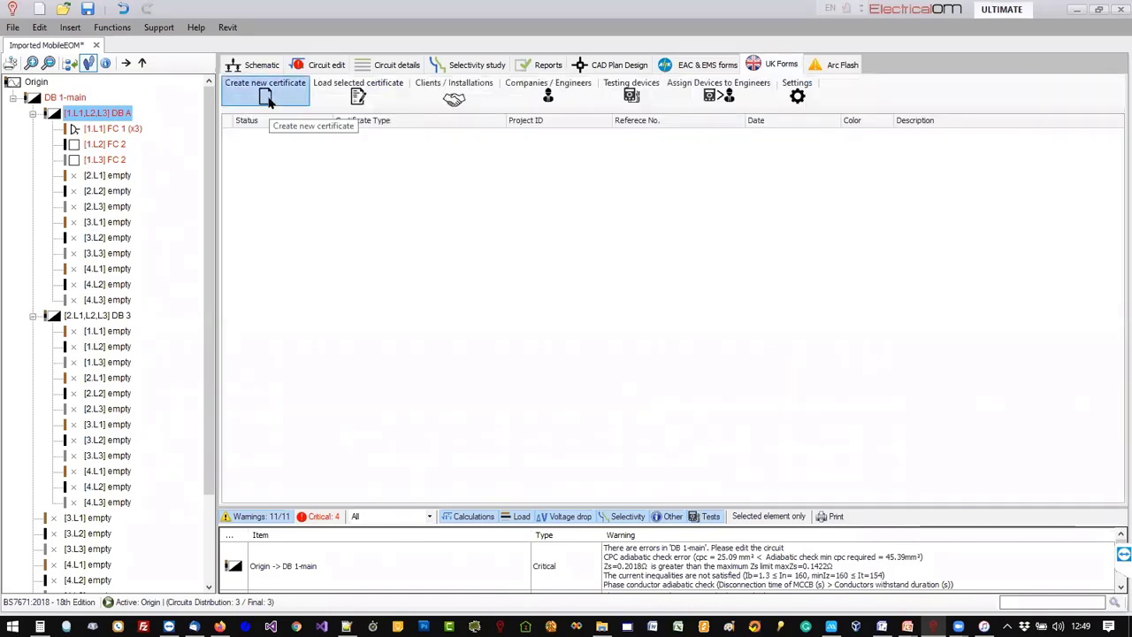
click(270, 100)
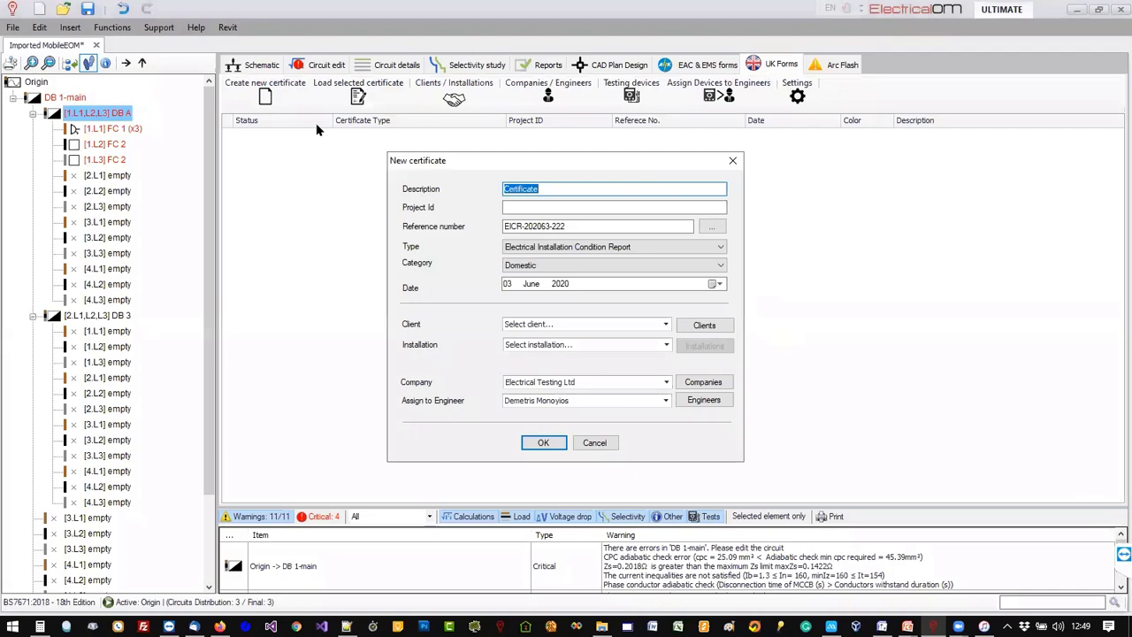
click(733, 160)
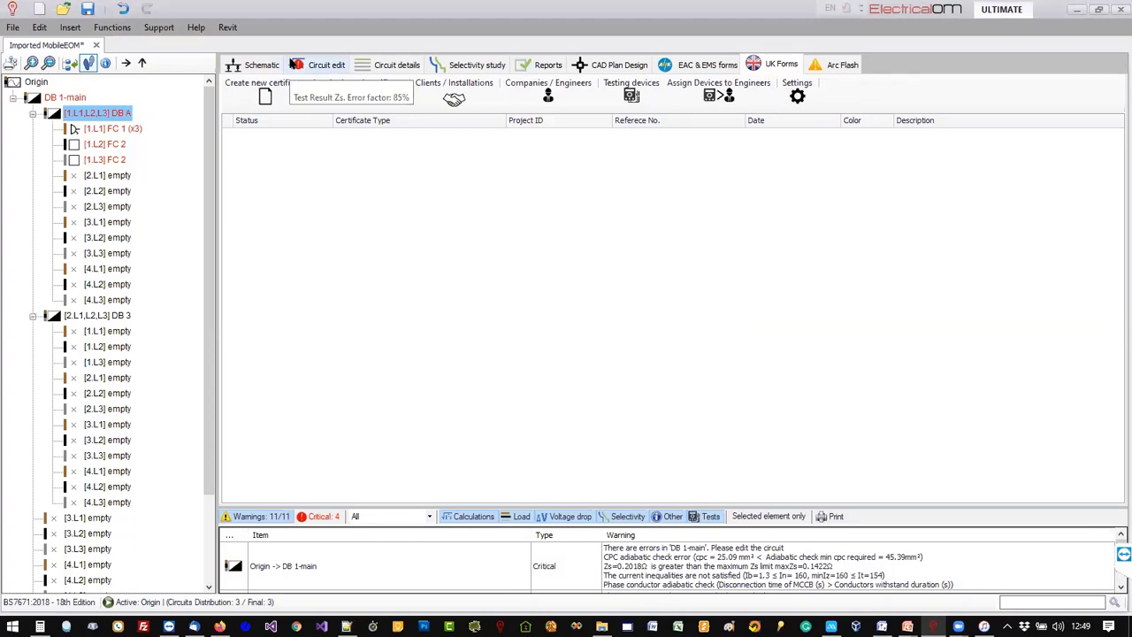
Review circuit FC 1's full row of test results imported from MobileEOM, and its conductor and protective device settings.
click(296, 65)
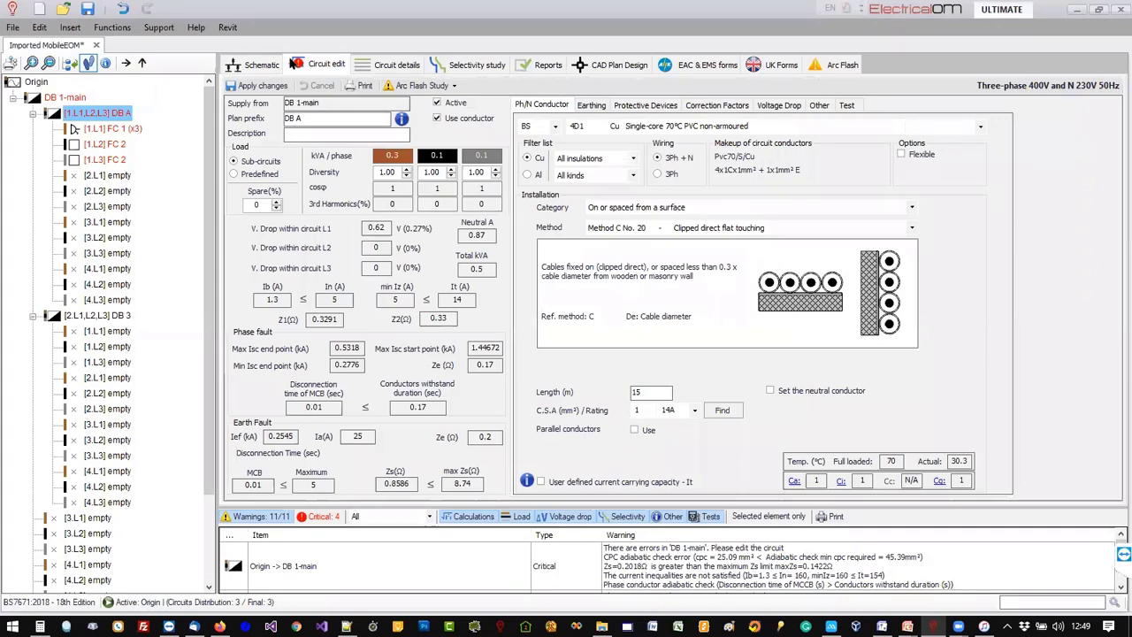
click(133, 128)
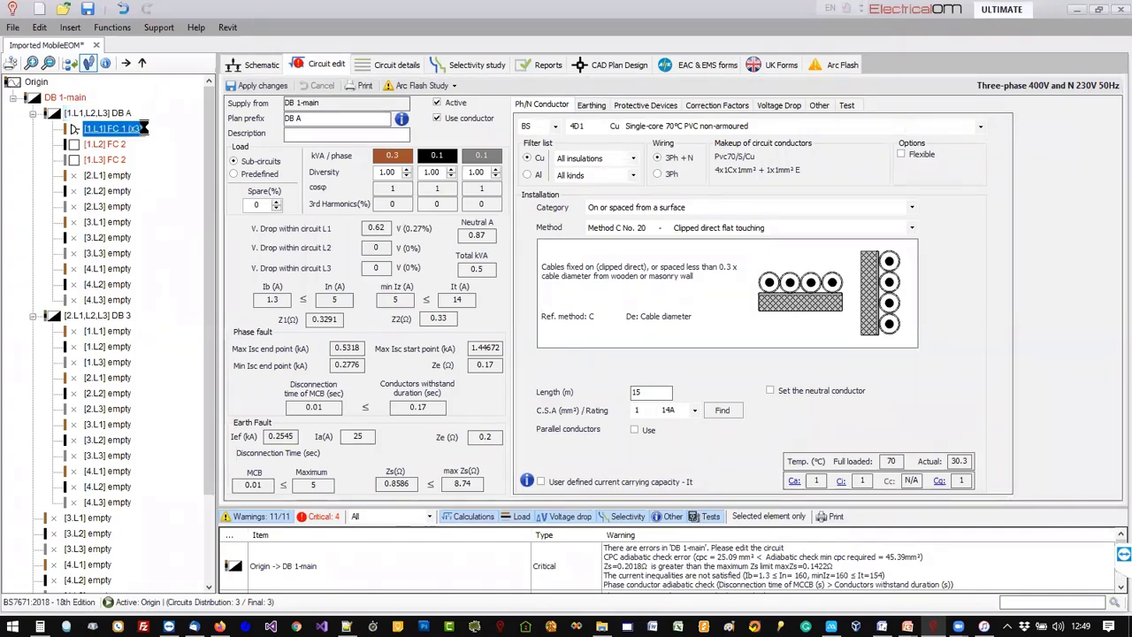
click(878, 105)
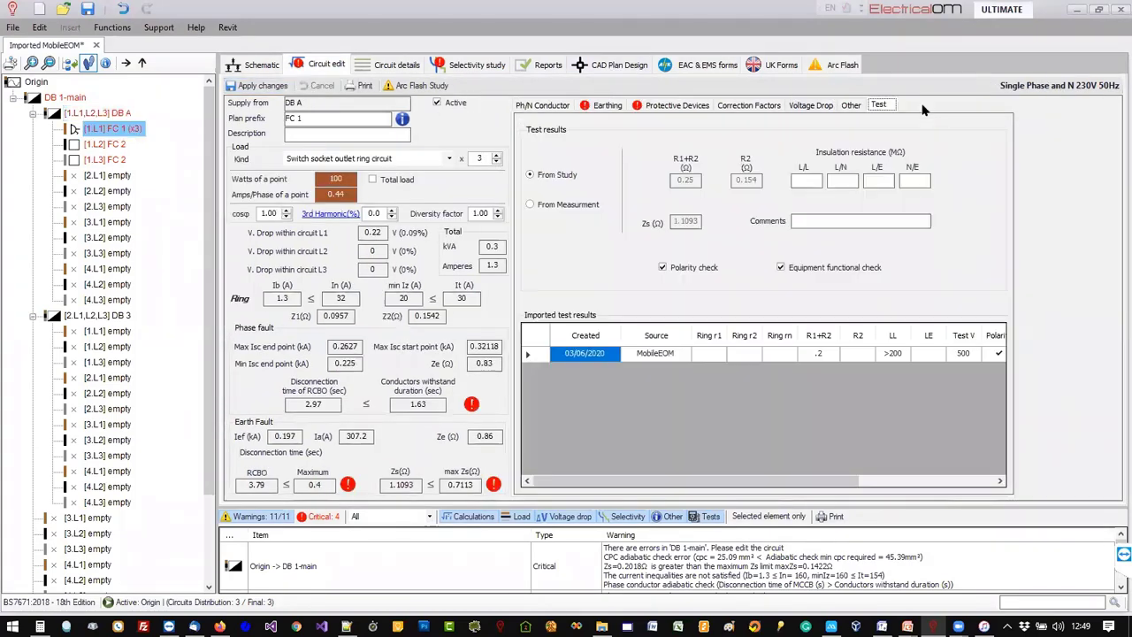
drag(786, 482, 933, 482)
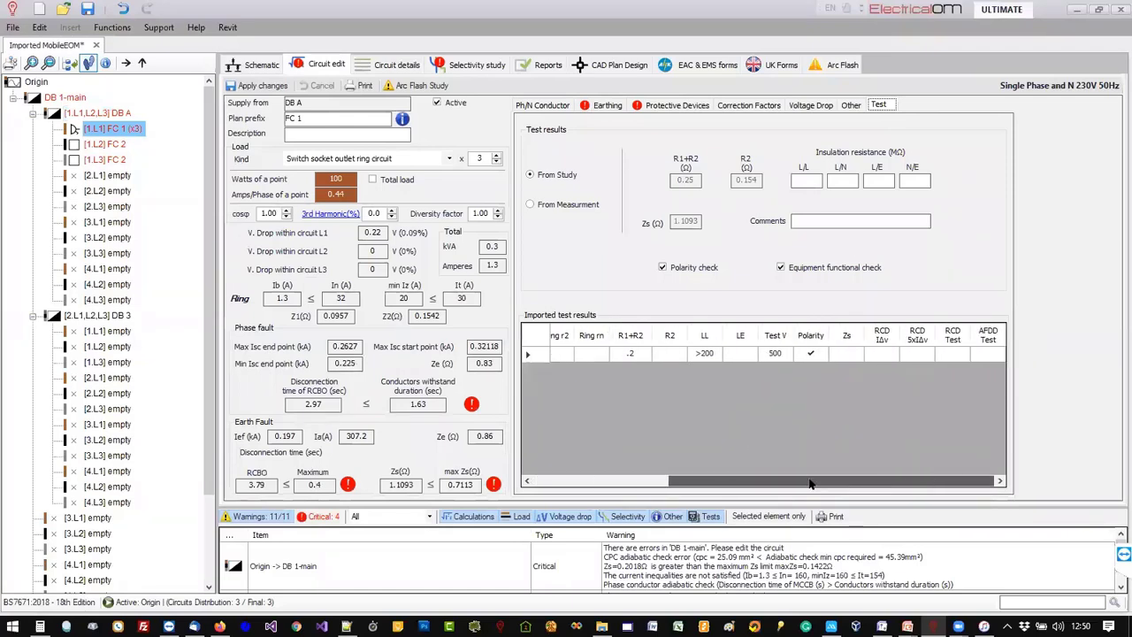
drag(810, 483, 655, 483)
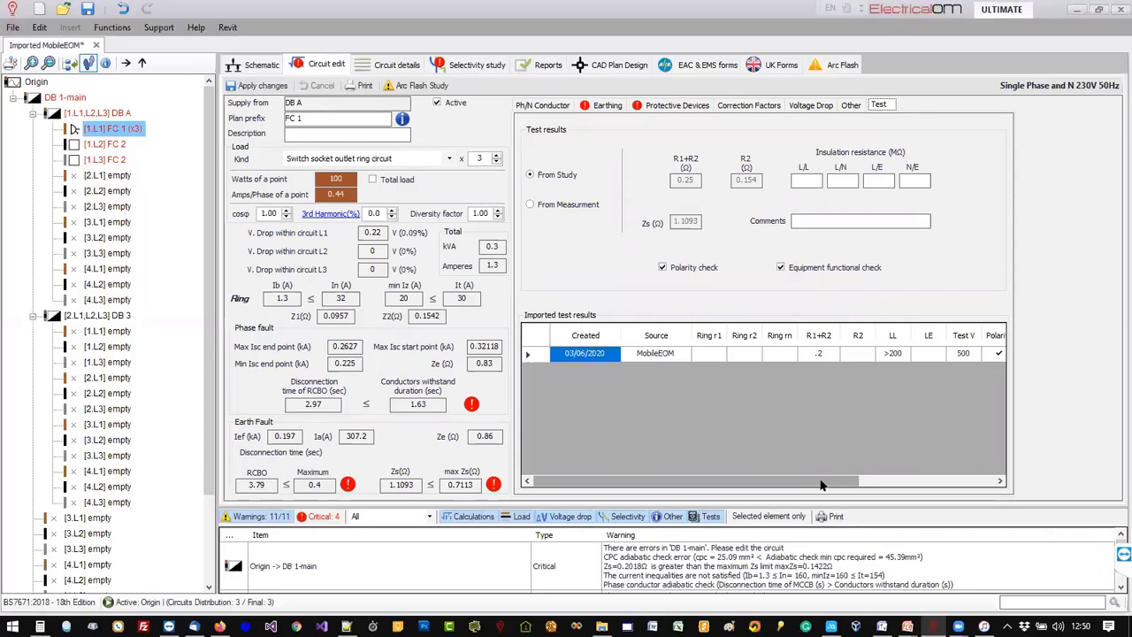
drag(820, 484, 941, 478)
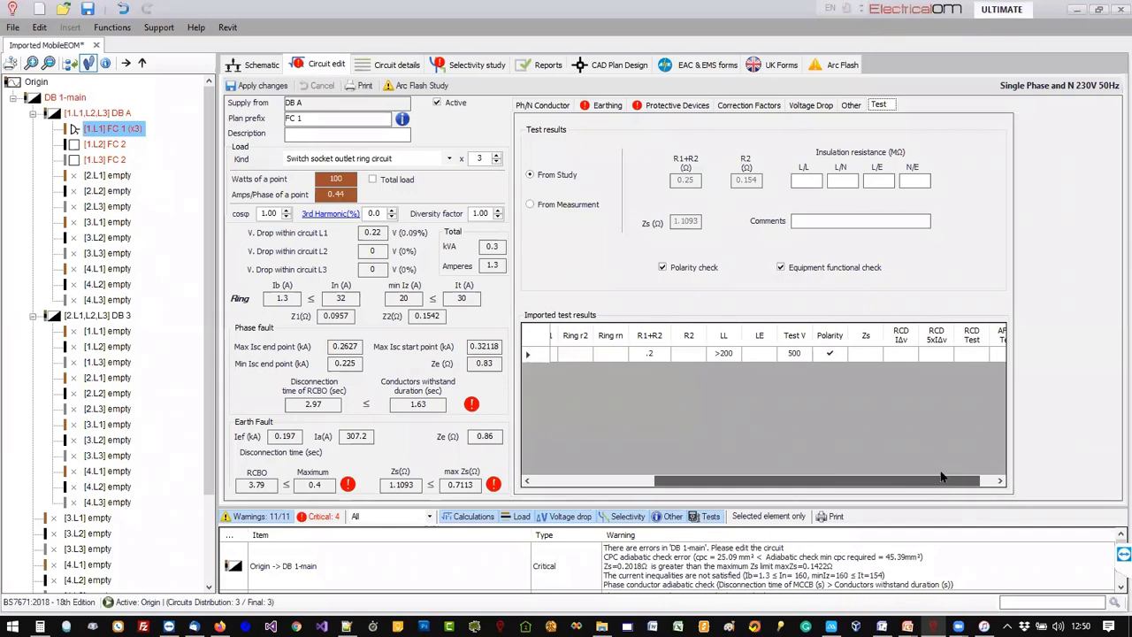
drag(940, 478, 865, 478)
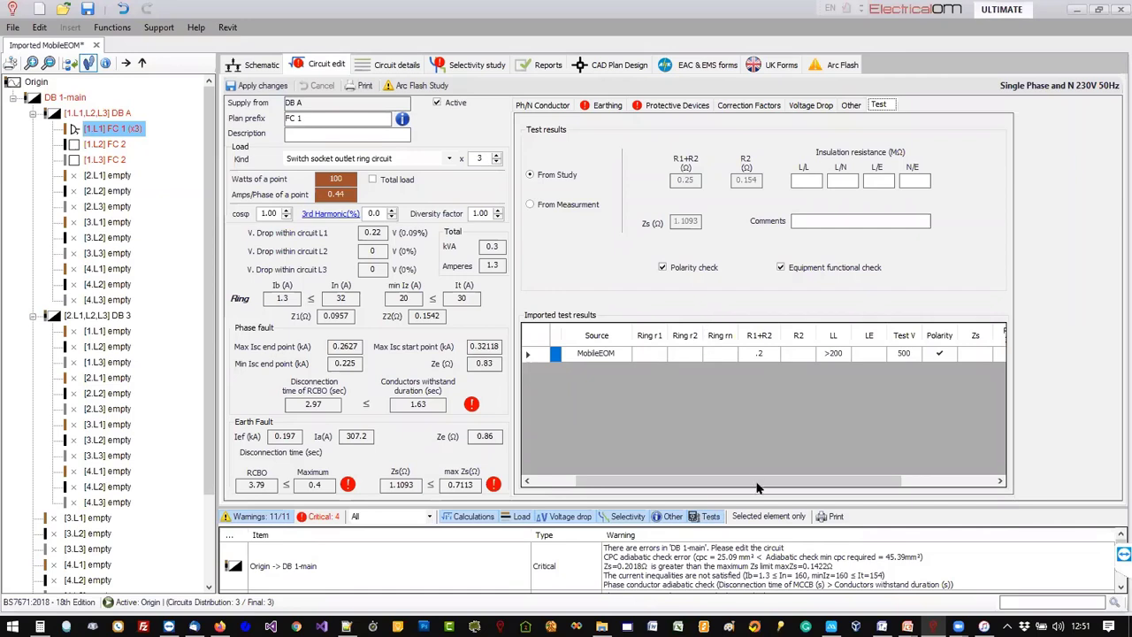
drag(775, 483, 840, 486)
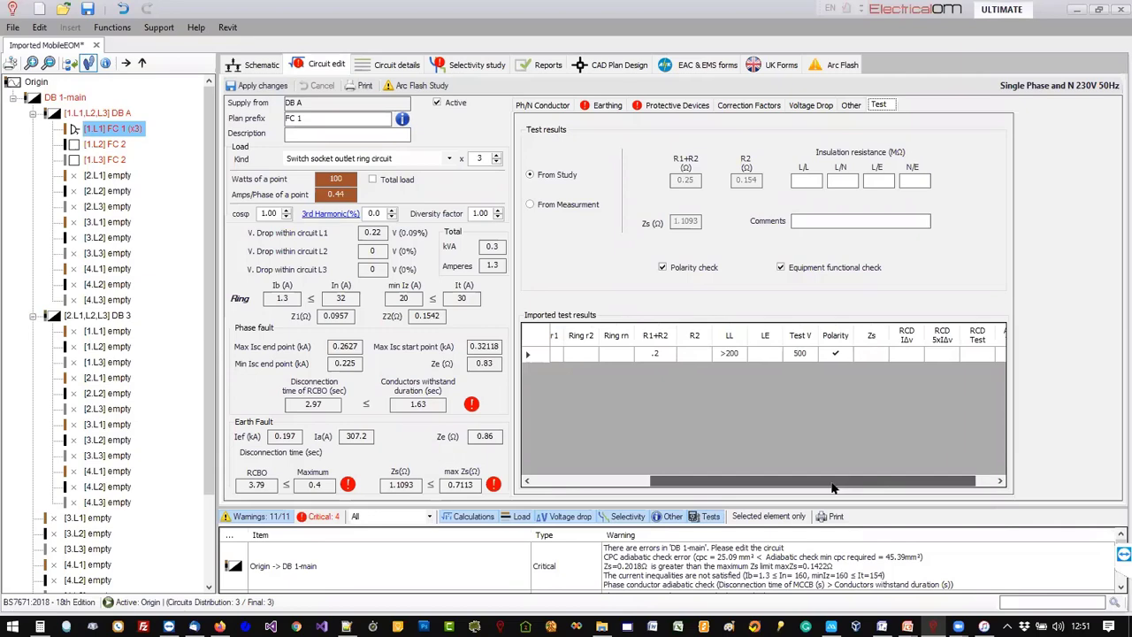
click(558, 106)
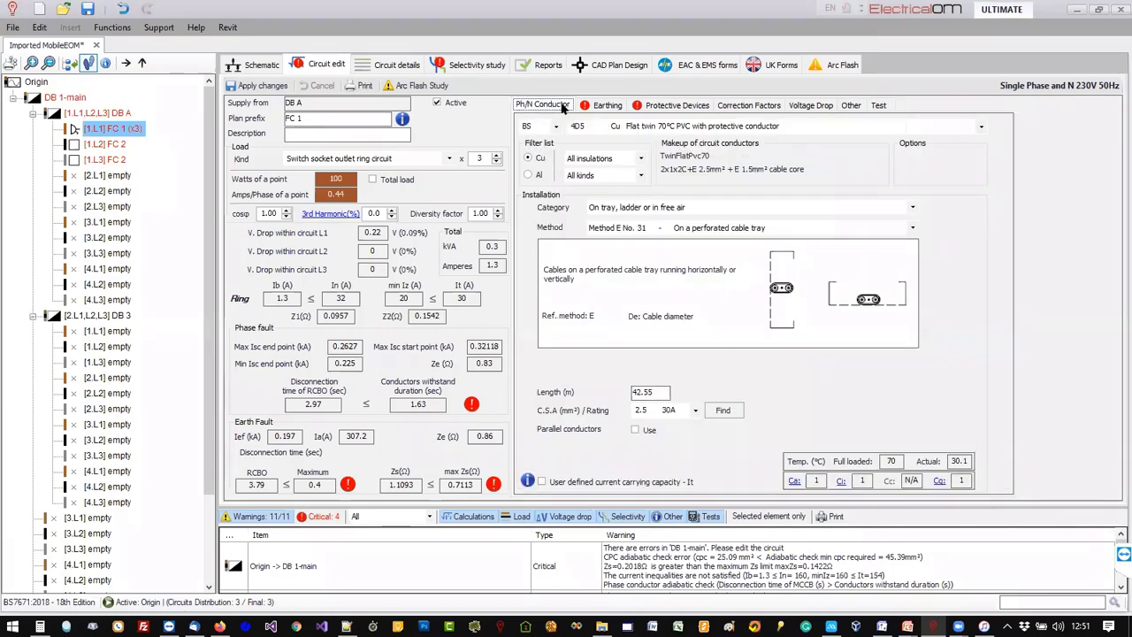
click(650, 105)
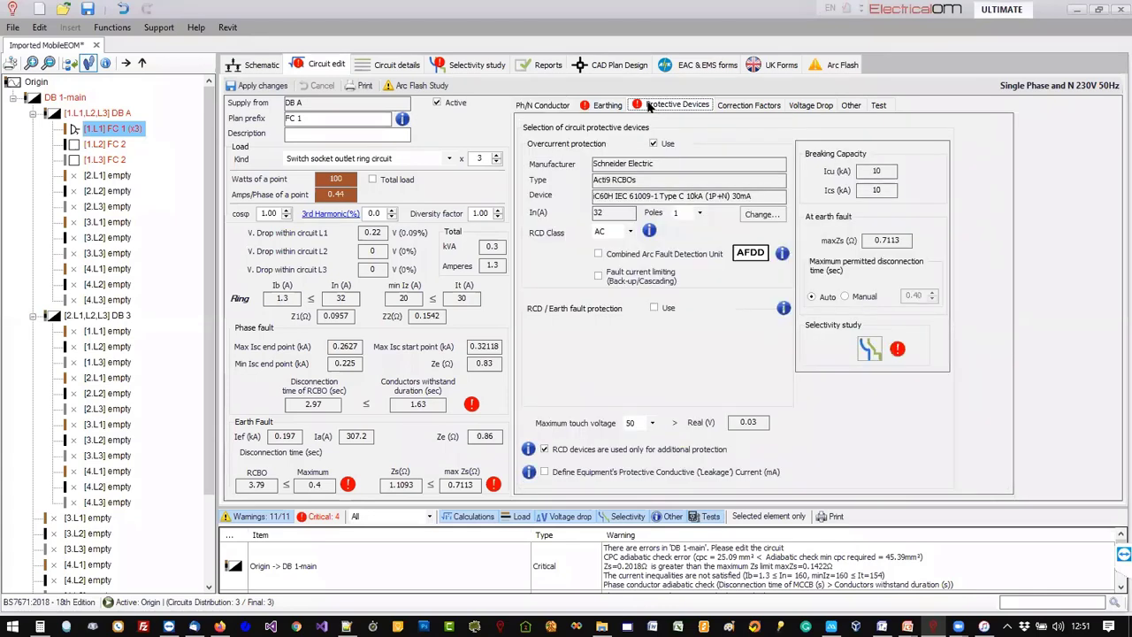
Create a new Electrical Installation Condition Report certificate in UK Forms with its category set to Commercial.
click(876, 106)
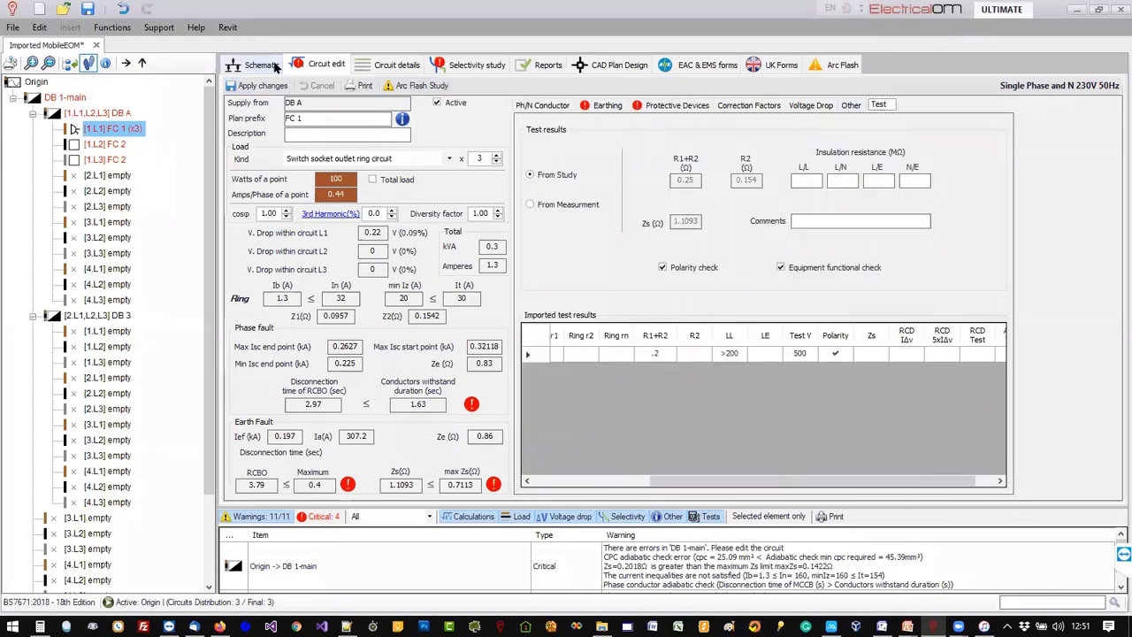
click(798, 66)
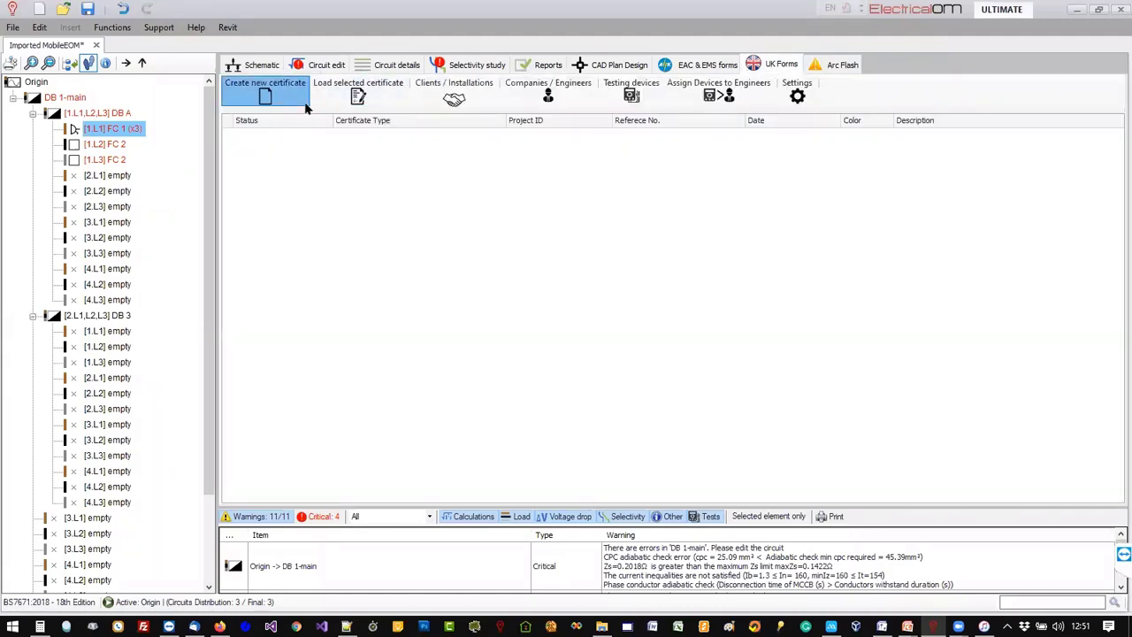
click(265, 91)
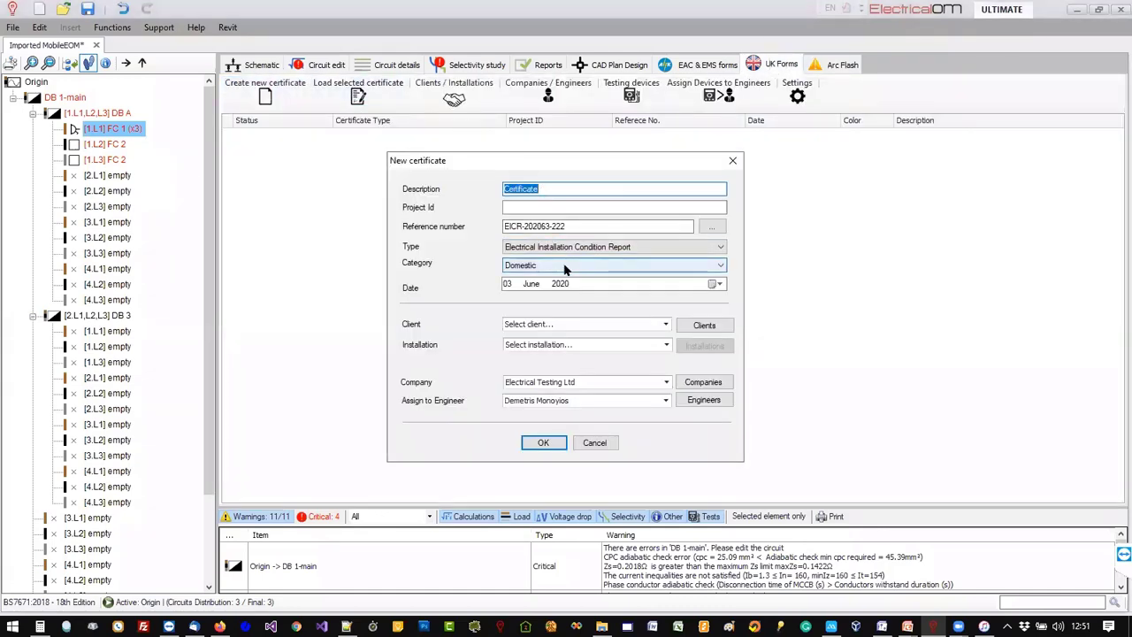
click(564, 268)
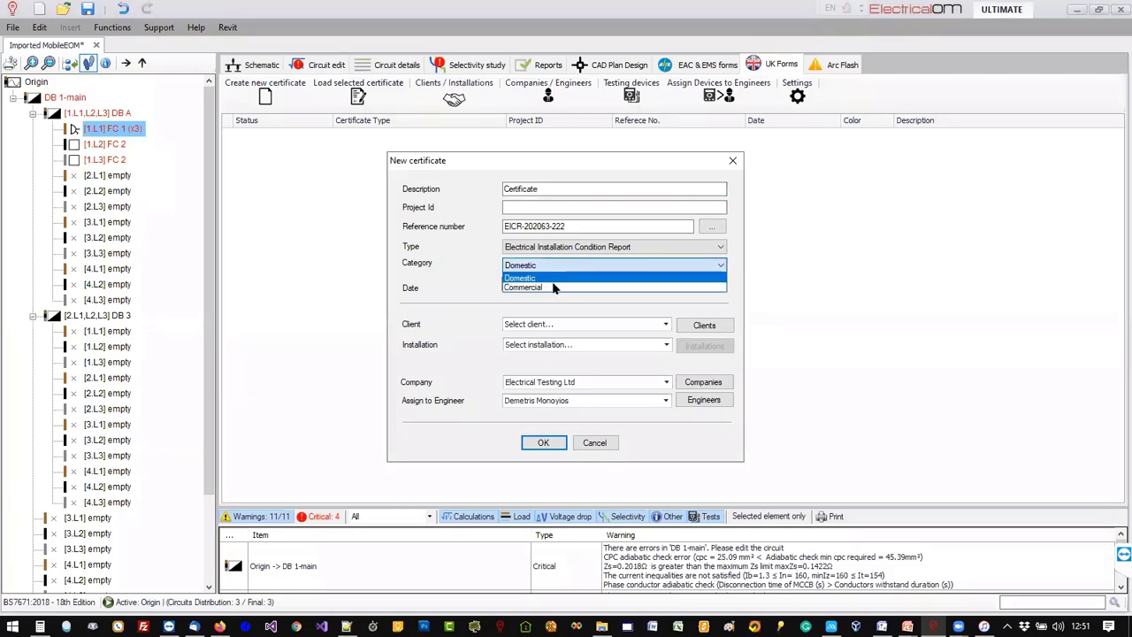
click(555, 284)
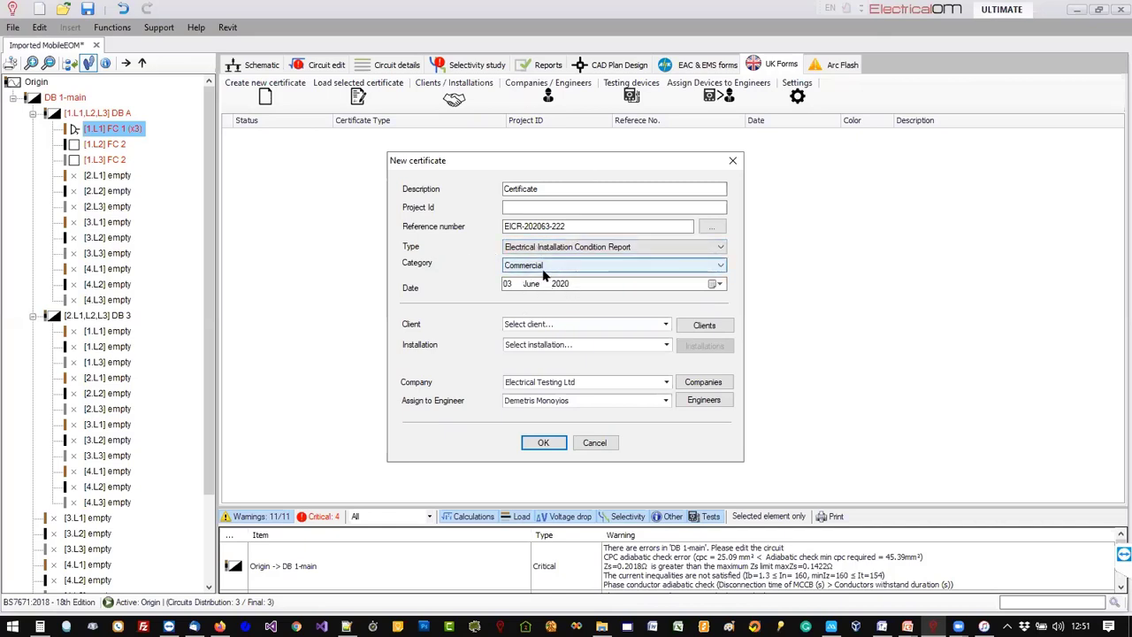
click(543, 443)
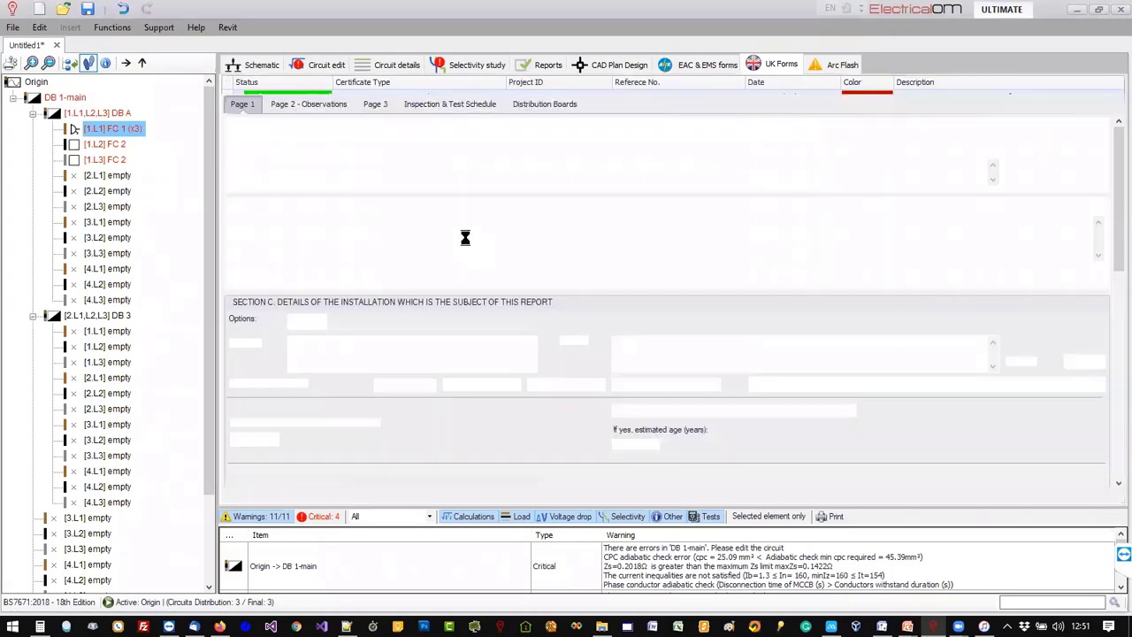
Review the certificate's observations, including the photo attached to the DB A FC 1 observation and its linked inspection item 6.13.
click(314, 105)
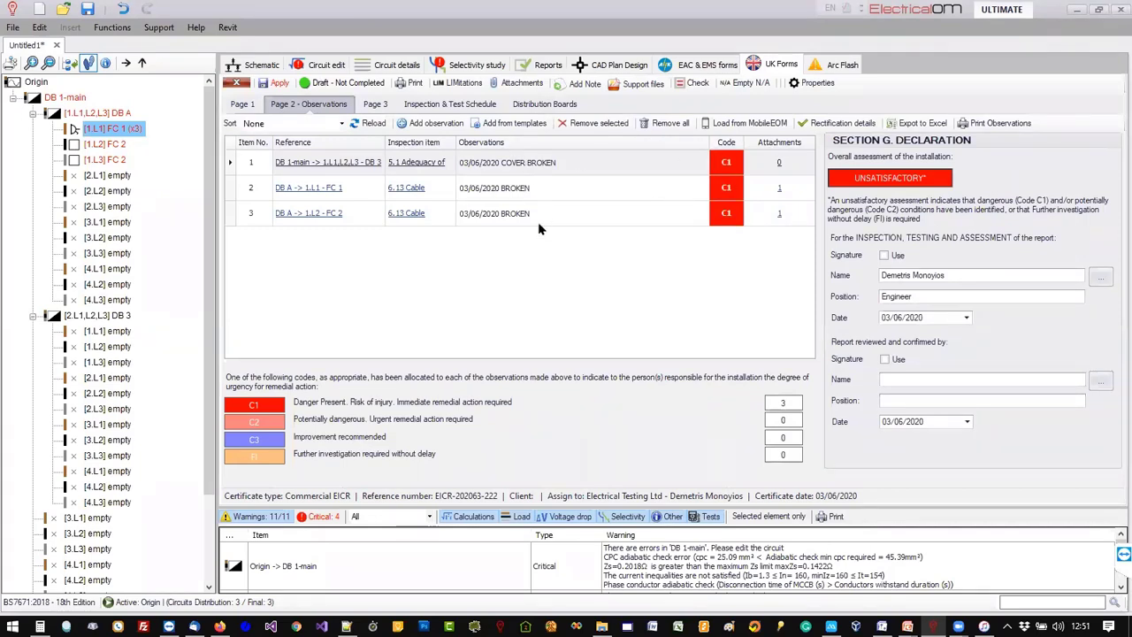
click(780, 193)
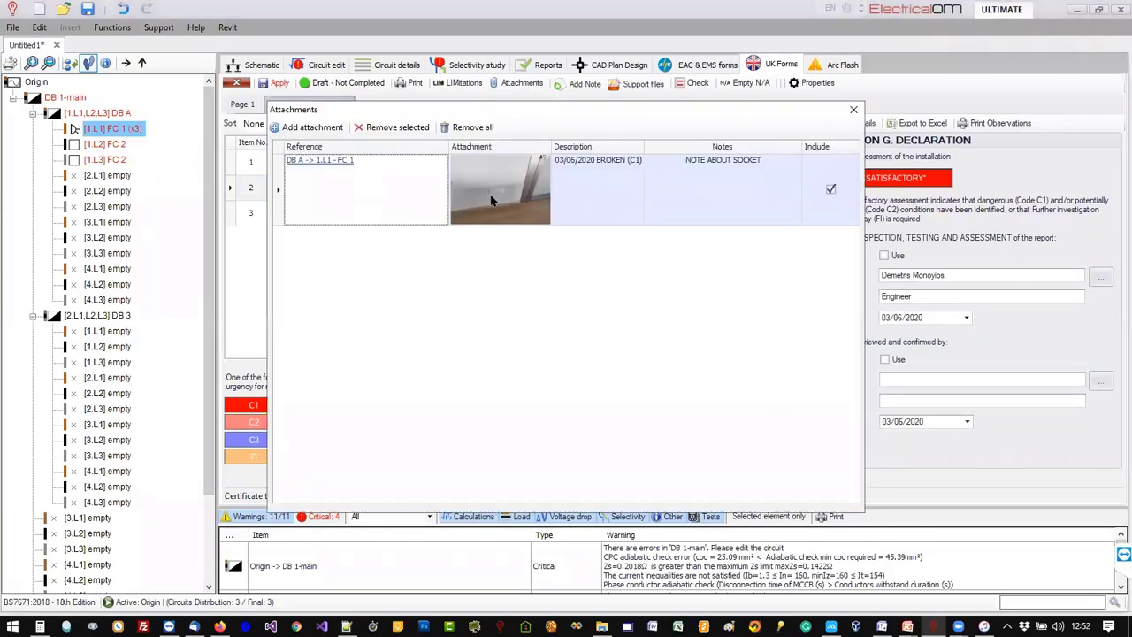
double_click(495, 160)
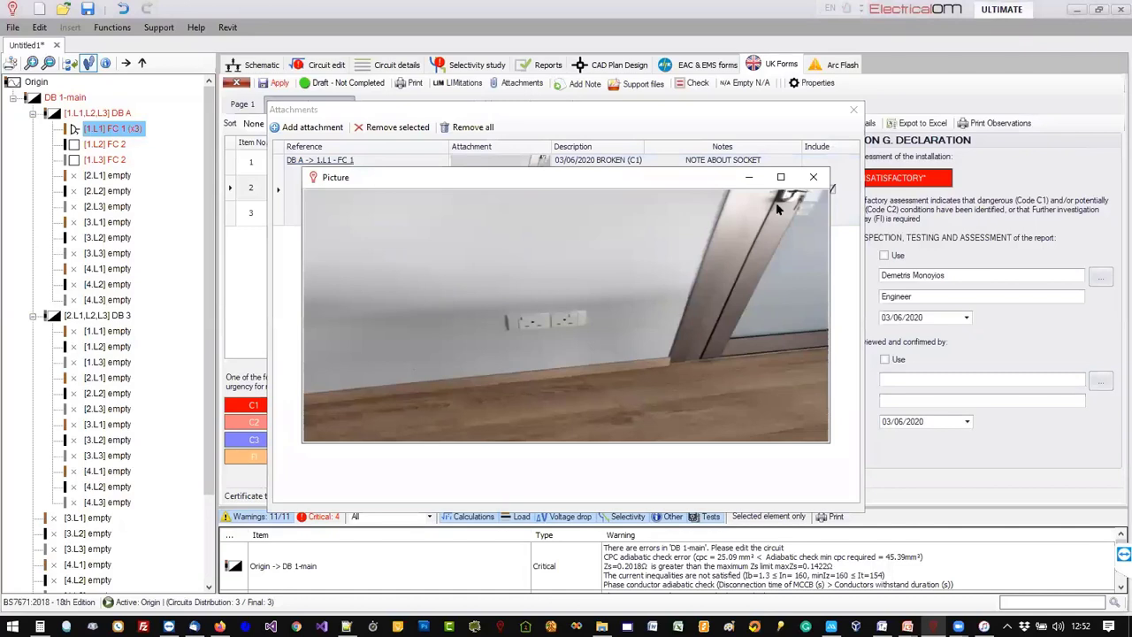
click(812, 177)
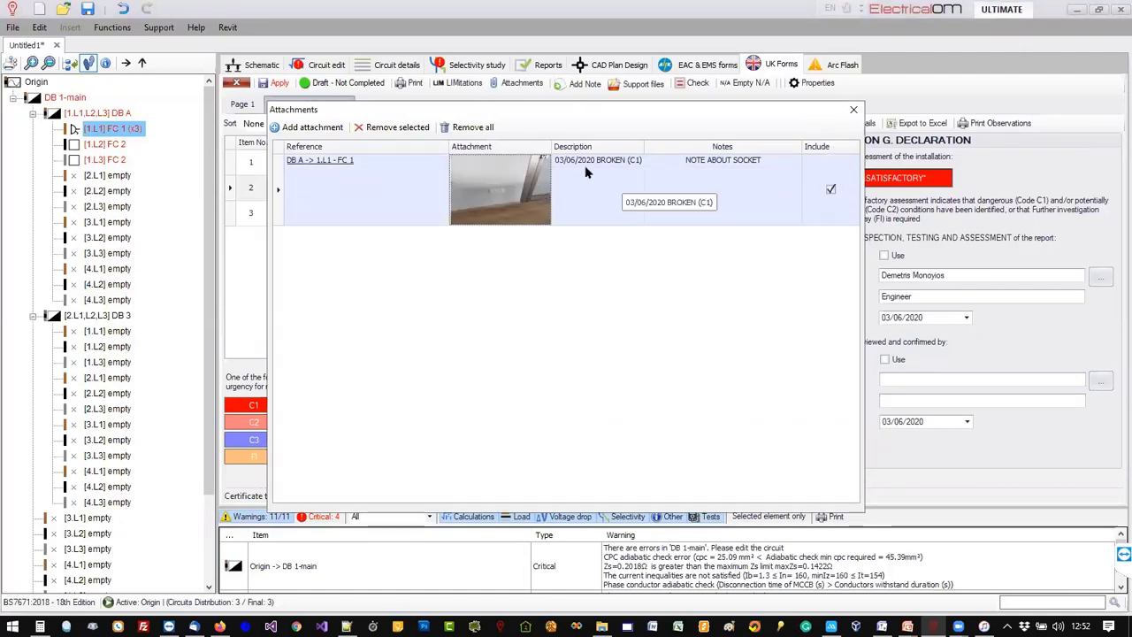
click(855, 110)
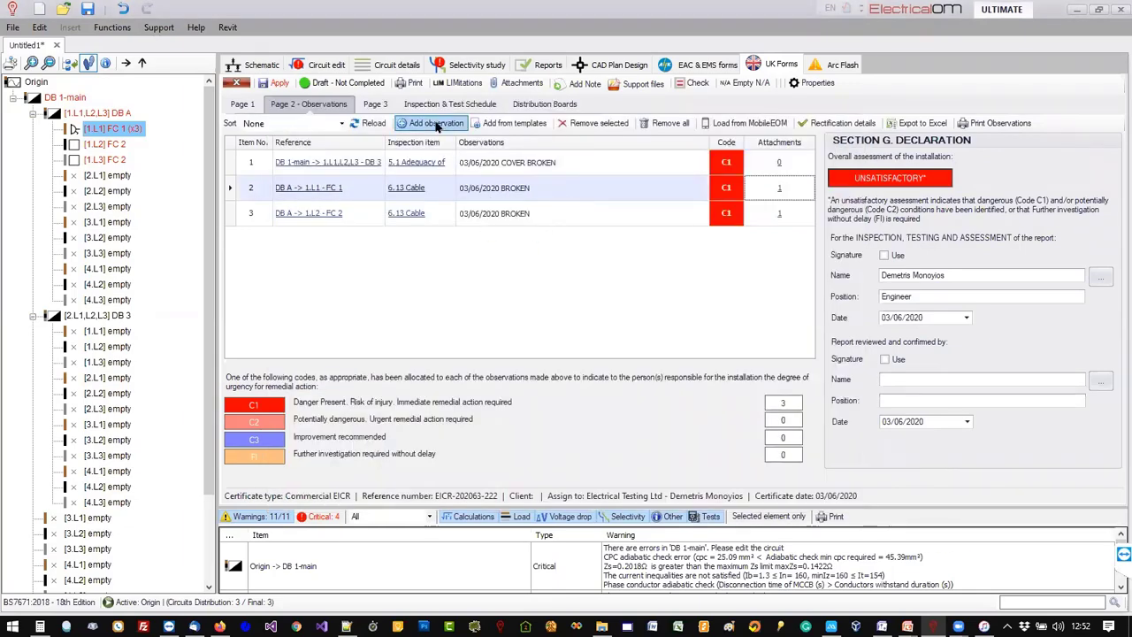
click(415, 191)
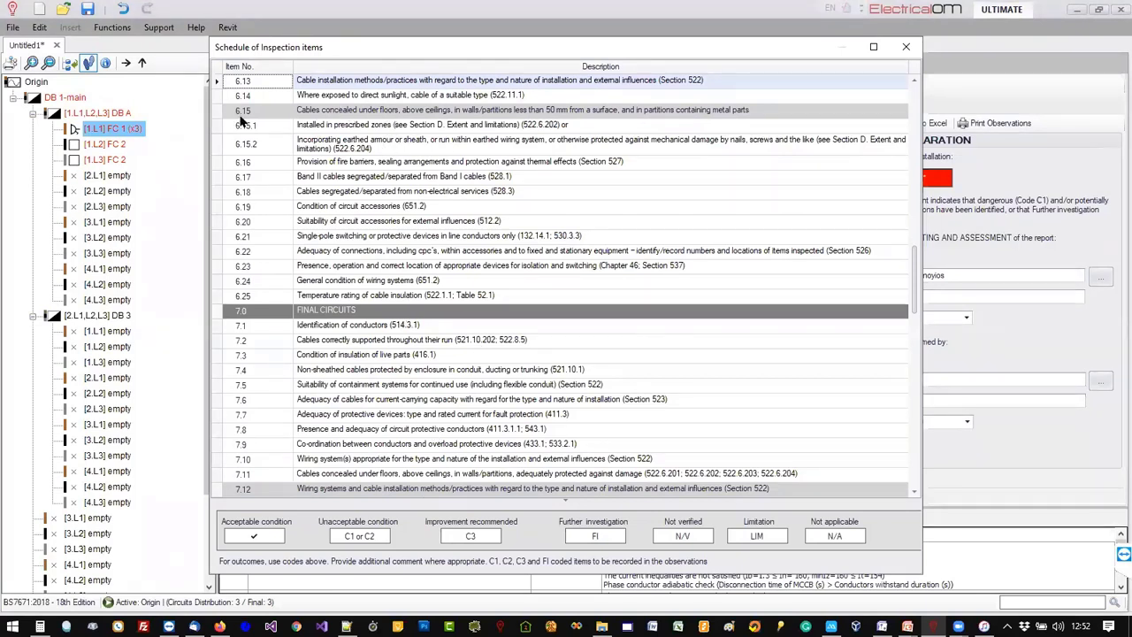
click(905, 46)
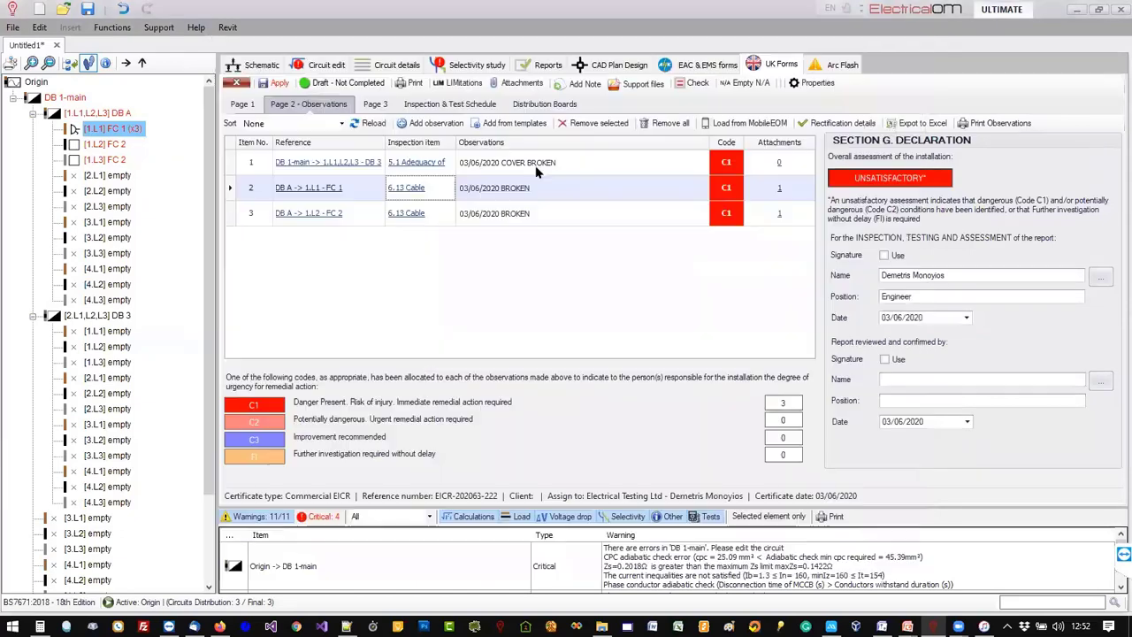
Examine the outcomes in the inspection and test schedule and the circuit observations behind item 6.13.
click(443, 105)
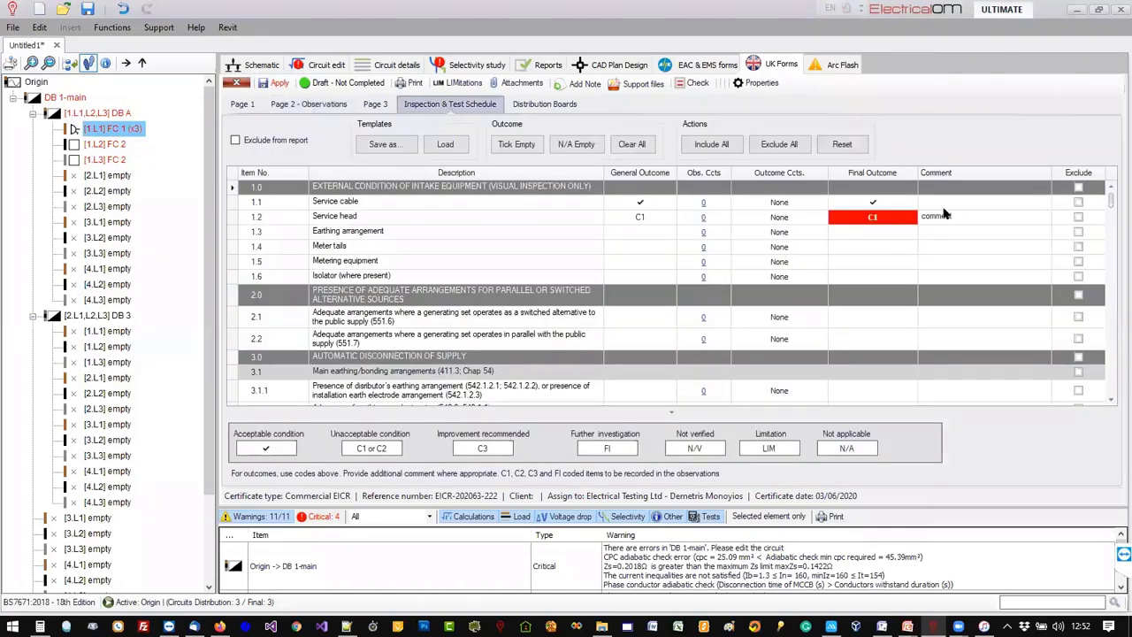
scroll(1112, 227, down, 10)
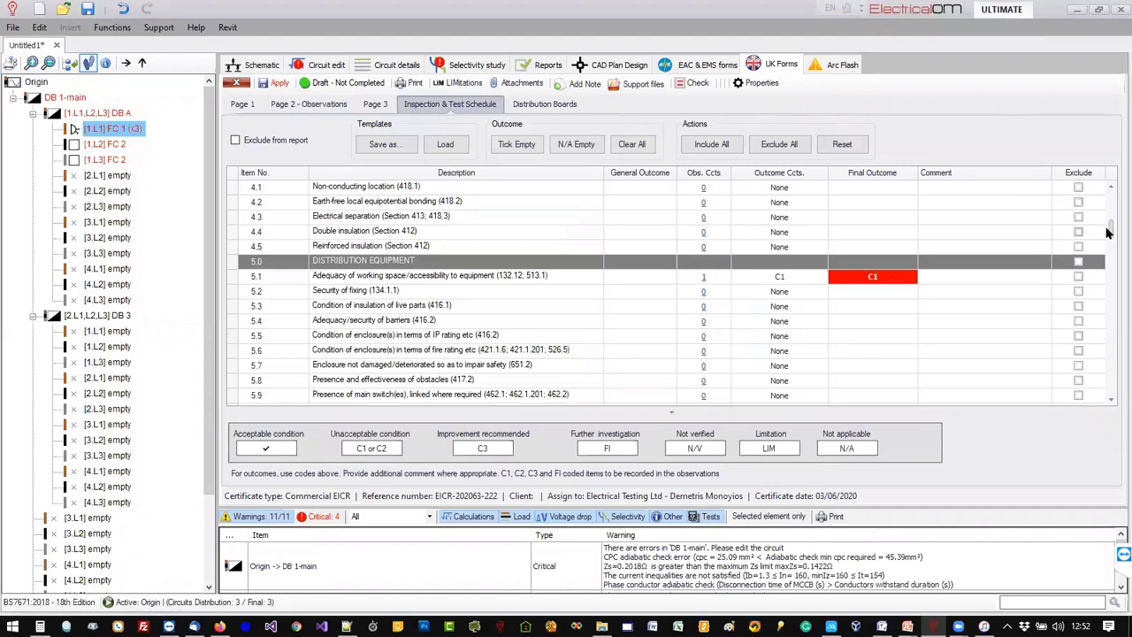
scroll(1110, 239, down, 10)
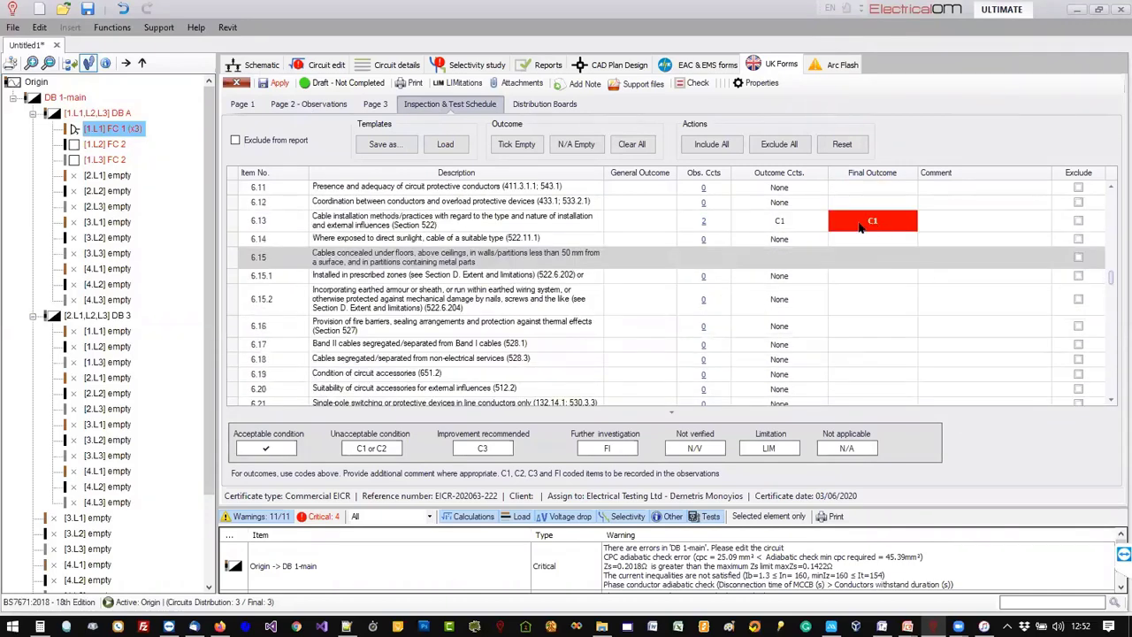
drag(1104, 290, 1104, 273)
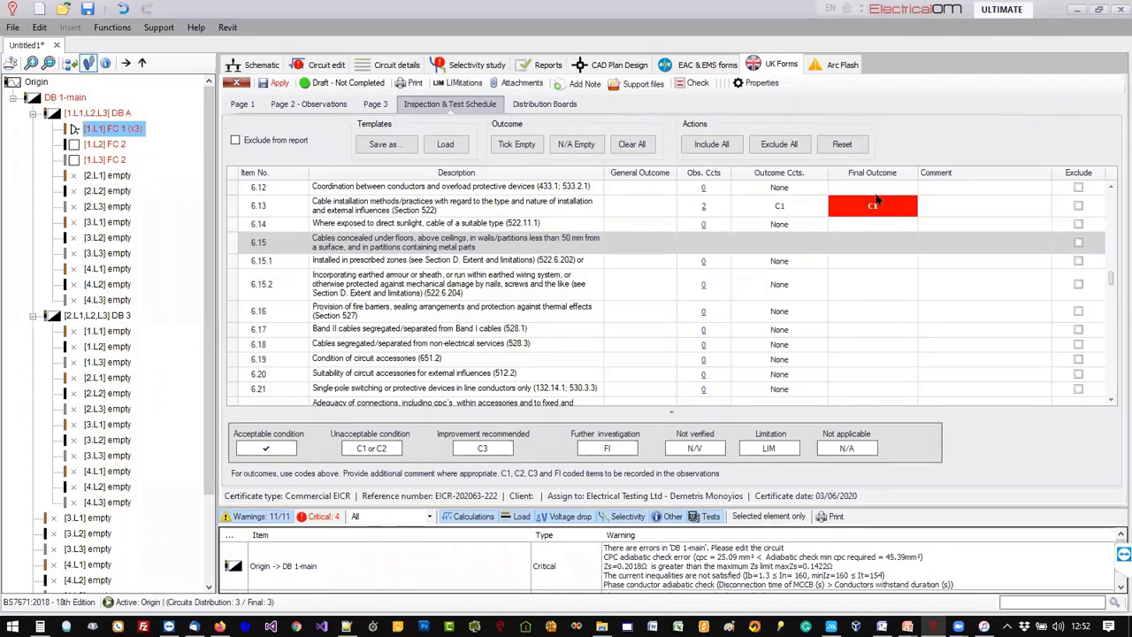
click(705, 209)
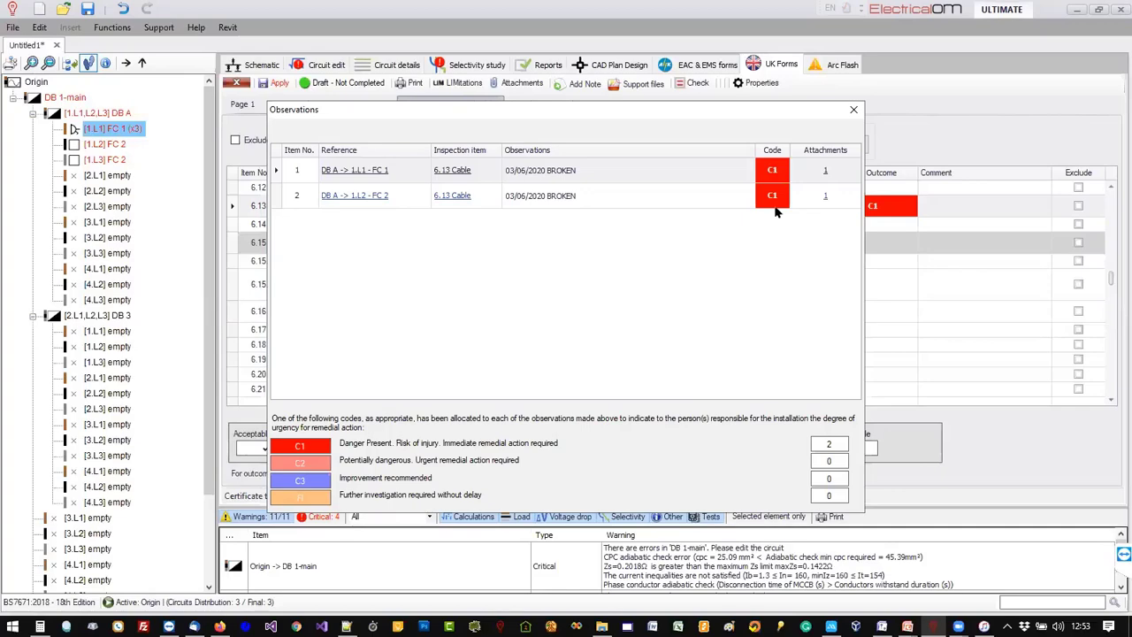
click(853, 110)
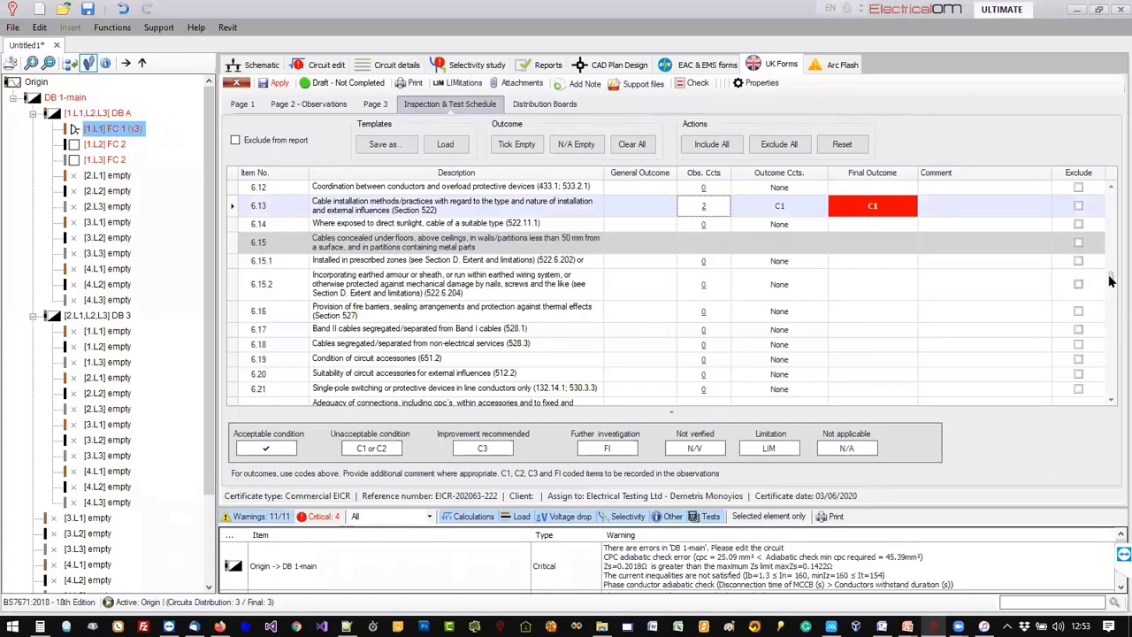
Go back through the inspection schedule to review the outcomes for distribution equipment and intake equipment.
drag(1111, 282, 1101, 193)
scroll(1106, 213, down, 10)
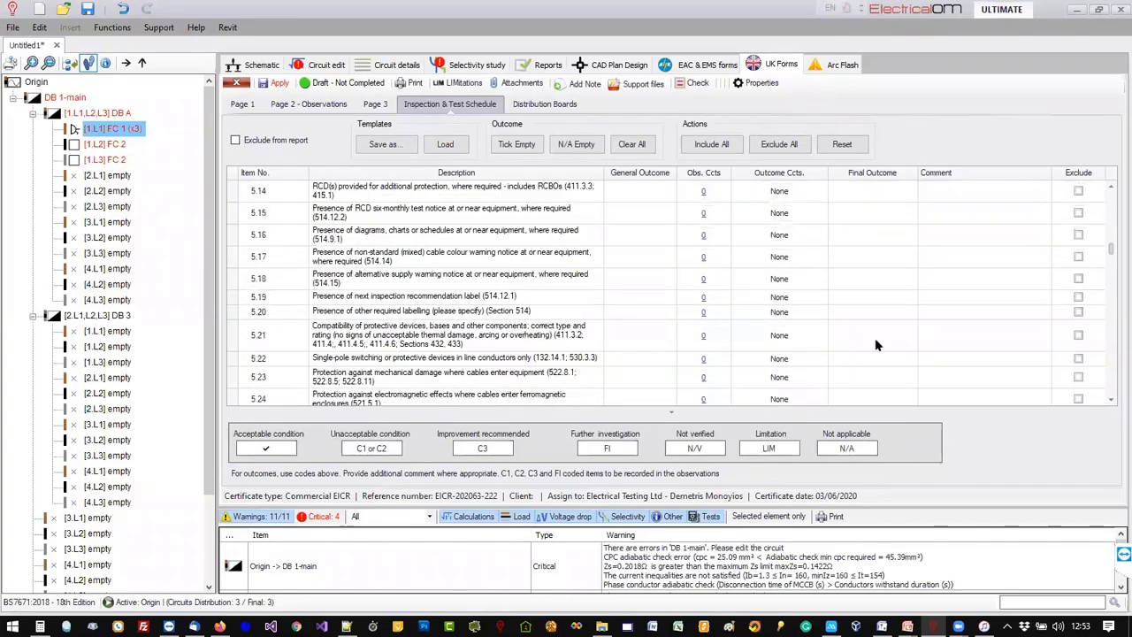
scroll(867, 338, up, 6)
scroll(858, 338, down, 1)
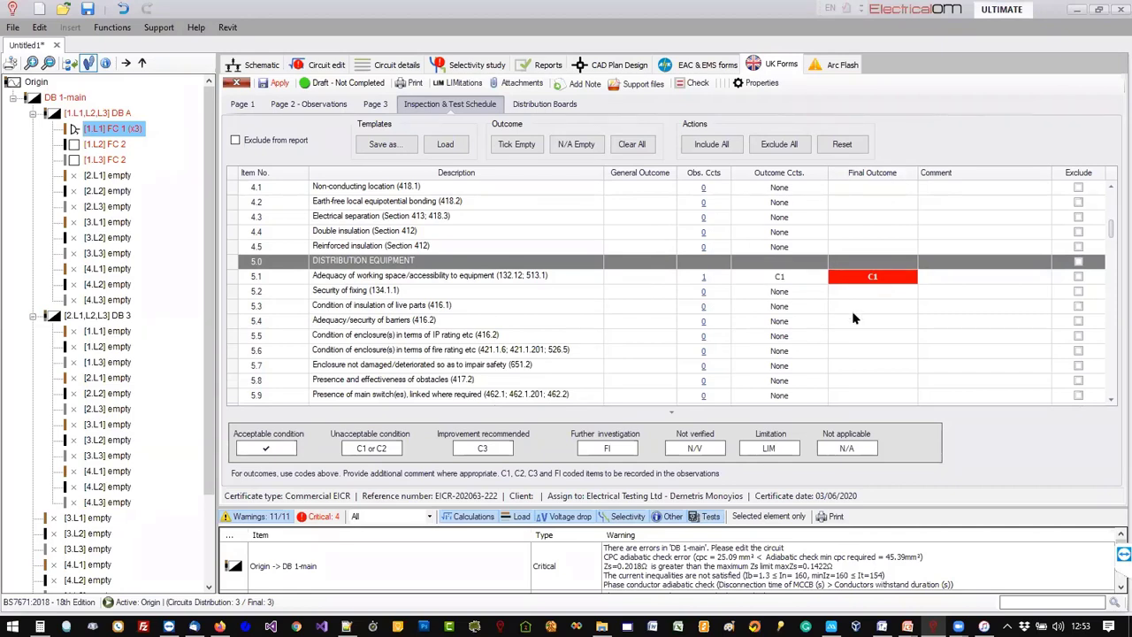
scroll(681, 310, up, 10)
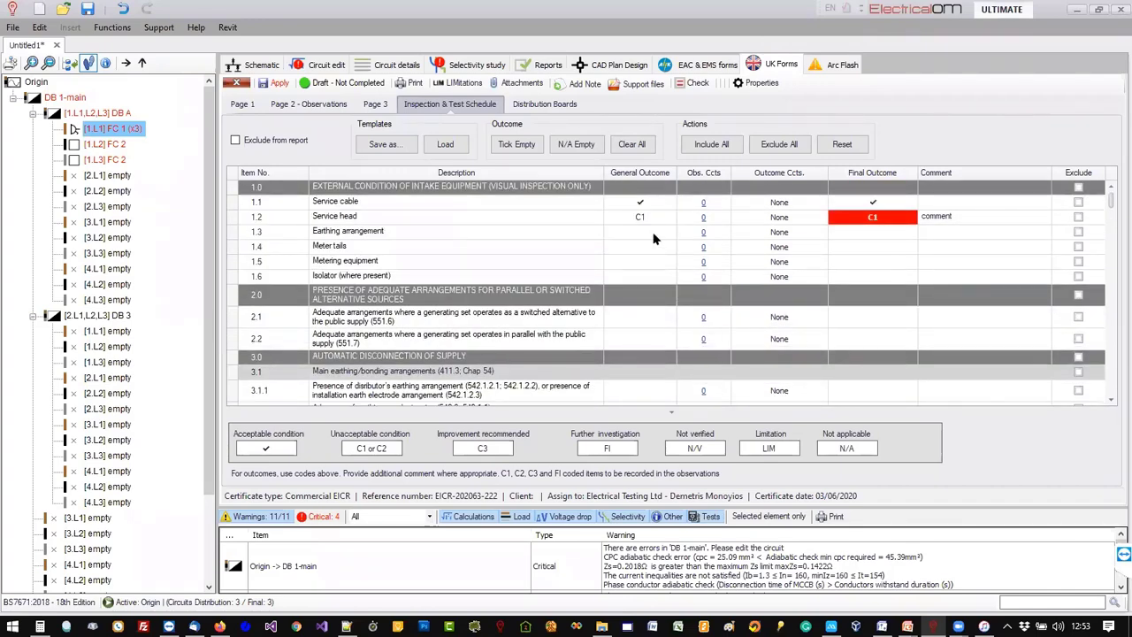
Show DB 1-main in the certificate's distribution boards and examine its circuits through to the test result columns.
click(528, 105)
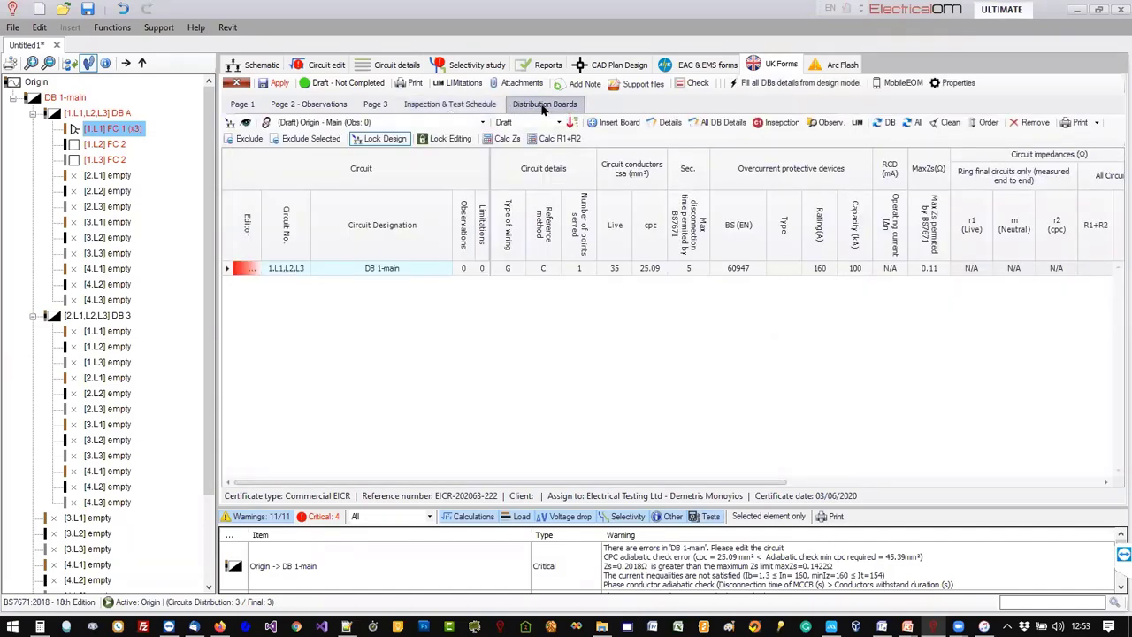
click(443, 123)
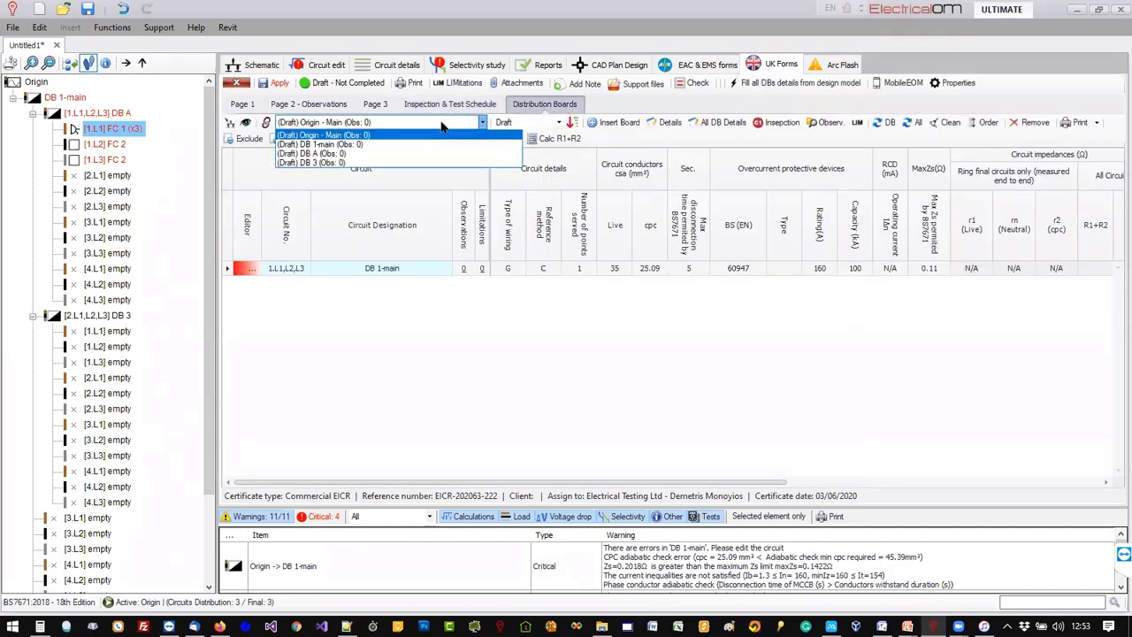
click(374, 144)
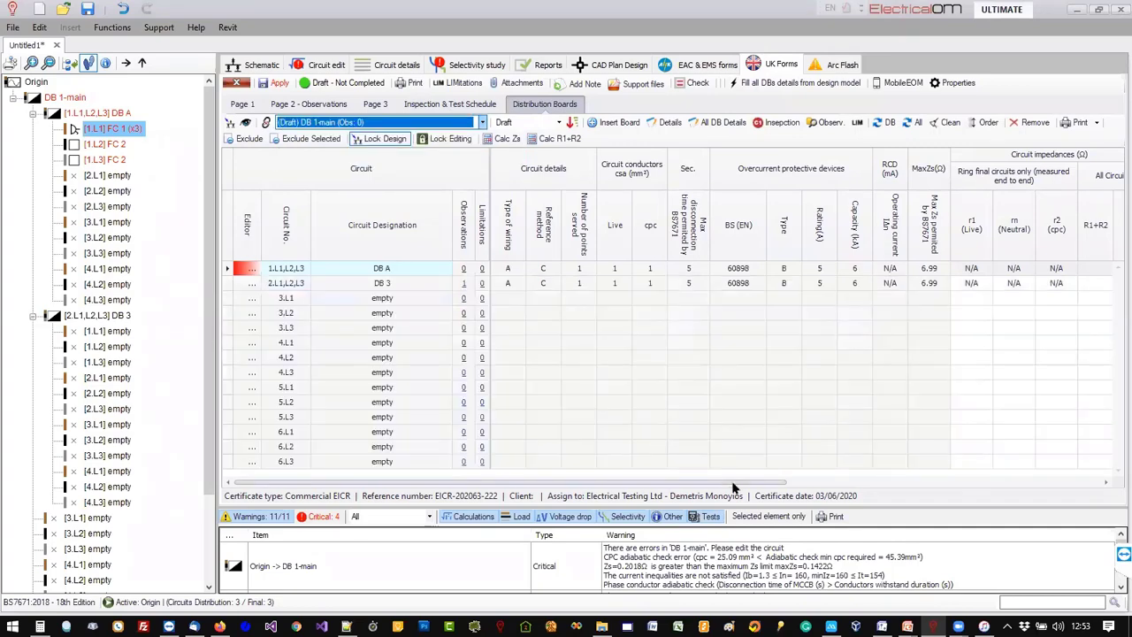
drag(732, 487, 1043, 466)
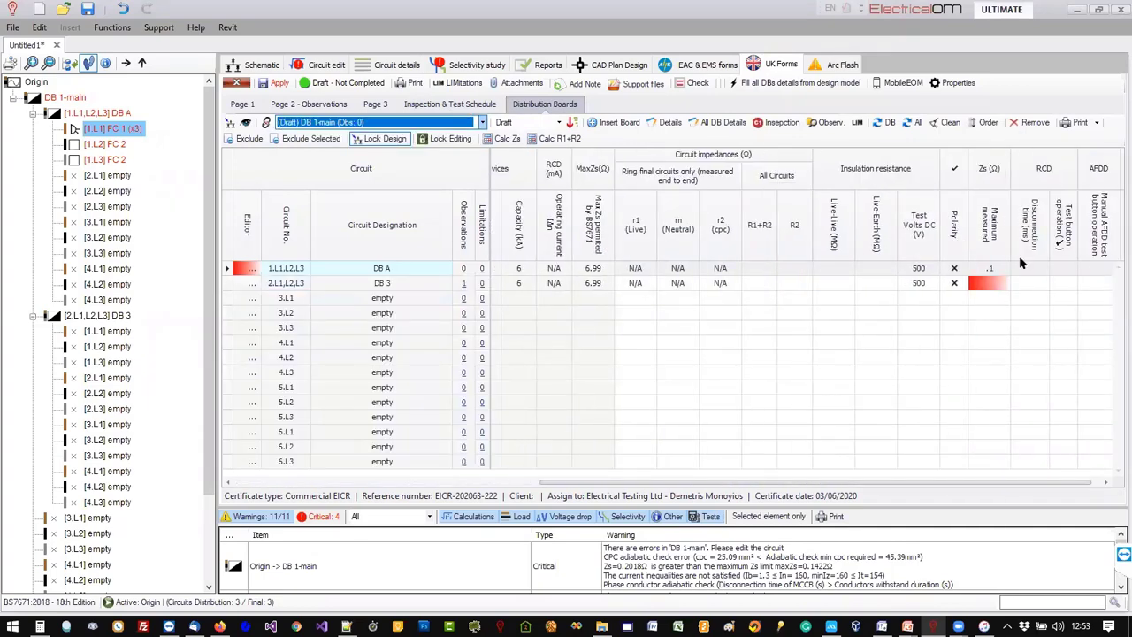
Check the test results of DB A's circuits, and return to DB 1-main to review its circuit details and conductor sizes.
click(398, 123)
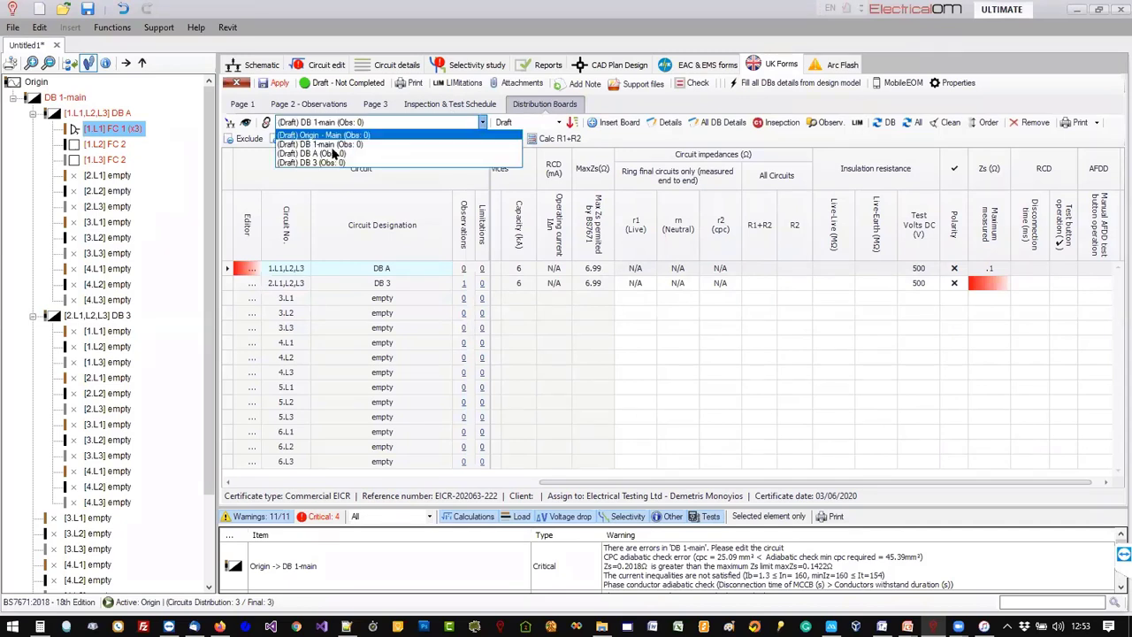
click(334, 154)
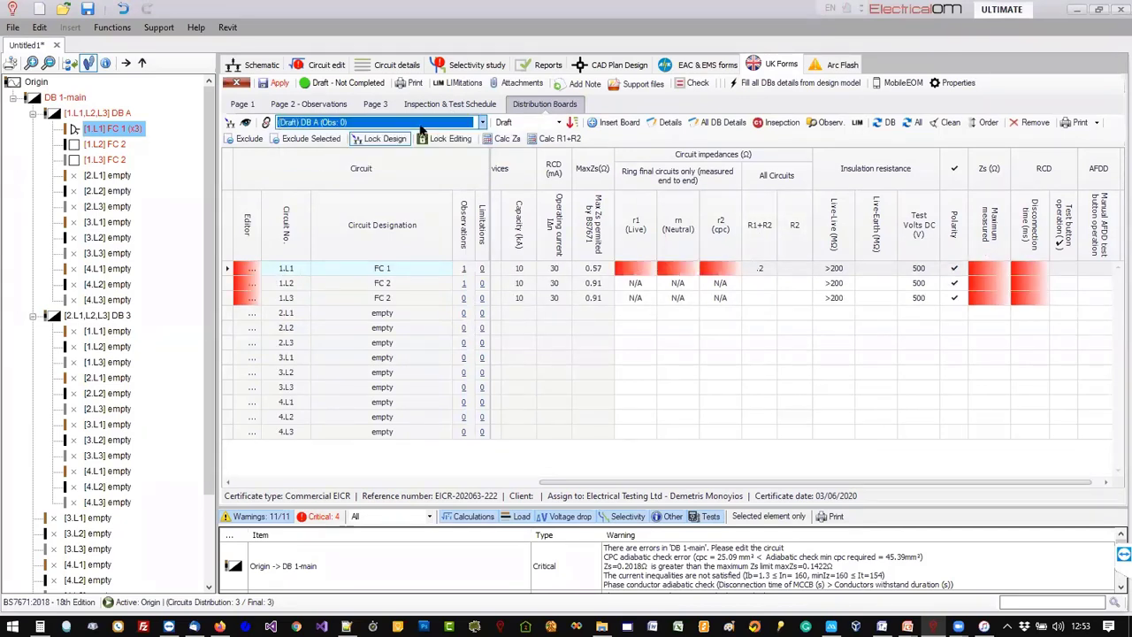
click(421, 127)
click(369, 144)
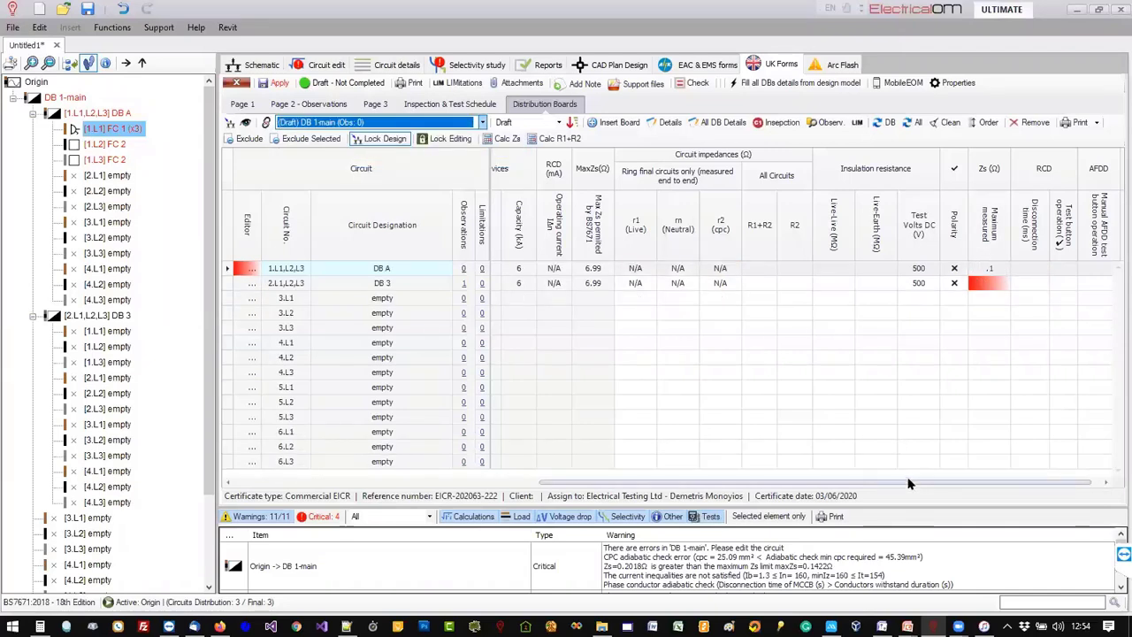
drag(908, 483, 756, 460)
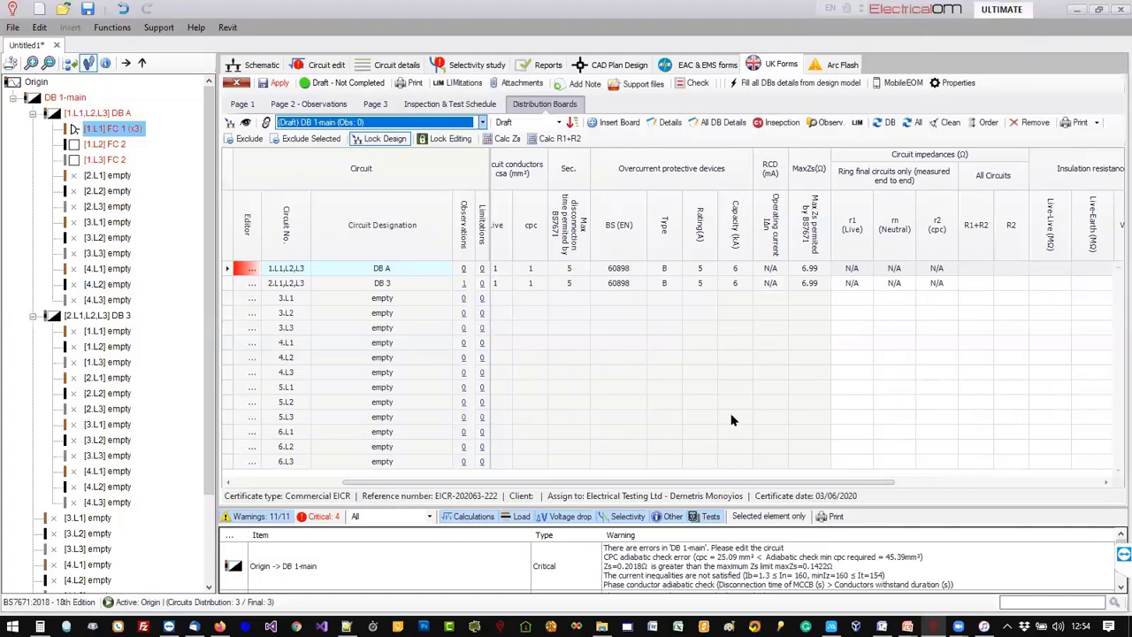
scroll(509, 392, left, 3)
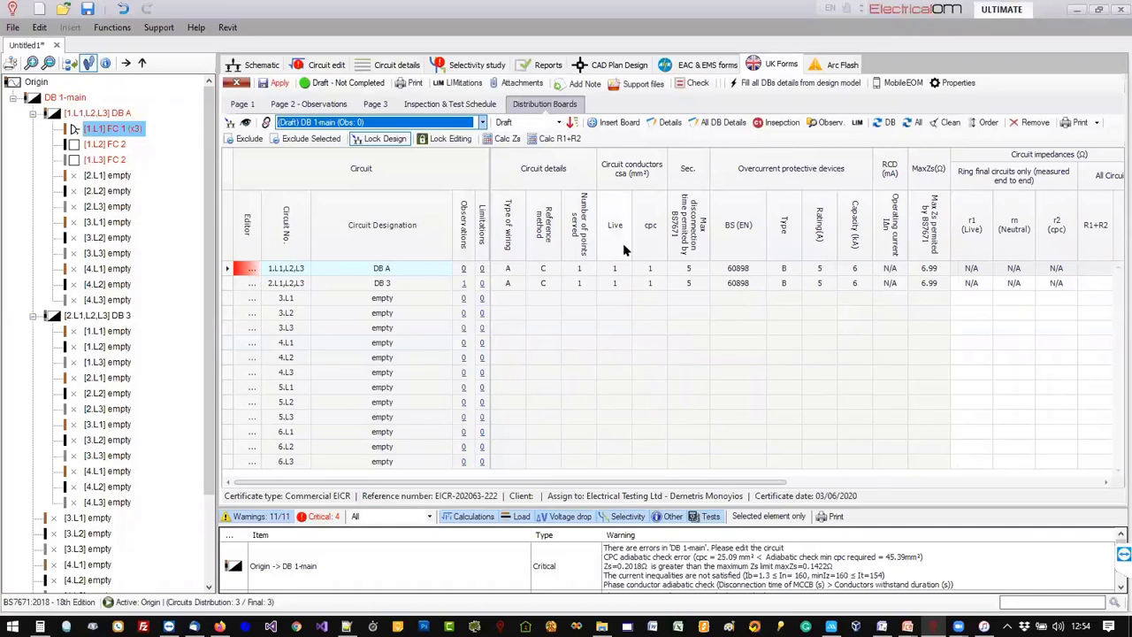
Preview the condition report and review its sections, coded observations, inspection schedule, and schedules of circuit details and test results.
click(410, 82)
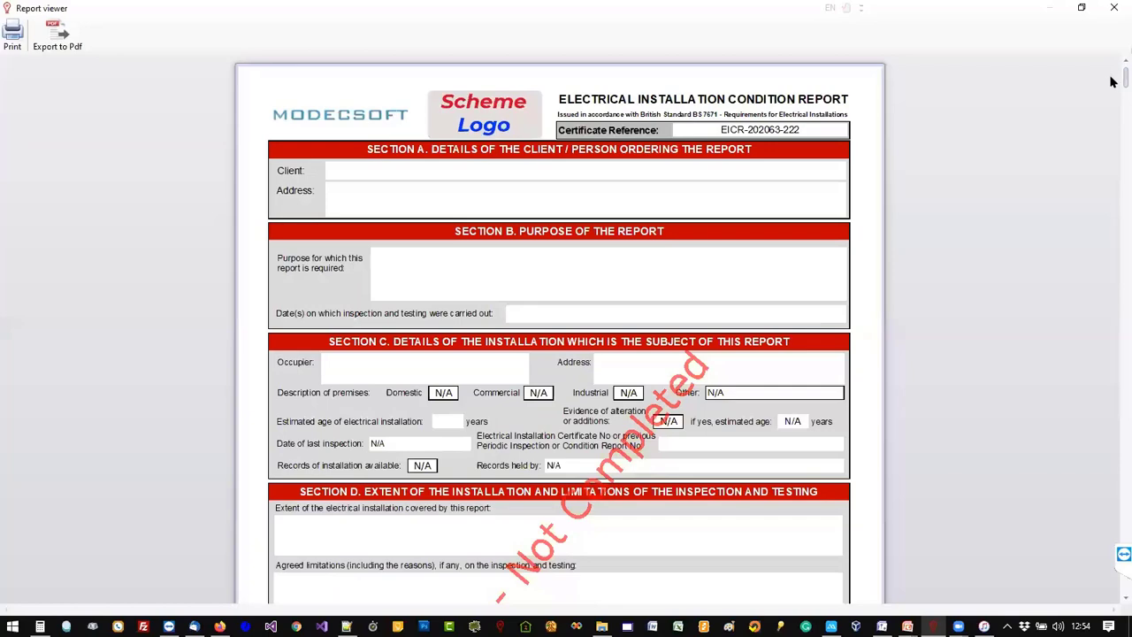
scroll(1112, 81, down, 5)
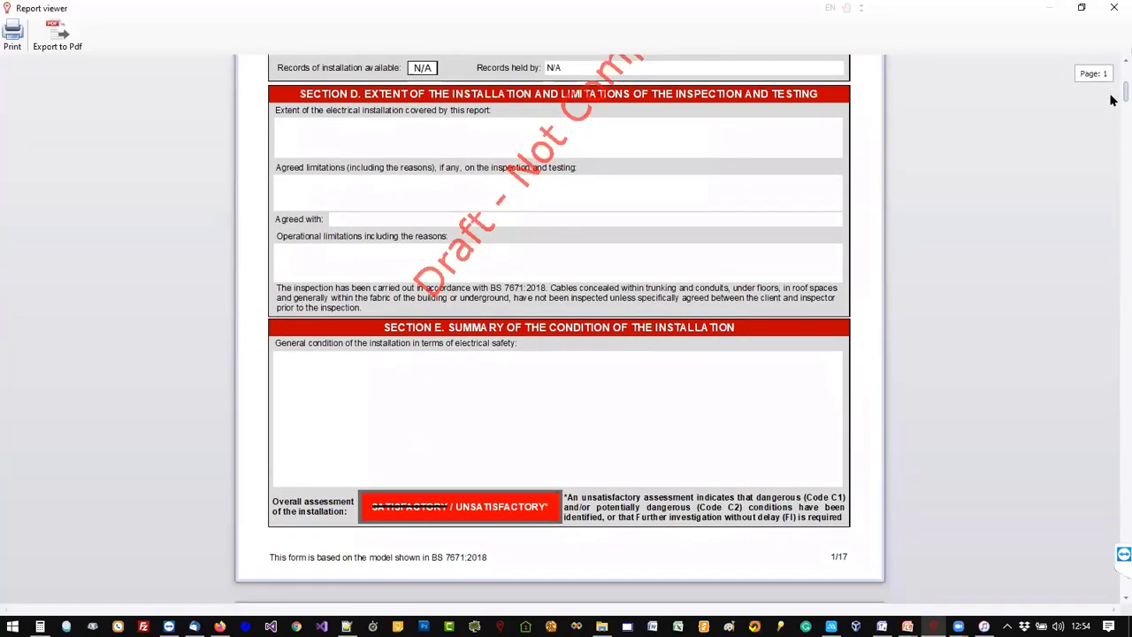
scroll(1113, 100, down, 8)
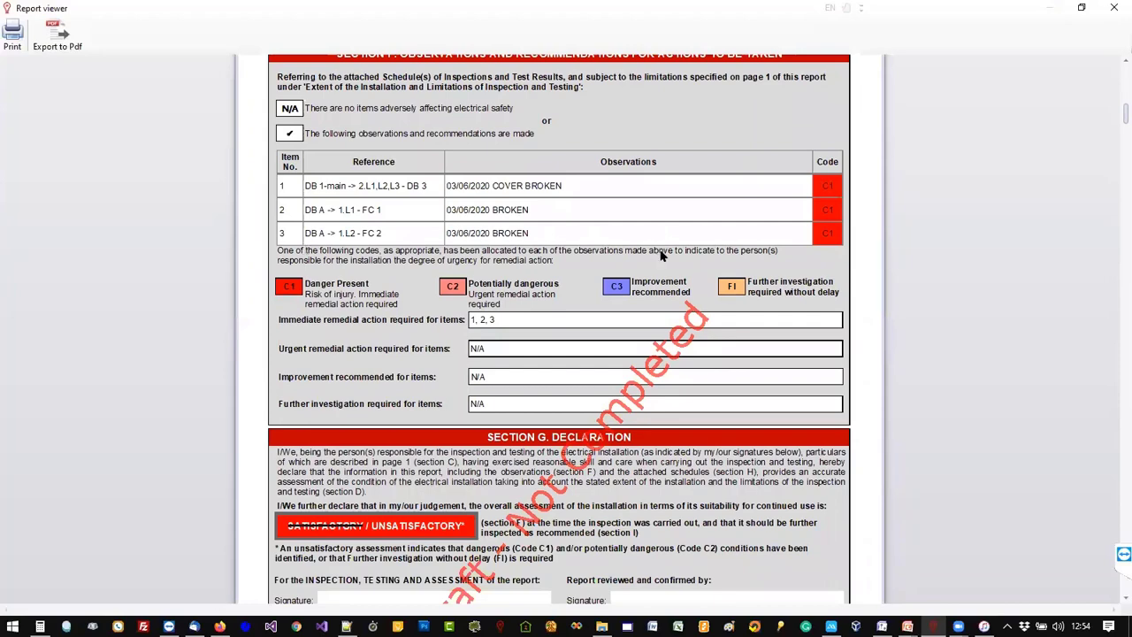
scroll(1112, 121, down, 7)
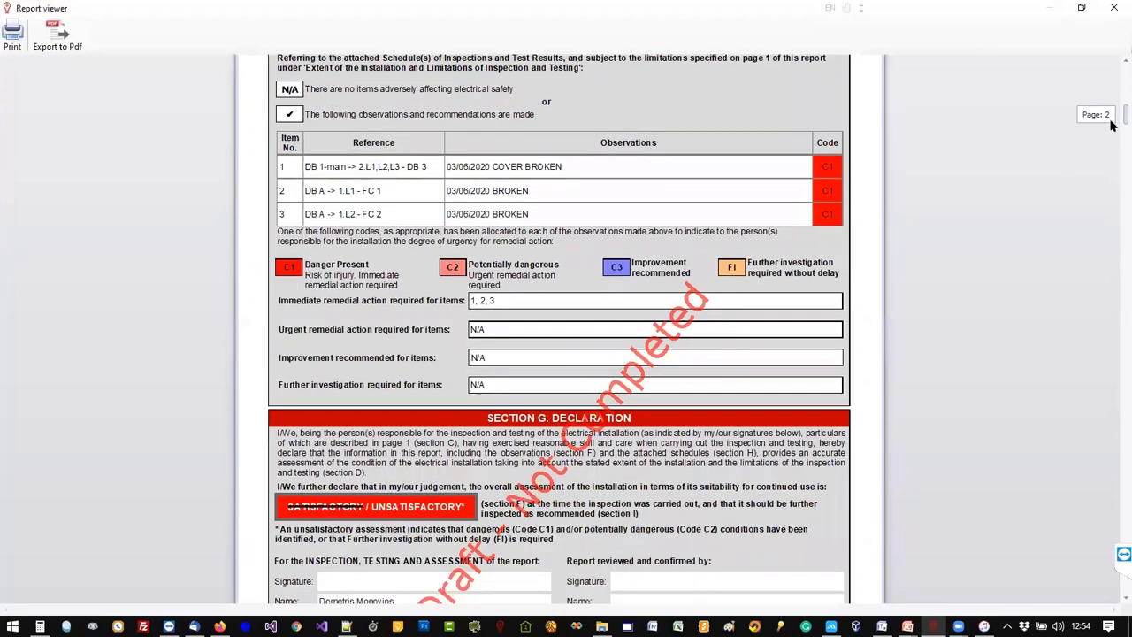
scroll(1112, 163, down, 20)
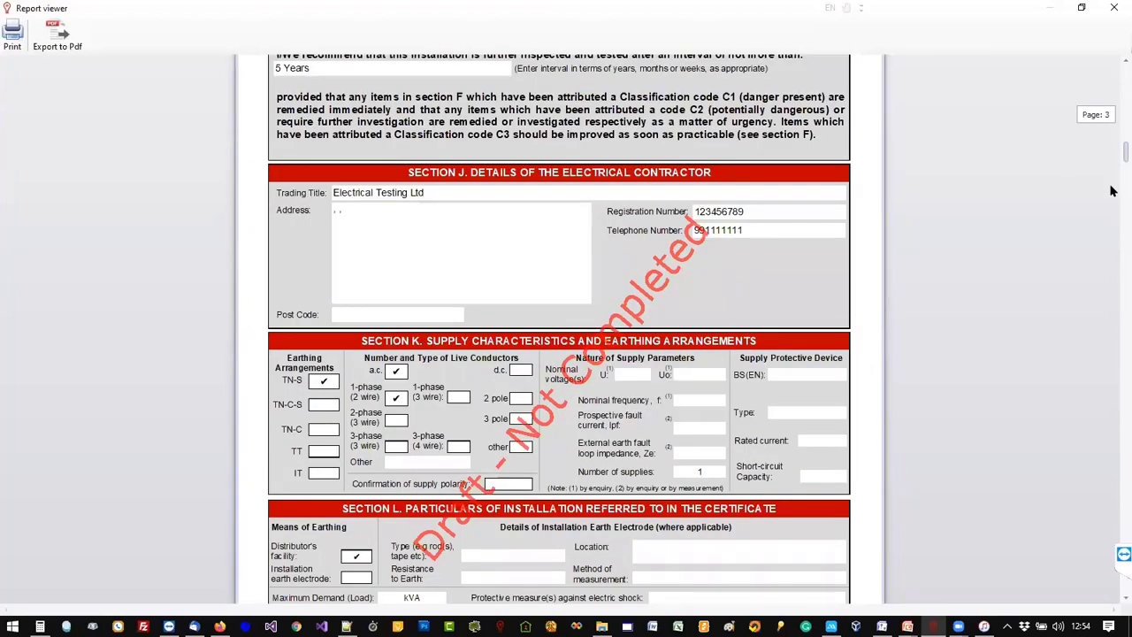
scroll(1113, 288, down, 20)
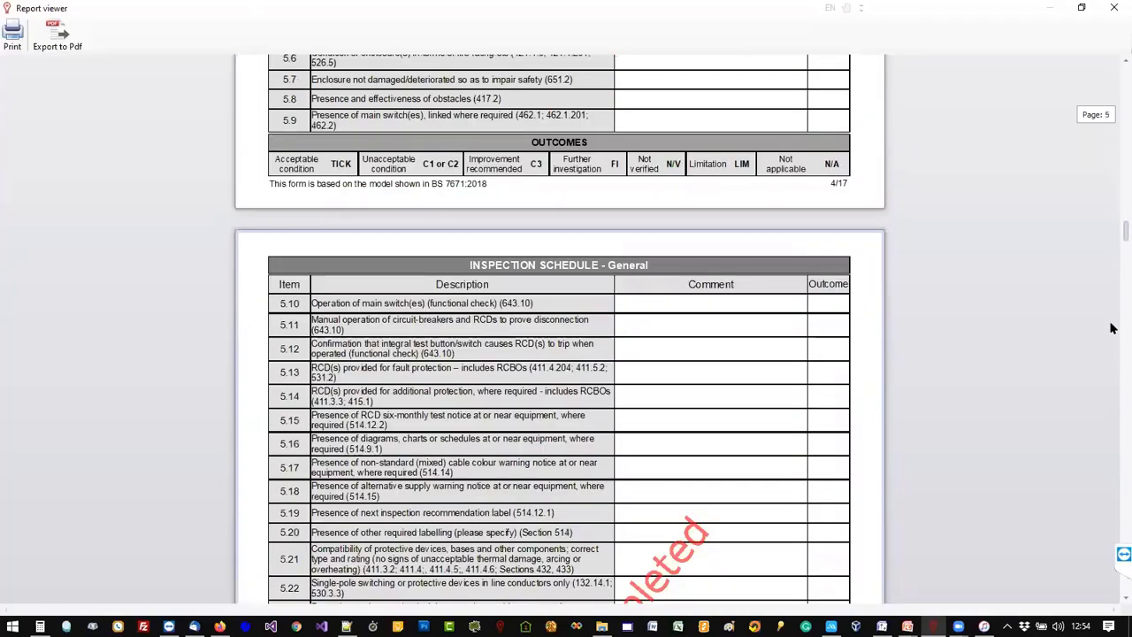
scroll(1112, 383, down, 20)
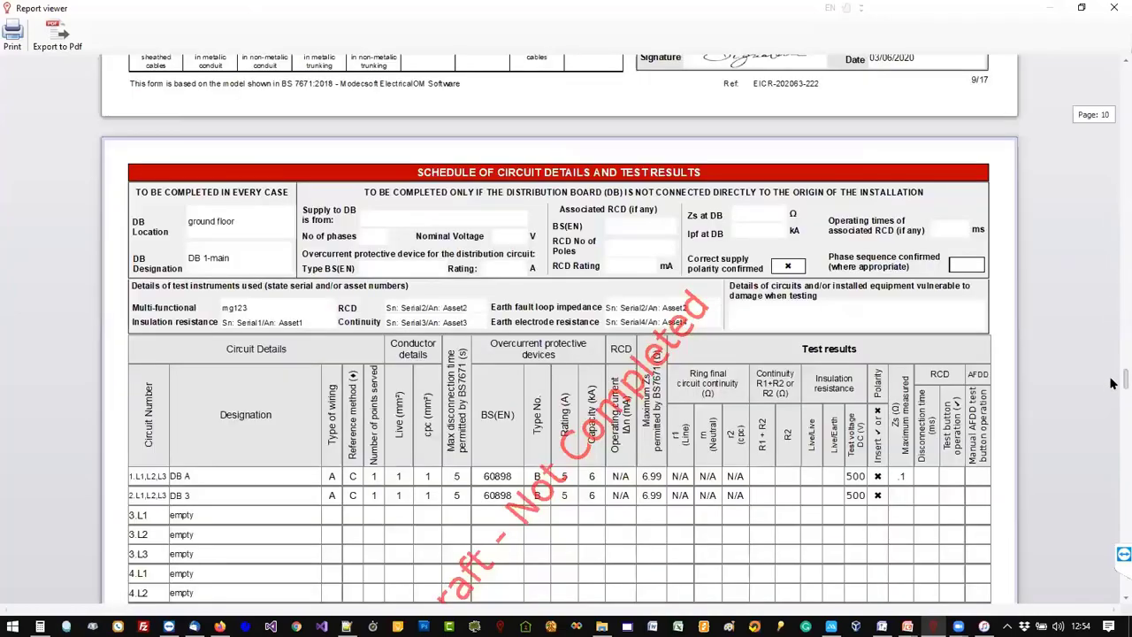
scroll(1113, 408, down, 10)
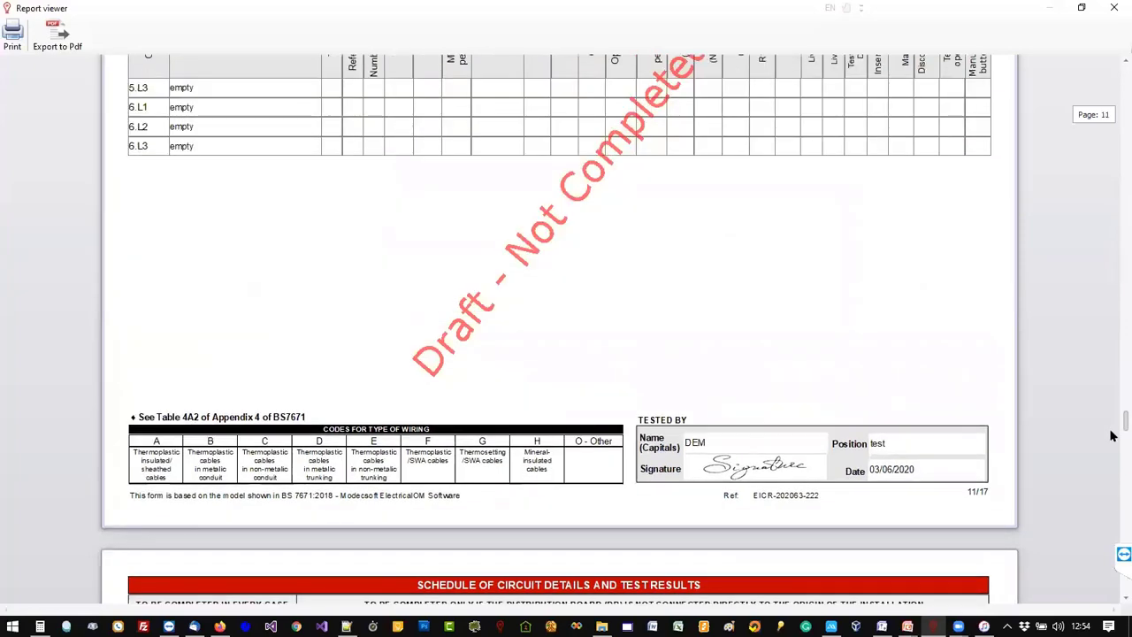
scroll(1113, 460, down, 14)
scroll(1113, 480, down, 20)
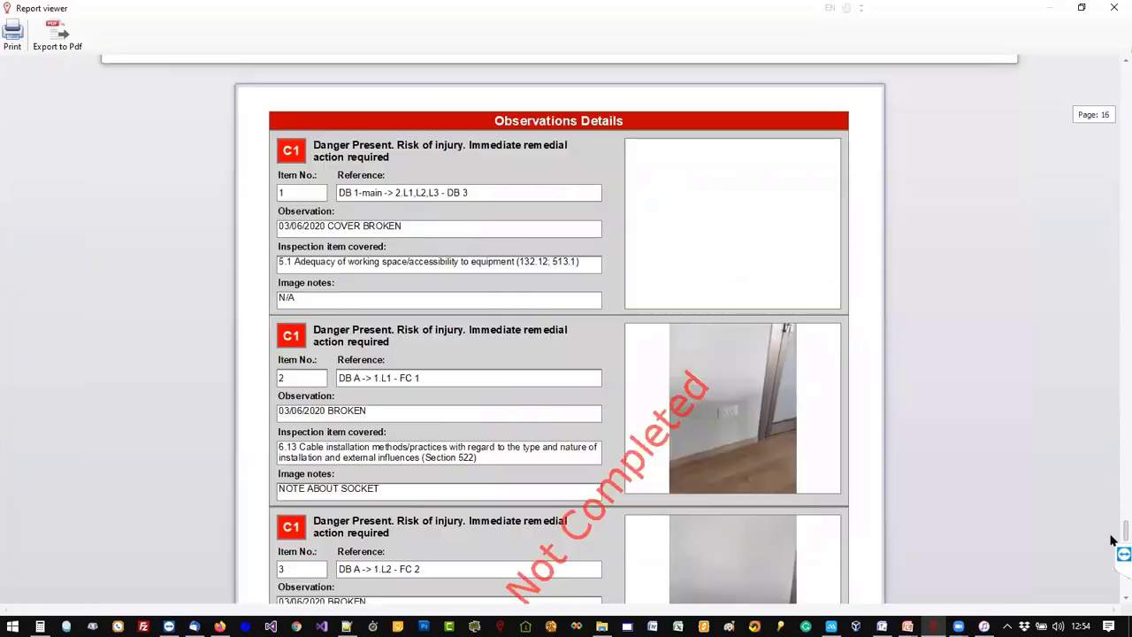
Examine the report's Observations Details page, including the references, inspection items, image notes and photos, and close the preview.
drag(1111, 536, 1111, 538)
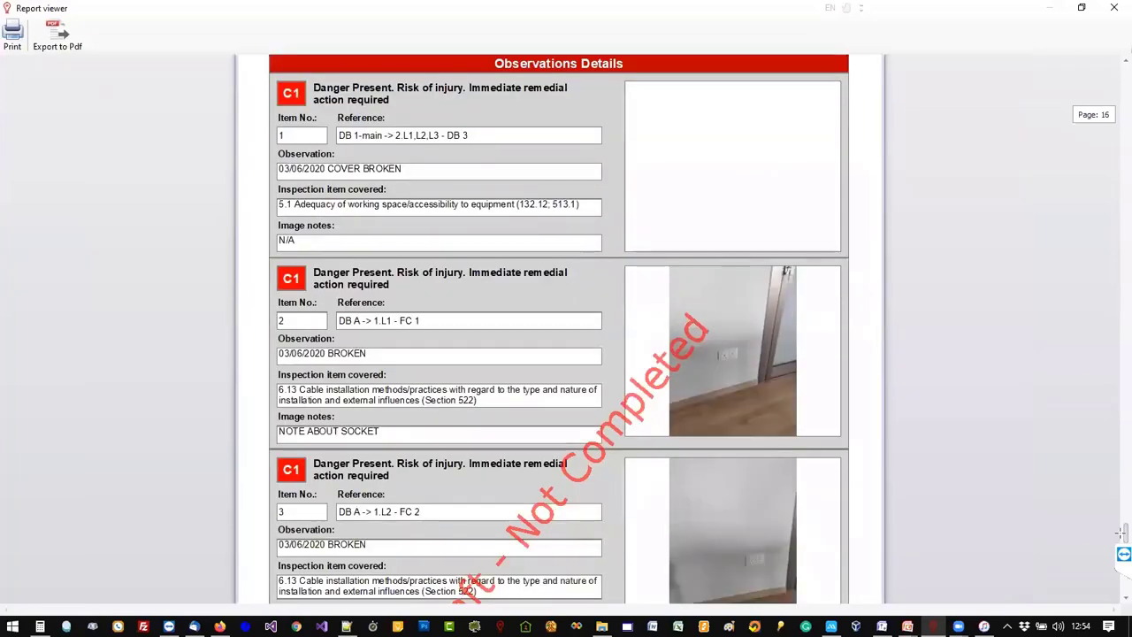
scroll(687, 223, down, 1)
scroll(636, 181, up, 2)
scroll(610, 212, down, 2)
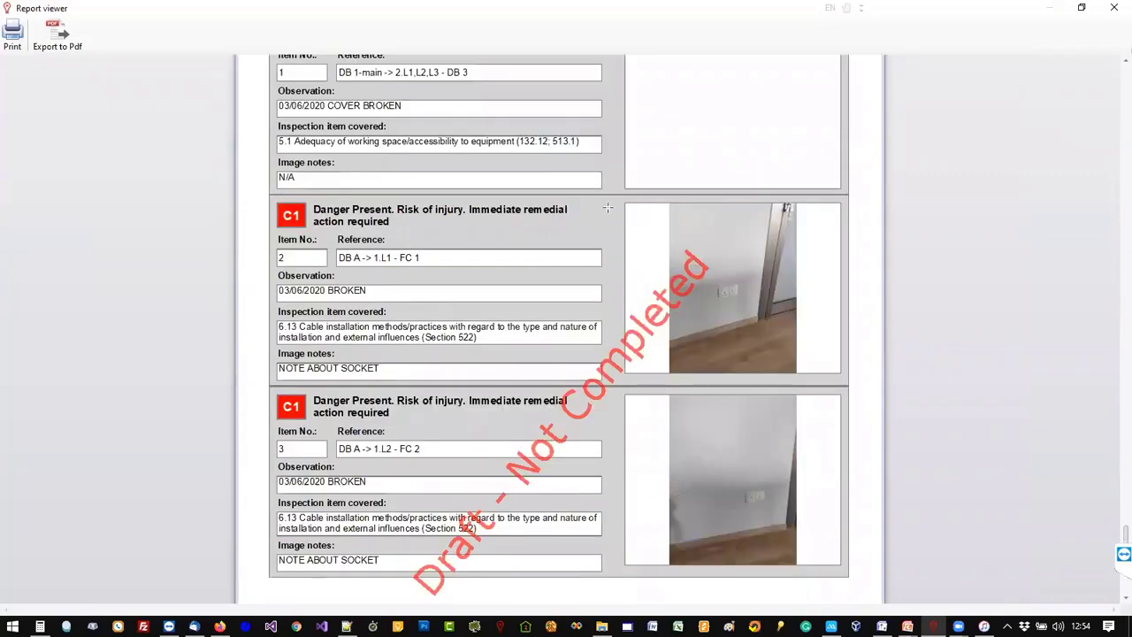
scroll(424, 303, up, 1)
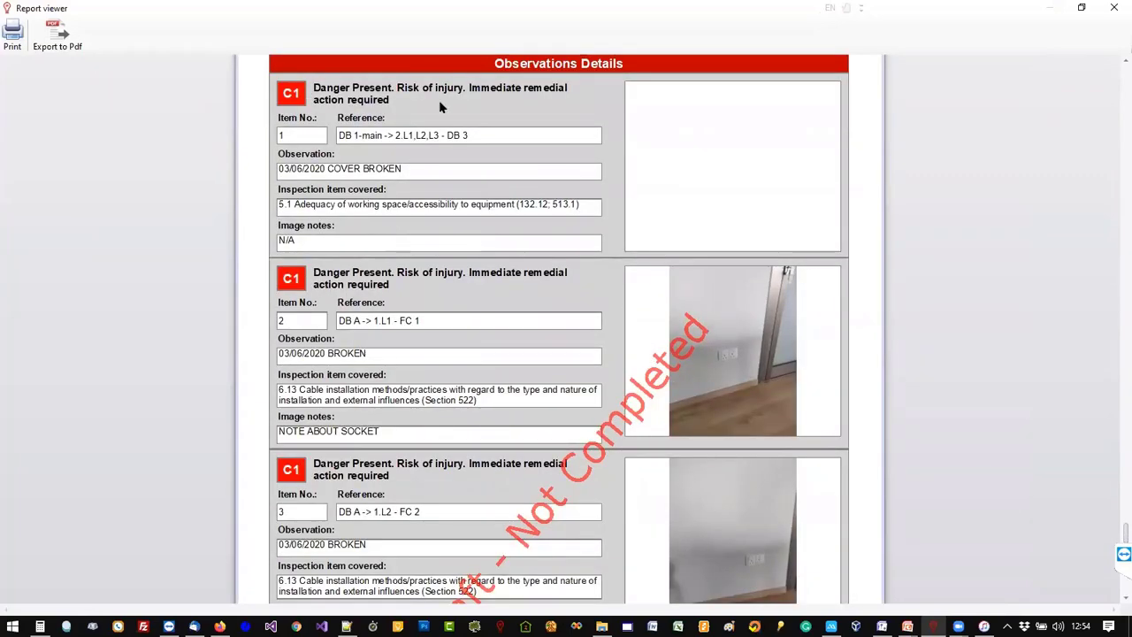
scroll(782, 272, down, 2)
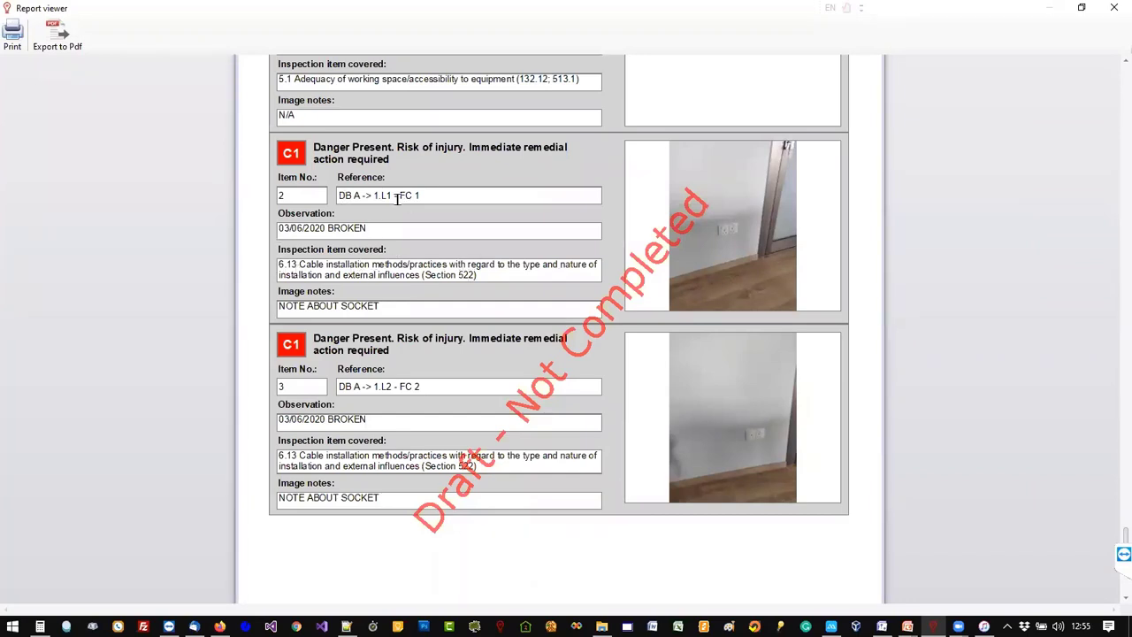
drag(397, 198, 407, 263)
drag(366, 231, 365, 314)
scroll(636, 366, up, 1)
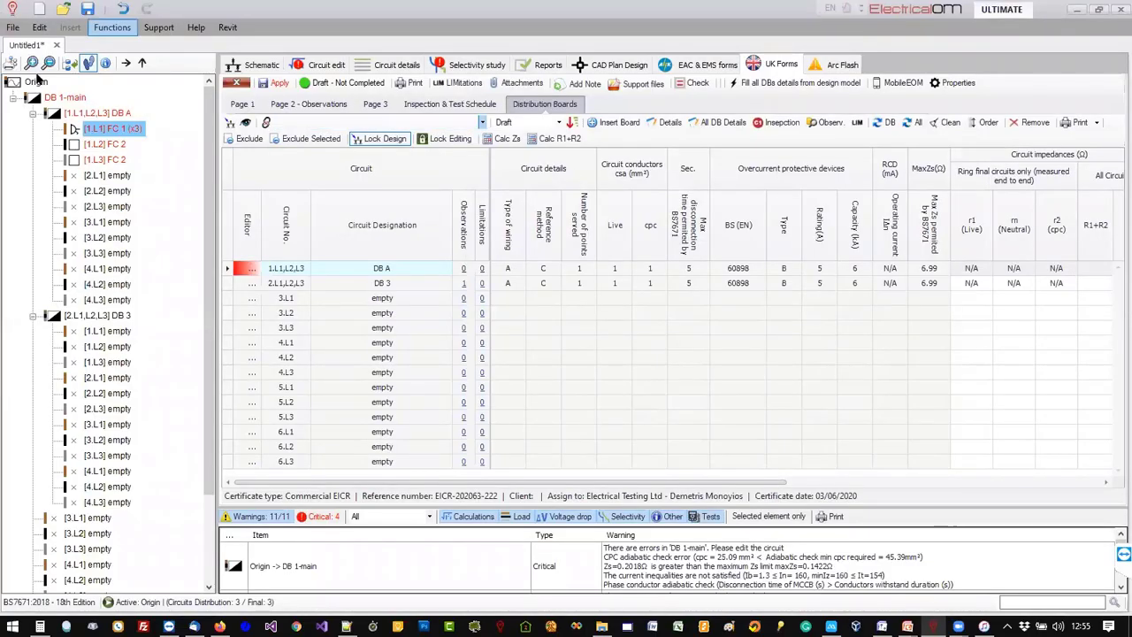
Collapse DB A and DB 3 in the project tree and show the installation's schematic.
click(33, 113)
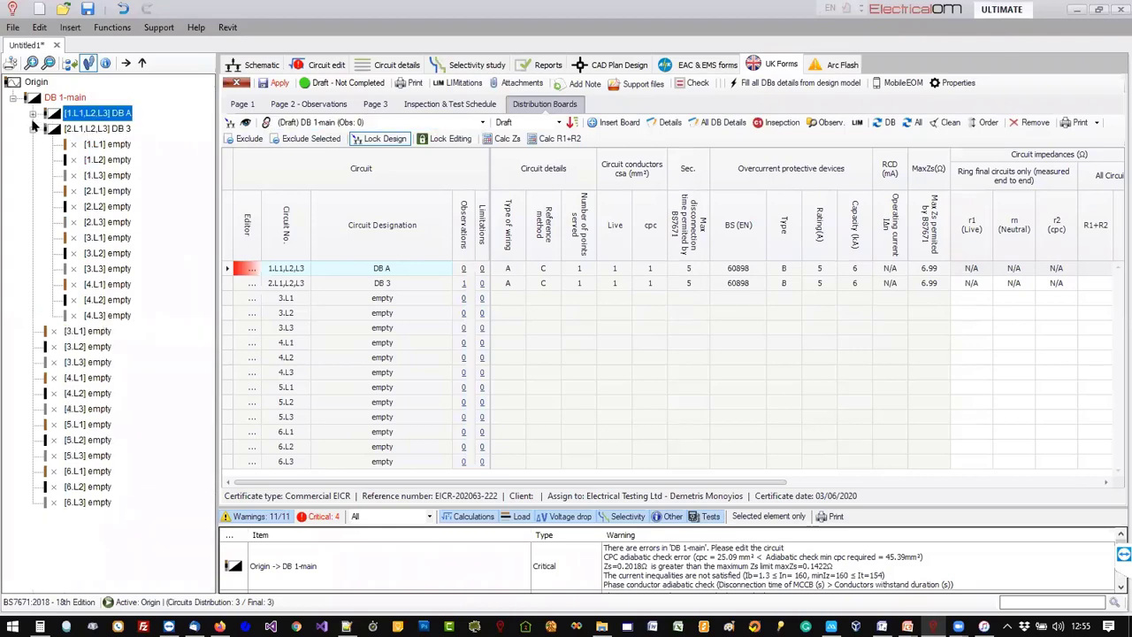
click(33, 129)
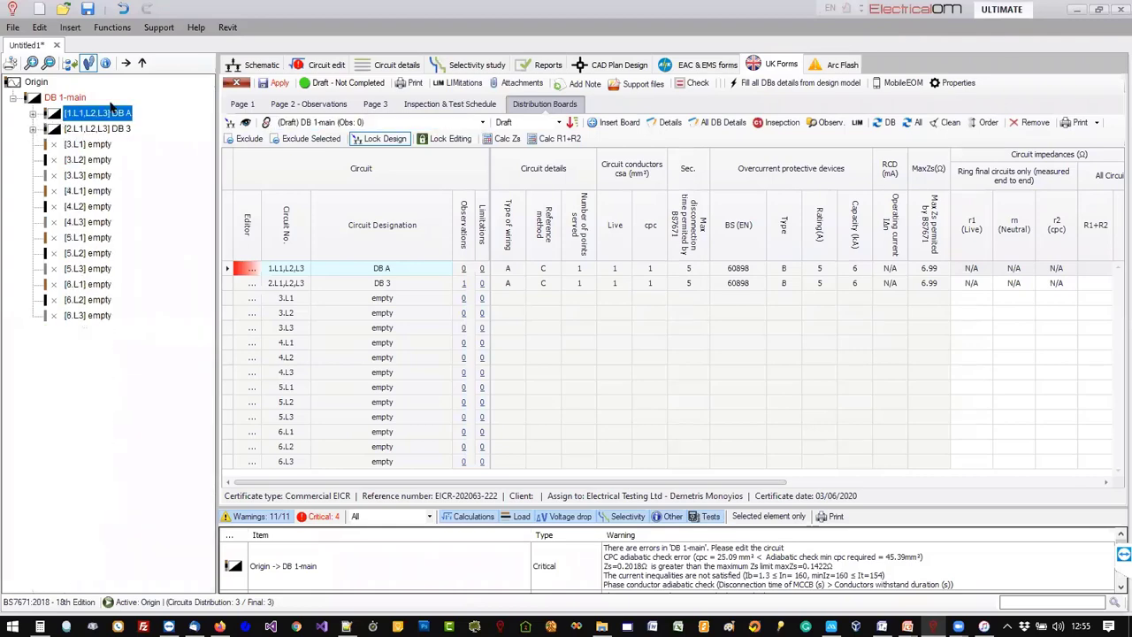
click(260, 64)
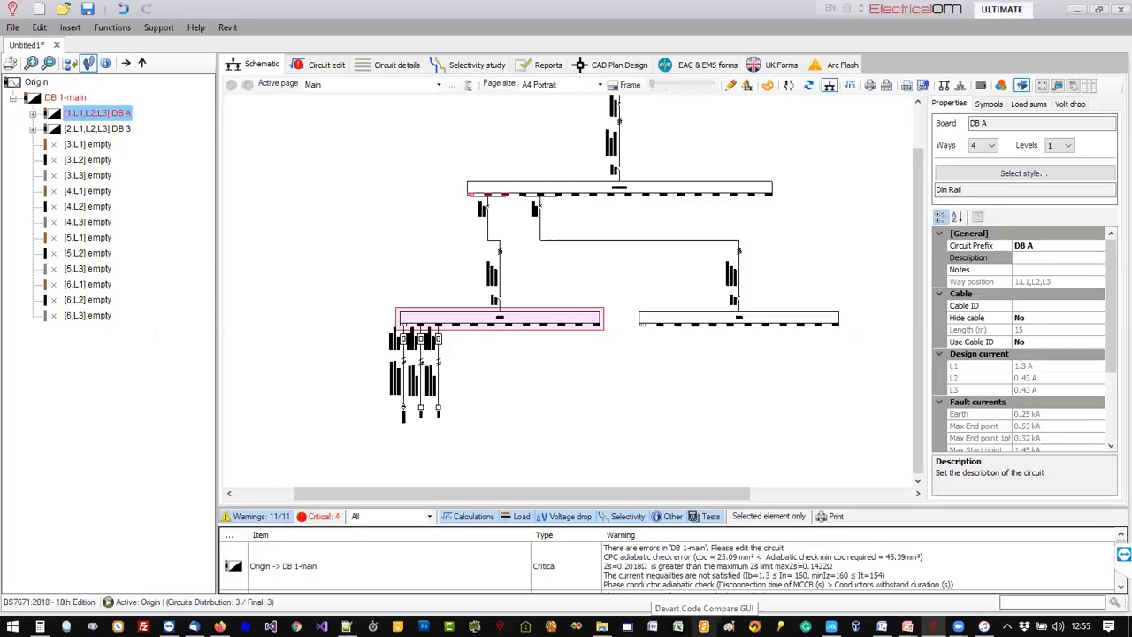
Switch to the MobileEOM phone app and start a new project, discarding the unsaved one.
click(831, 626)
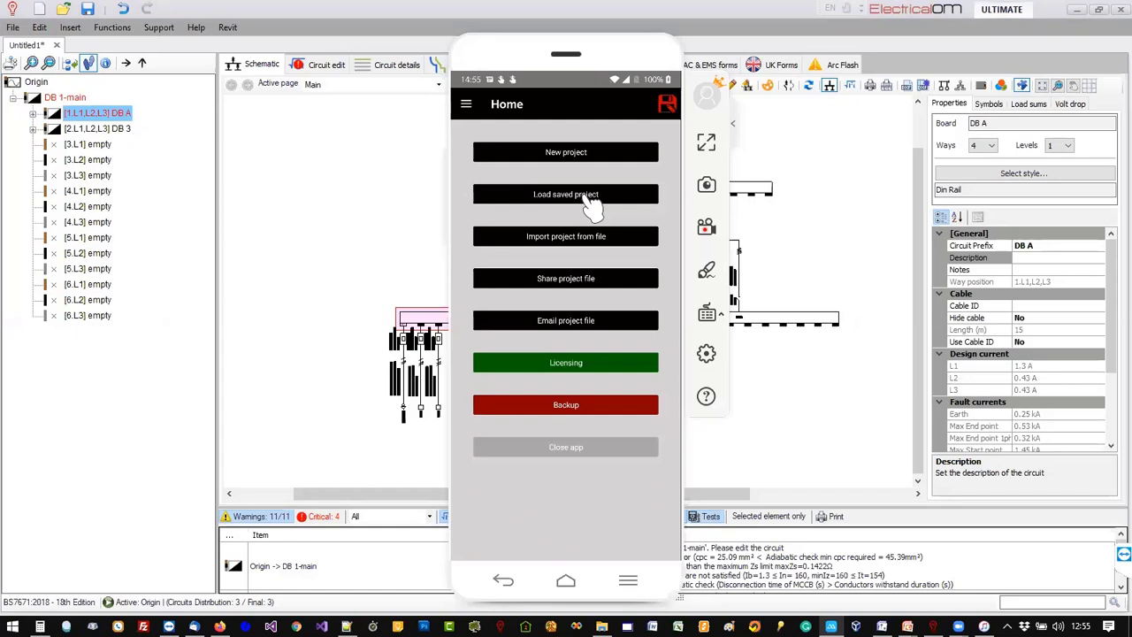
click(587, 198)
click(591, 205)
click(591, 205)
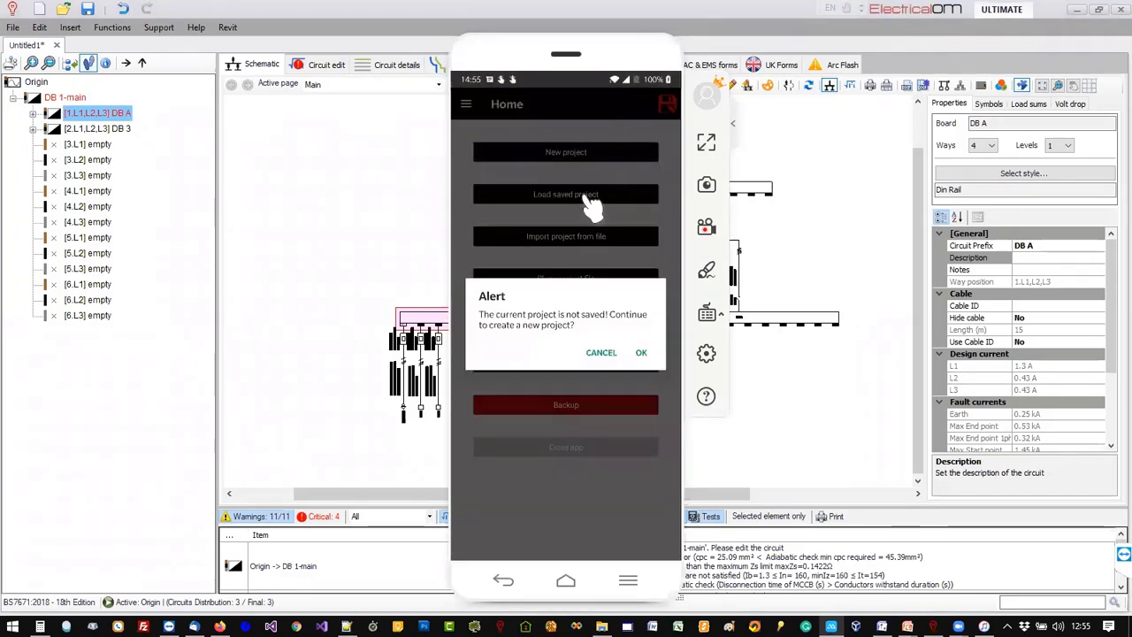
click(644, 353)
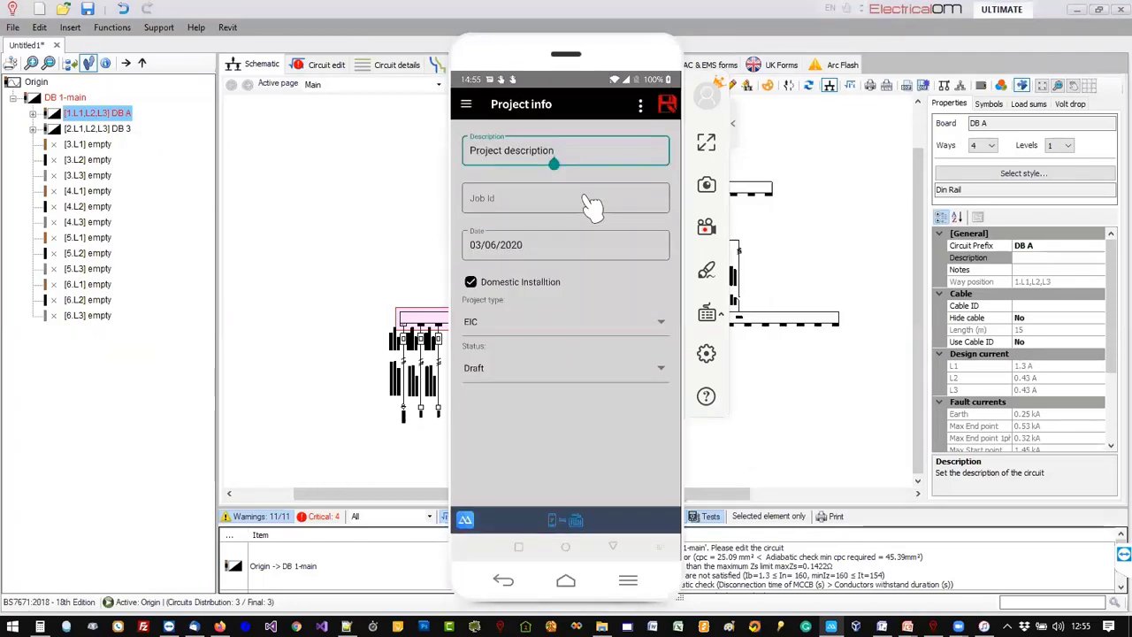
Replace the new project's description with "db f" and set its job ID to 123.
key(BackSpace)
key(BackSpace)
key(BackSpace)
key(BackSpace)
key(BackSpace)
key(BackSpace)
key(BackSpace)
key(BackSpace)
key(BackSpace)
key(BackSpace)
key(BackSpace)
key(BackSpace)
key(BackSpace)
key(BackSpace)
key(BackSpace)
key(BackSpace)
key(BackSpace)
key(BackSpace)
key(BackSpace)
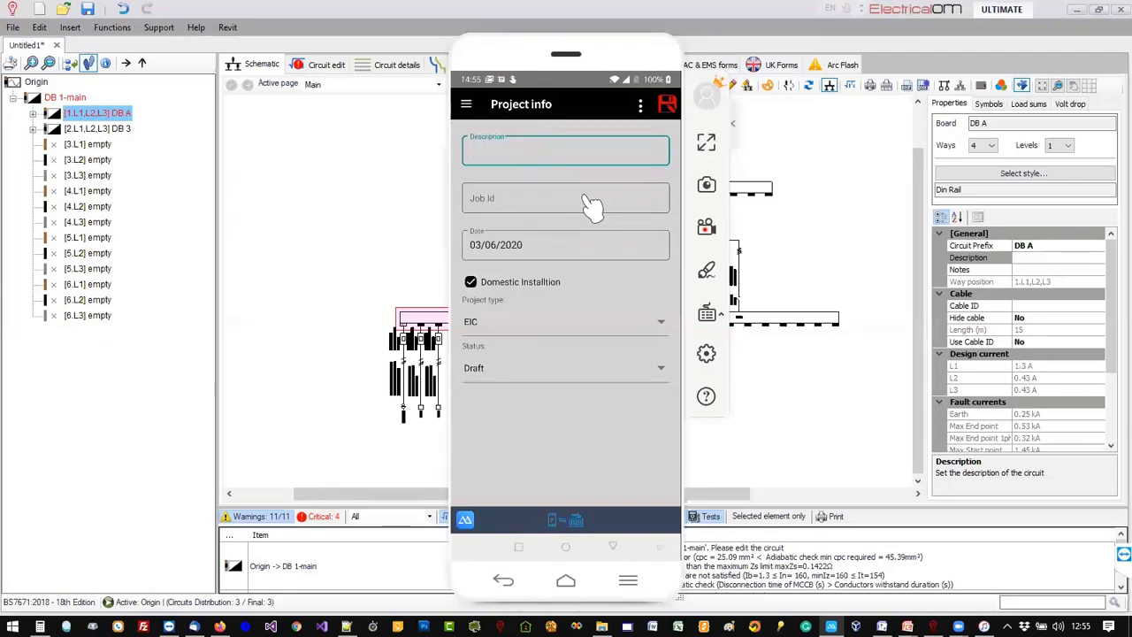
text(db f)
click(575, 200)
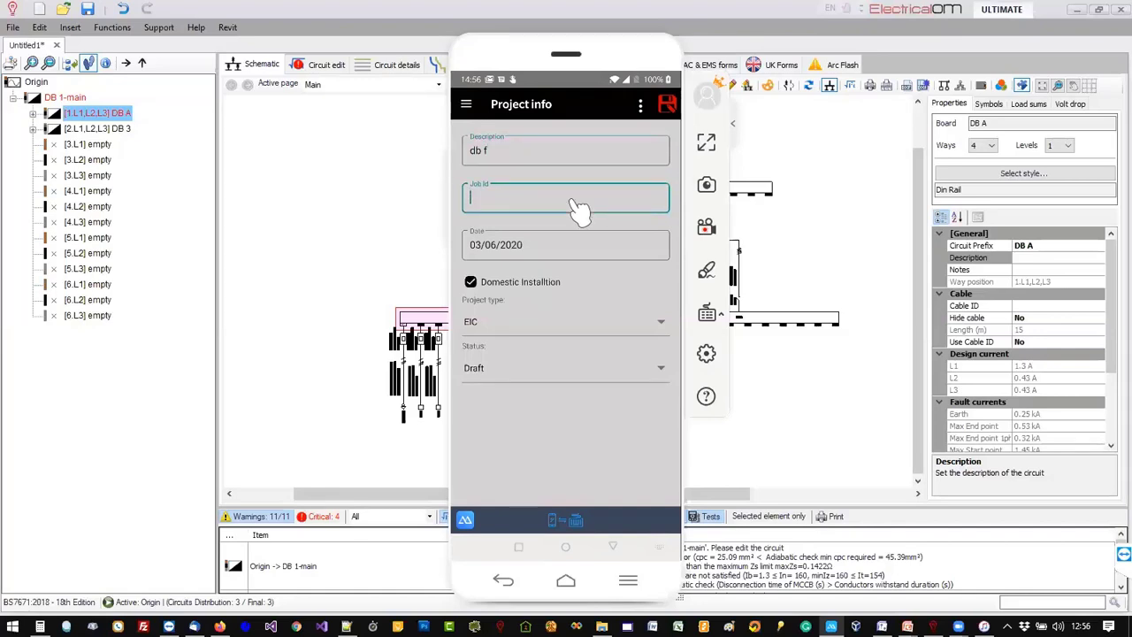
text(123)
Make the project a non-domestic EICR, and show the test instruments in the project defaults.
click(502, 283)
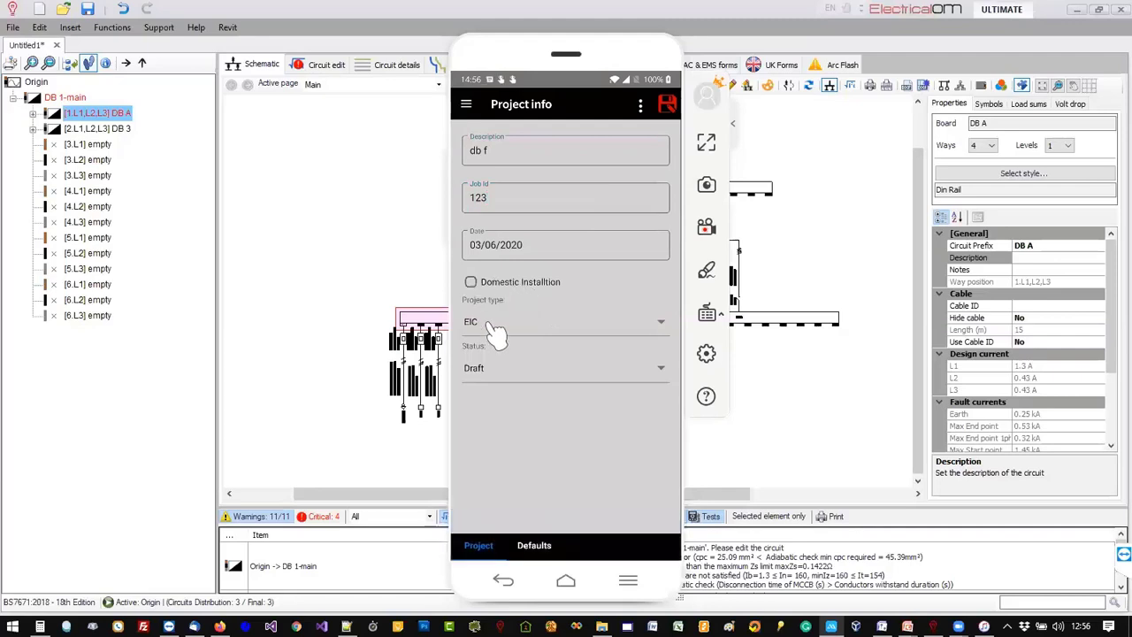
click(493, 326)
click(498, 376)
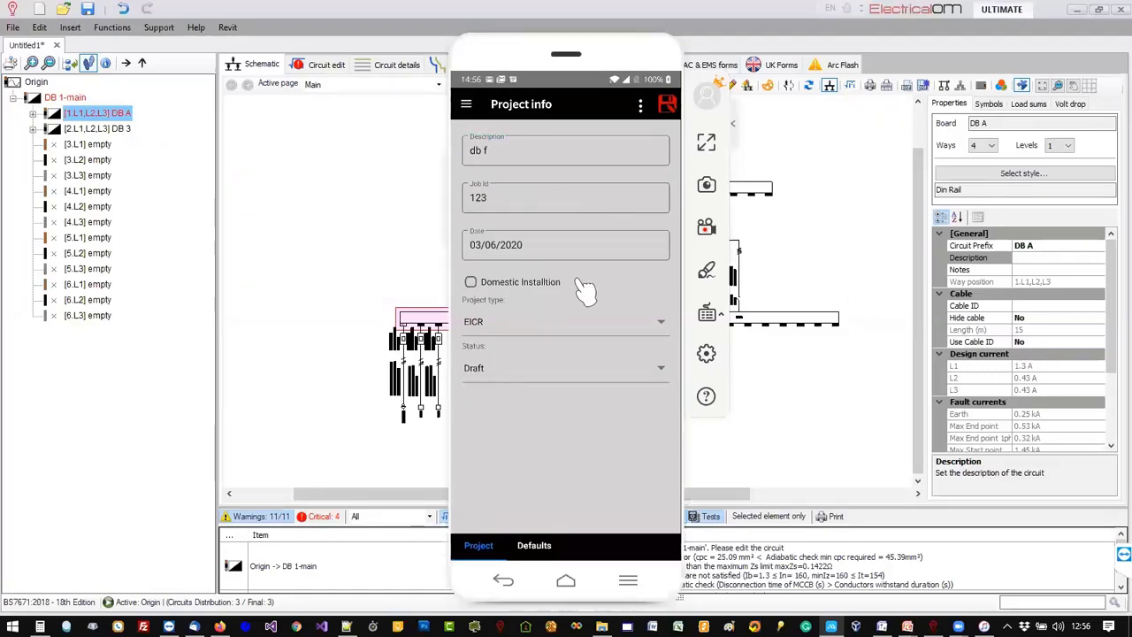
drag(576, 434, 476, 433)
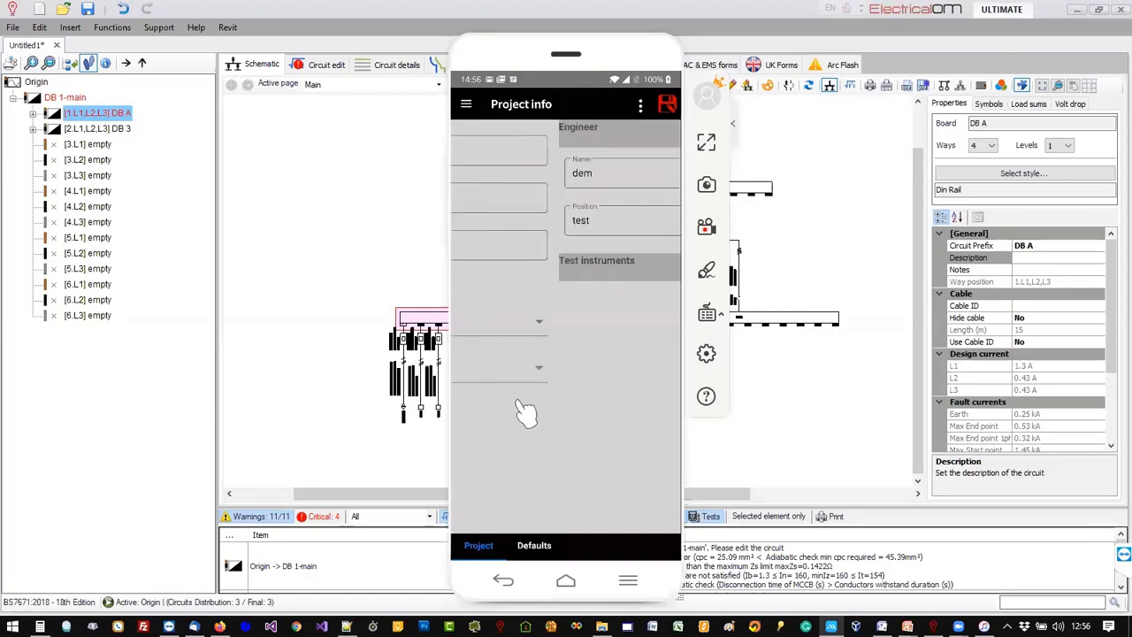
click(541, 265)
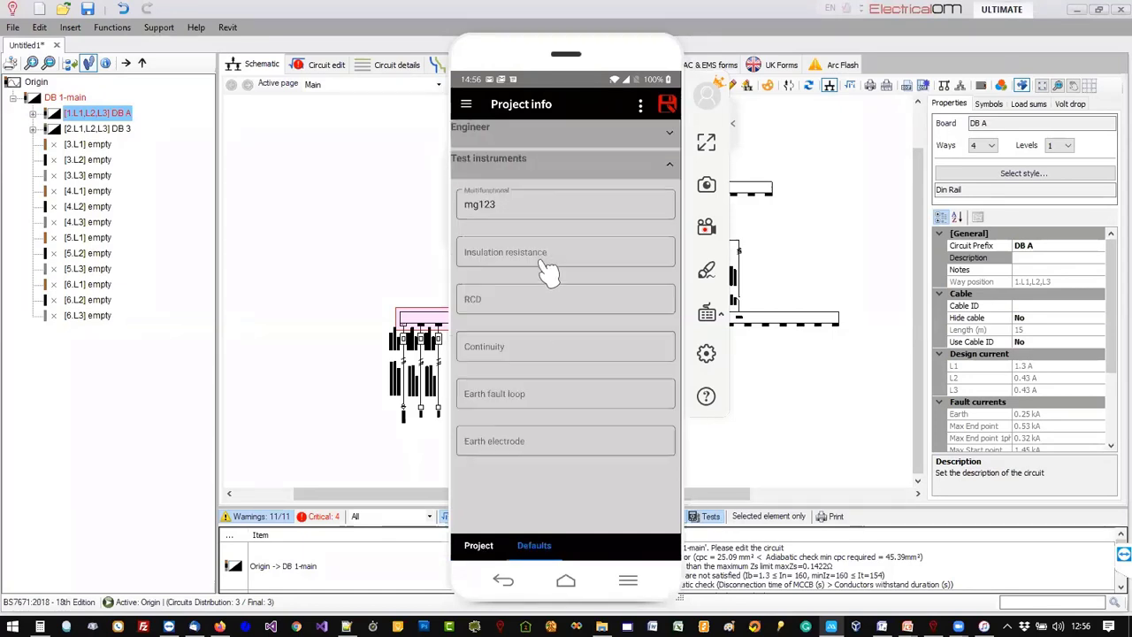
Go to the project's electrical distribution, switch from Origin to Unconnected, and select the Unconnected node.
click(466, 104)
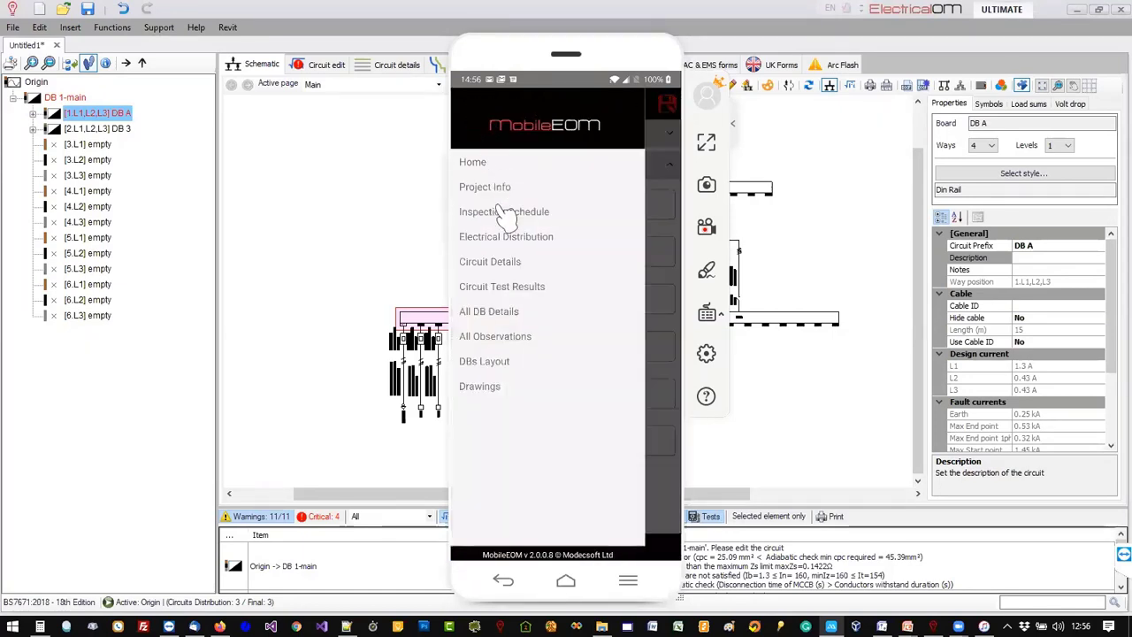
click(517, 248)
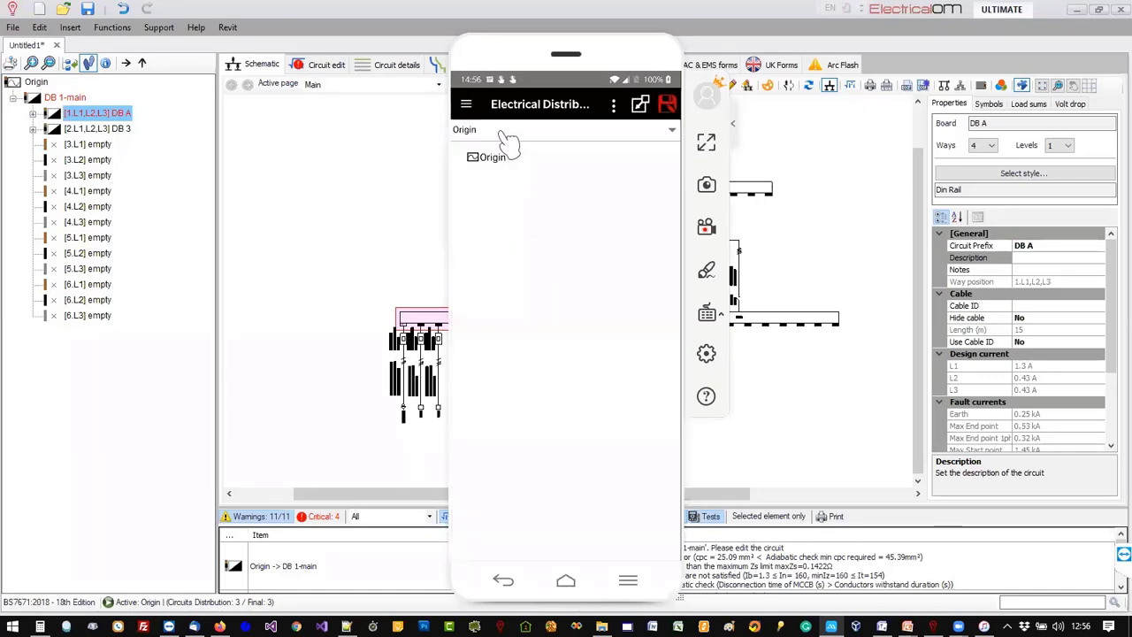
click(508, 133)
click(482, 175)
click(495, 158)
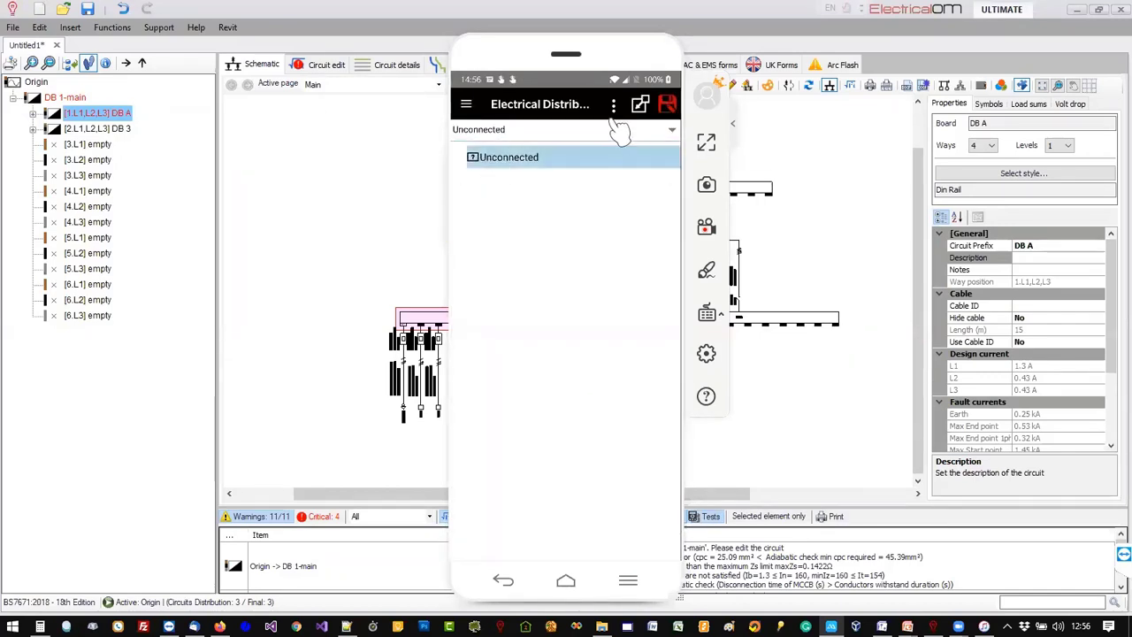
Insert a single-phase distribution board under Unconnected and expand it to show its ways.
click(643, 106)
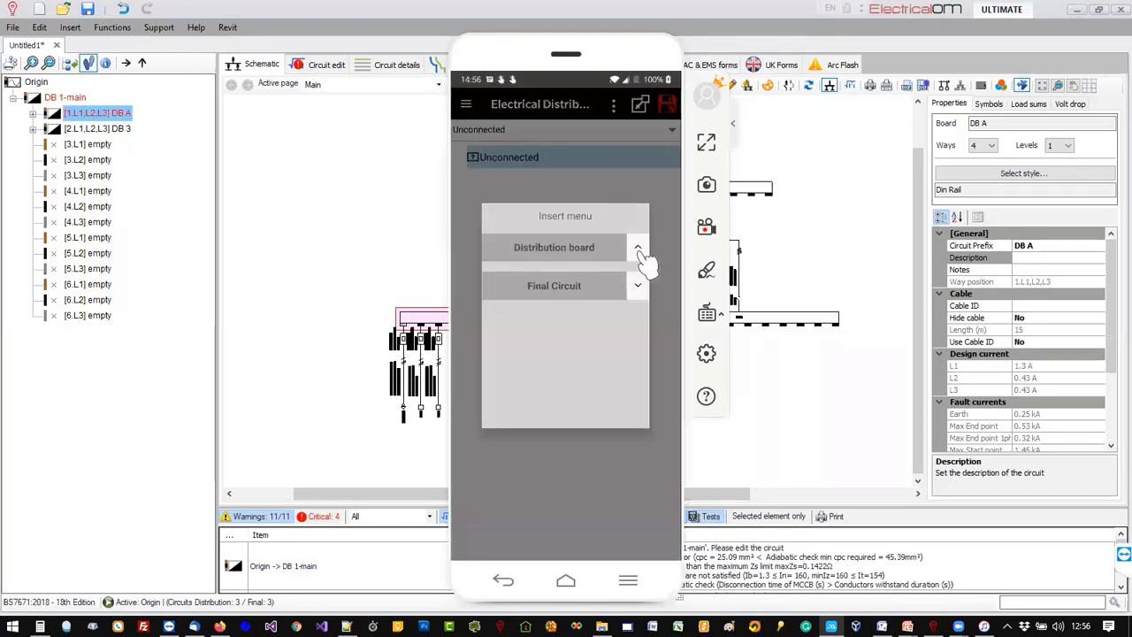
click(638, 249)
click(570, 302)
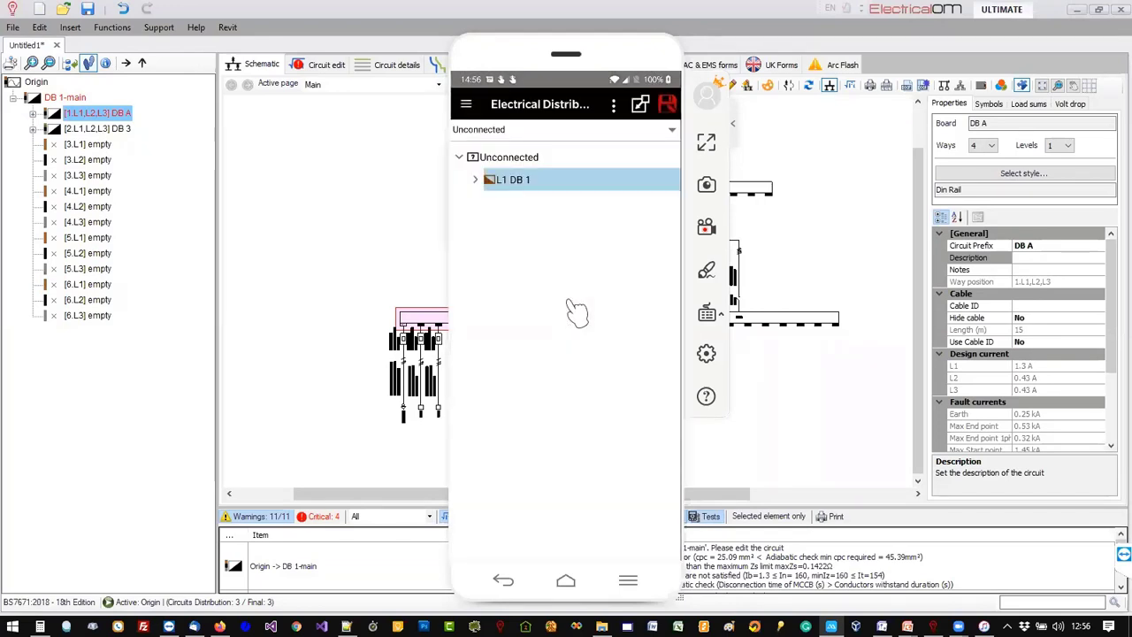
click(477, 180)
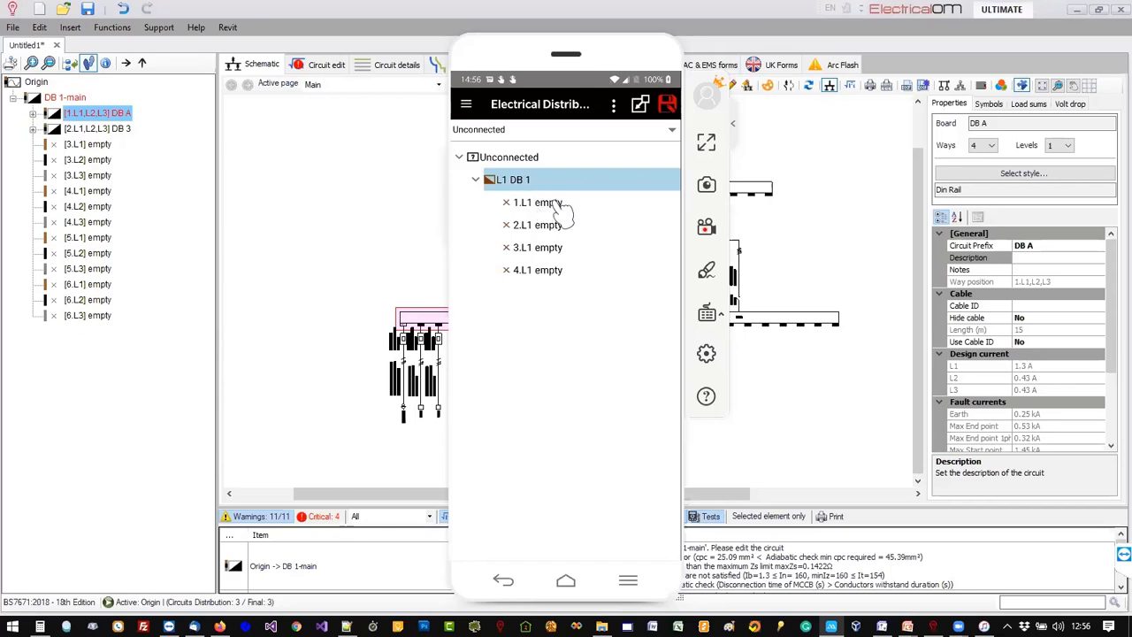
Load the FC 2 circuit template into the empty way 1.L1 of the new board.
click(552, 205)
click(607, 207)
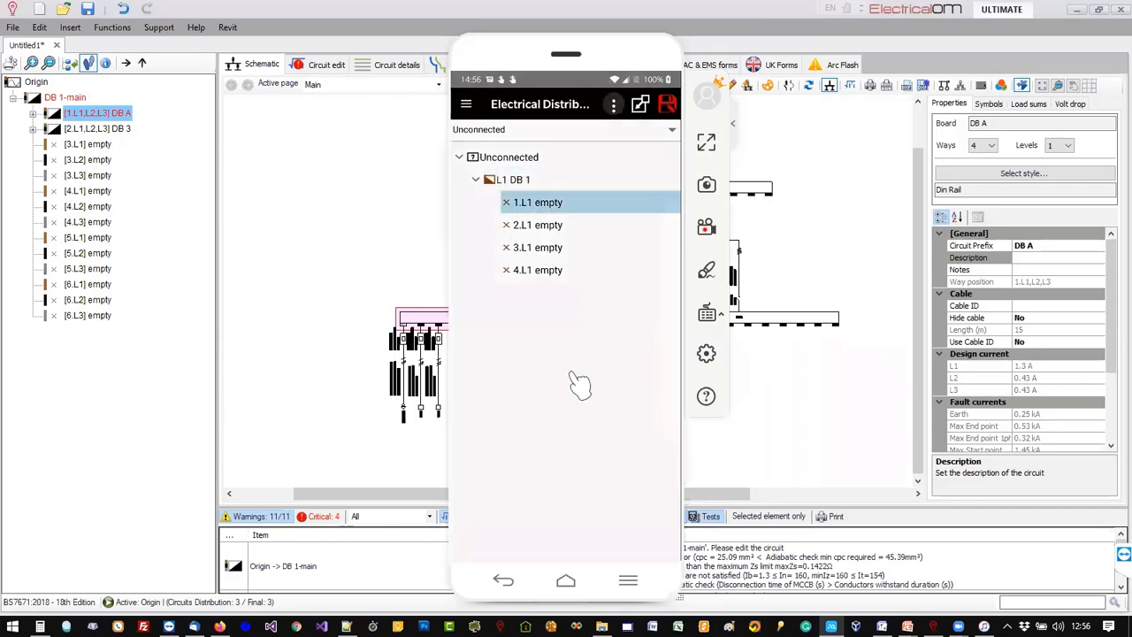
click(584, 358)
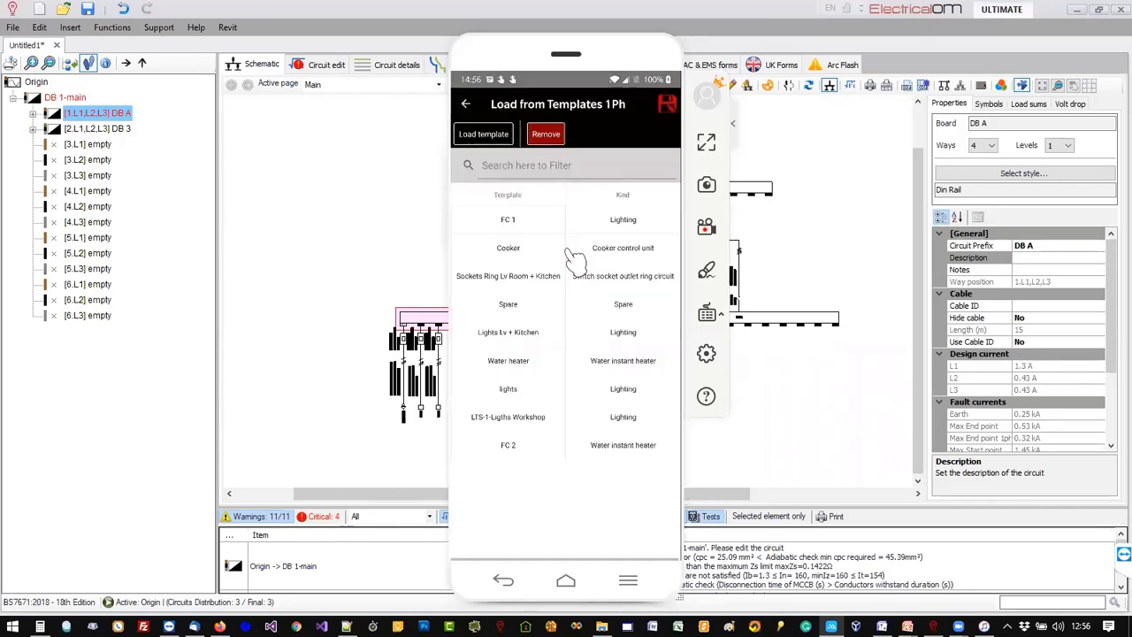
click(520, 449)
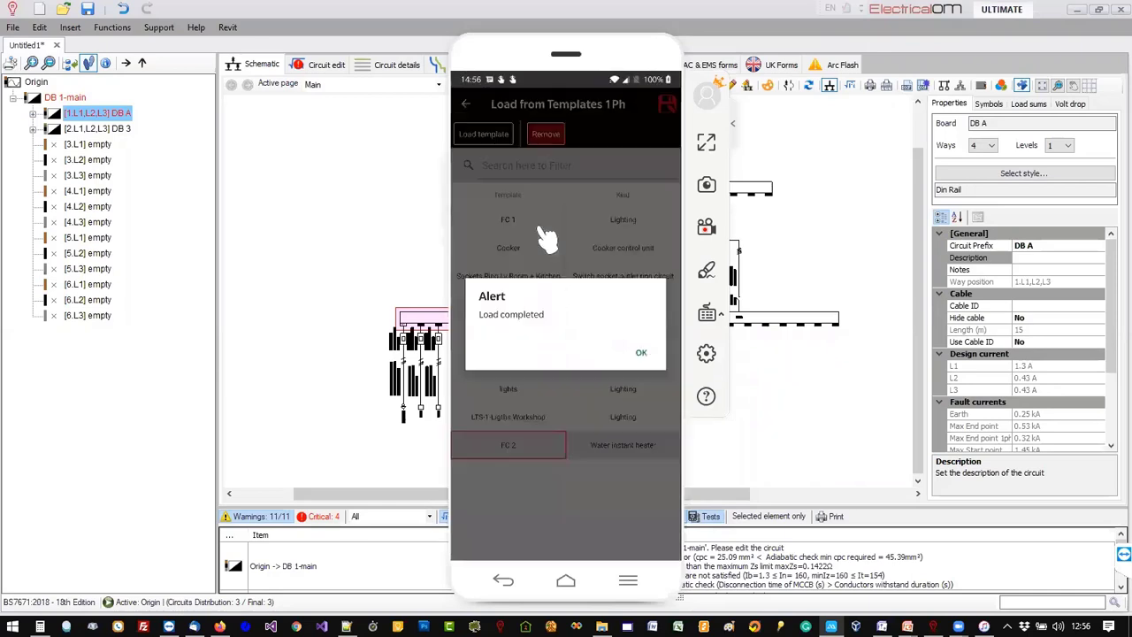
click(642, 353)
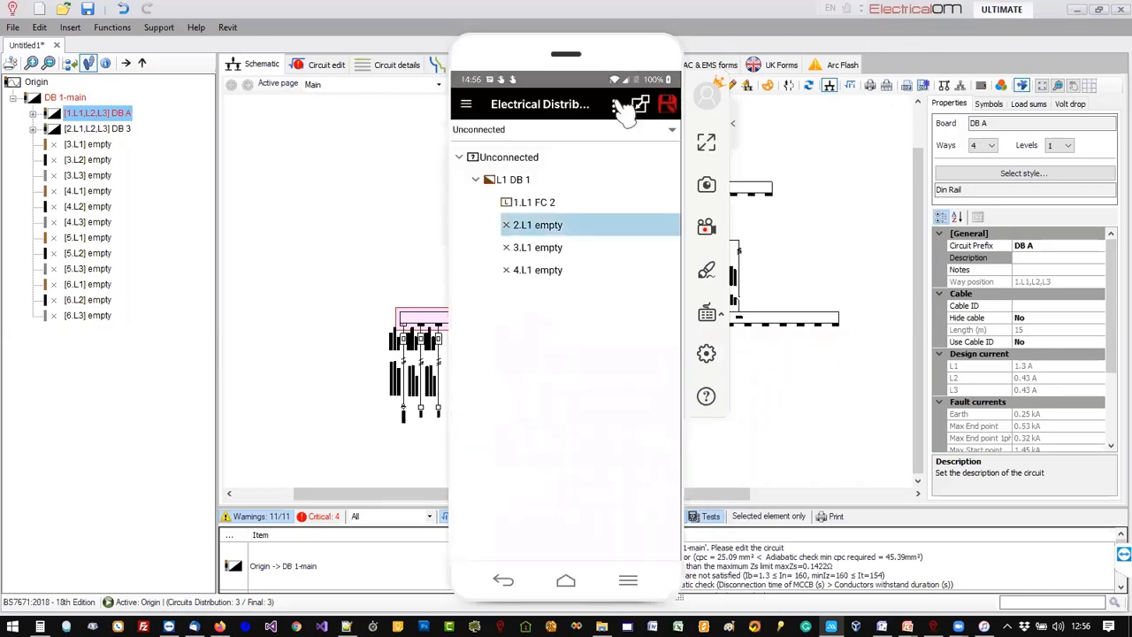
click(543, 228)
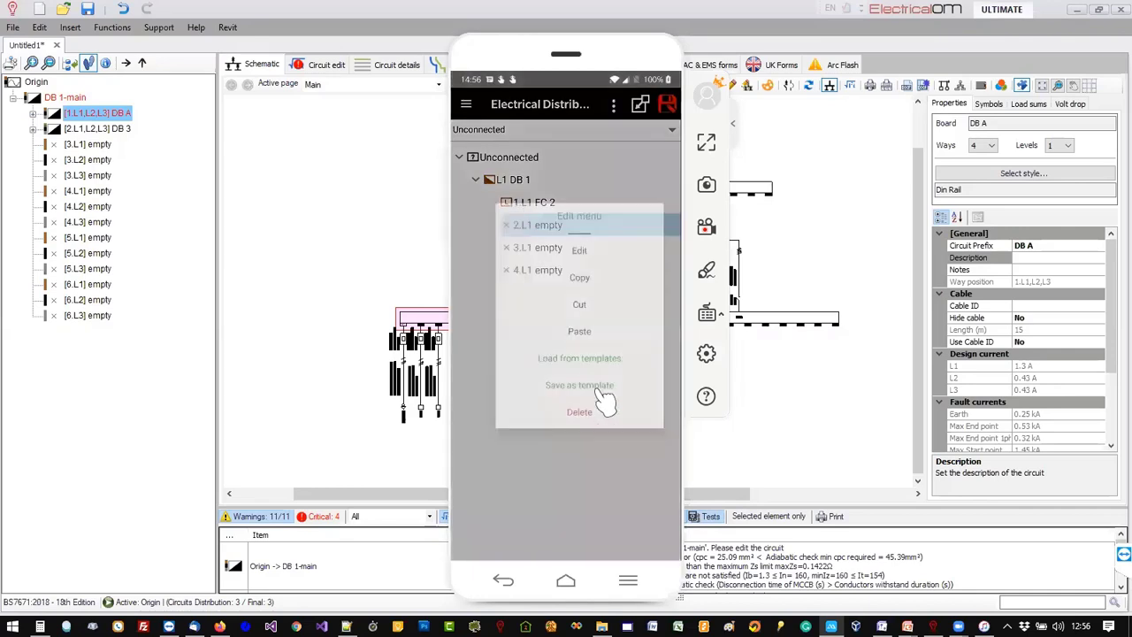
click(585, 386)
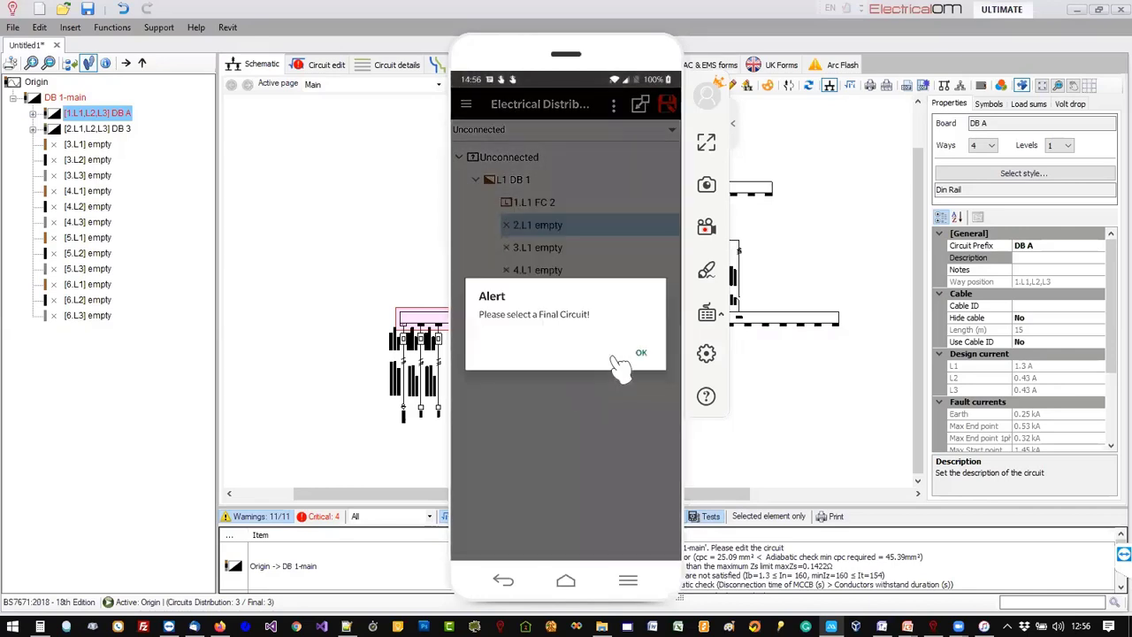
click(644, 353)
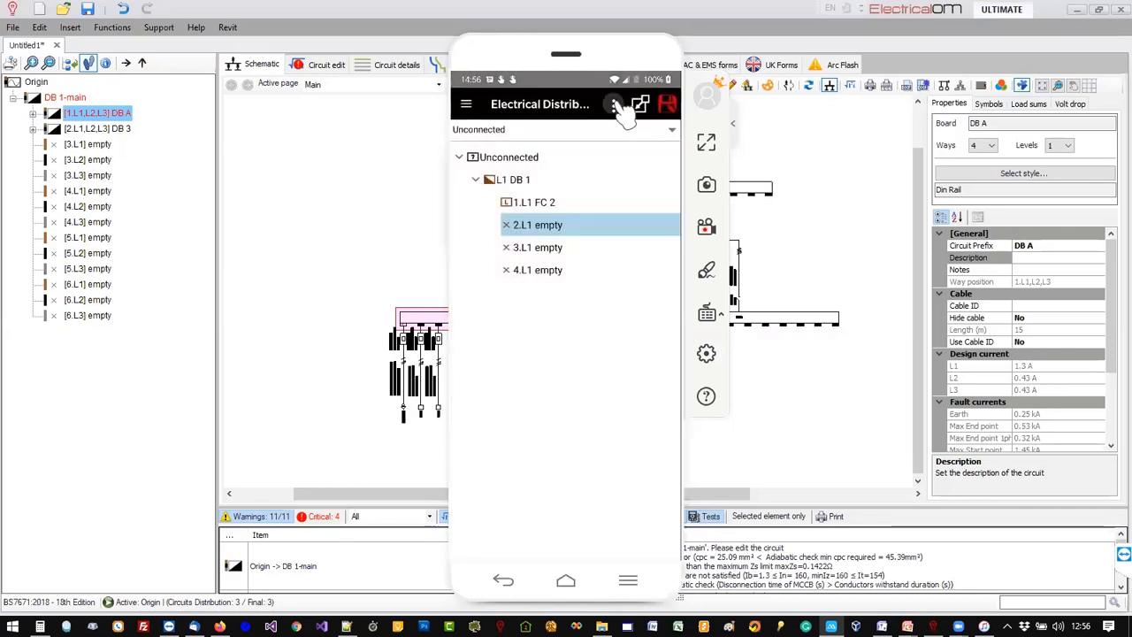
Open the single-phase circuit templates for the empty way 2.L1.
click(557, 221)
click(570, 364)
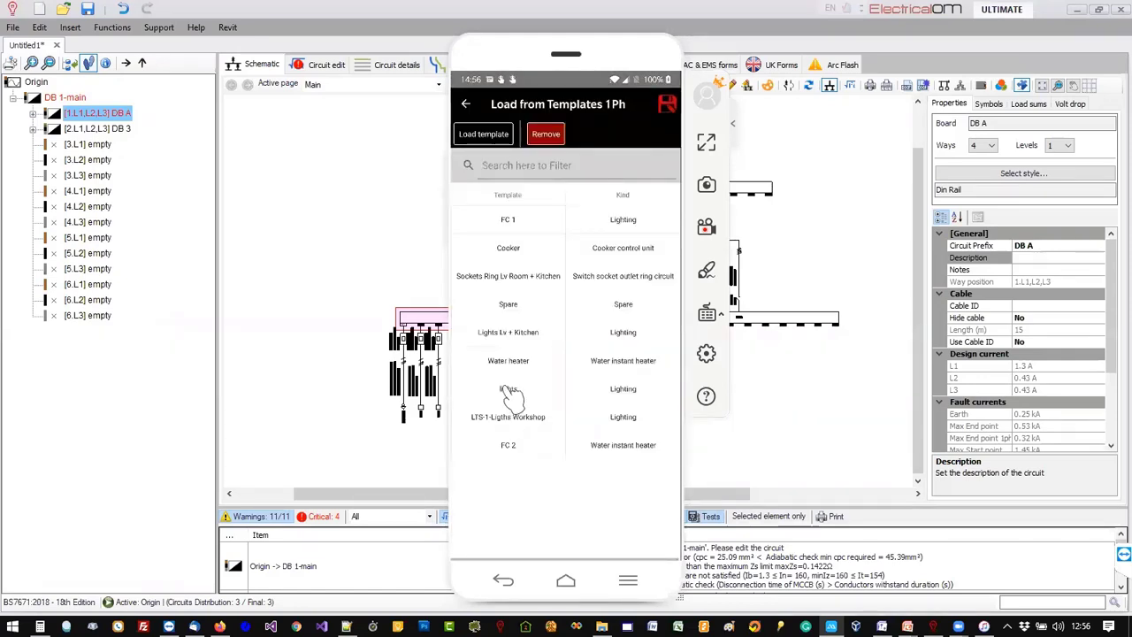
Load the lights template into the second way of distribution board DB 1.
click(509, 393)
click(641, 349)
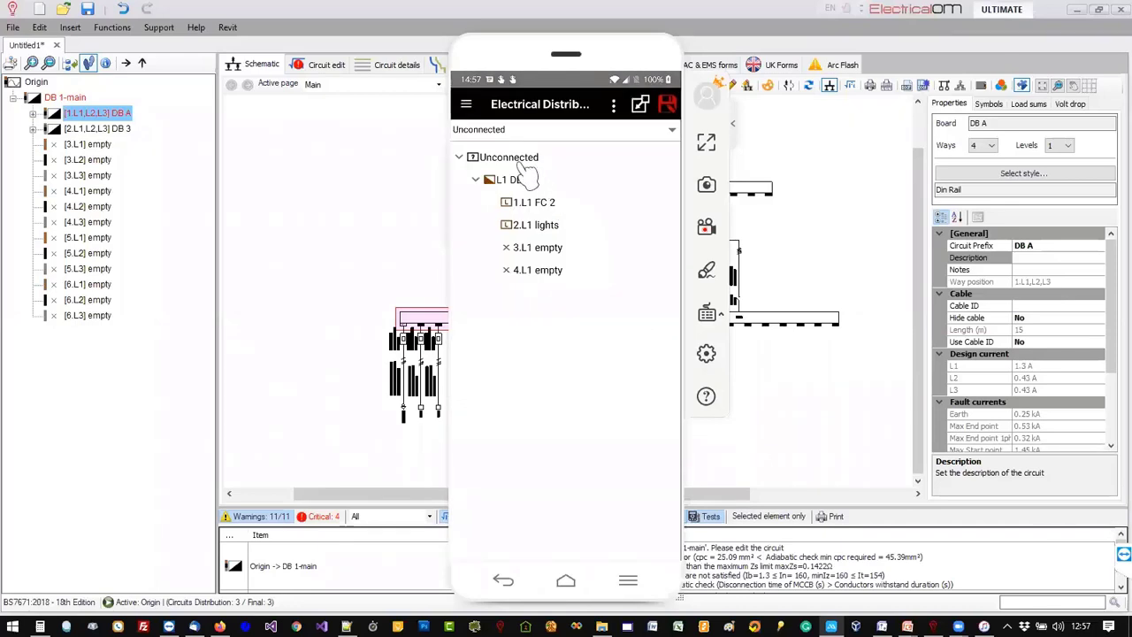
Insert a new single-phase distribution board under the Unconnected node and show its ways.
click(519, 157)
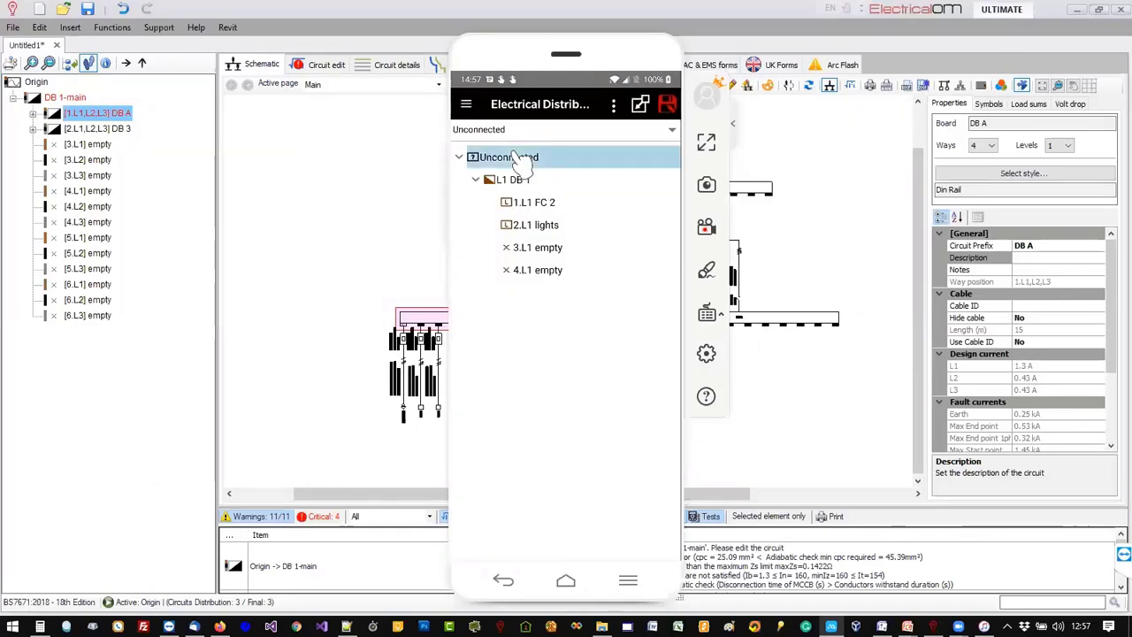
click(640, 106)
click(638, 247)
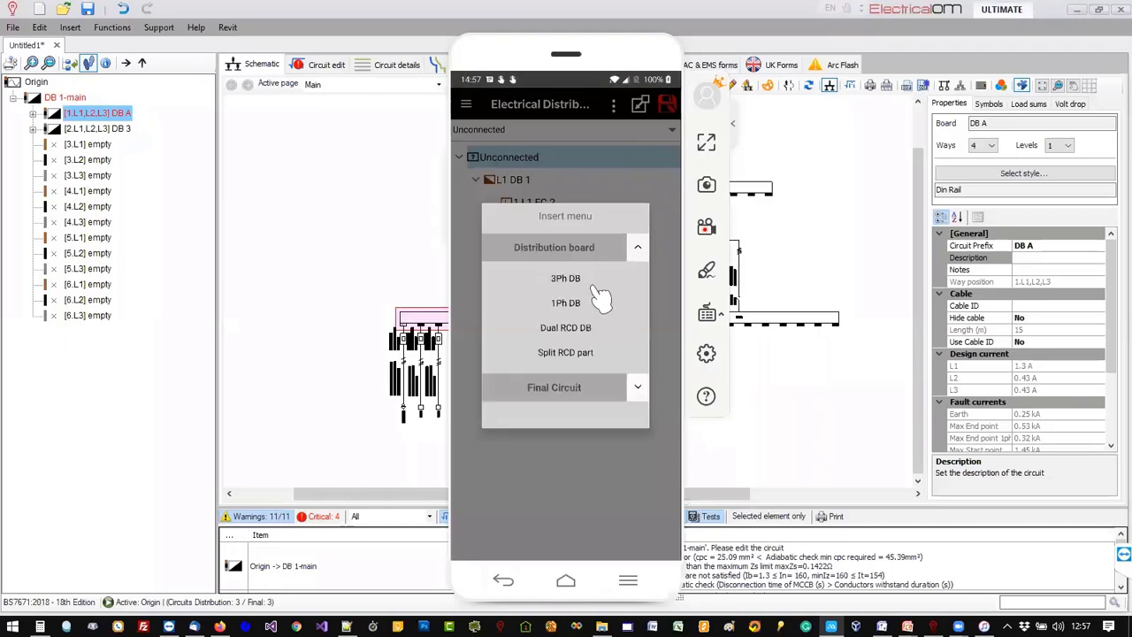
click(583, 306)
click(476, 203)
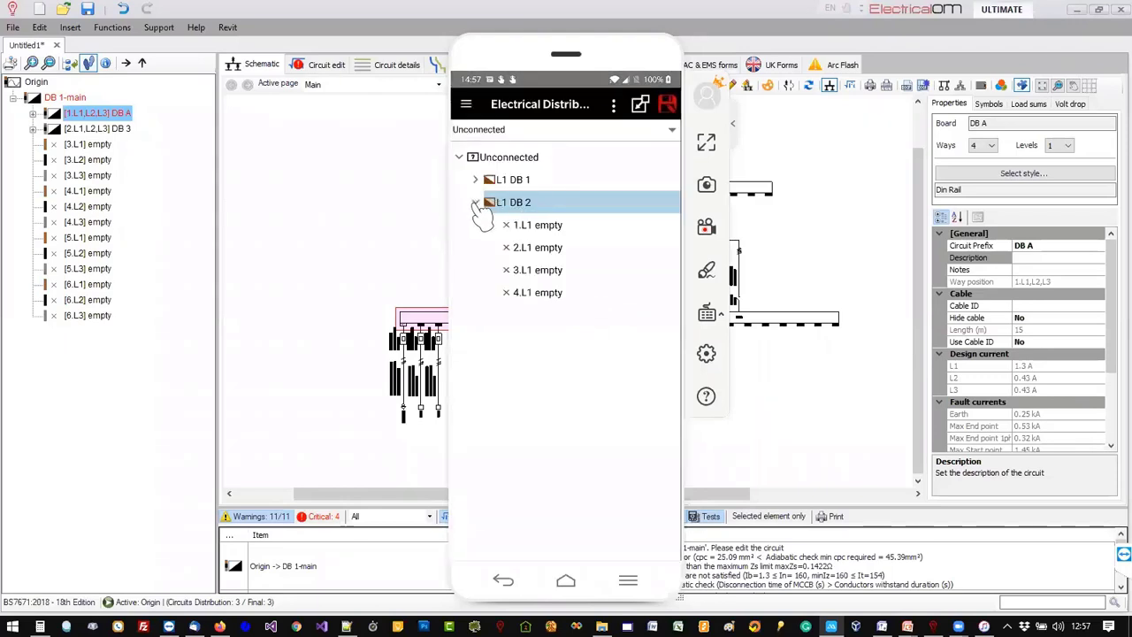
Copy the FC 2 circuit from the first way of DB 1.
click(475, 179)
click(538, 209)
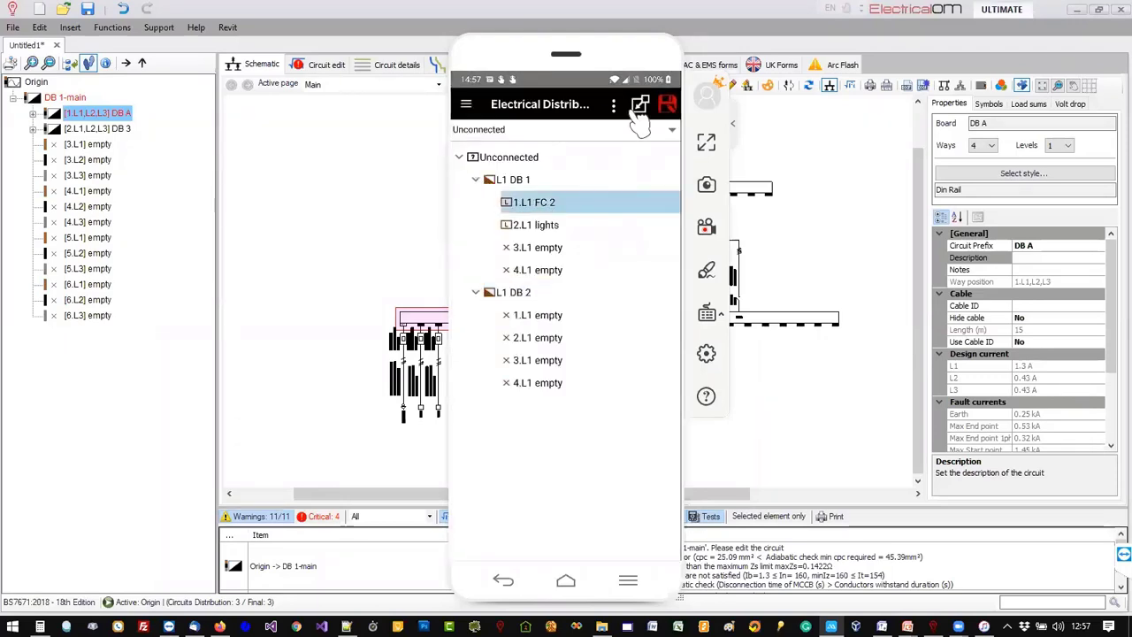
click(613, 104)
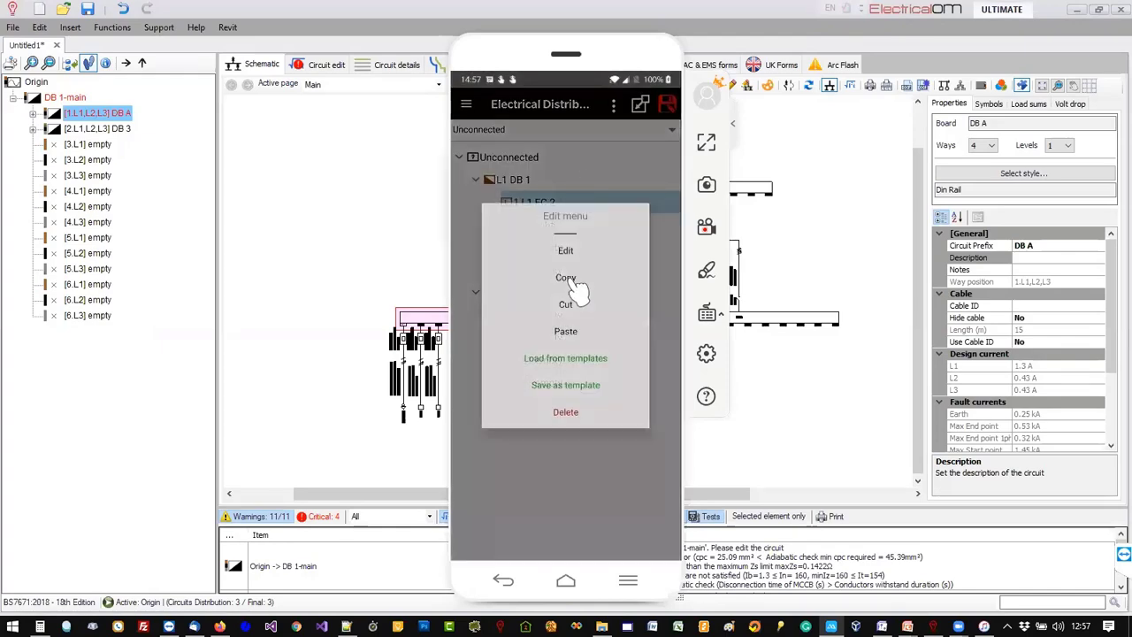
click(567, 278)
click(554, 319)
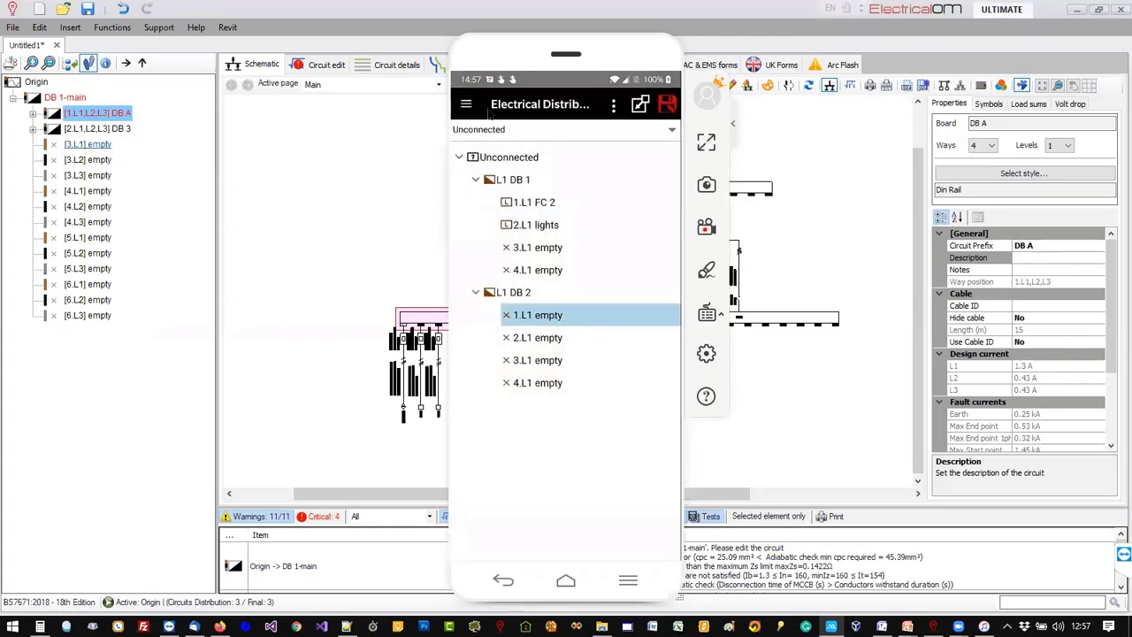
click(617, 106)
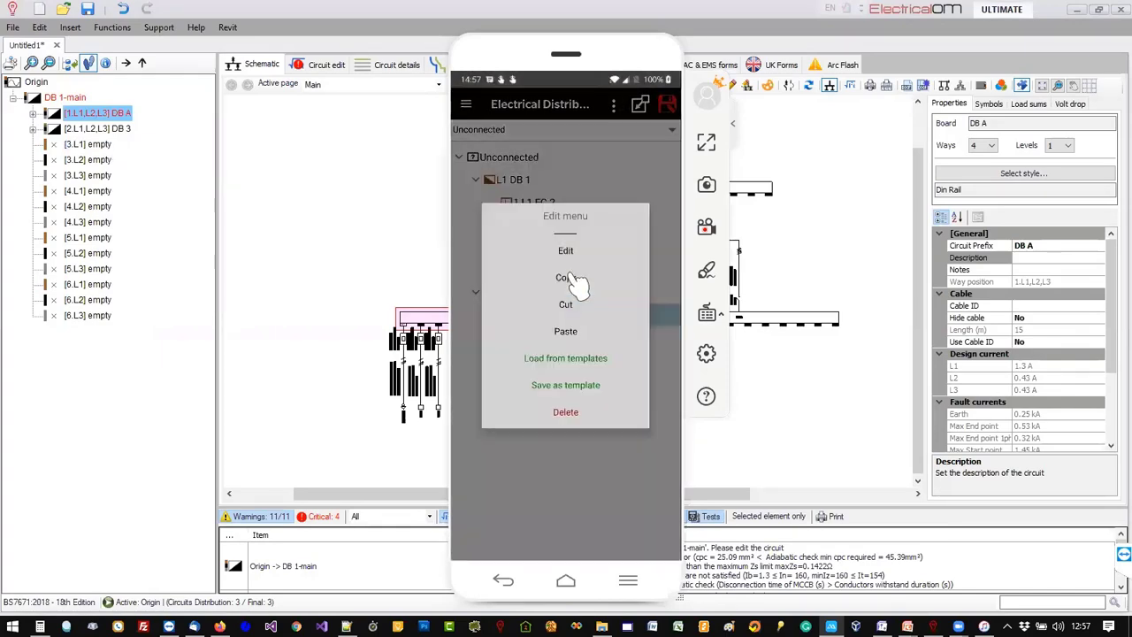
click(570, 279)
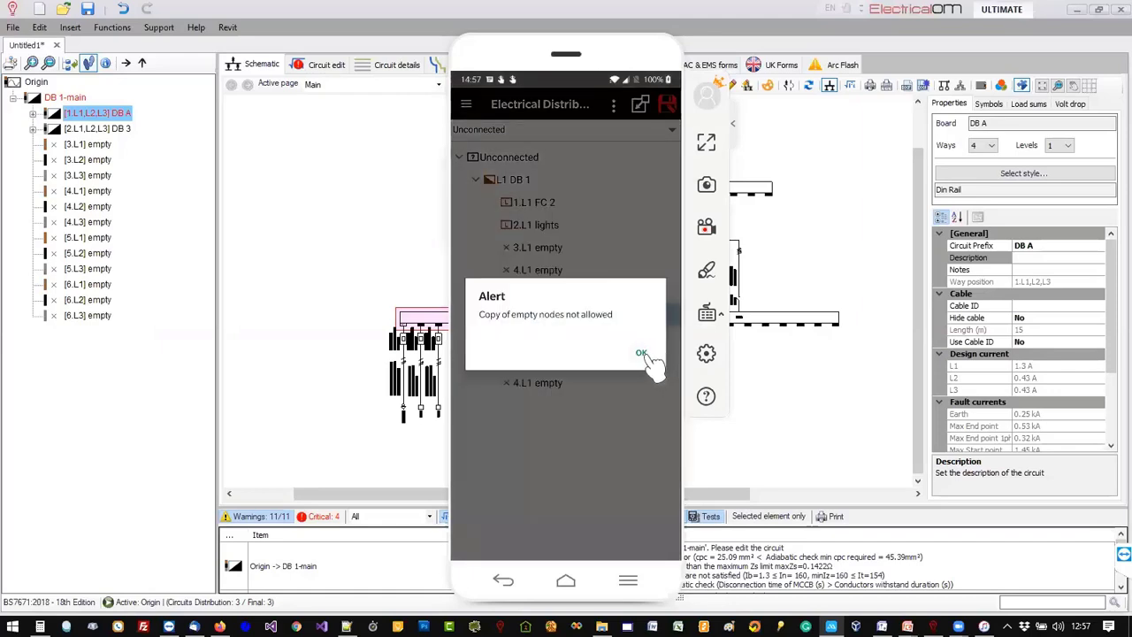
click(643, 353)
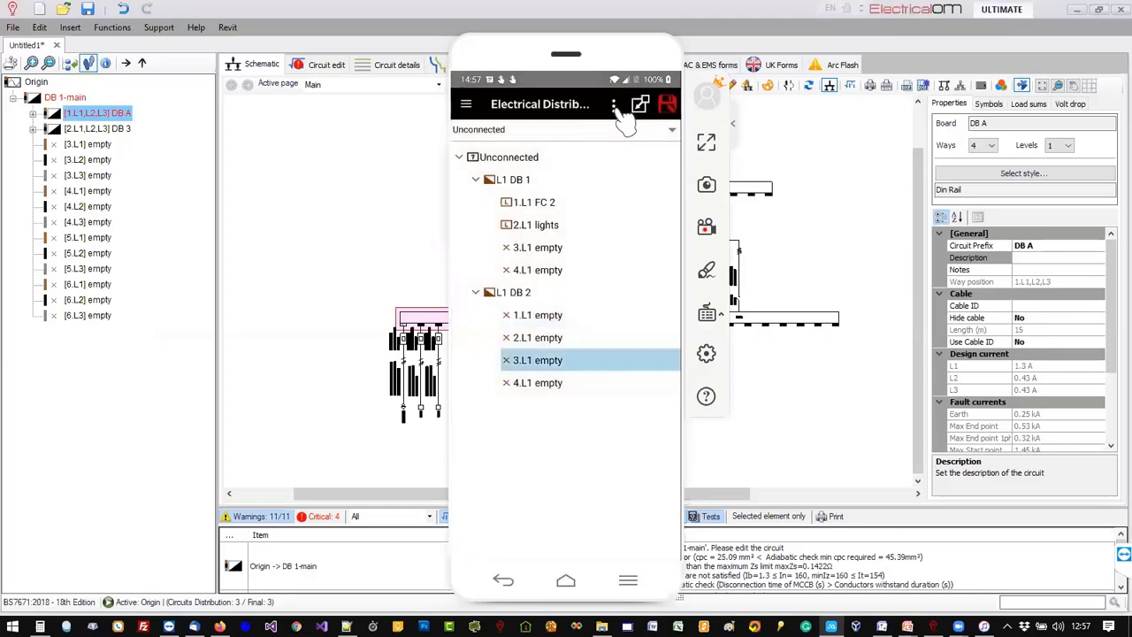
Paste the copied circuit into the first empty way of DB 2.
click(575, 316)
click(600, 271)
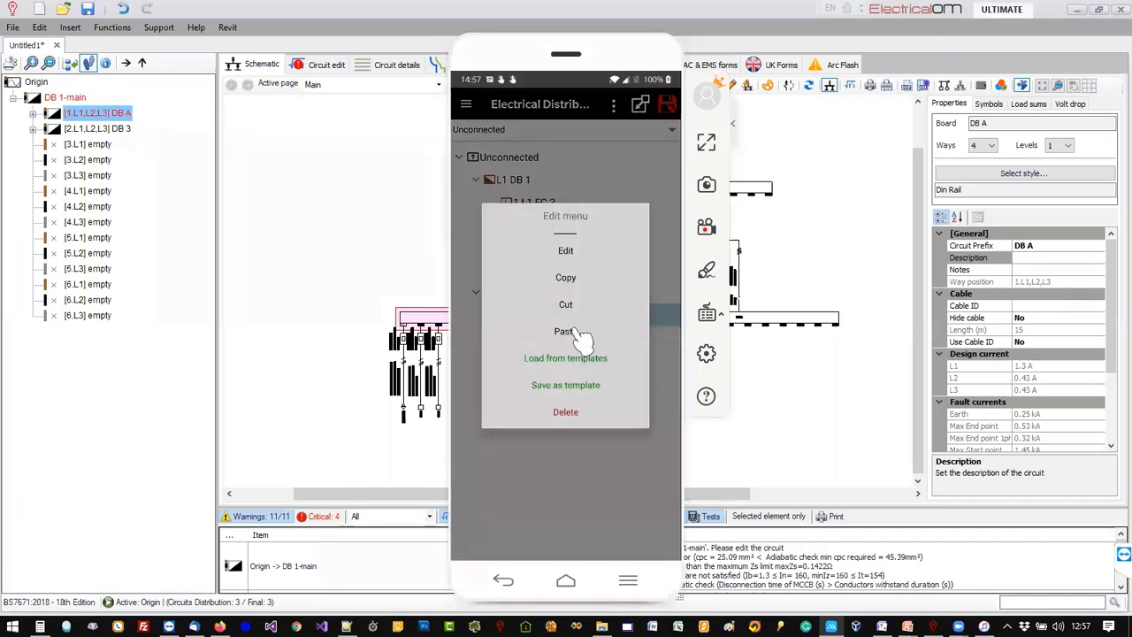
click(579, 332)
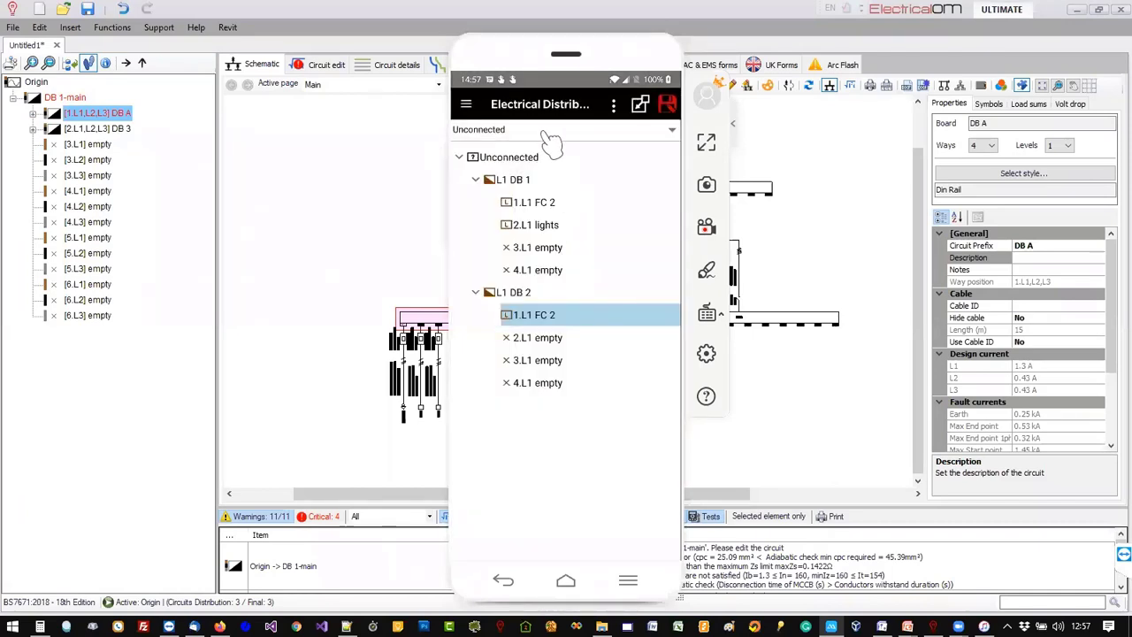
In the circuit test results, add an observation to circuit FC 2 of DB 1 from the BROKEN template with code C1.
click(466, 105)
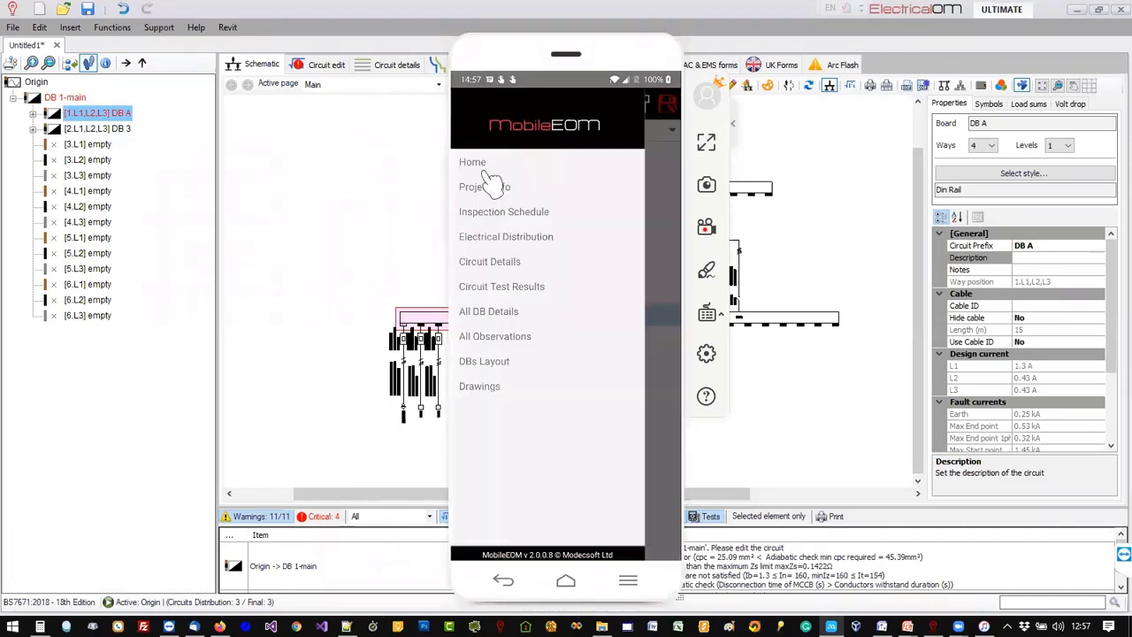
click(506, 287)
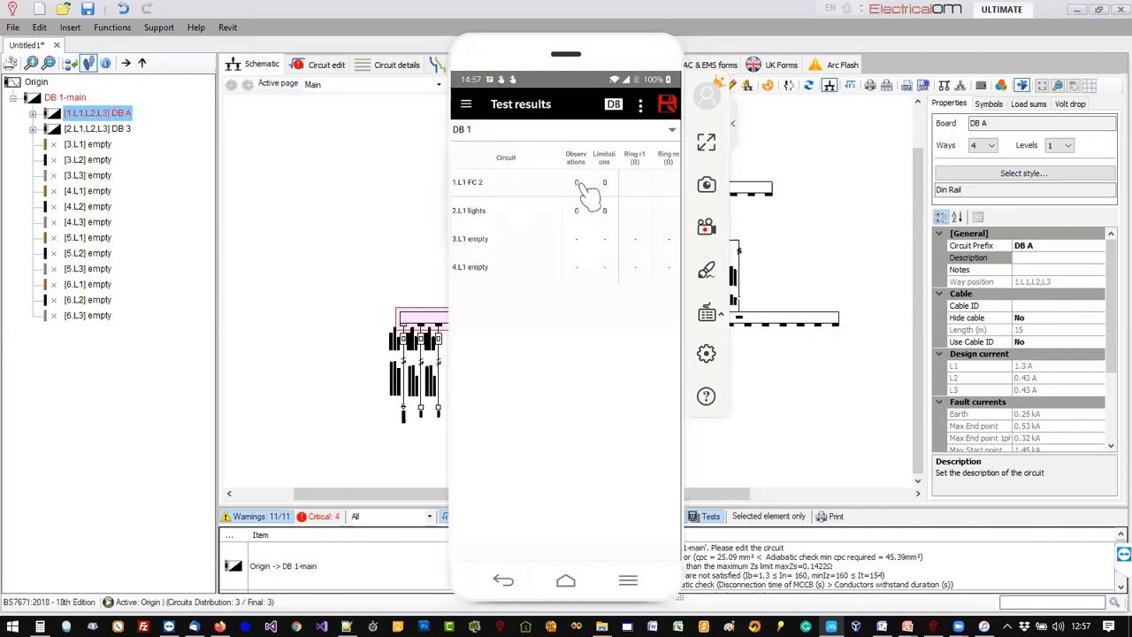
click(576, 184)
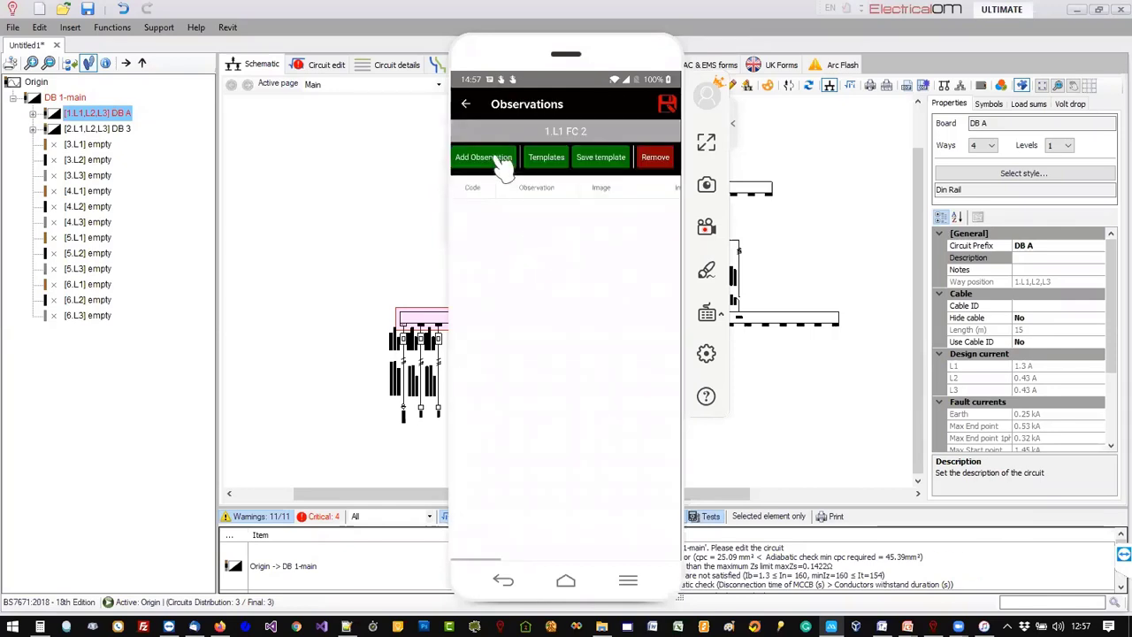
click(496, 159)
click(556, 162)
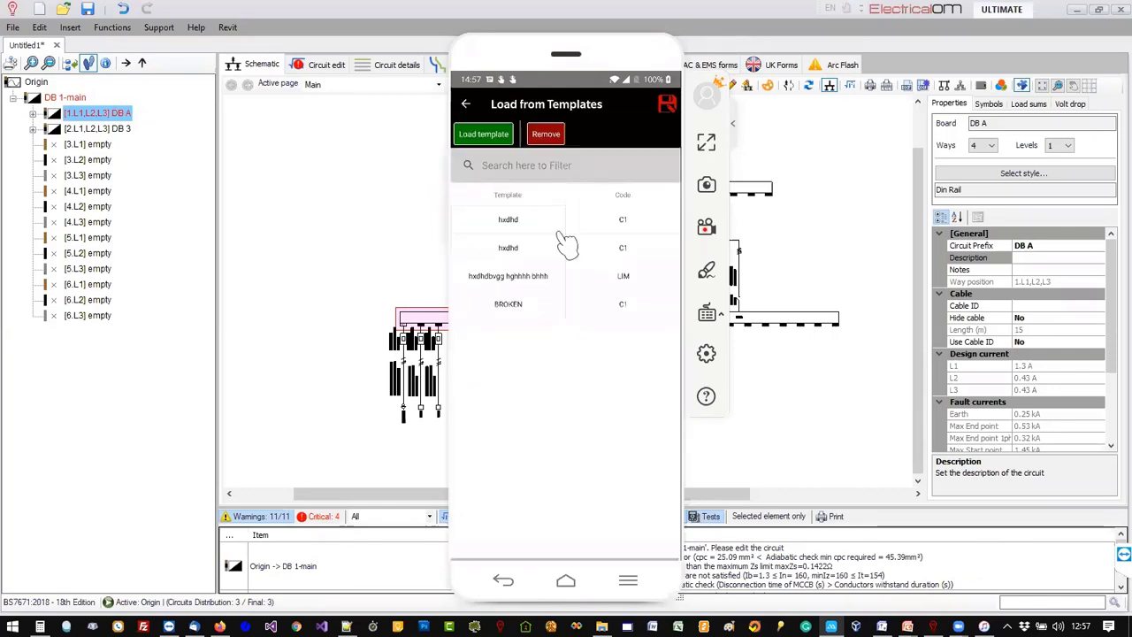
click(513, 303)
click(642, 353)
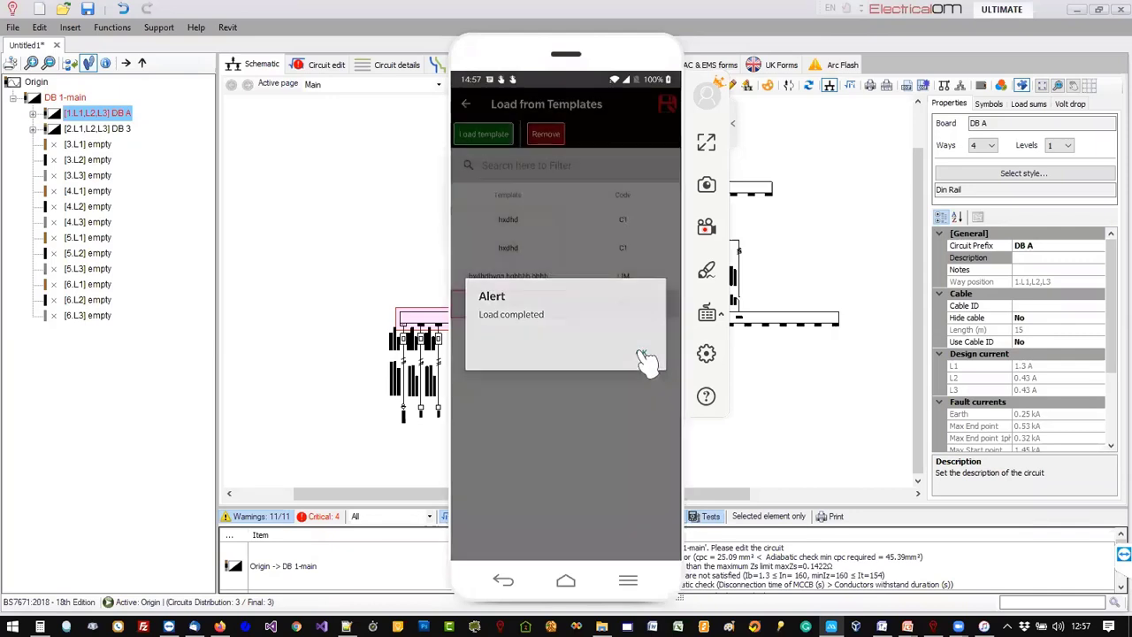
Take a camera photo and attach it as the image of the BROKEN observation.
click(599, 230)
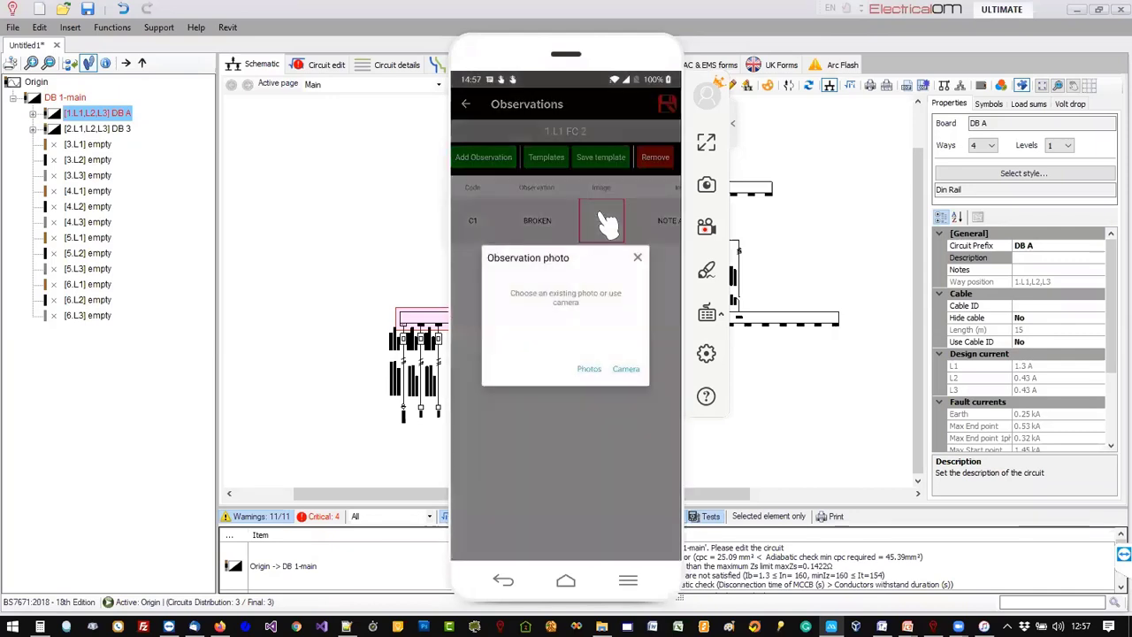
click(635, 369)
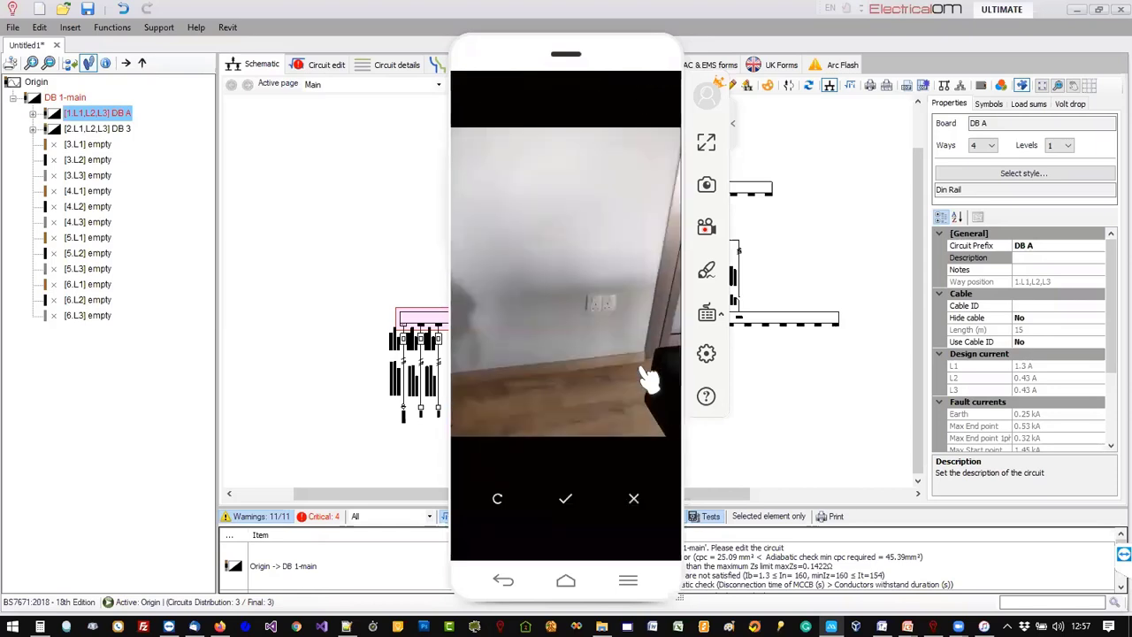
click(569, 500)
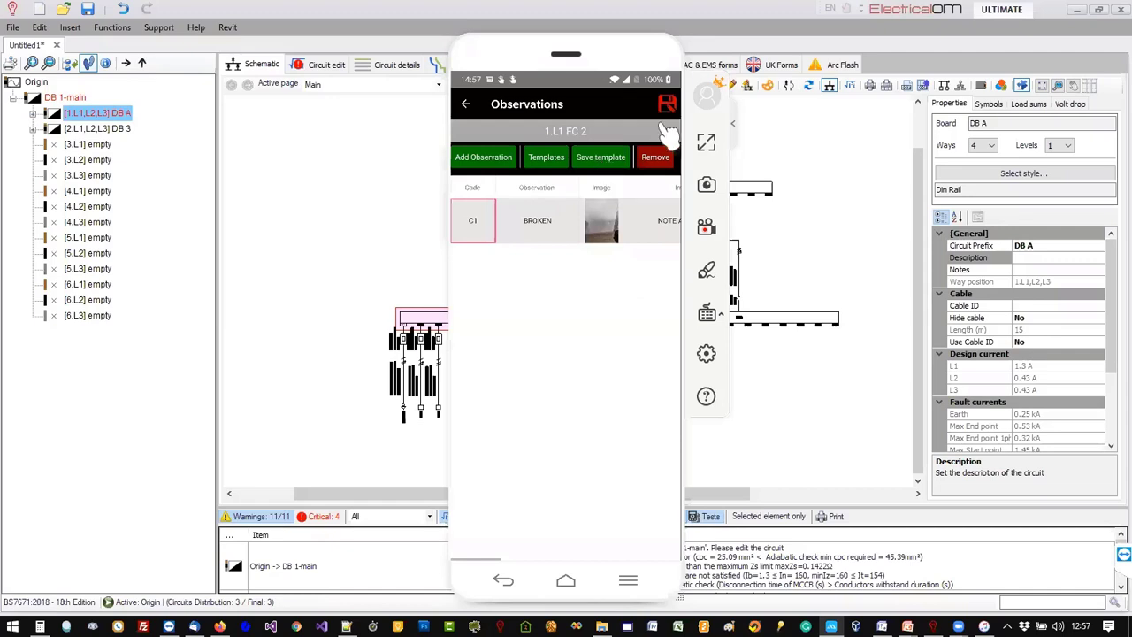
Check the observation's inspection item and rectified status, and save the project.
drag(663, 223, 516, 222)
drag(624, 239, 530, 237)
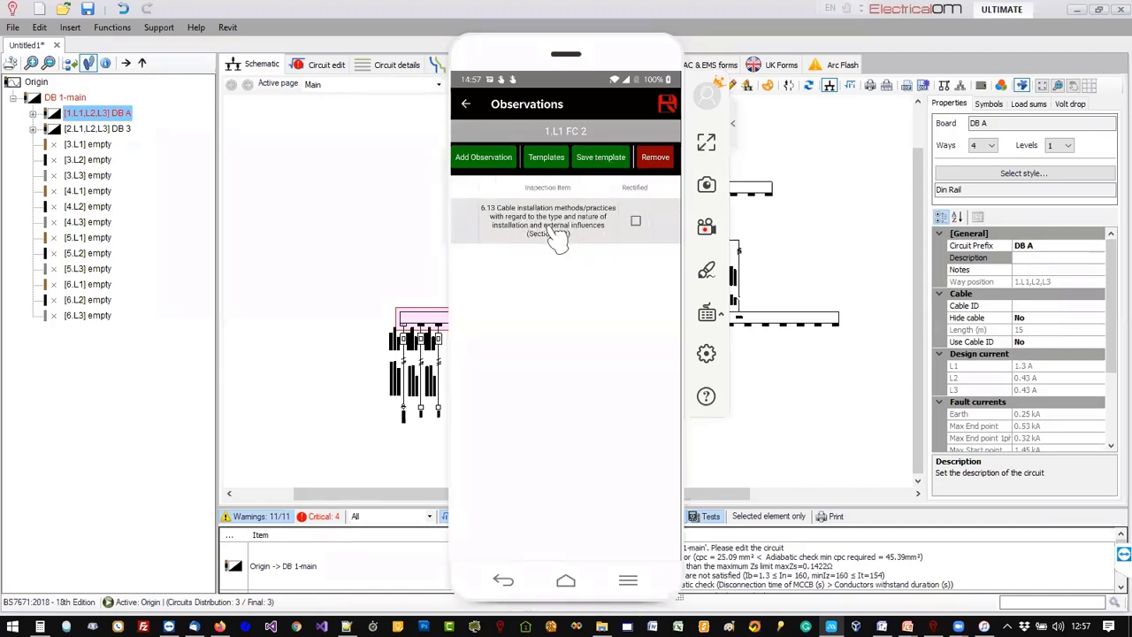
click(667, 104)
Return to the test results and set R1+R2 of circuit FC 2 to .1 Ω.
click(469, 106)
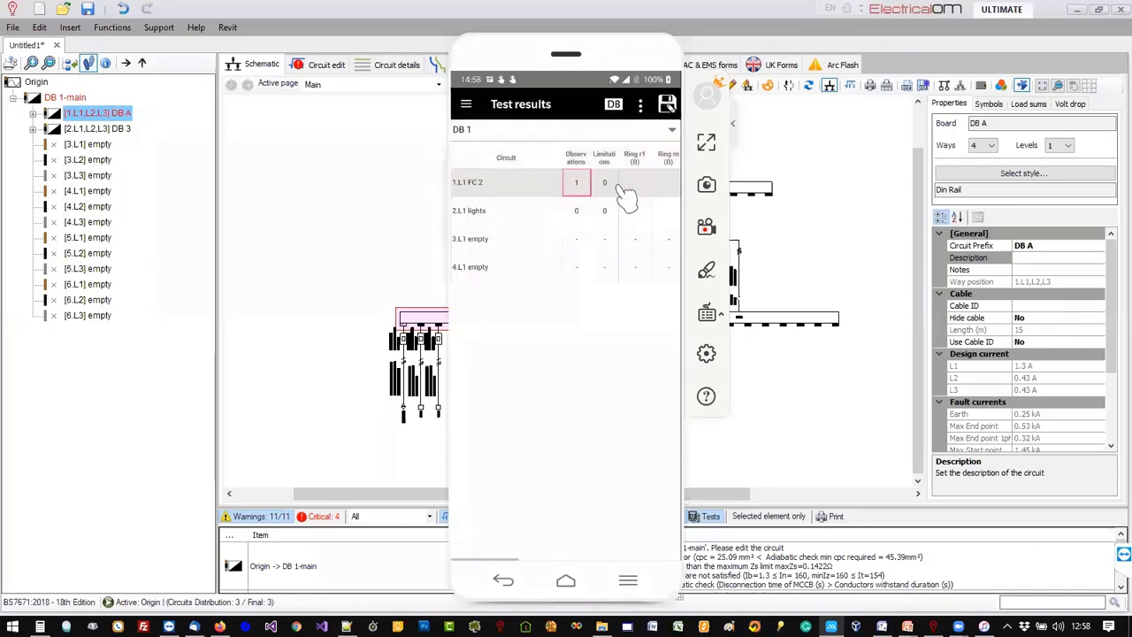
click(652, 193)
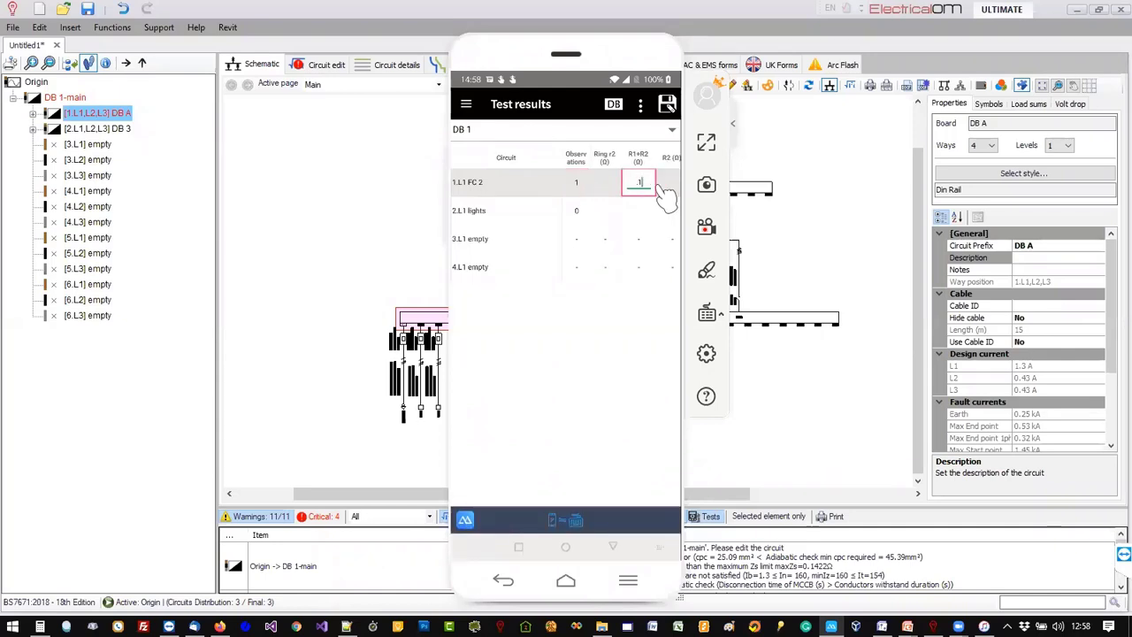
click(671, 187)
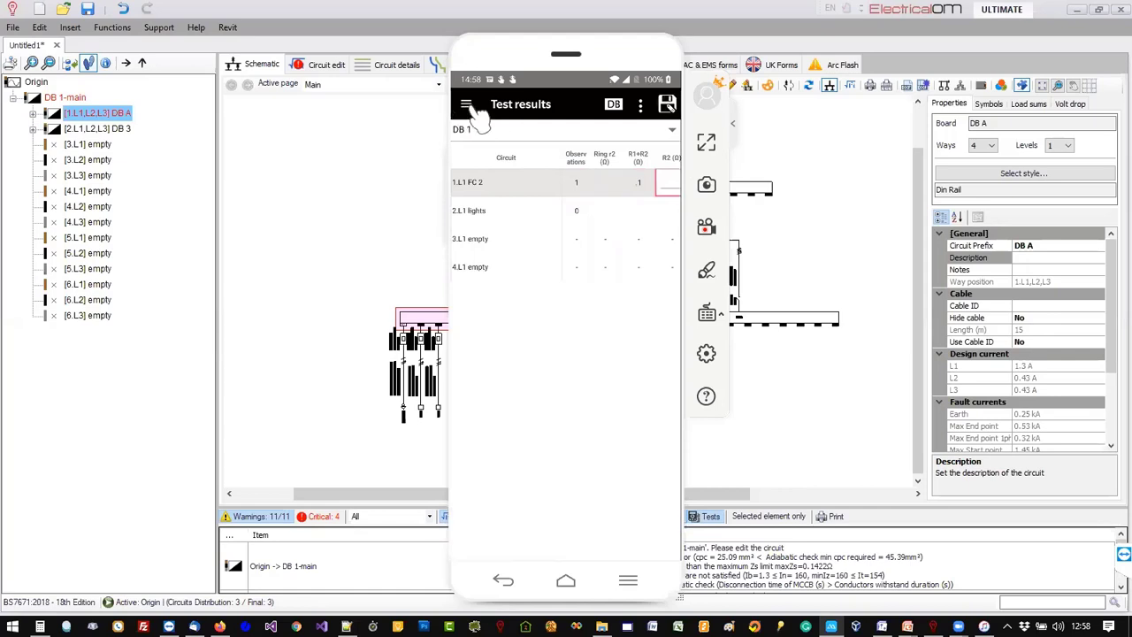
Share the project file db f_03_06_2020_00_00.MobileEOM from the home screen by adding it to the Dropbox folder.
click(466, 106)
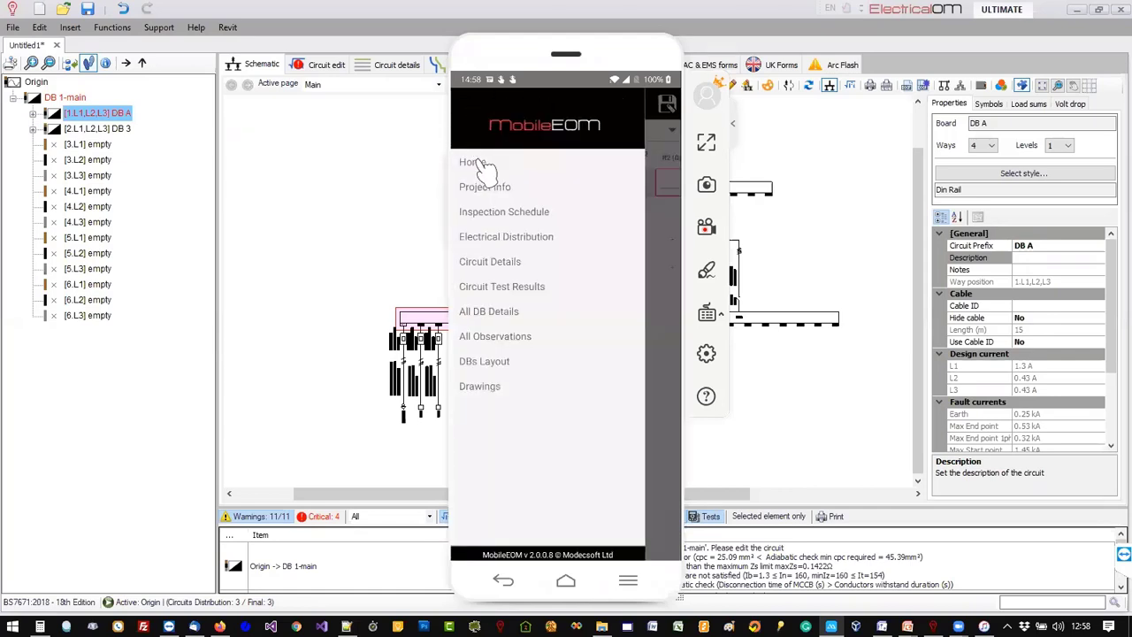
click(483, 166)
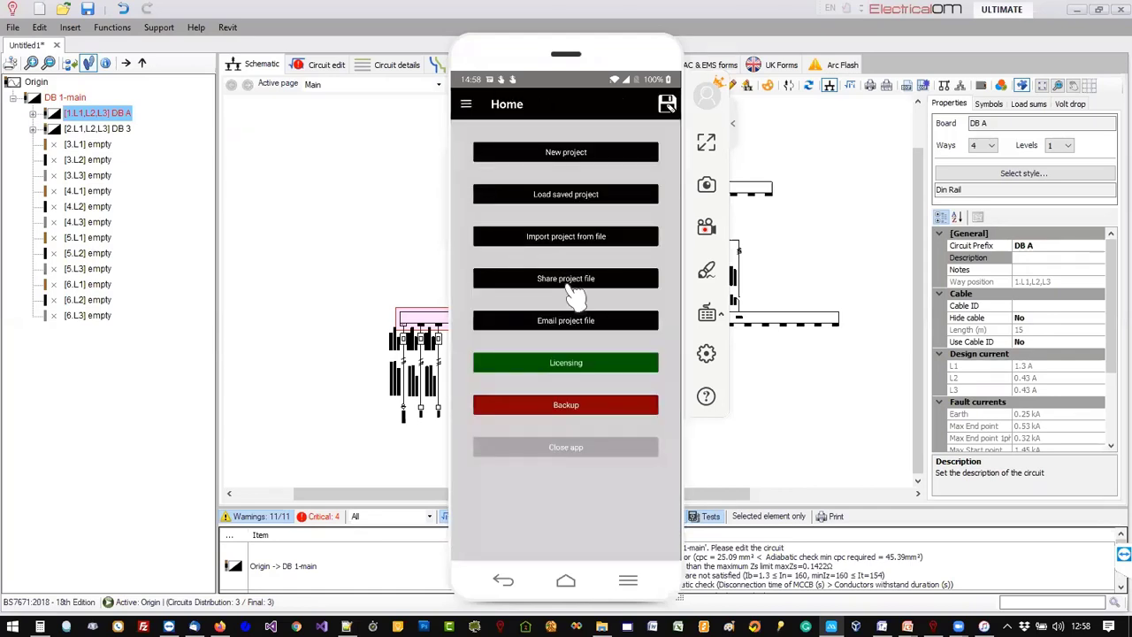
click(571, 285)
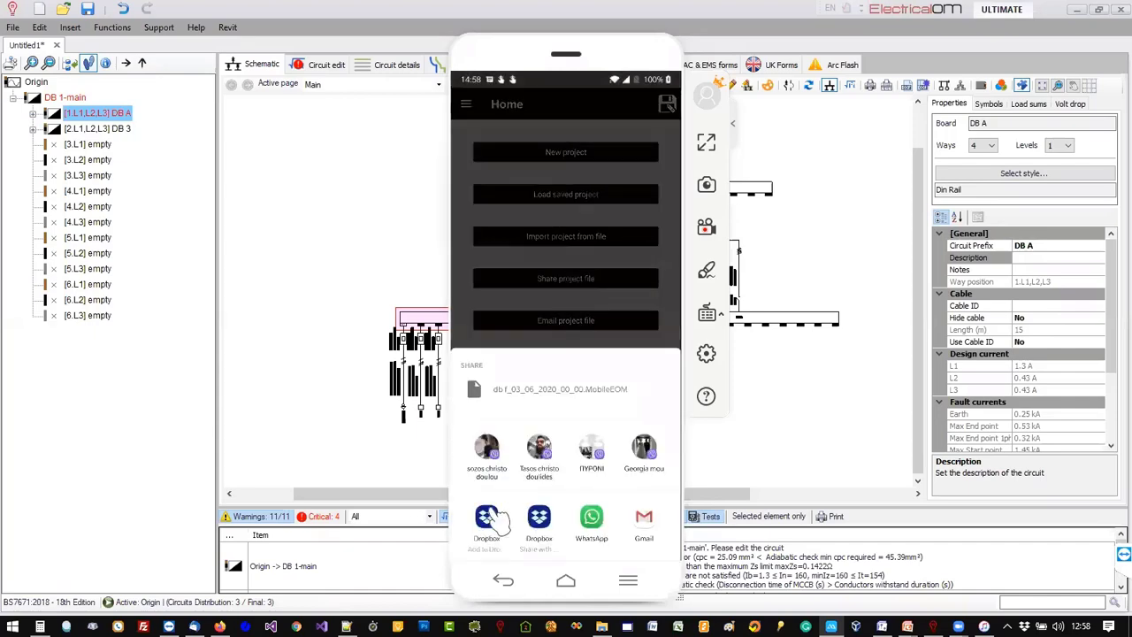
click(479, 514)
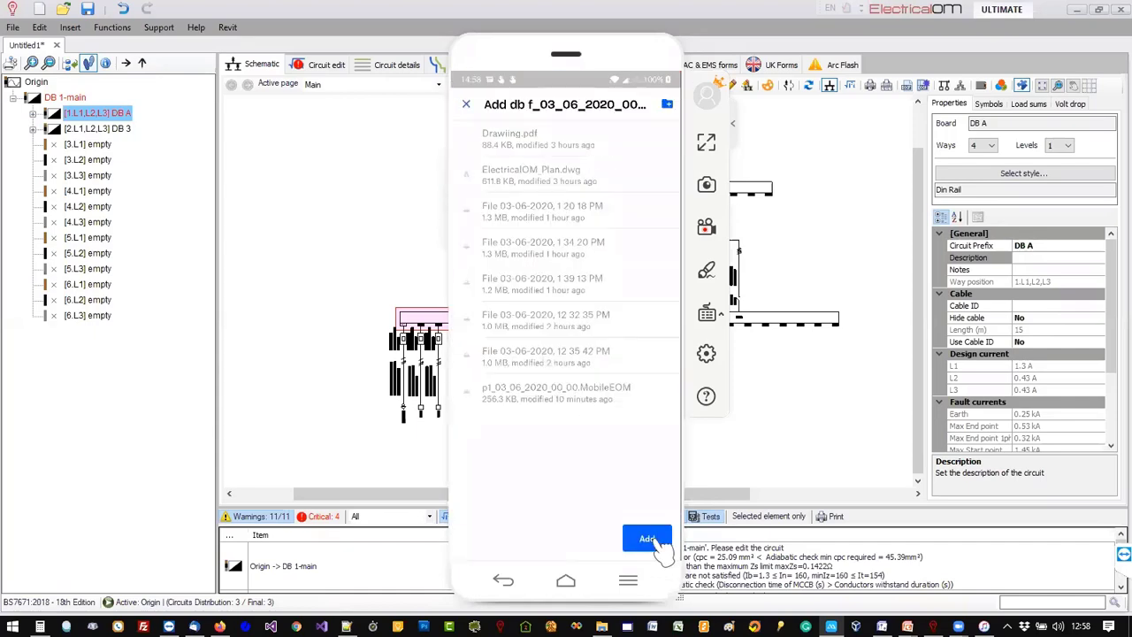
click(654, 541)
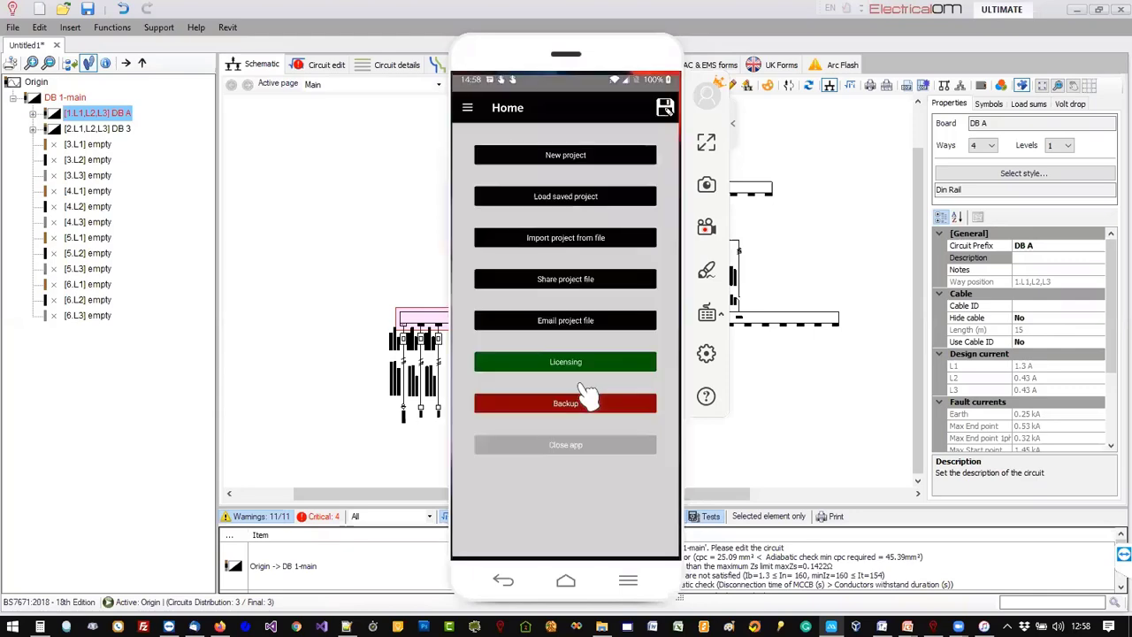
Switch to ElectricalOM on the desktop and import db f_03_06_2020_00_00.MobileEOM from the Dropbox MobileEOM folder.
click(651, 58)
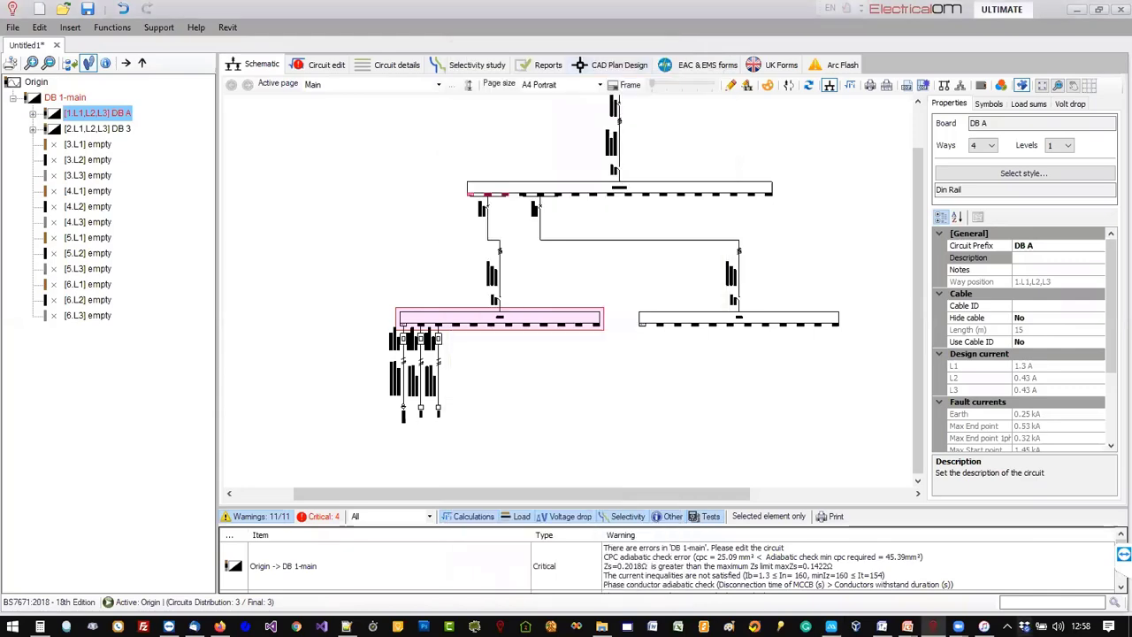
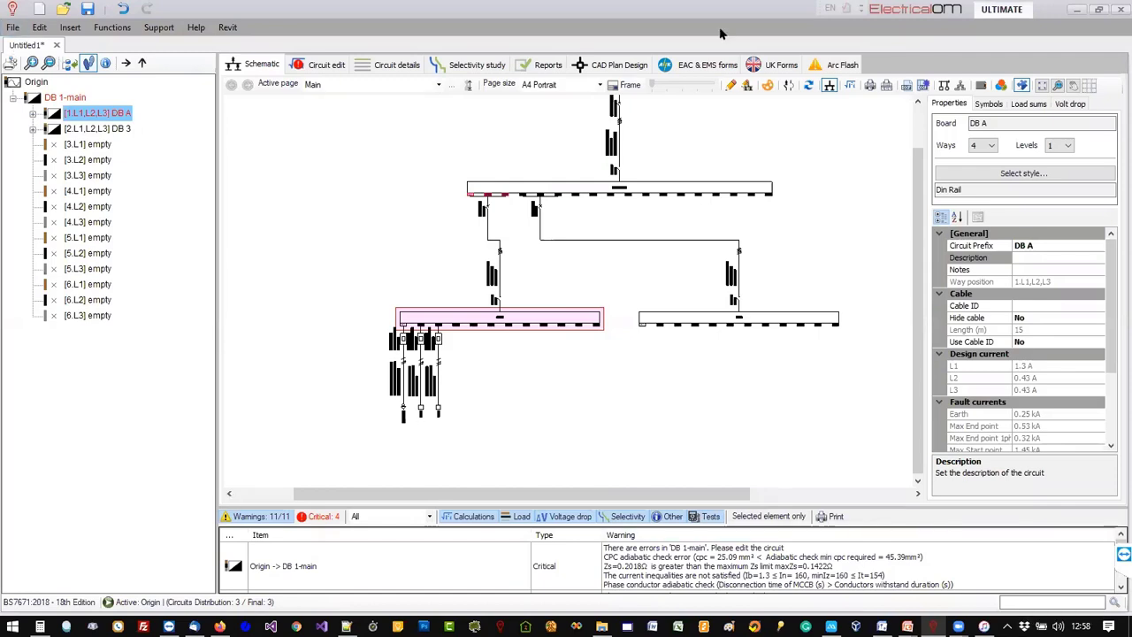
click(14, 28)
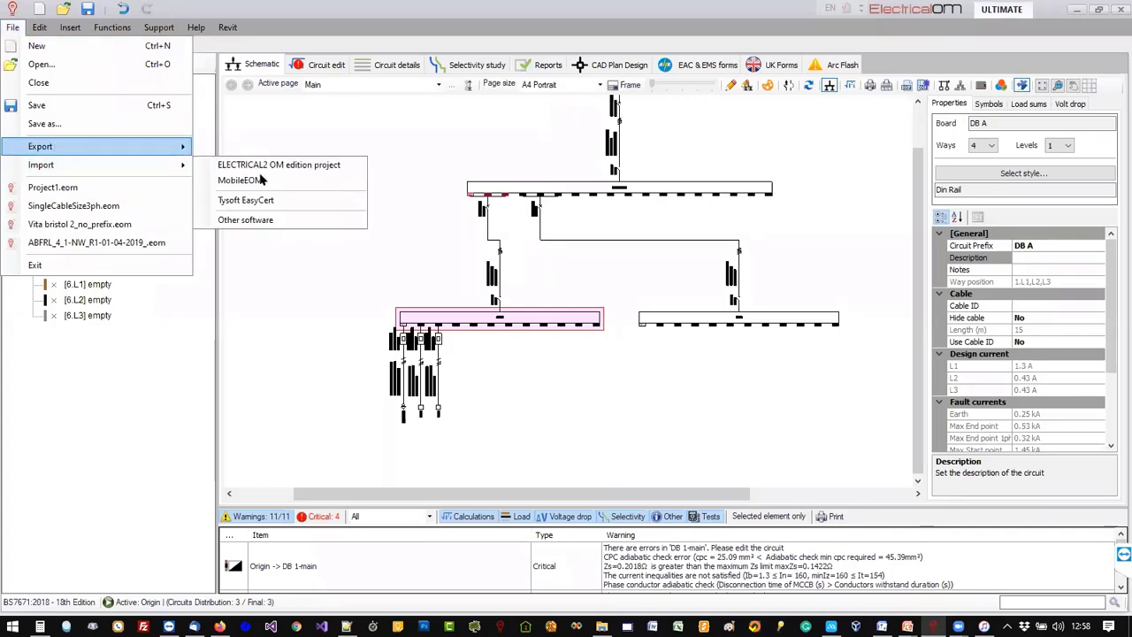
click(261, 181)
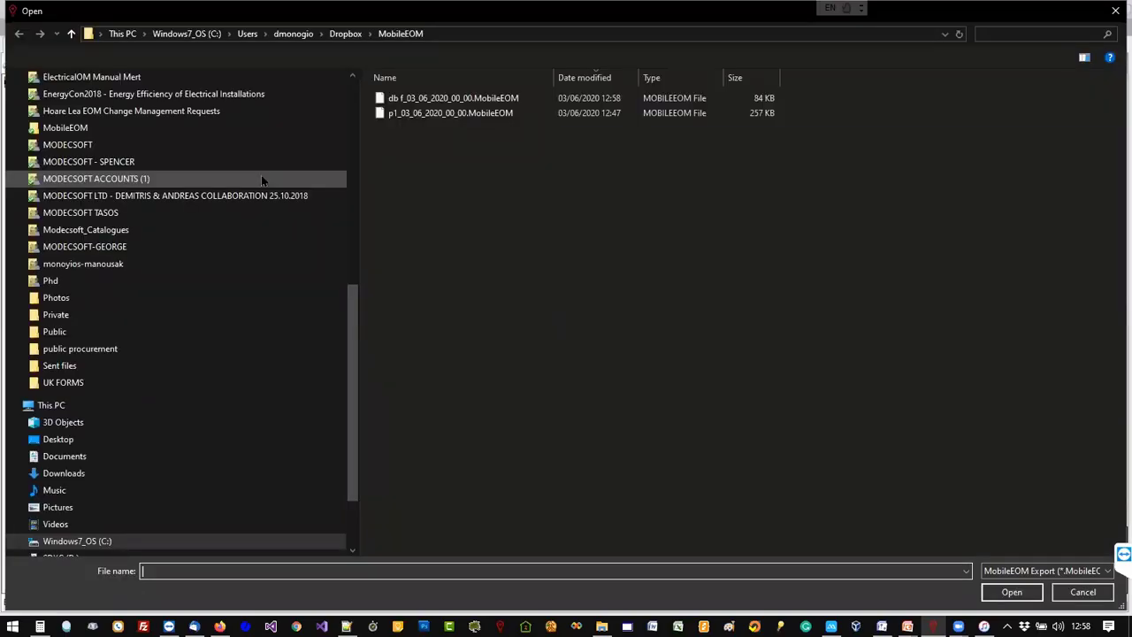
click(455, 98)
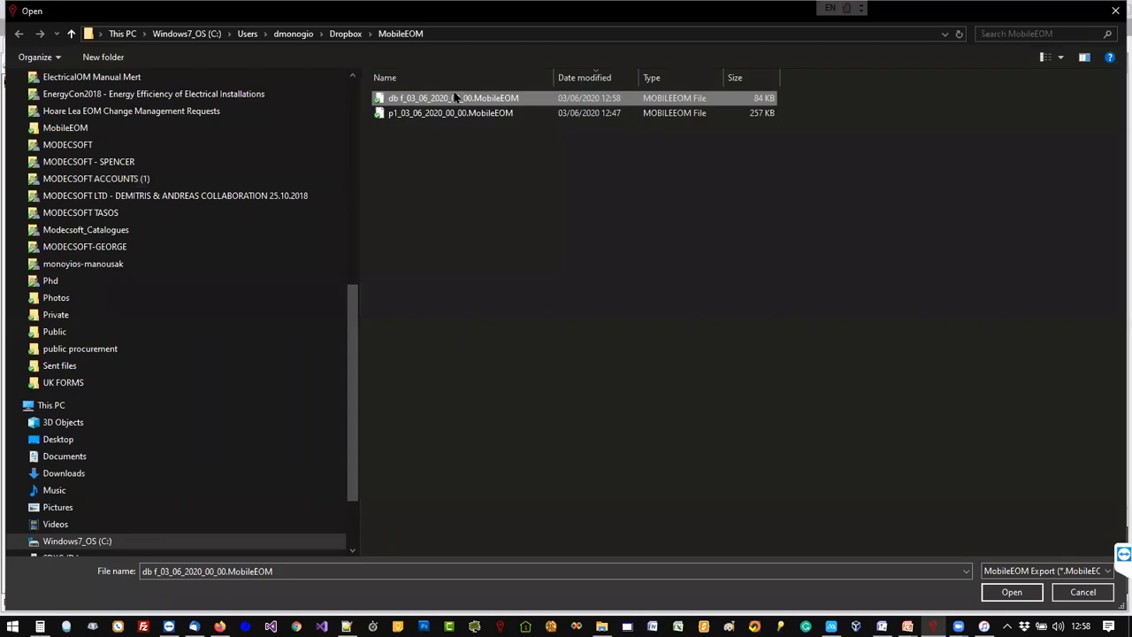
double_click(405, 99)
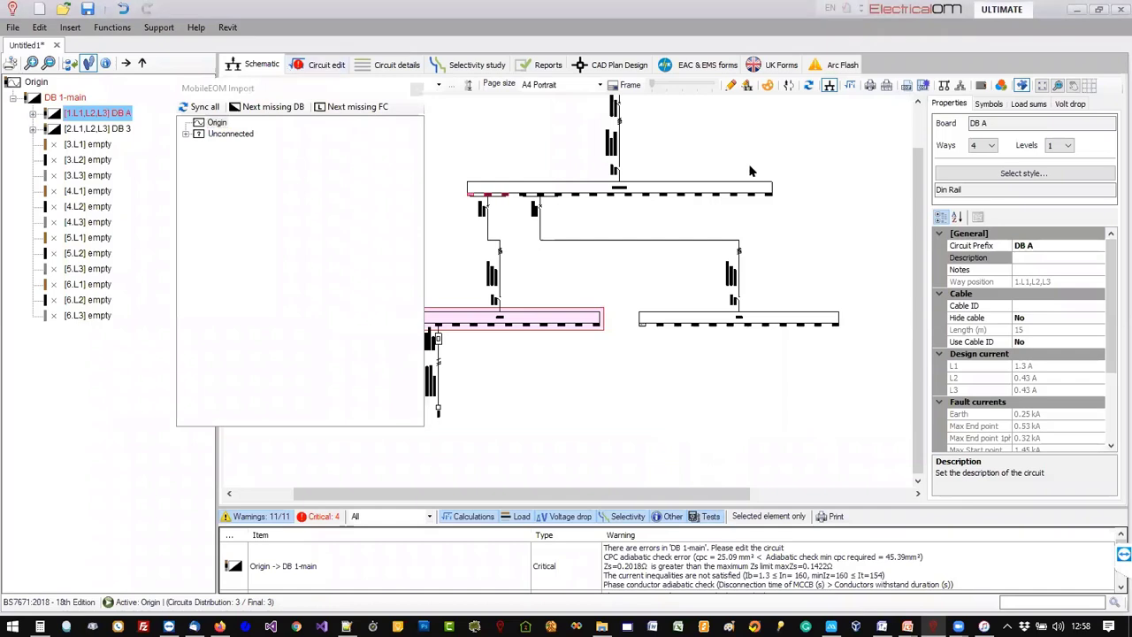
Expand the unconnected boards DB 1 and DB 2 in the MobileEOM import tree and look through their circuits.
click(185, 135)
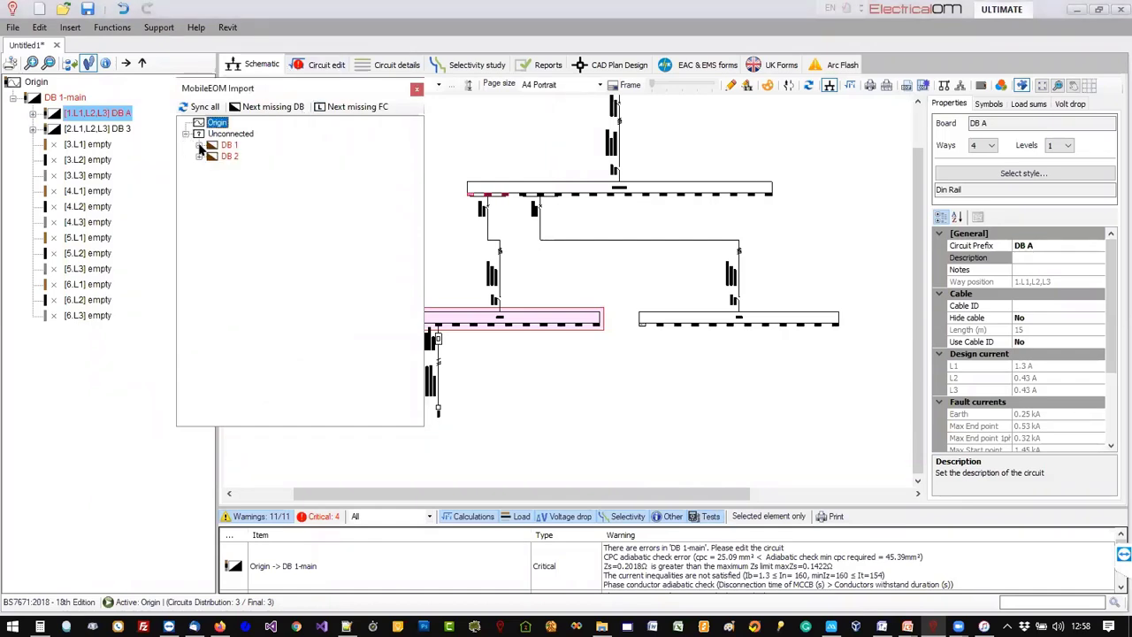
click(200, 145)
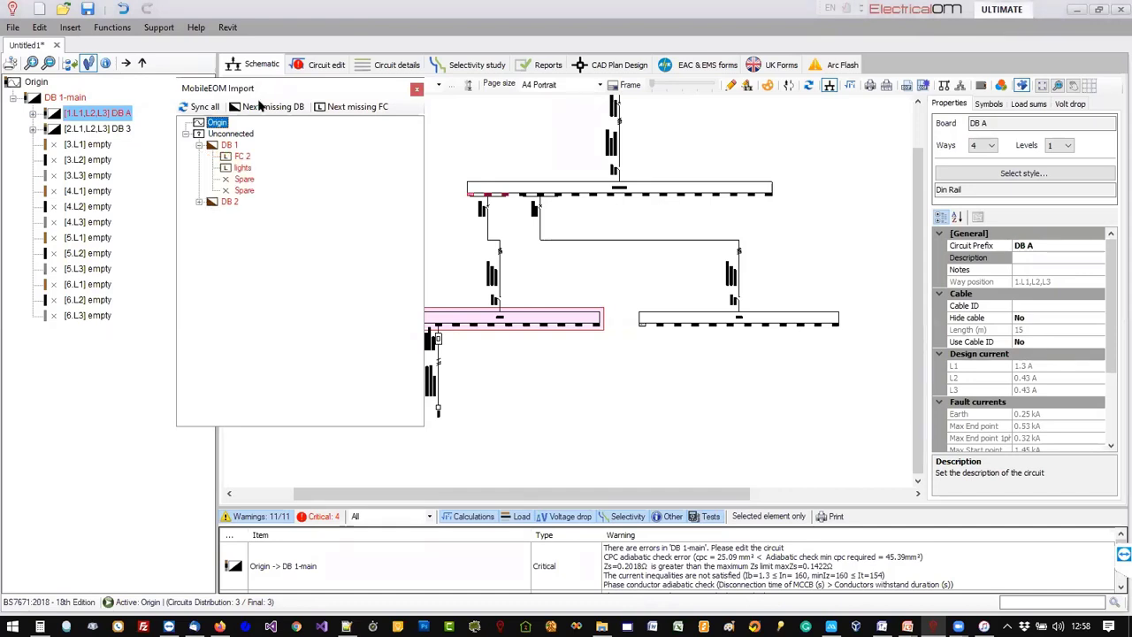
click(200, 202)
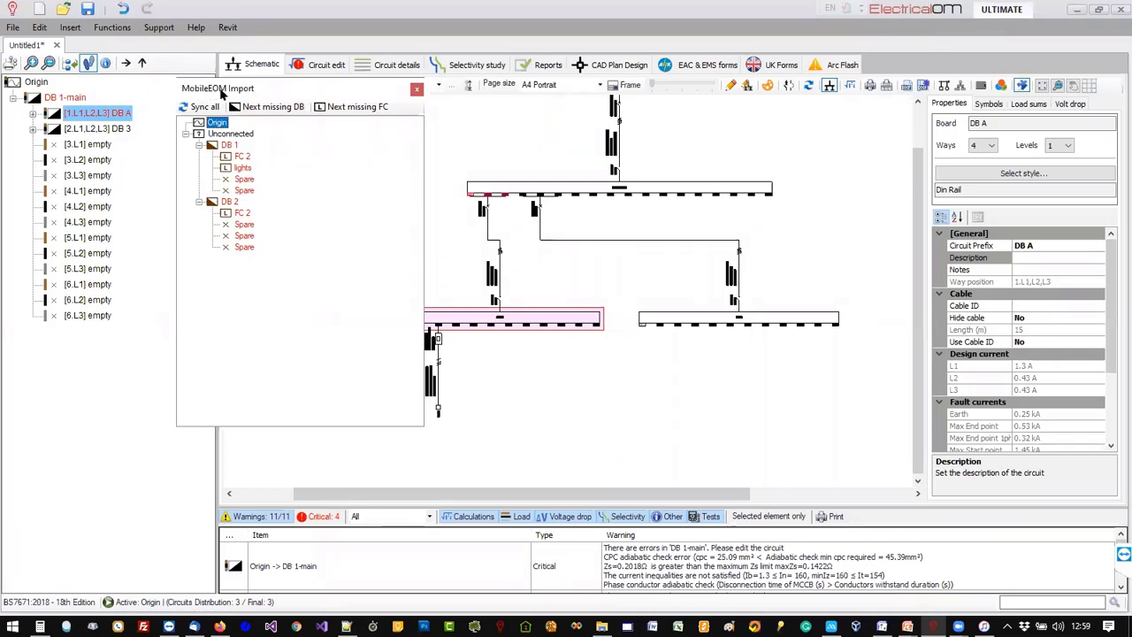
click(228, 146)
click(242, 167)
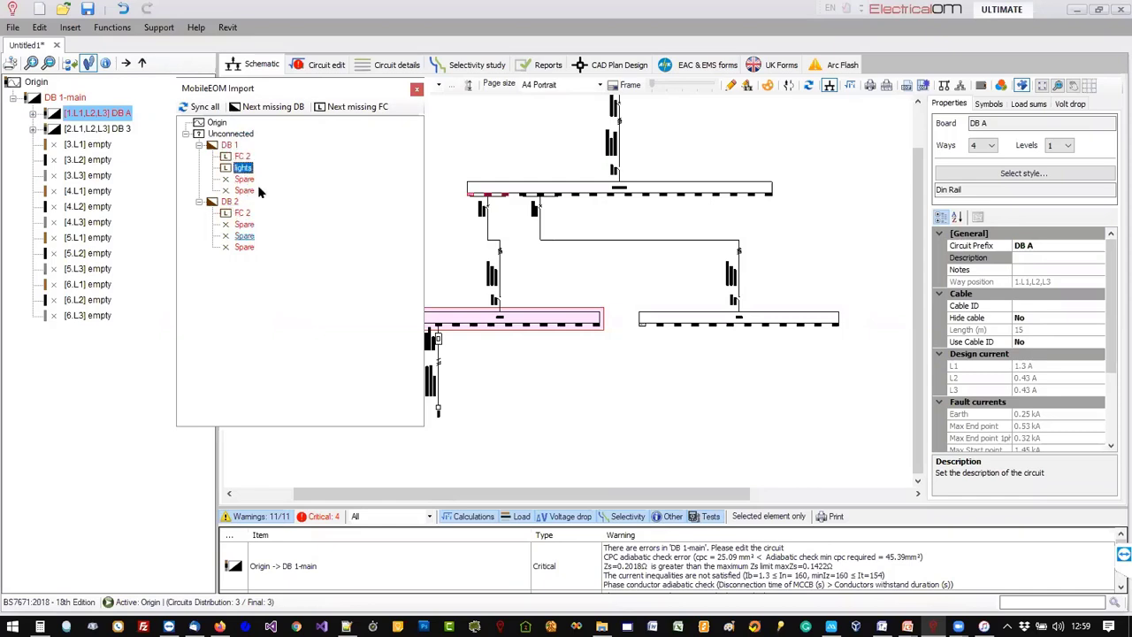
click(229, 145)
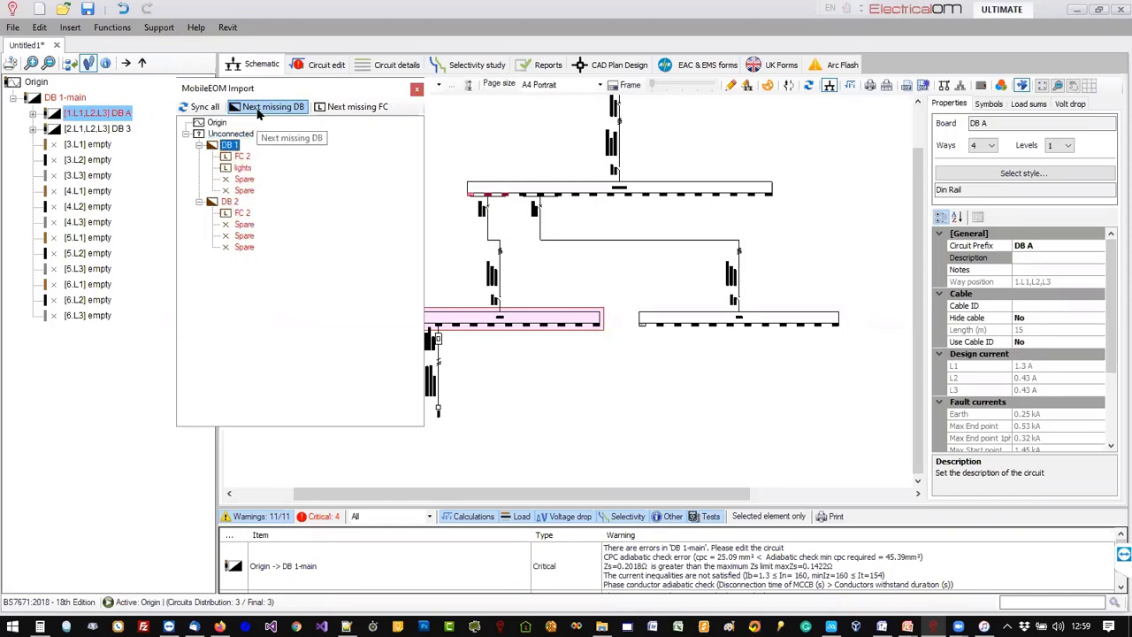
Cycle through the missing final circuits and missing distribution boards of the MobileEOM import, ending on DB 1.
click(327, 106)
click(327, 106)
click(327, 106)
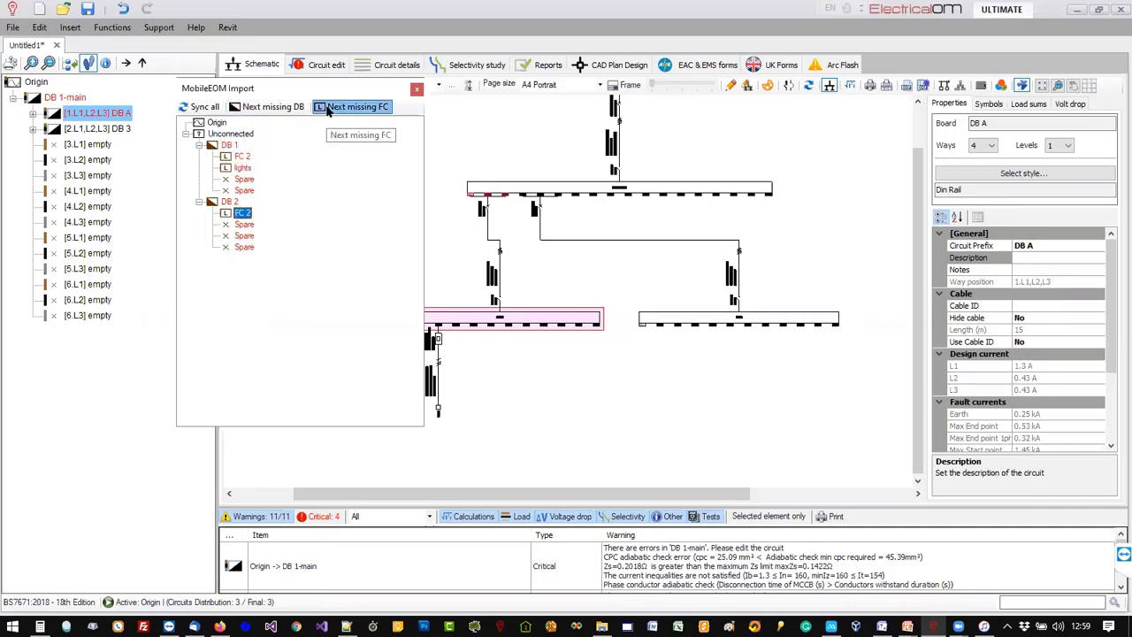
click(327, 106)
click(293, 107)
click(293, 108)
click(293, 108)
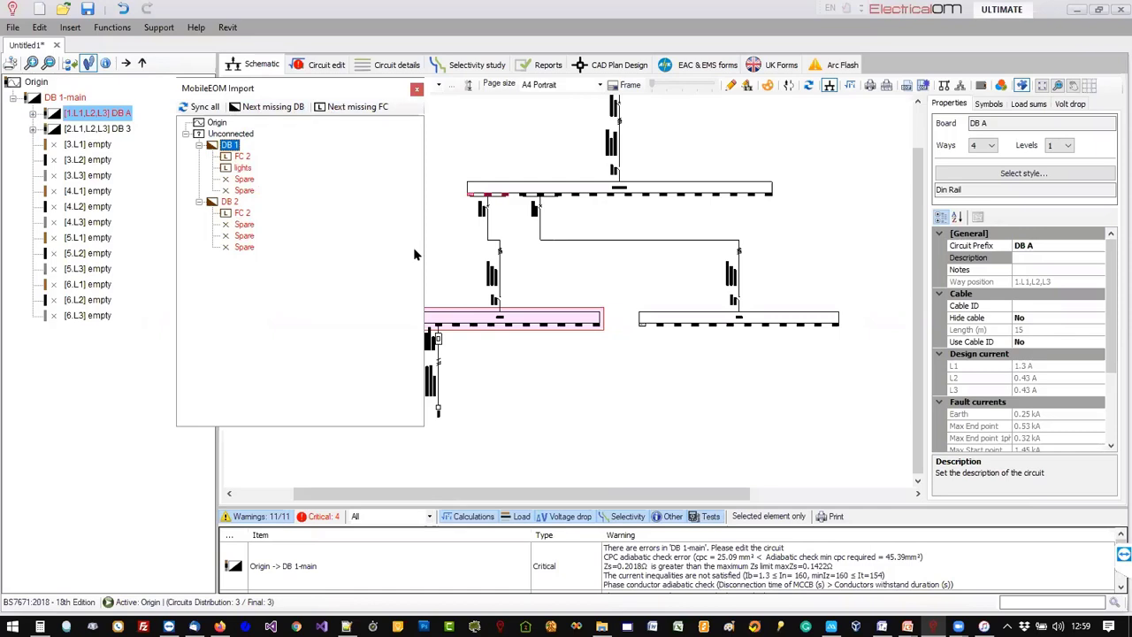
Insert the imported board DB 1 with its circuits at empty way 3.L1 of DB 1-main in the schematic.
click(530, 209)
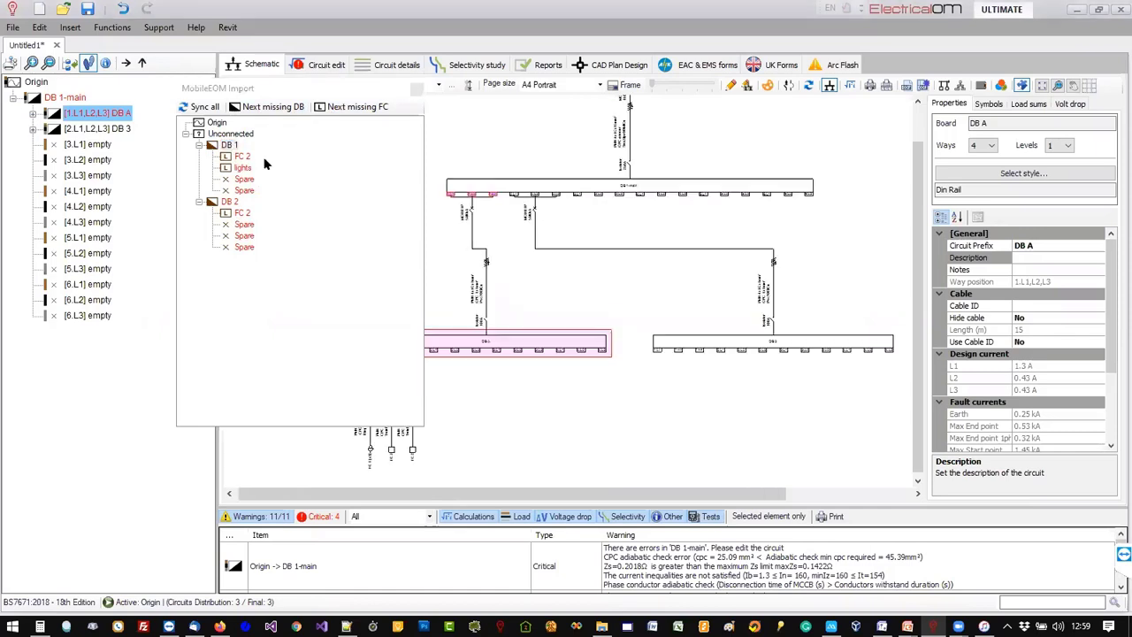
click(609, 188)
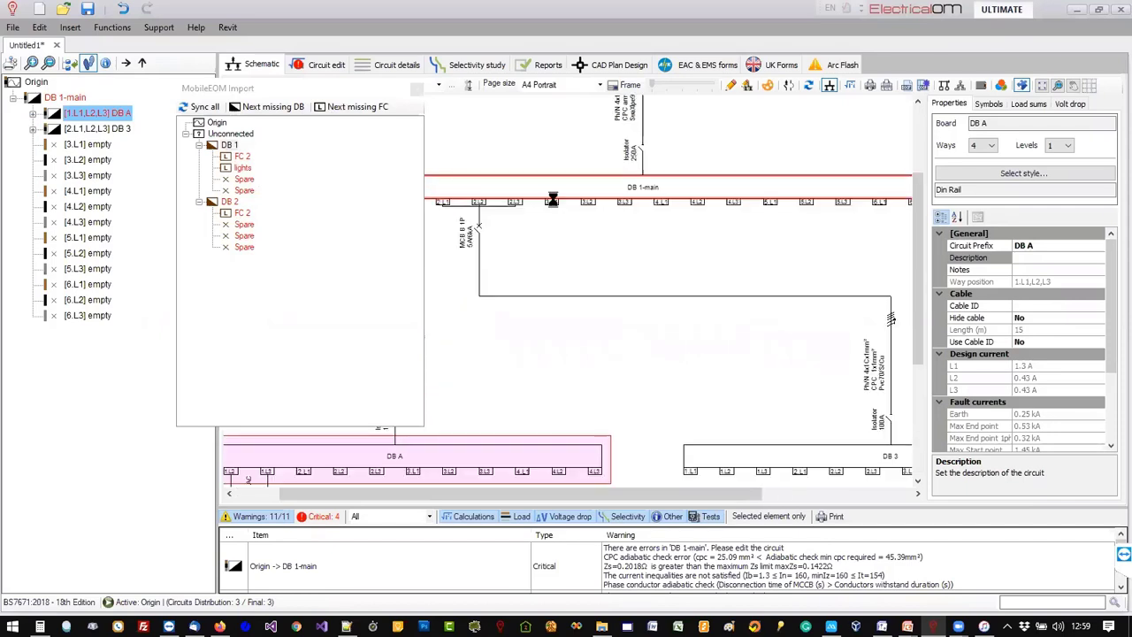
click(553, 205)
click(553, 205)
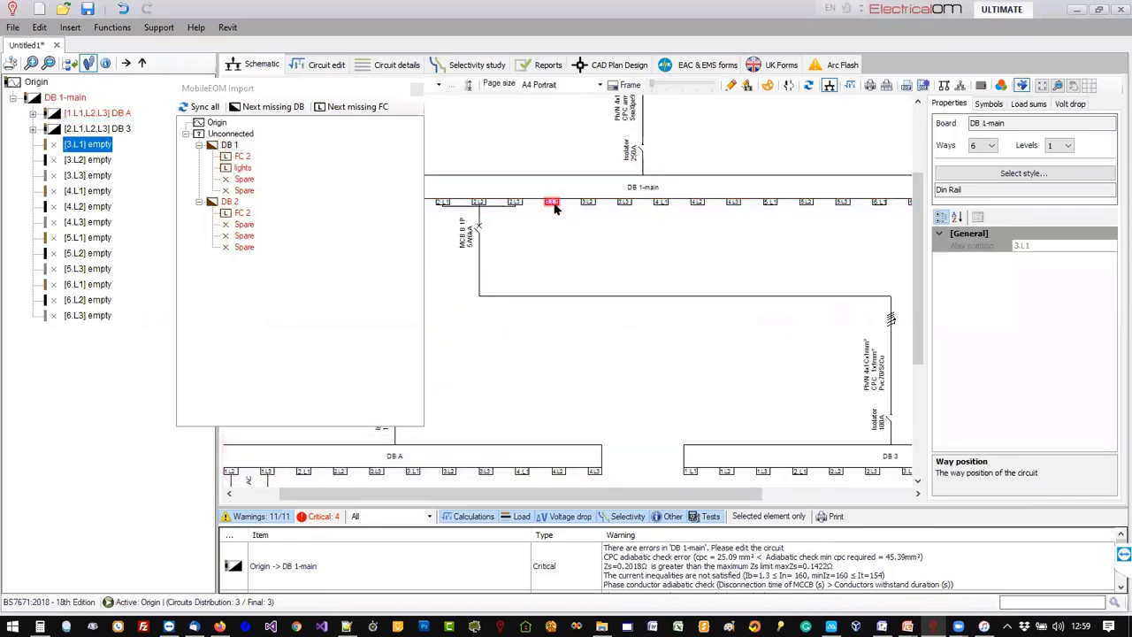
click(234, 145)
right_click(235, 146)
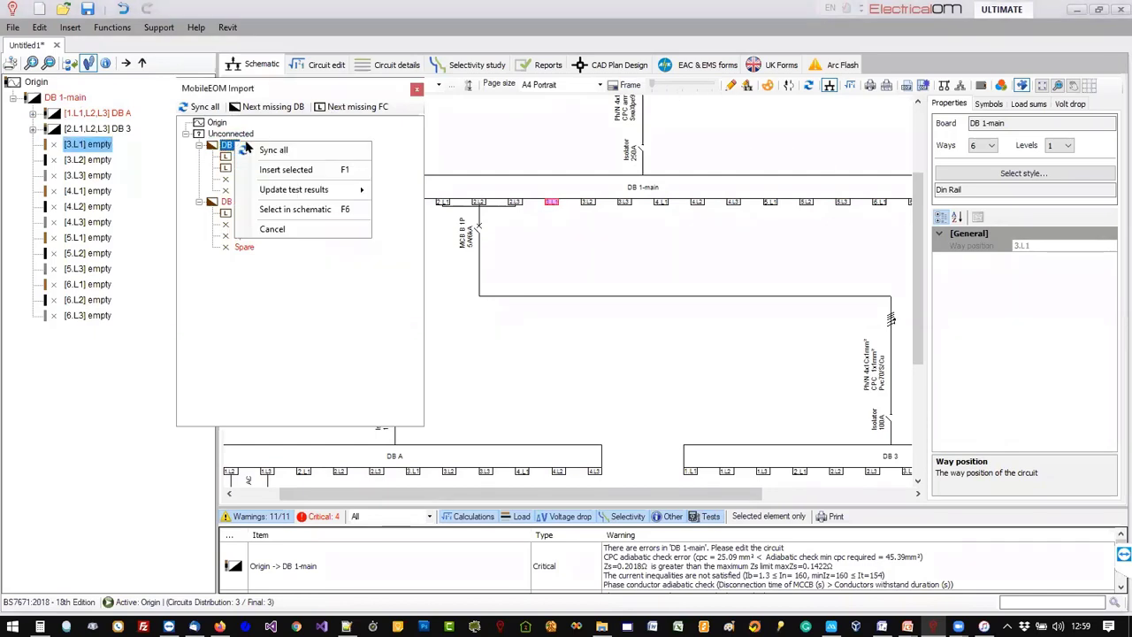
click(288, 169)
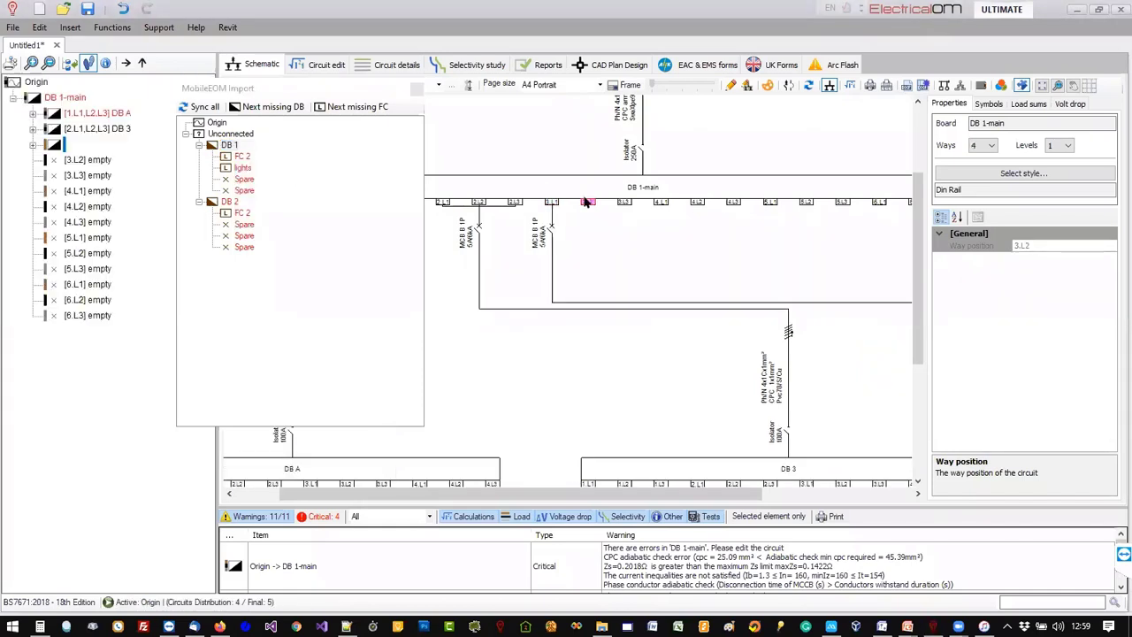
Insert the imported board DB 2 with its circuits at empty way 3.L2 of DB 1-main.
scroll(745, 326, up, 3)
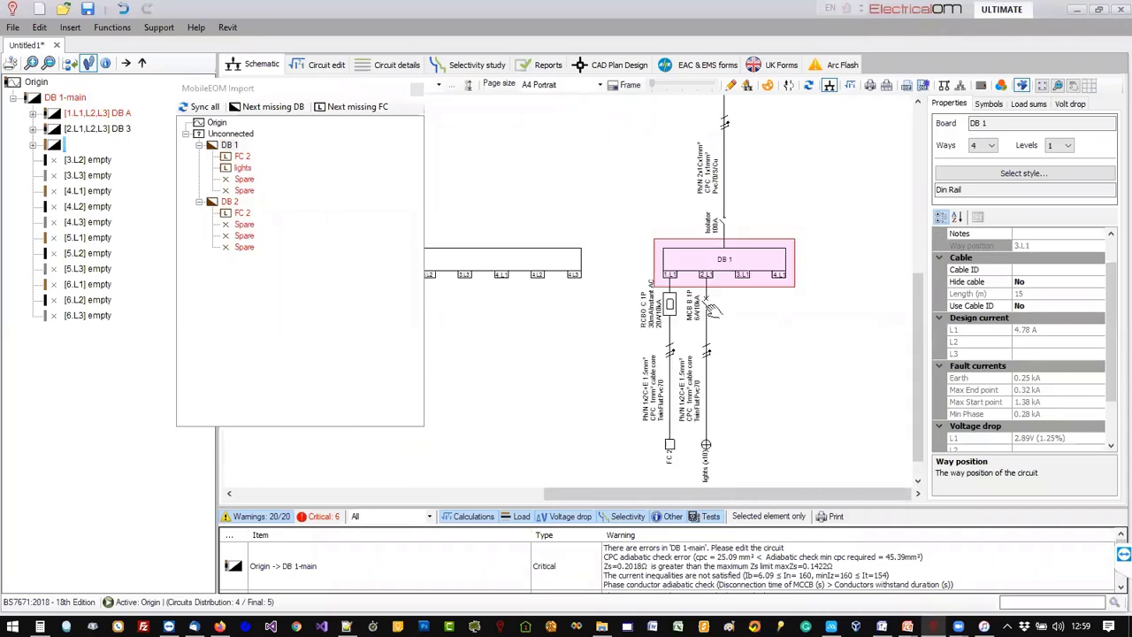
scroll(592, 281, down, 5)
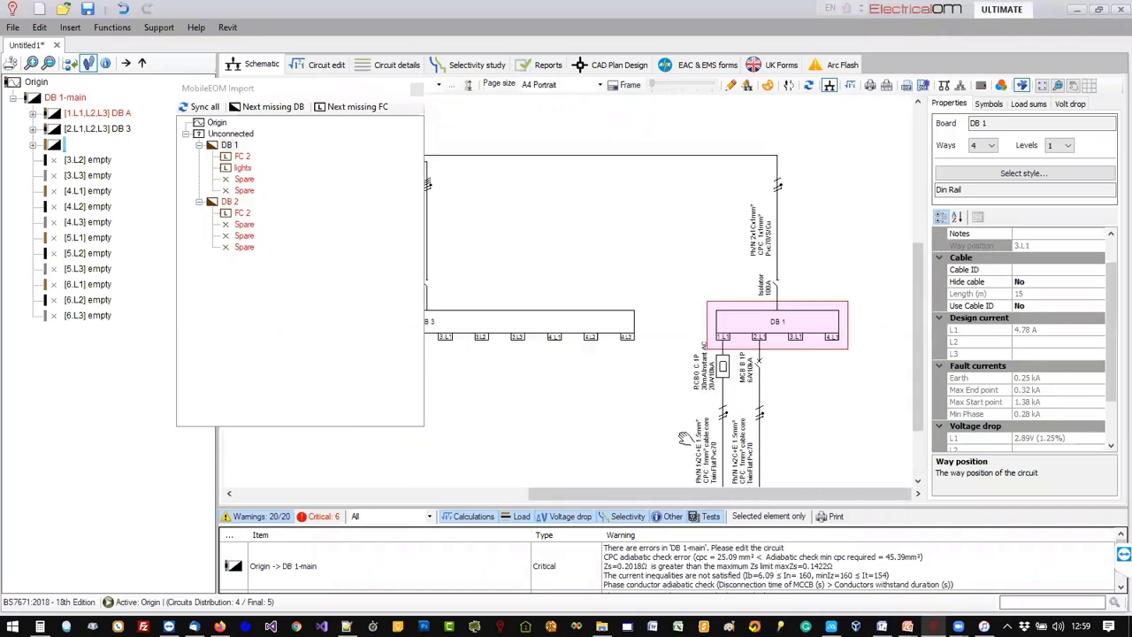
scroll(571, 224, up, 2)
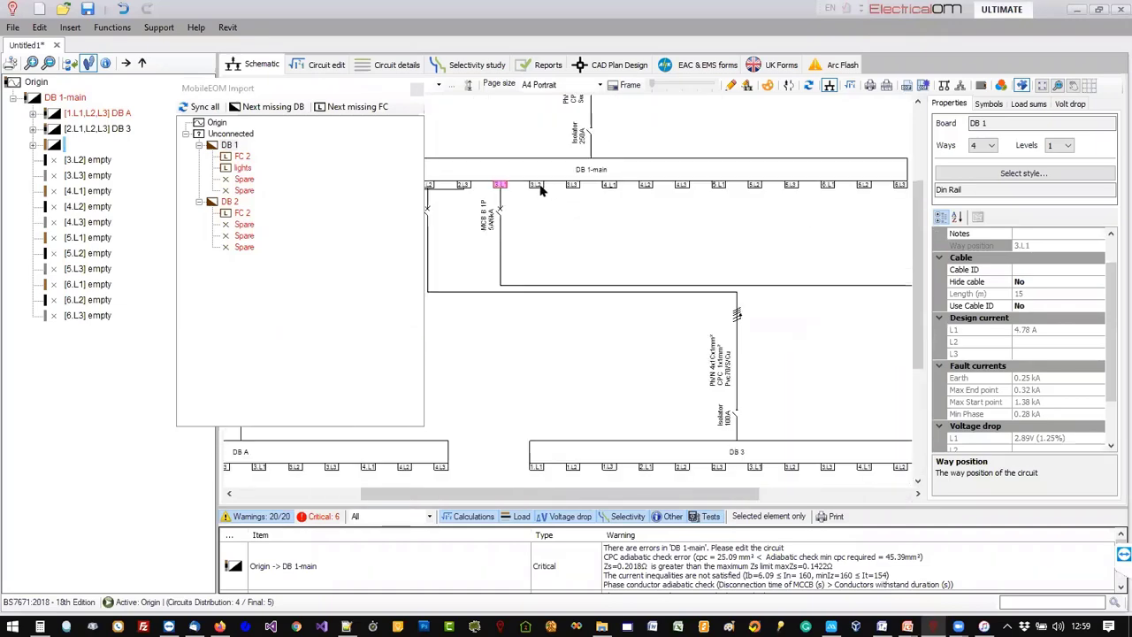
click(537, 184)
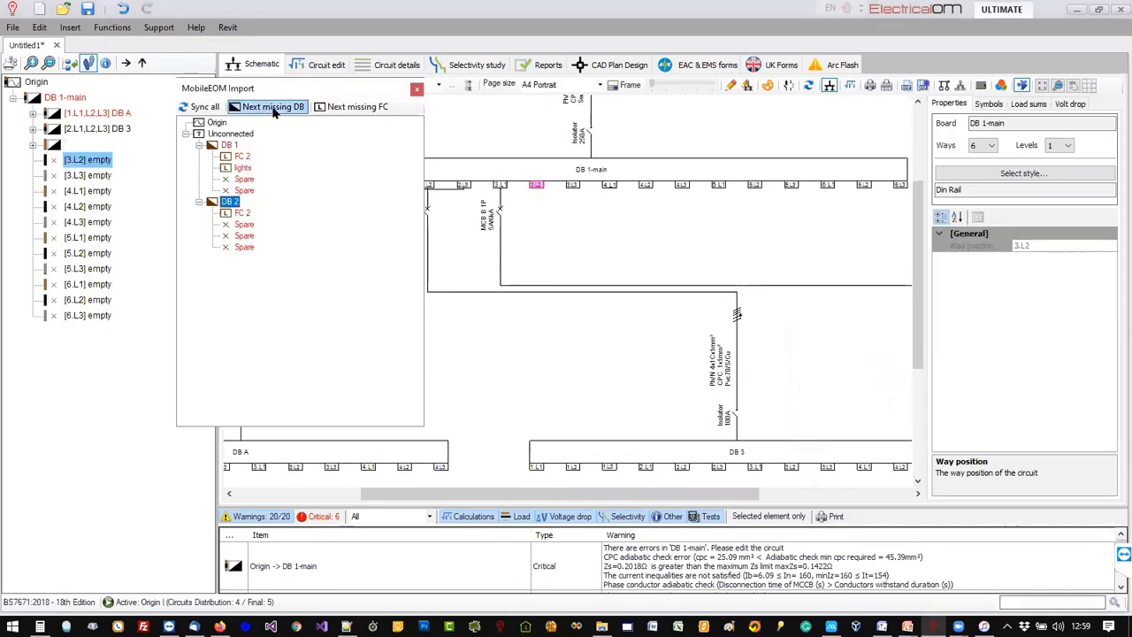
right_click(232, 202)
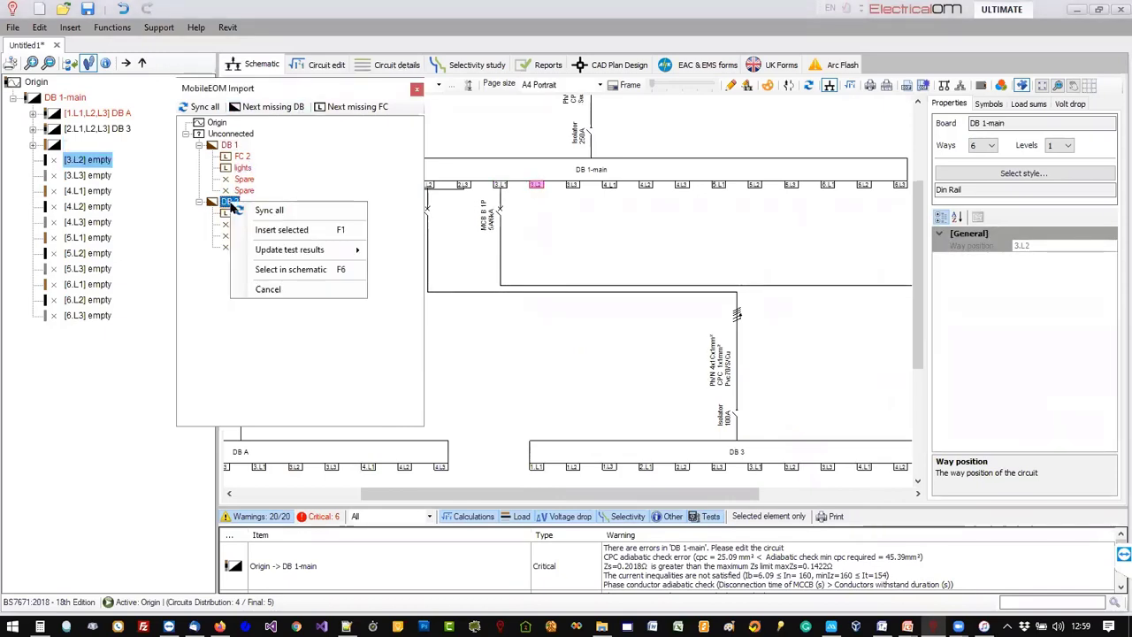
click(304, 231)
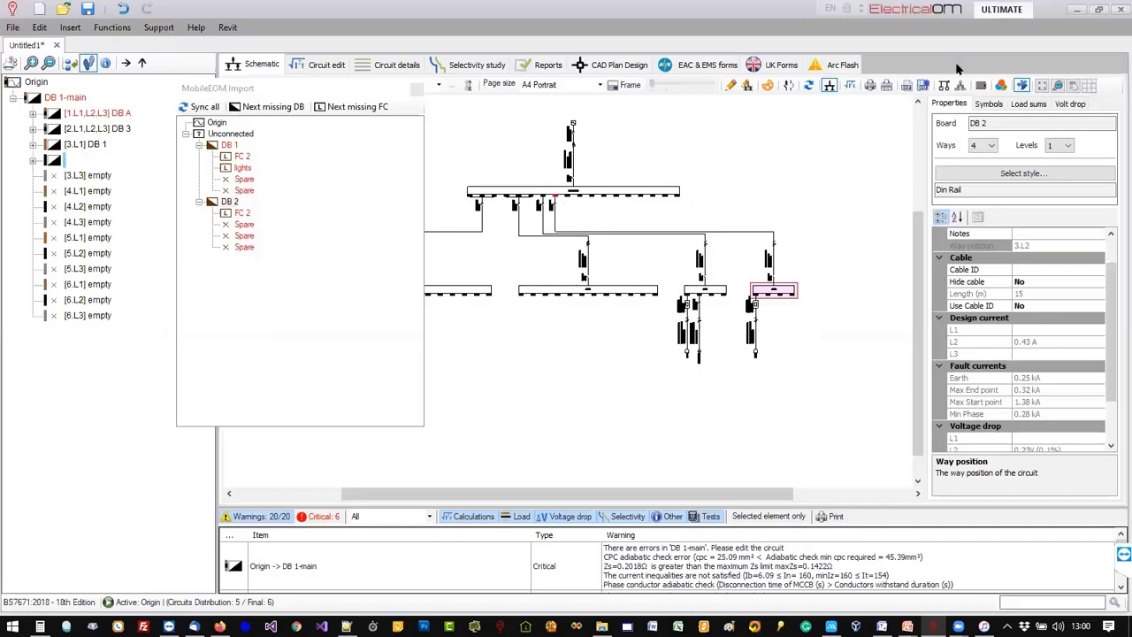
Update the test results of all circuits from the MobileEOM import and close the import window.
drag(670, 253, 748, 310)
scroll(581, 261, up, 3)
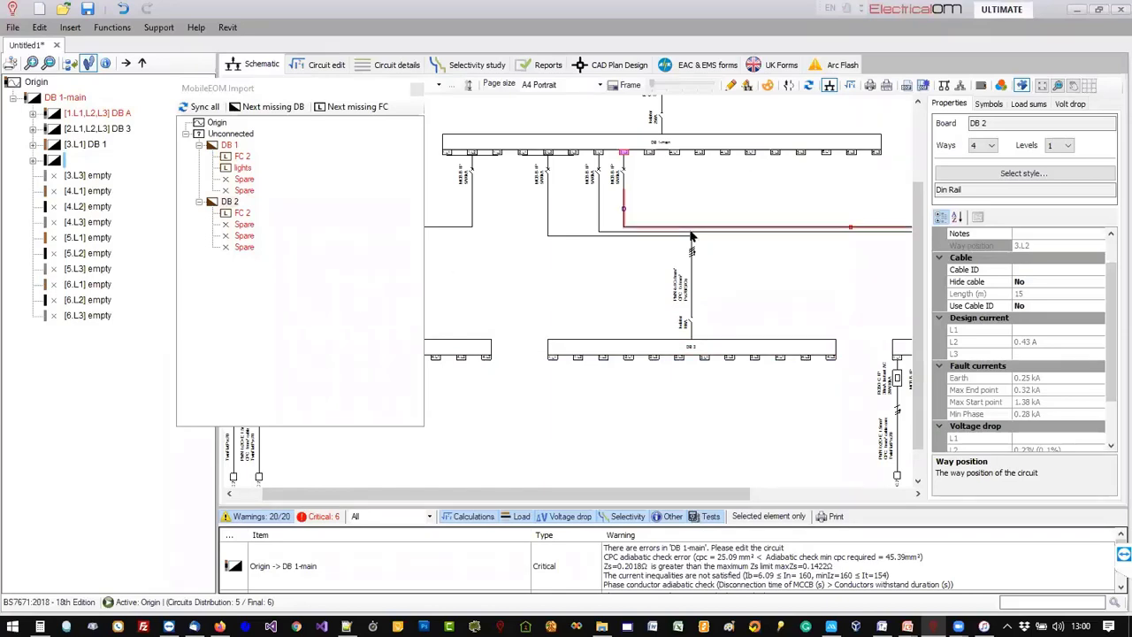
right_click(247, 160)
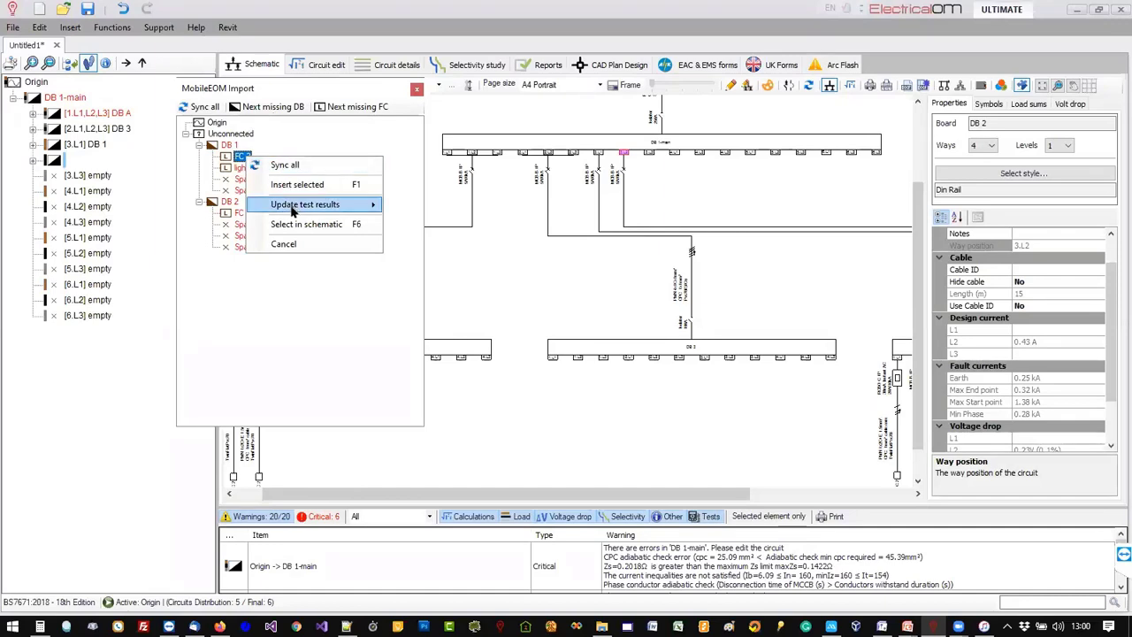
mouse_move(292, 210)
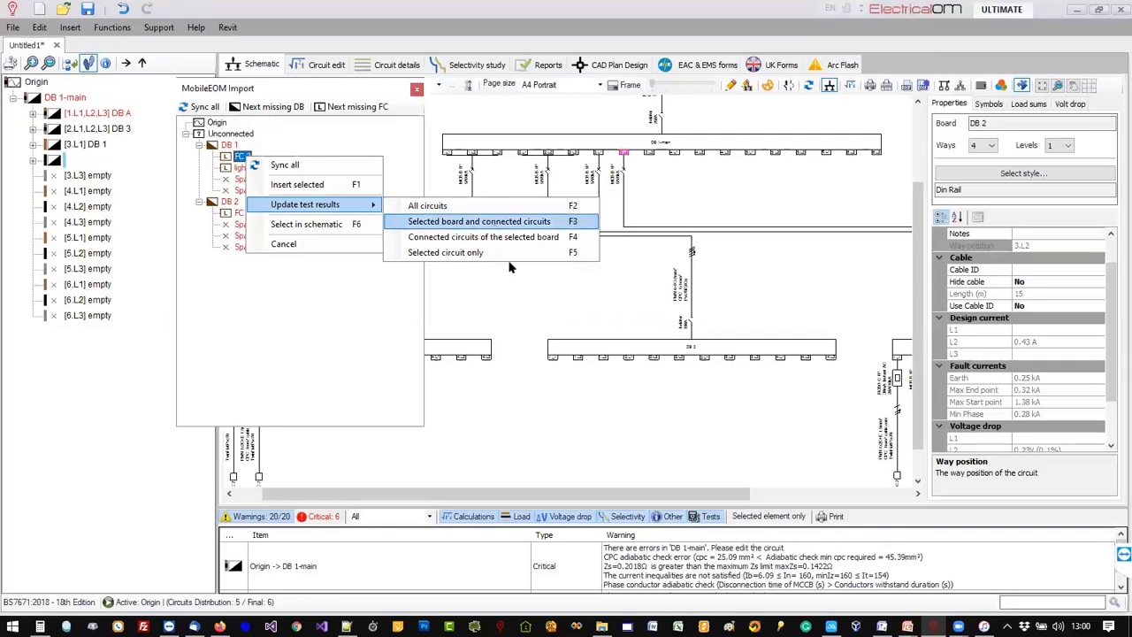
click(459, 205)
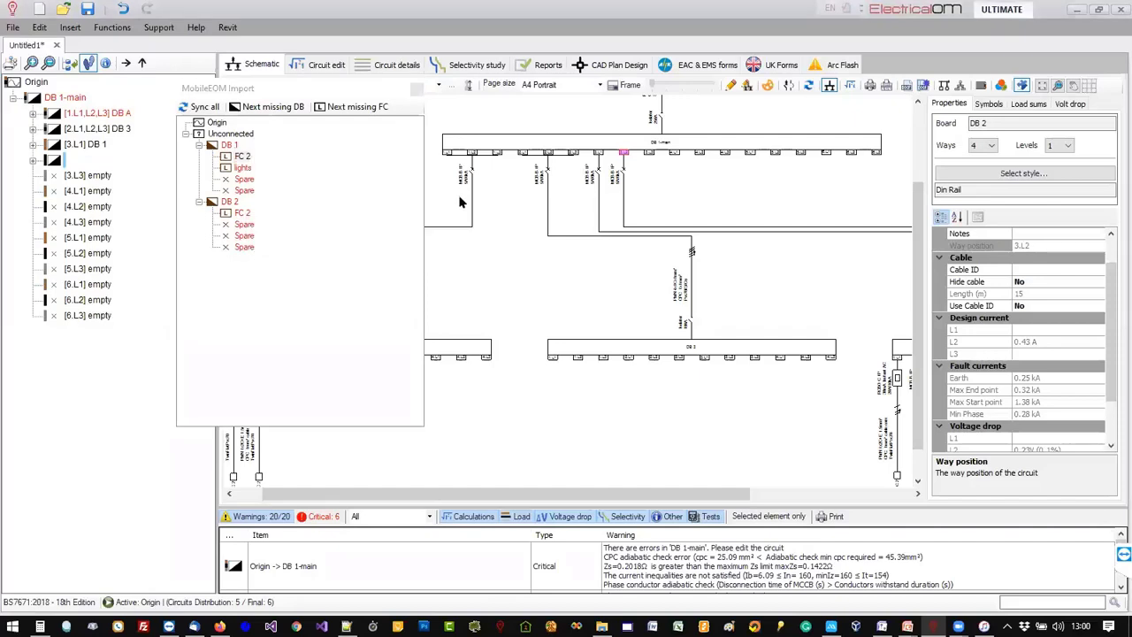
right_click(250, 160)
mouse_move(316, 206)
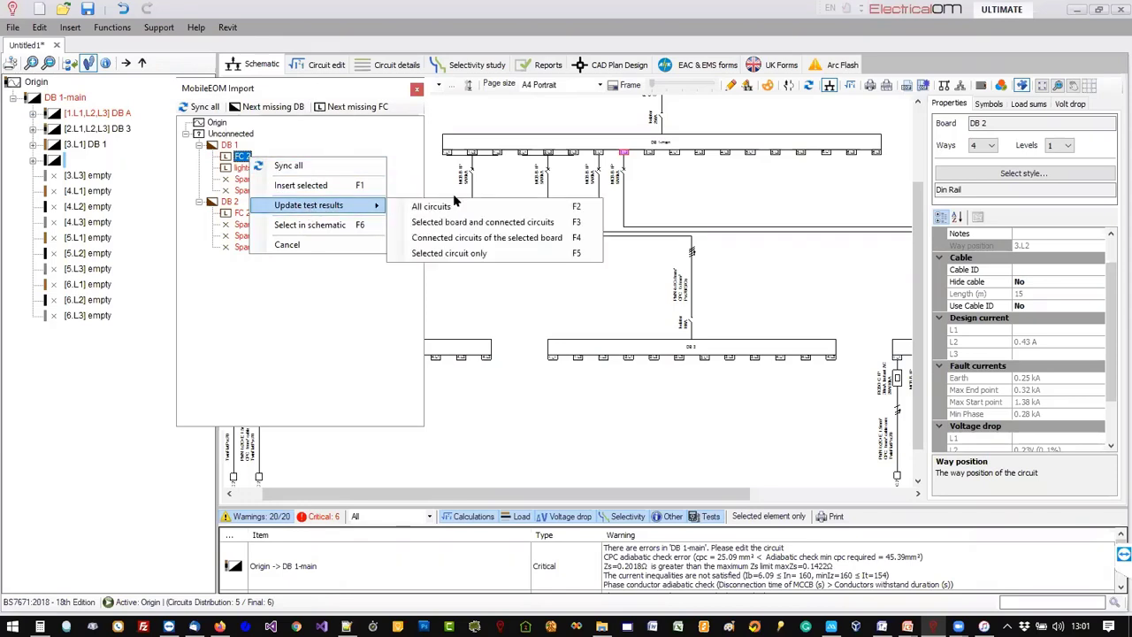
click(456, 206)
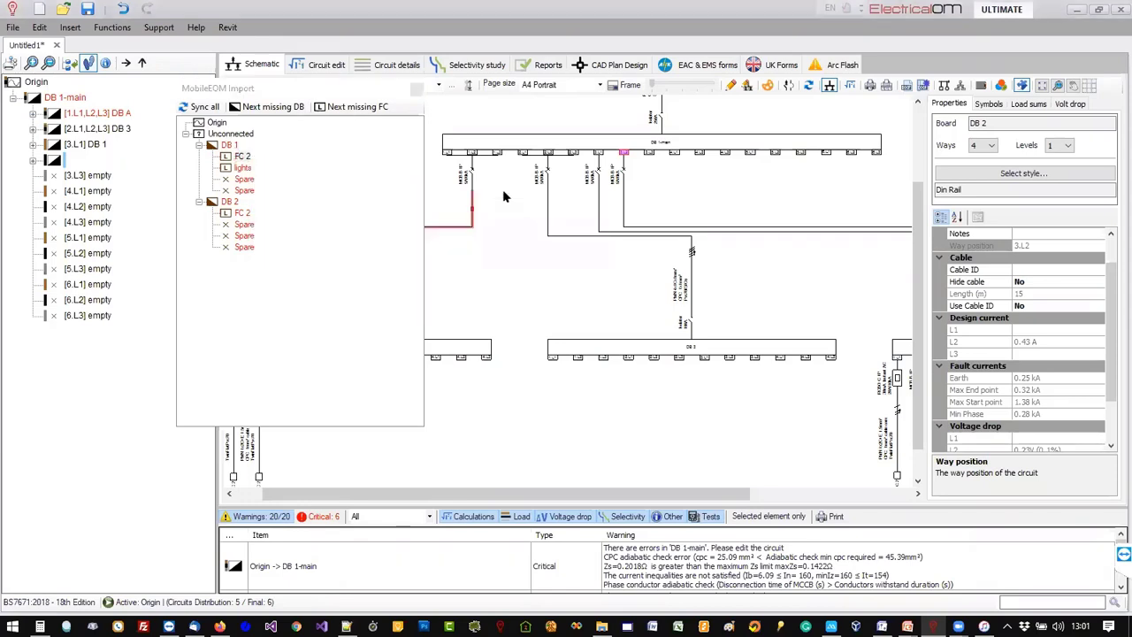
click(414, 90)
Open the UK certificate forms and view the observations list on page 2 of the Commercial EICR.
scroll(462, 272, down, 2)
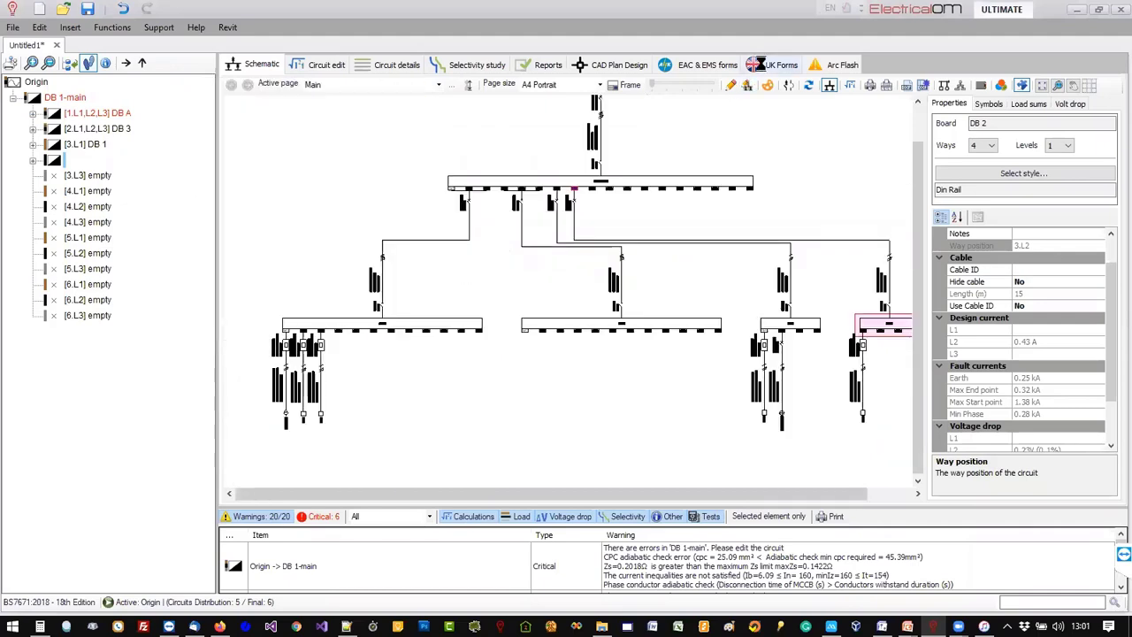
click(762, 67)
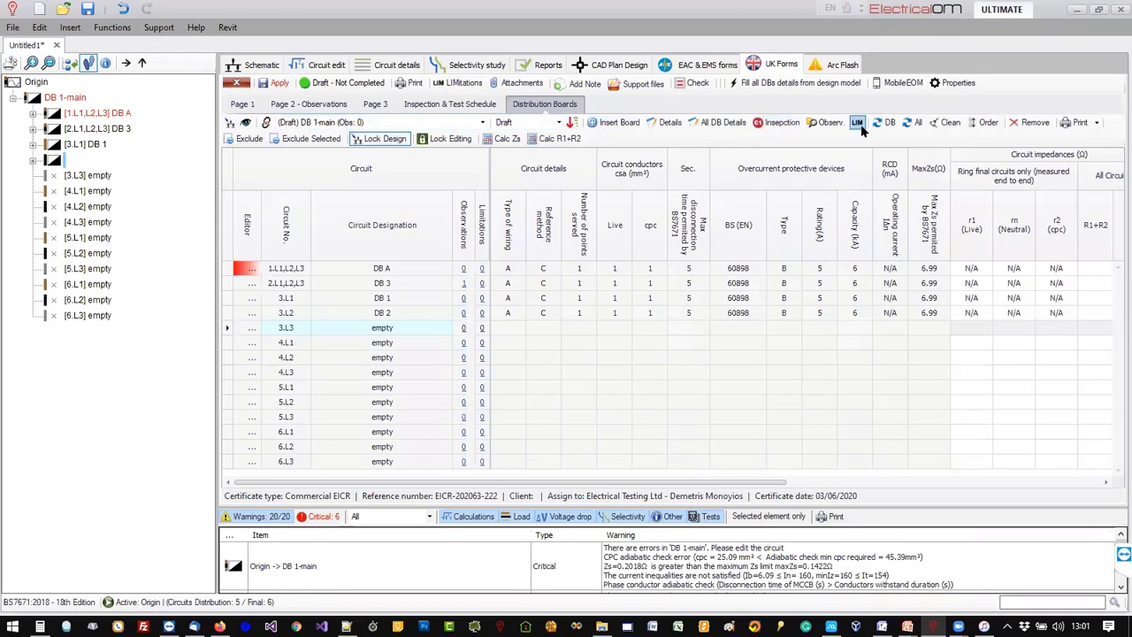
click(236, 83)
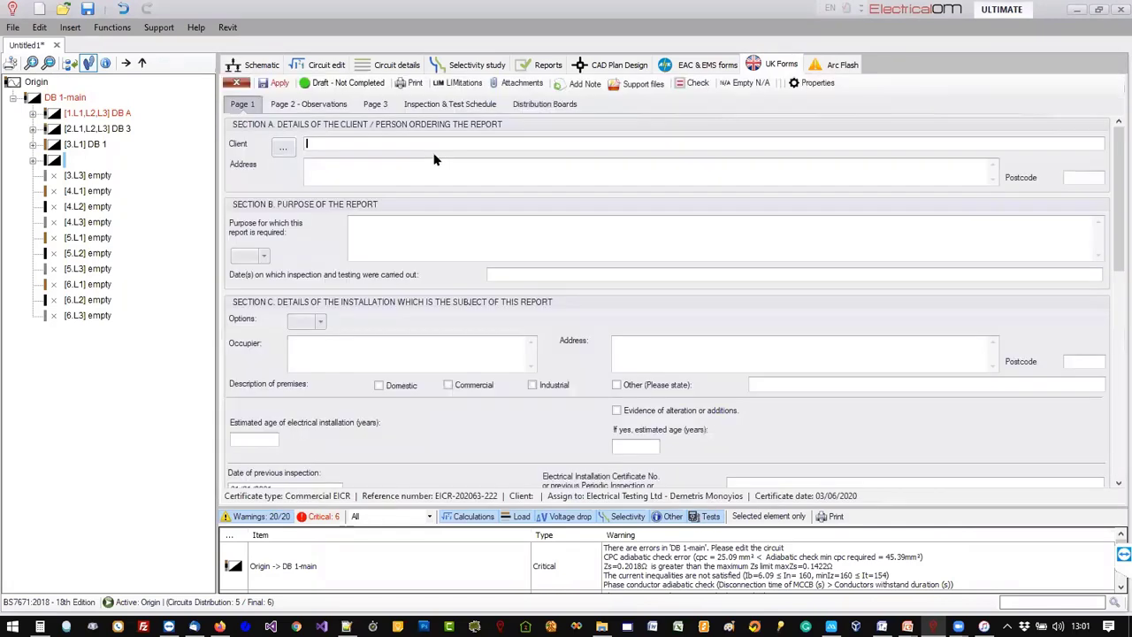
click(322, 105)
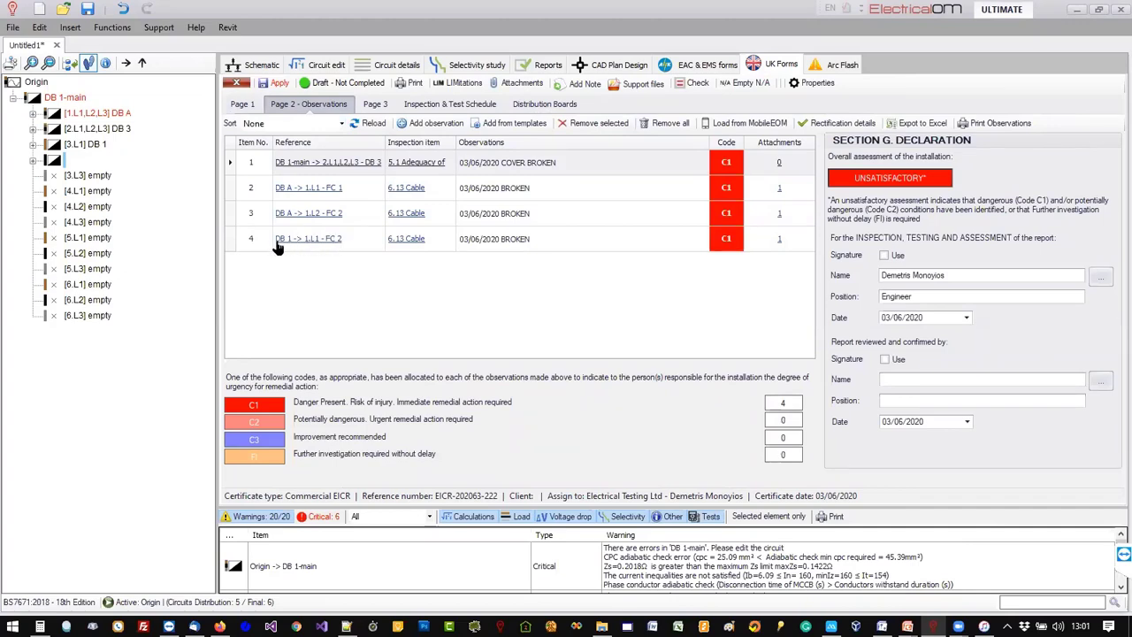
Check board DB 1 and its circuits in the schematic, and return to the certificate's observations list.
click(259, 64)
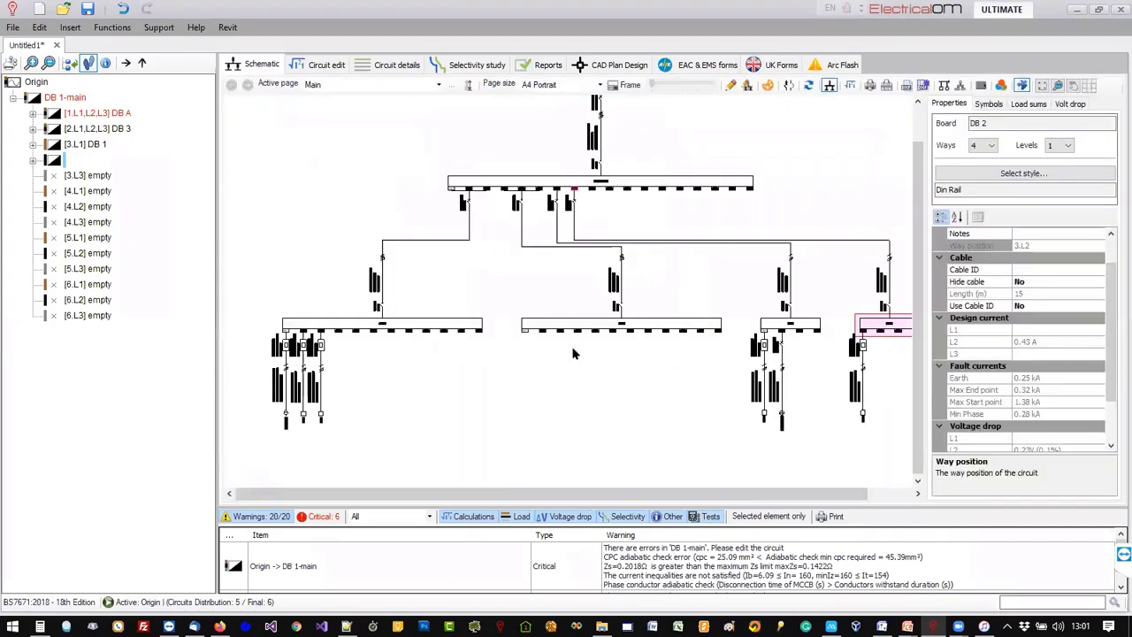
scroll(796, 330, up, 5)
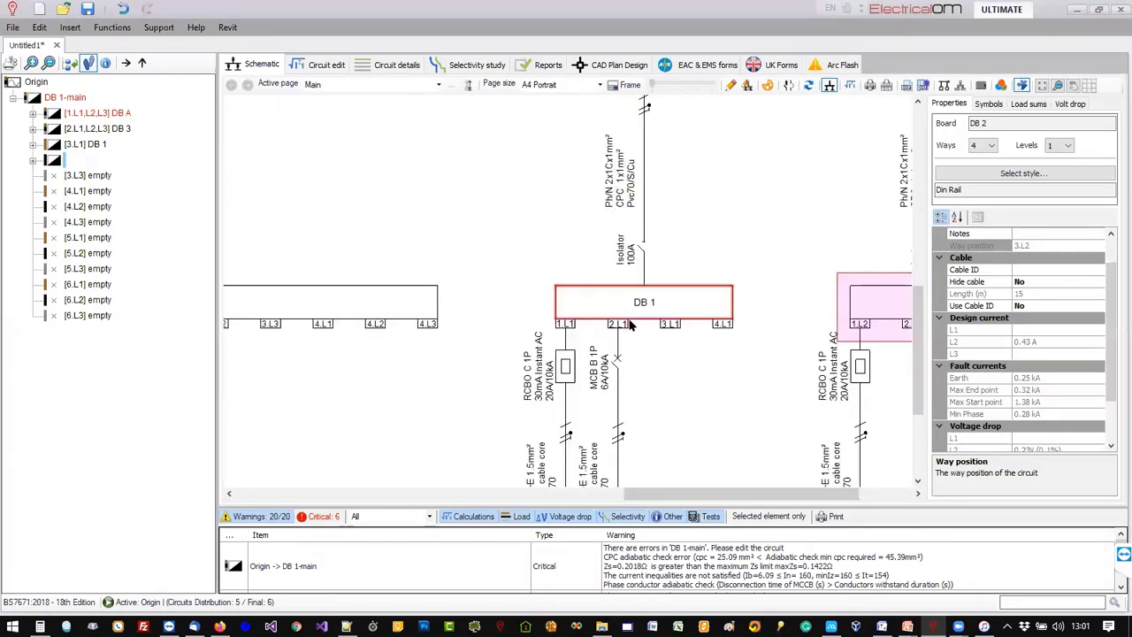
click(762, 64)
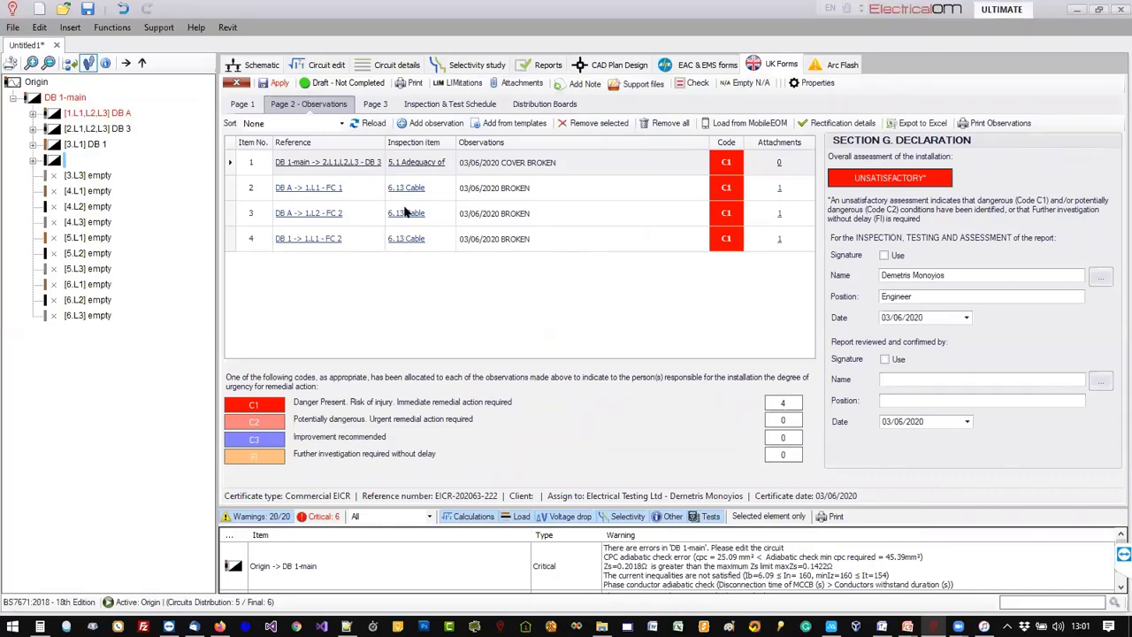
Examine the circuit observations and outcomes in the Inspection & Test Schedule down to item 6.13.
click(423, 106)
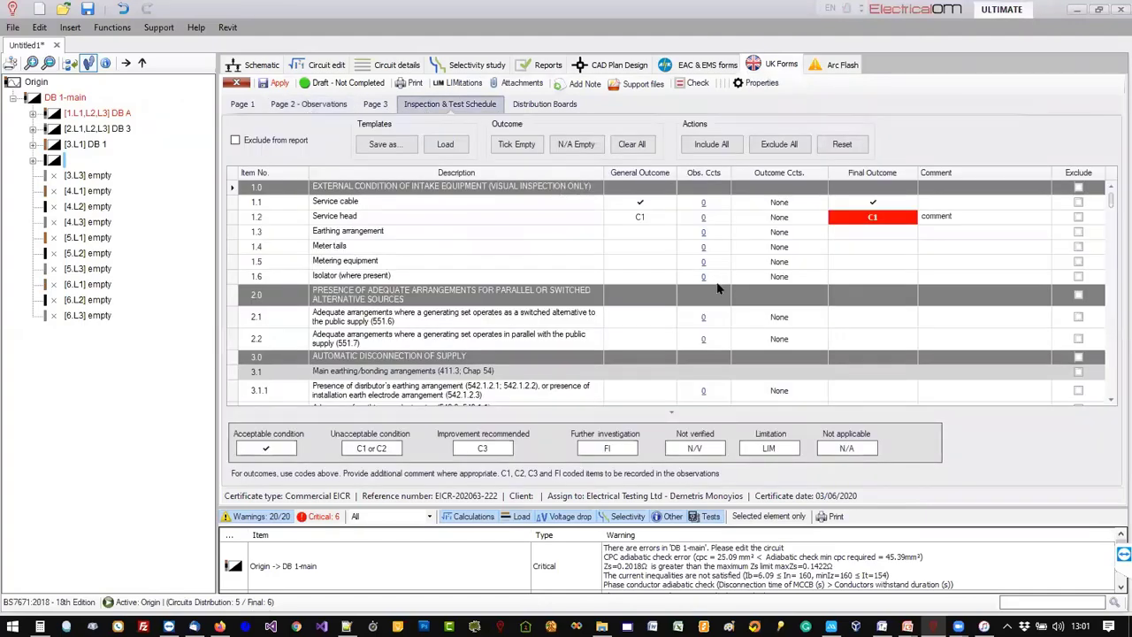
scroll(718, 290, down, 10)
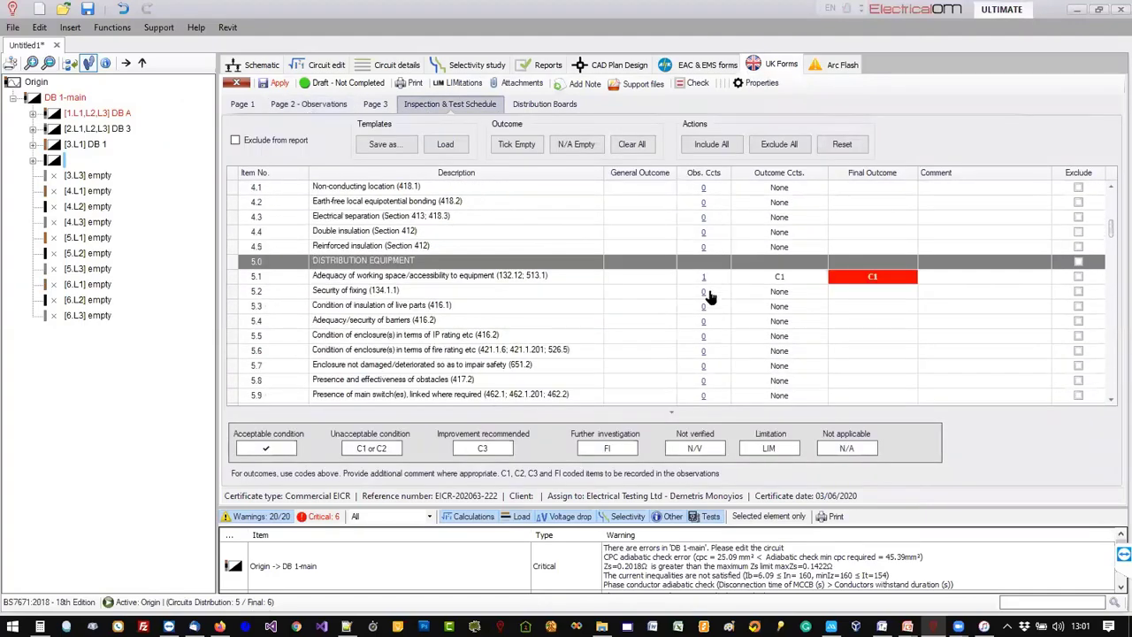
scroll(712, 296, down, 6)
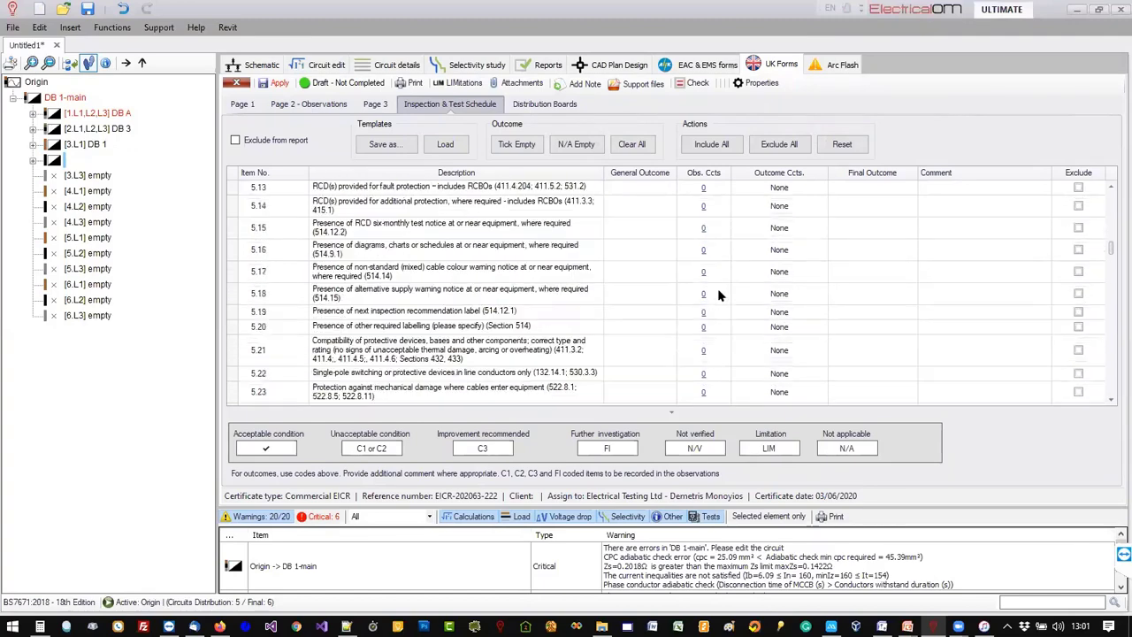
scroll(718, 295, down, 8)
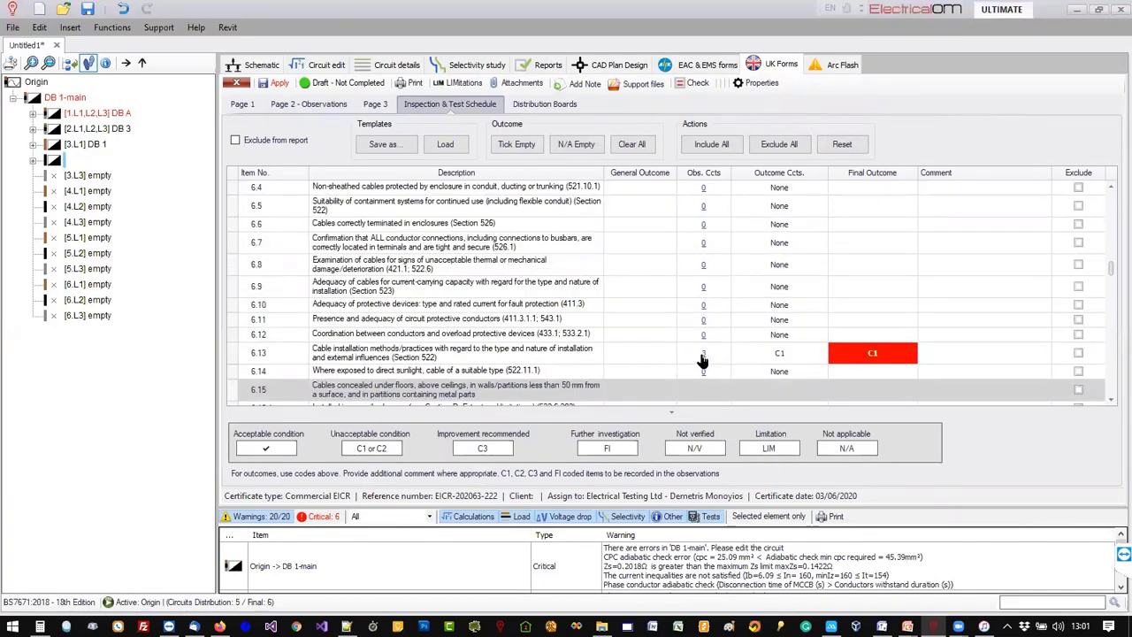
Examine the circuit observations behind inspection item 6.13, and check the circuit schedules of distribution boards DB 1 and DB 2.
click(703, 355)
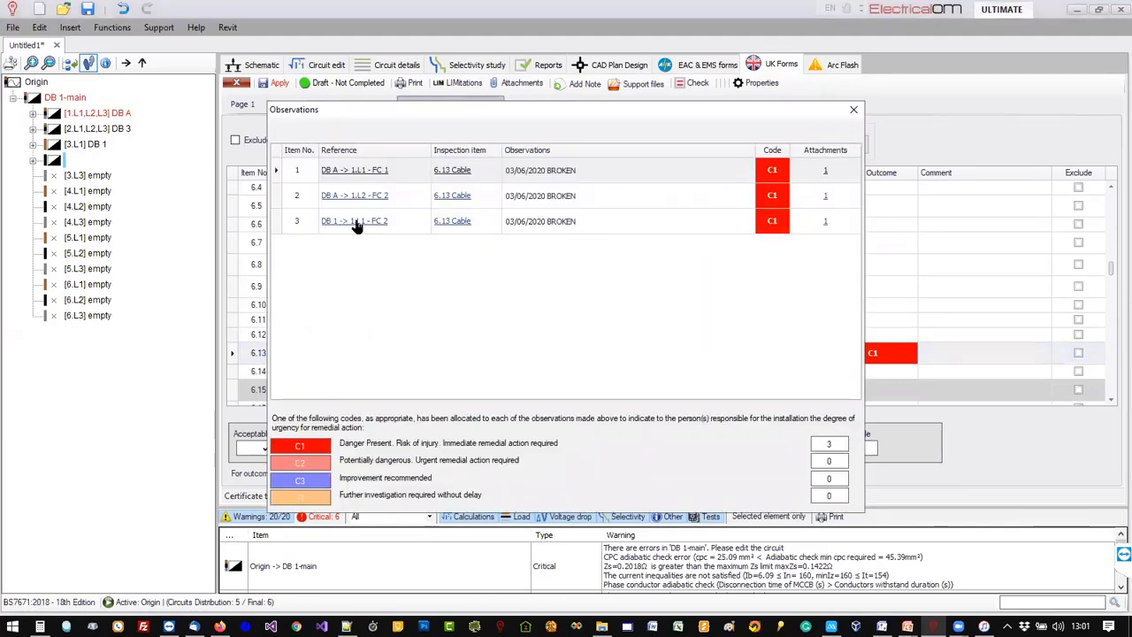
click(854, 110)
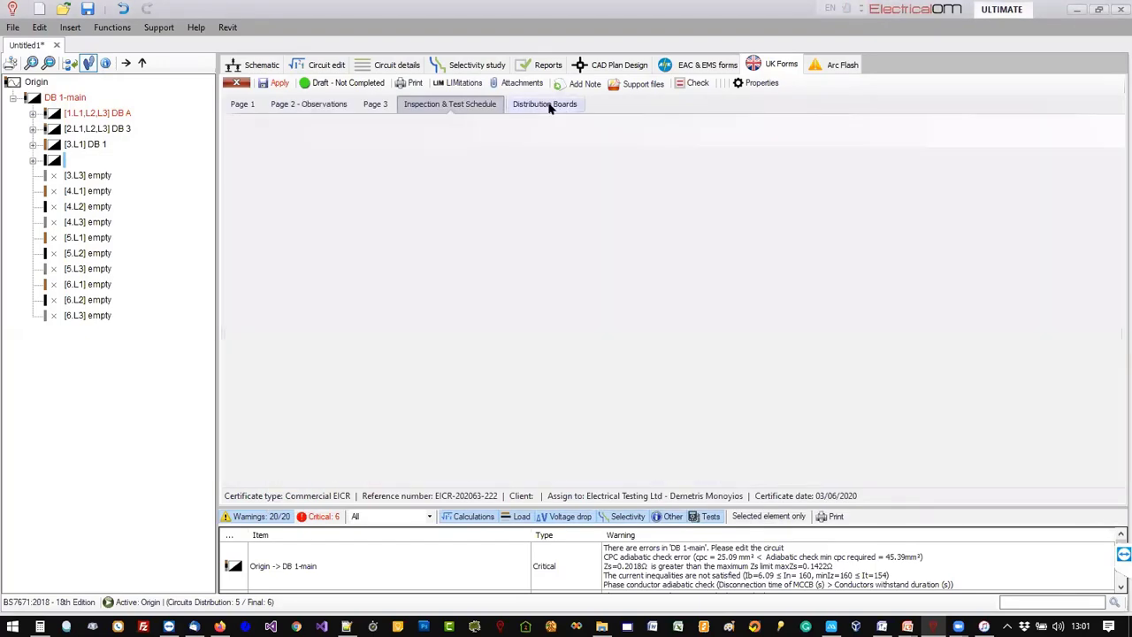
click(545, 104)
click(451, 122)
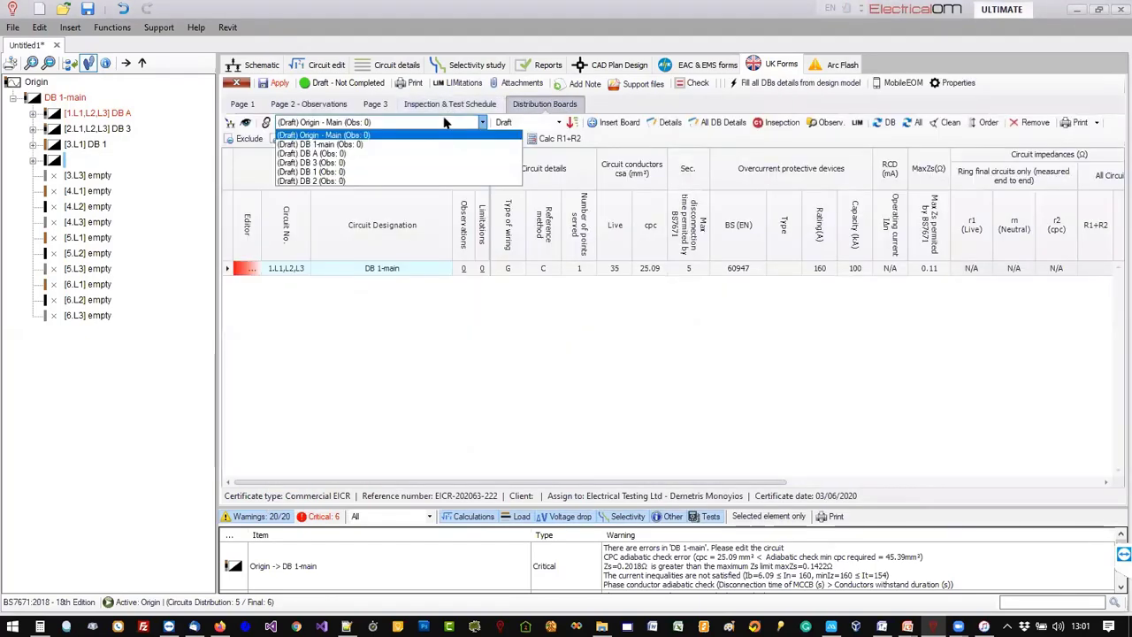
click(327, 171)
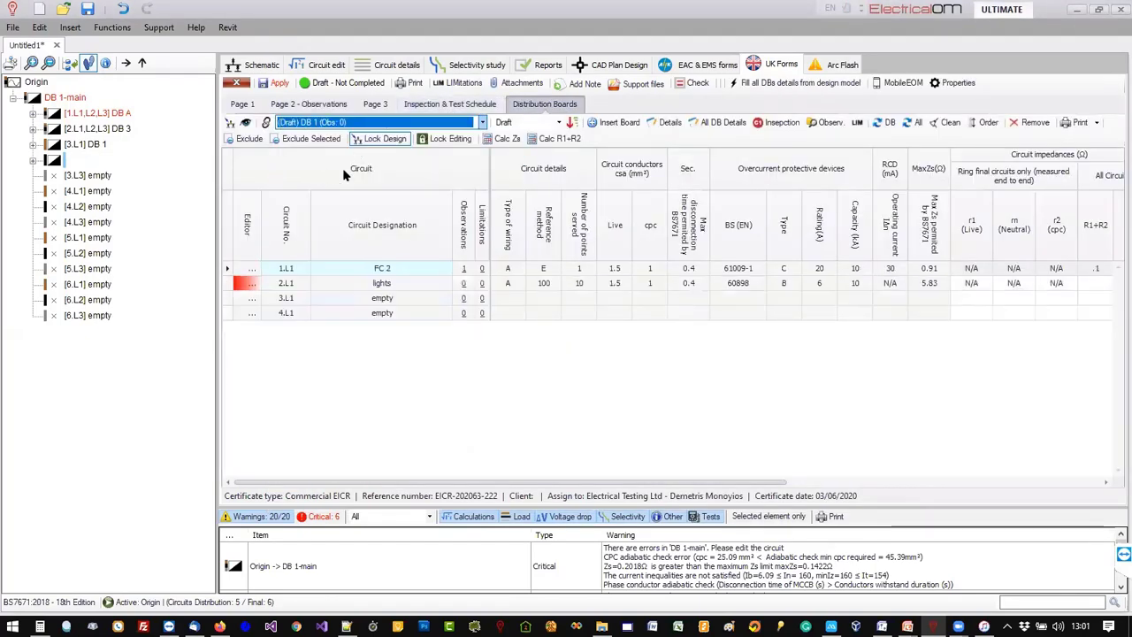
click(372, 122)
click(340, 184)
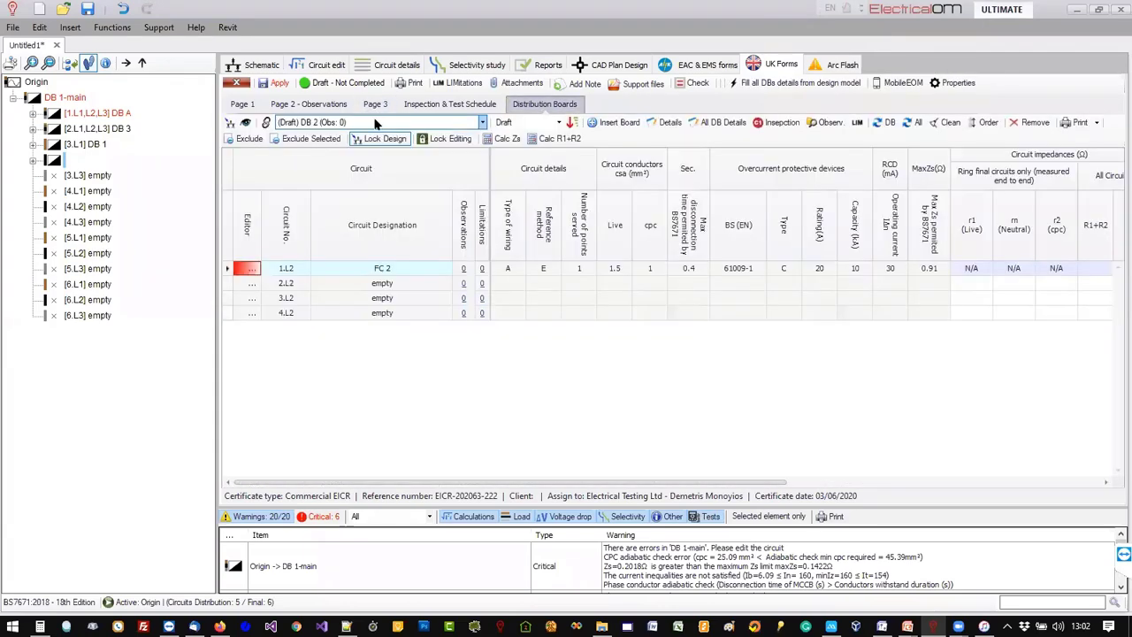
click(375, 124)
click(358, 172)
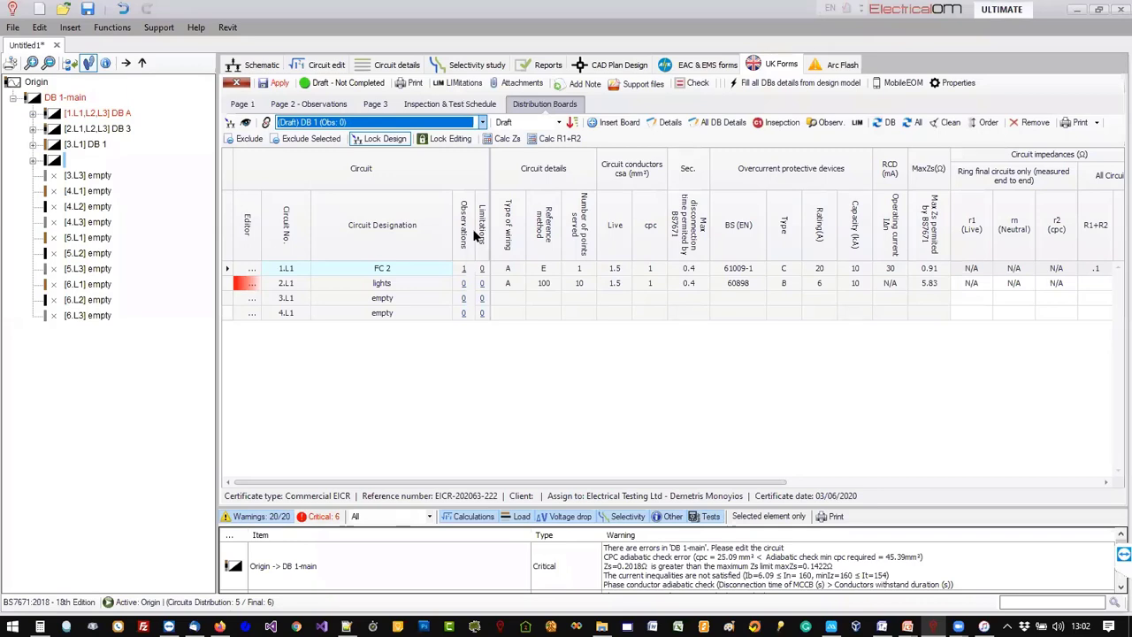
Examine the schematic of the whole installation, from the origin and DB 1-main down to boards DB 1 and DB 2.
click(505, 345)
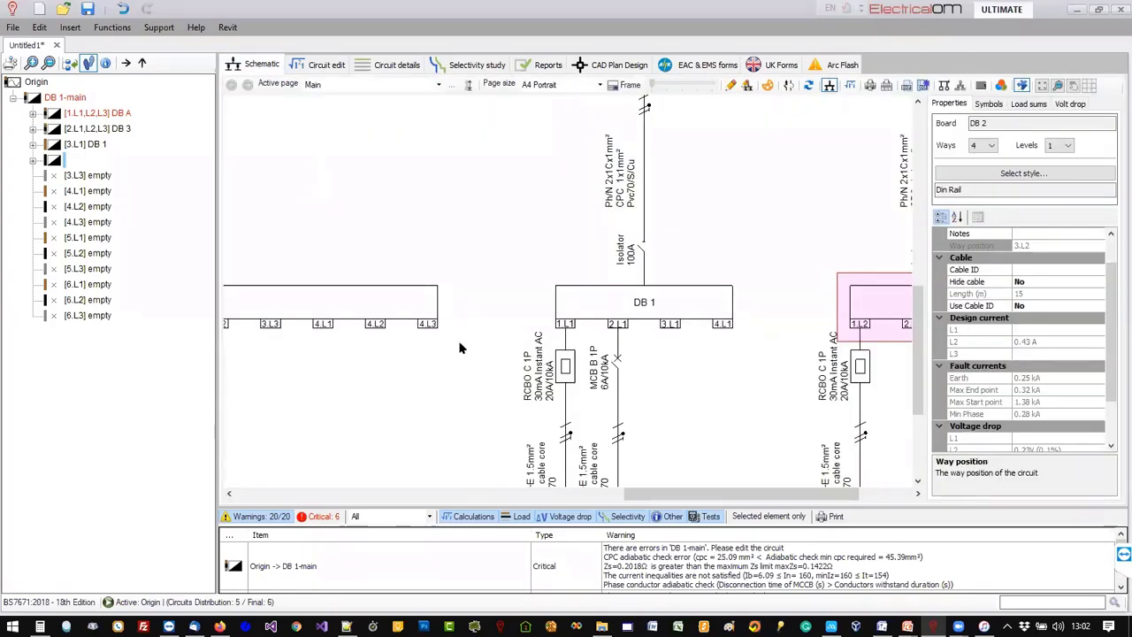
scroll(459, 347, down, 5)
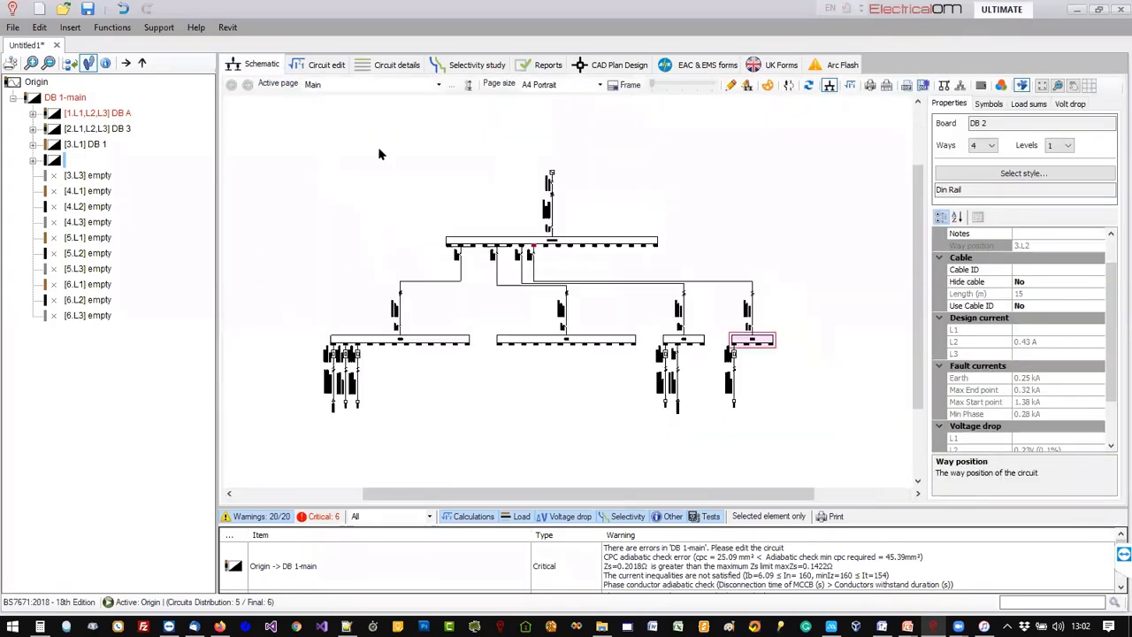
scroll(537, 333, up, 1)
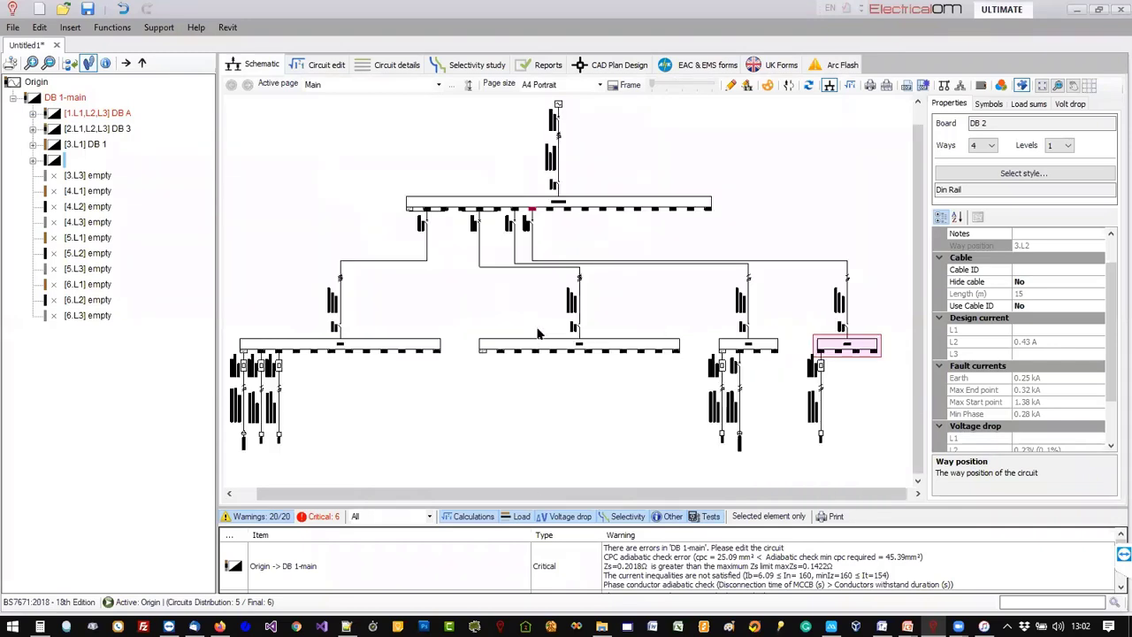
scroll(538, 334, up, 1)
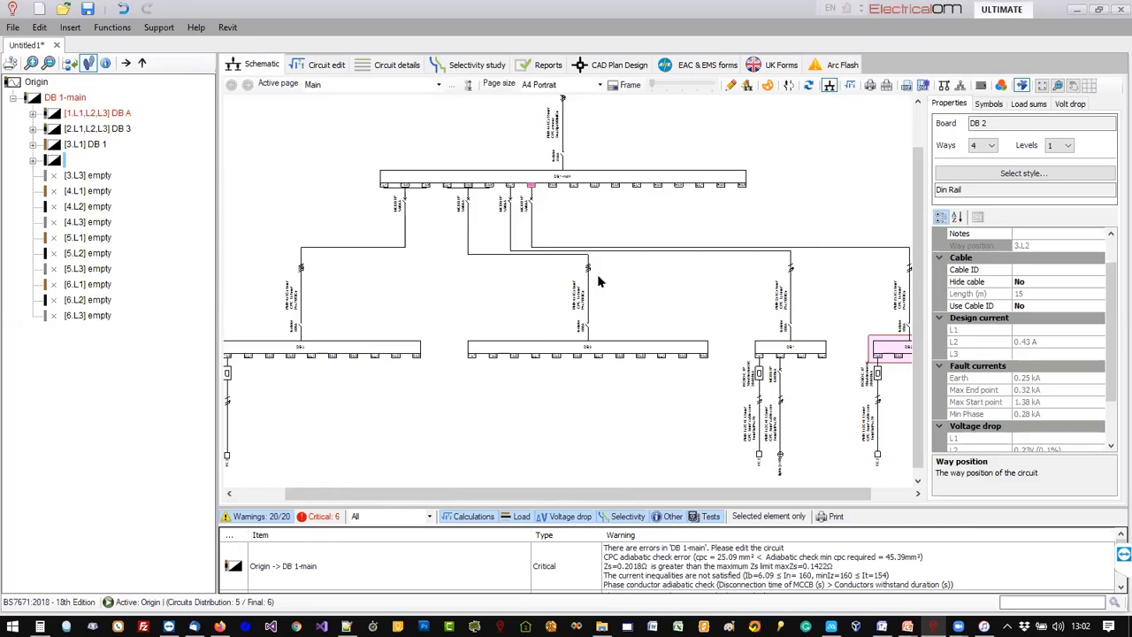
drag(653, 307, 444, 297)
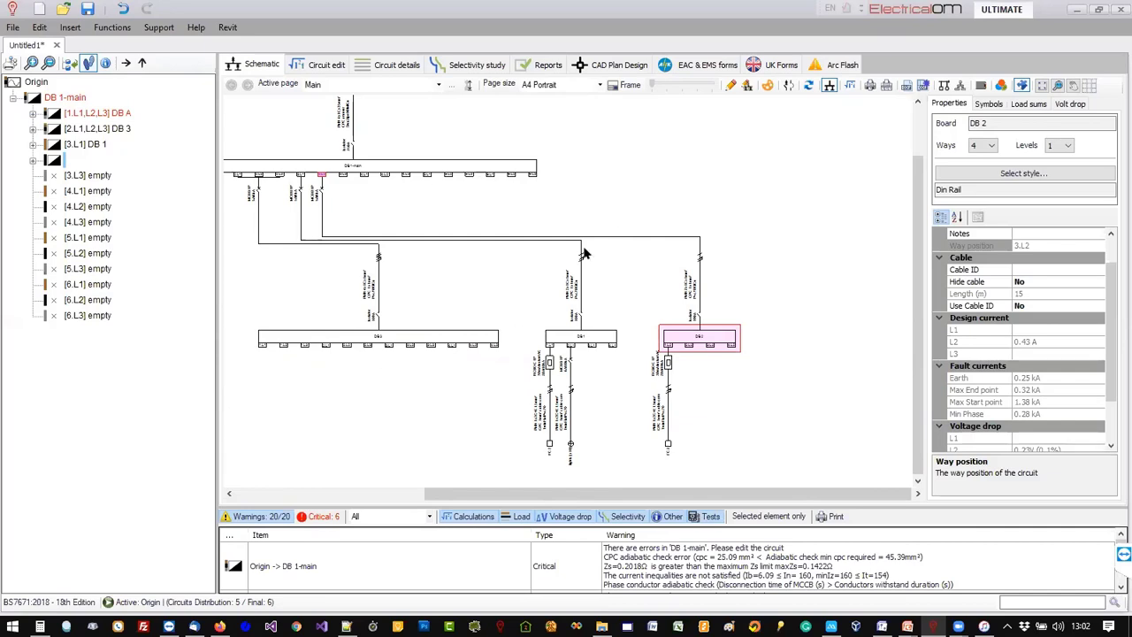
scroll(607, 263, down, 2)
drag(607, 264, 720, 263)
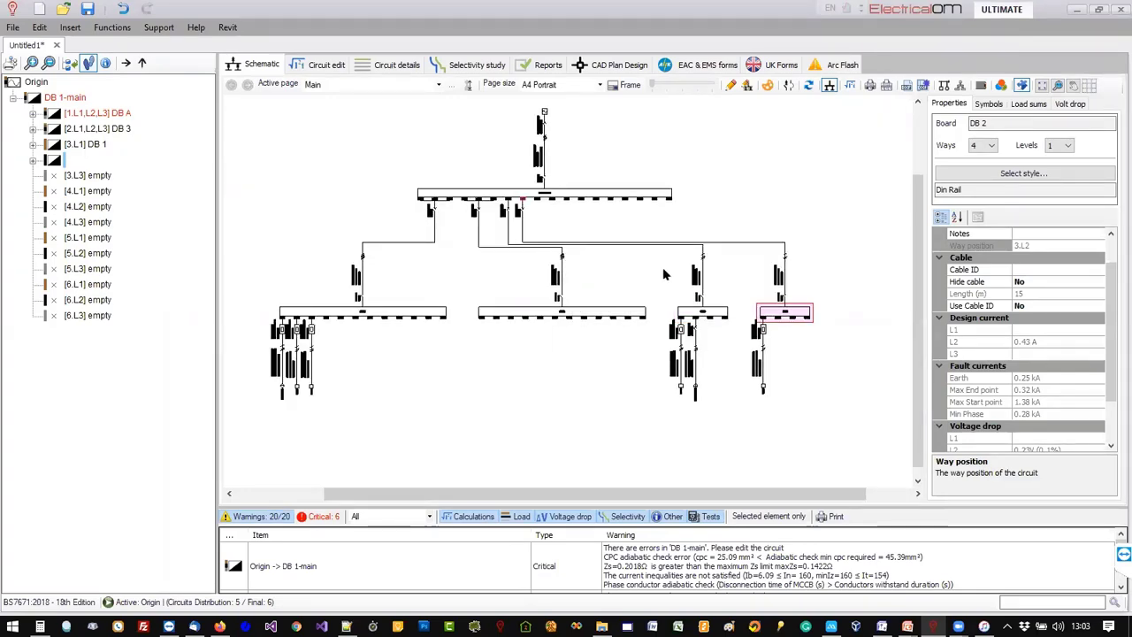
Show the rectification details in the EICR's observations list and mark the COVER BROKEN observation on DB 3 as rectified.
click(773, 65)
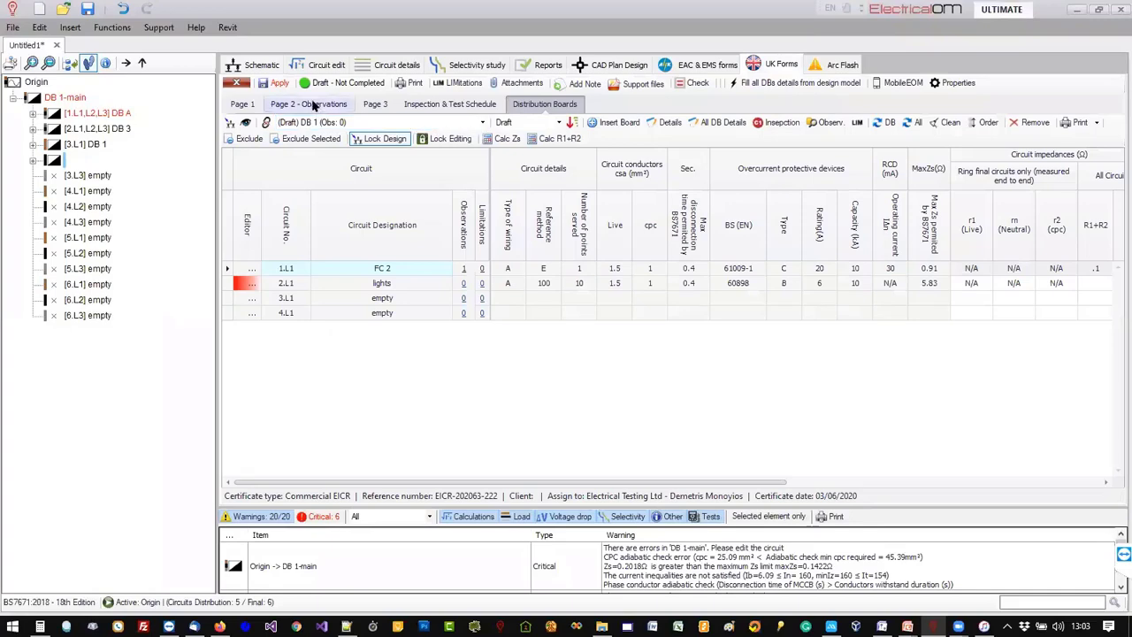
click(314, 105)
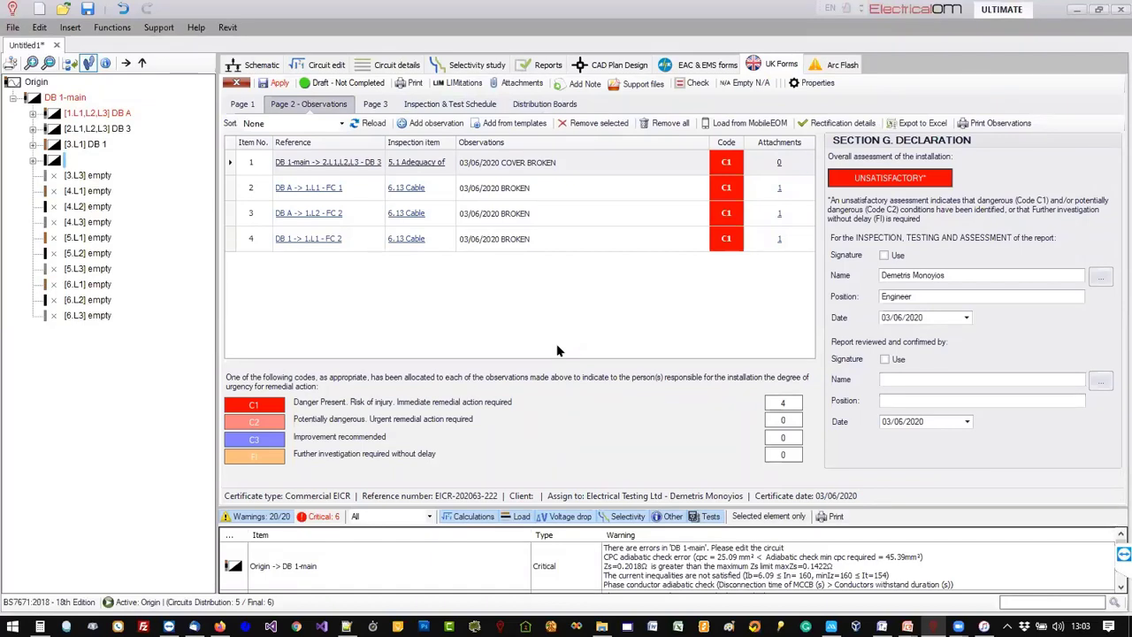
click(817, 126)
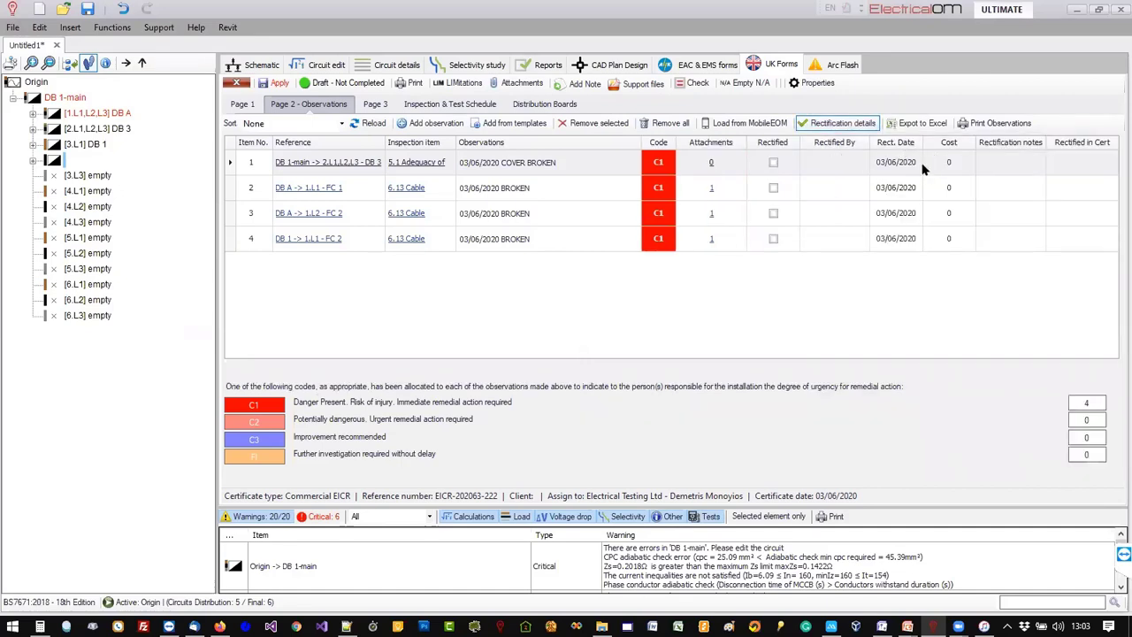
click(774, 163)
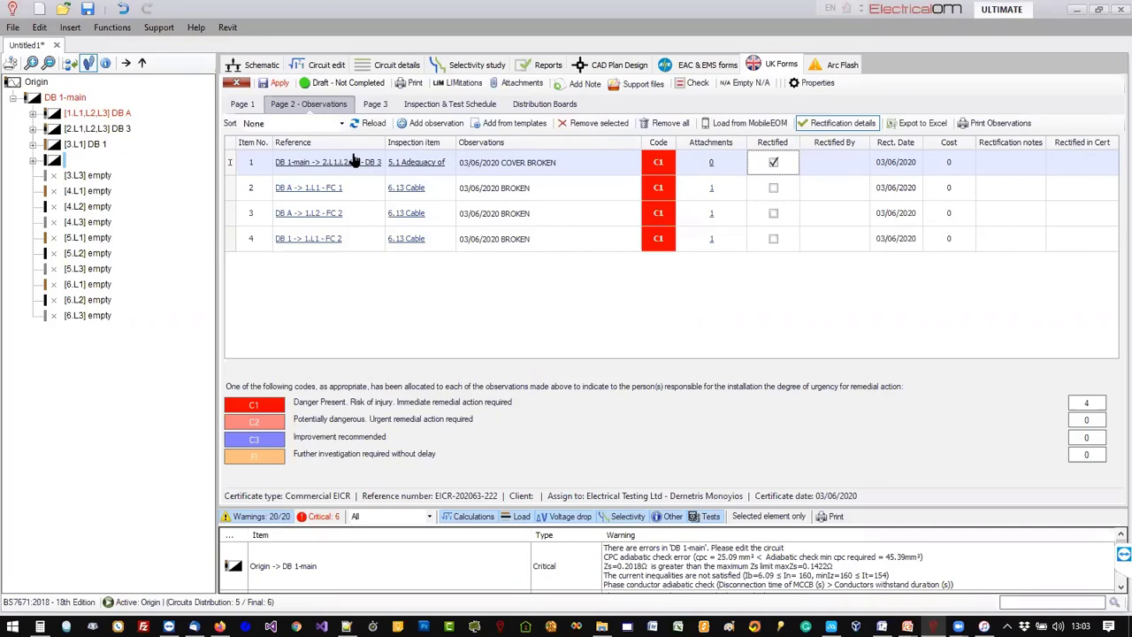
Close the EICR and create a new certificate of type Electrical Installation Certificate in the Commercial category.
click(268, 88)
click(267, 97)
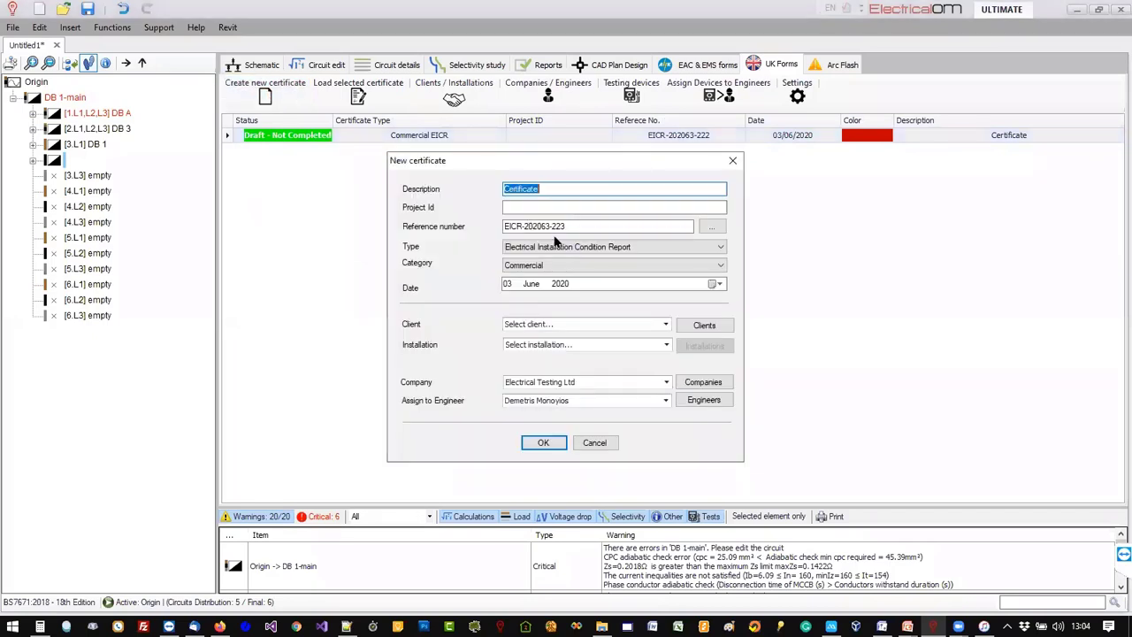
click(556, 247)
click(556, 260)
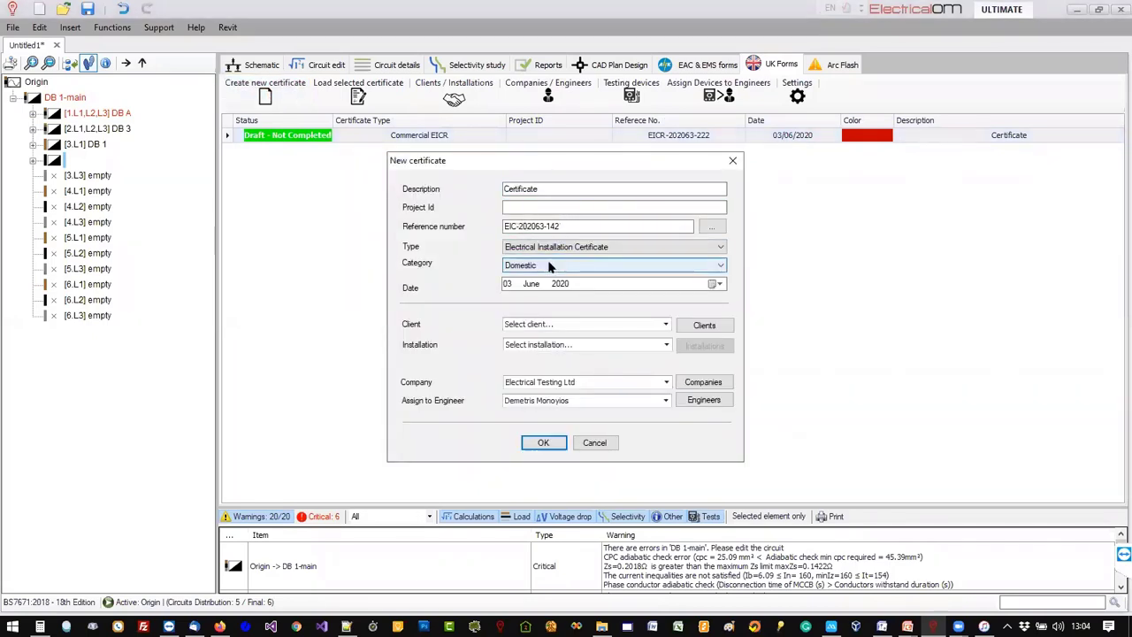
click(541, 264)
click(541, 283)
click(543, 442)
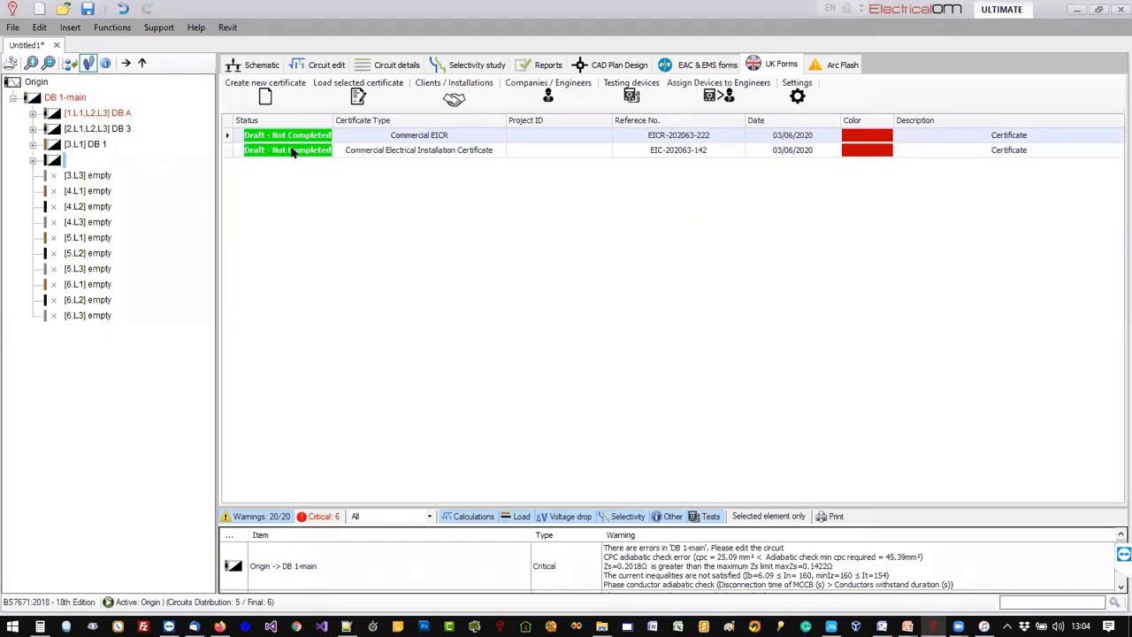
Open the new installation certificate and exclude all its distribution boards except DB A.
click(307, 151)
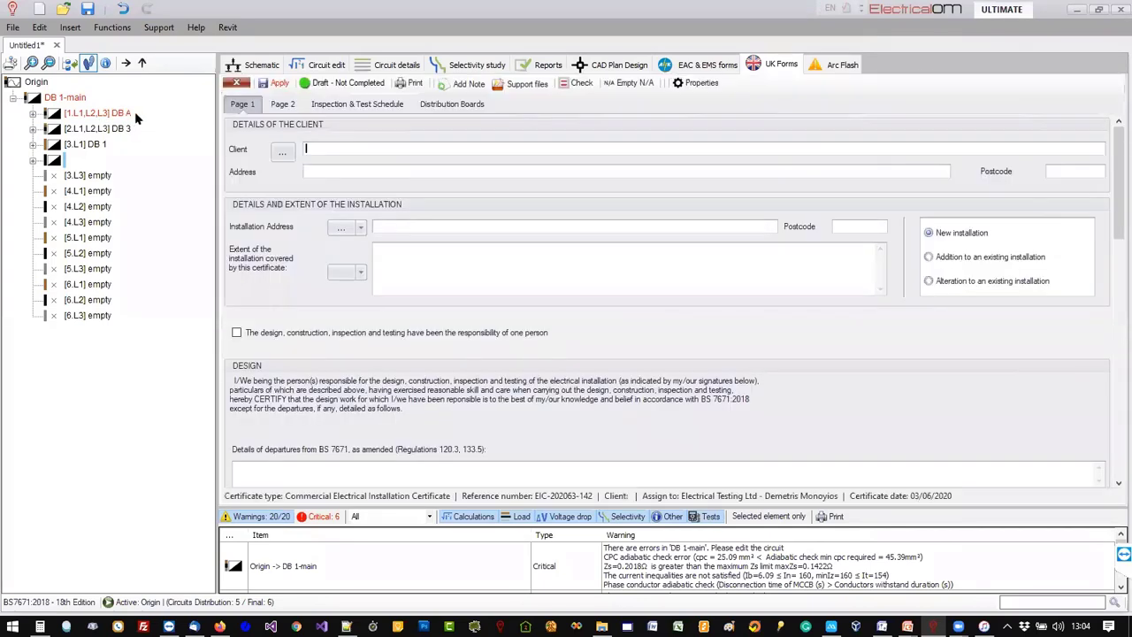
click(466, 104)
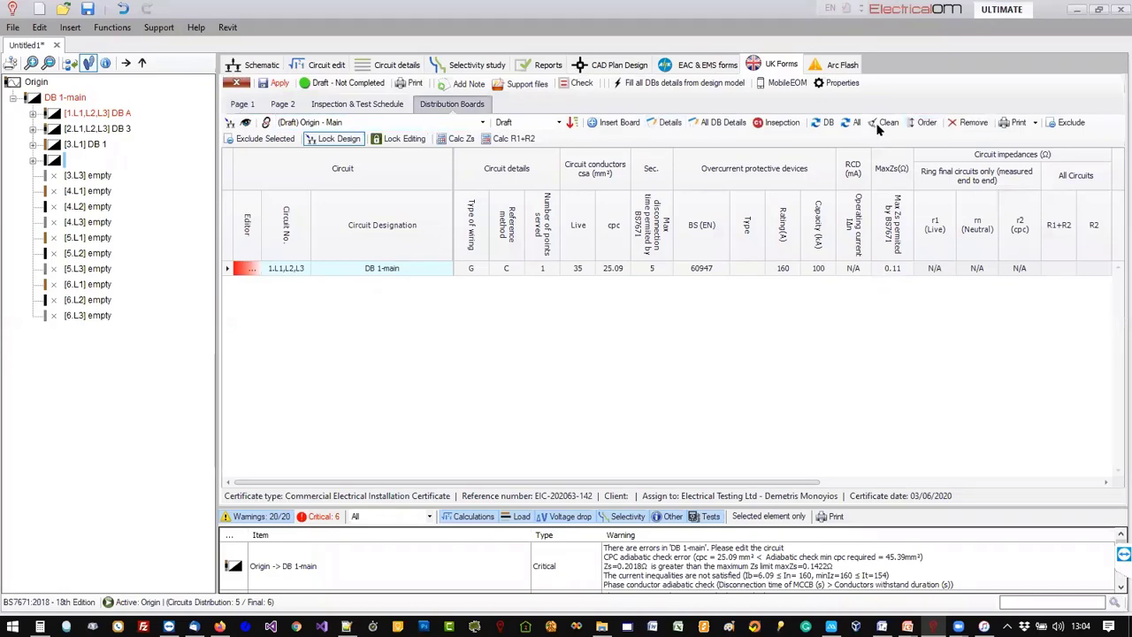
click(268, 142)
click(467, 175)
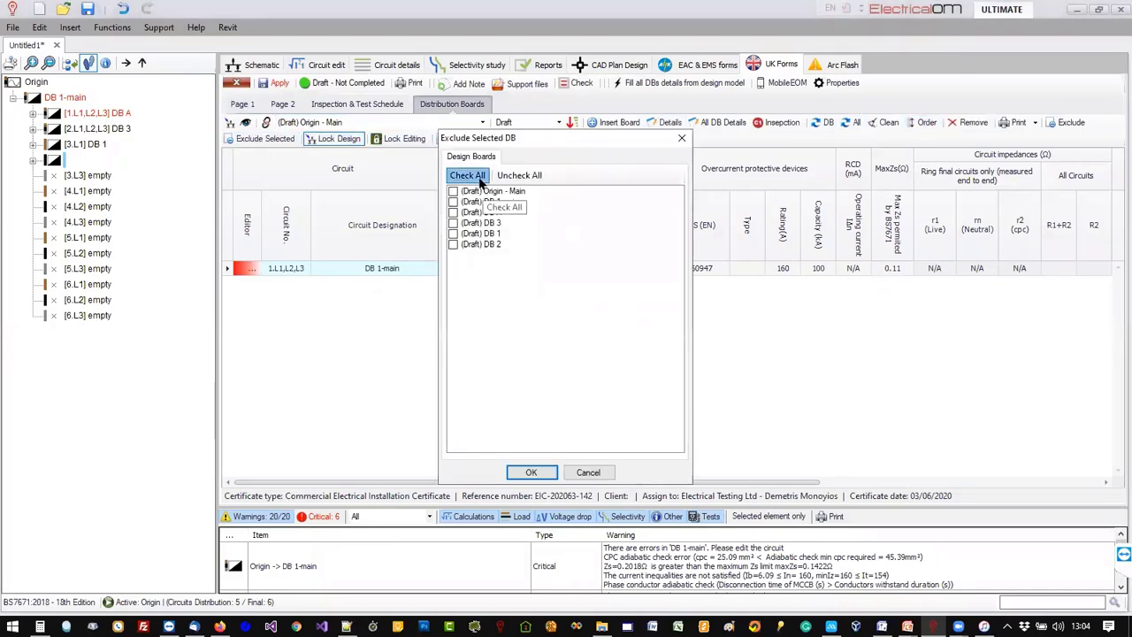
click(453, 192)
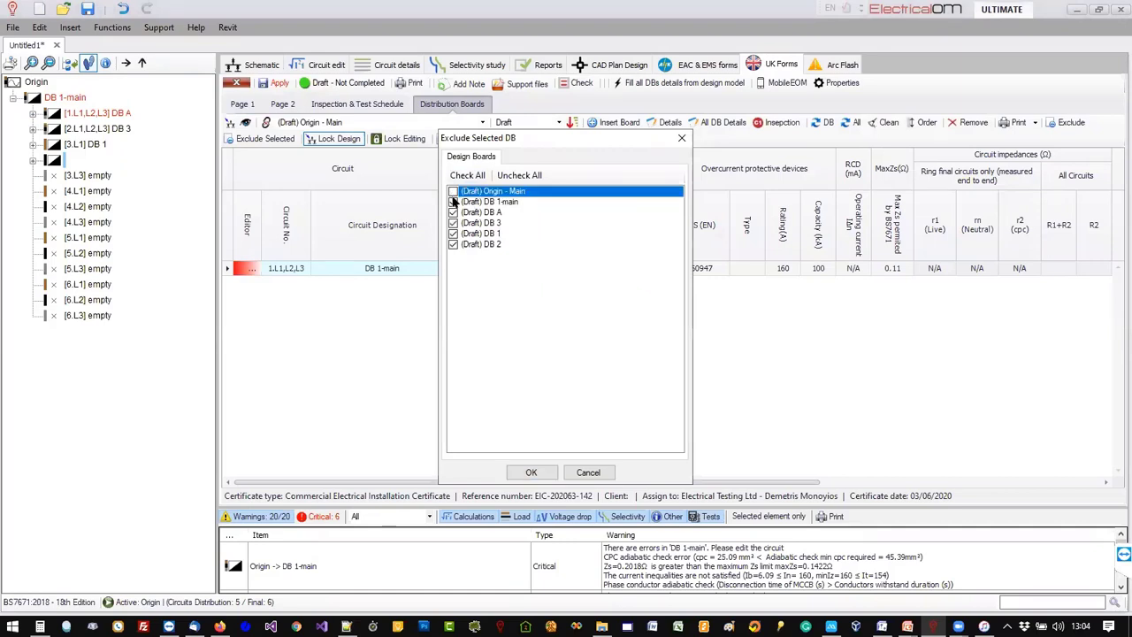
click(453, 212)
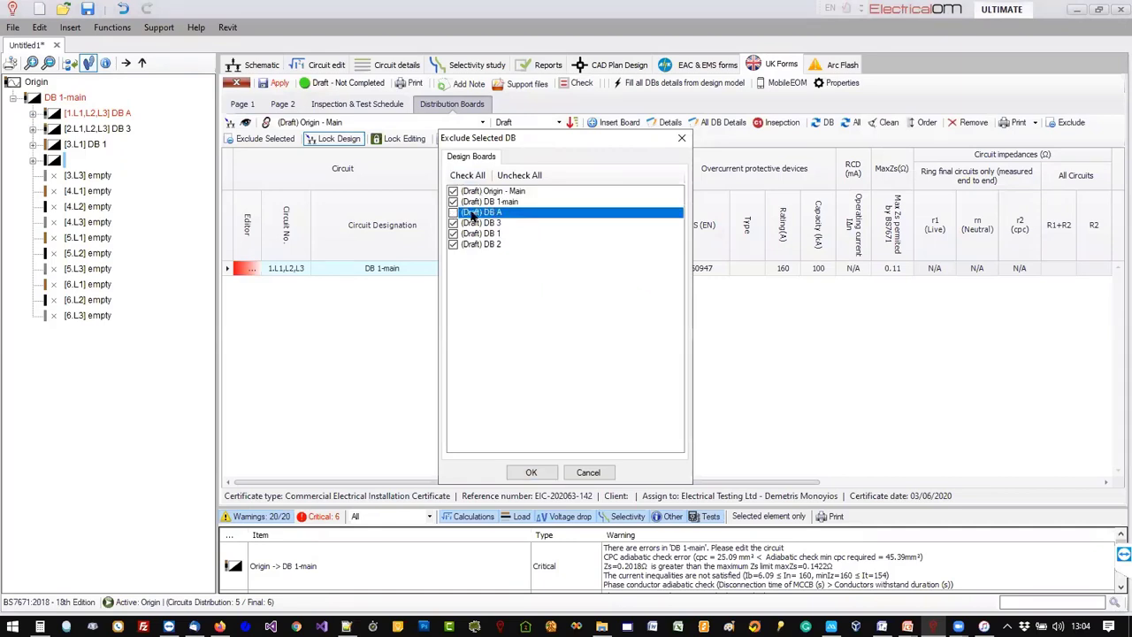
click(535, 472)
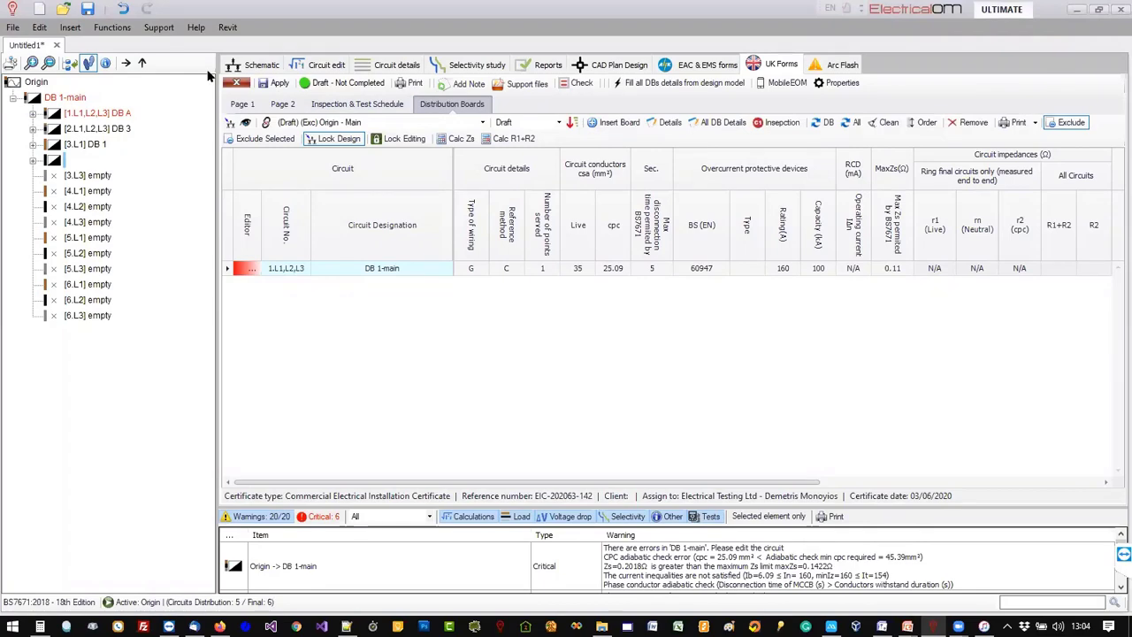
Reopen the Commercial EICR and set certificate EIC-202063-142 as the one in which the DB 3 cover observation is rectified.
click(236, 83)
double_click(285, 135)
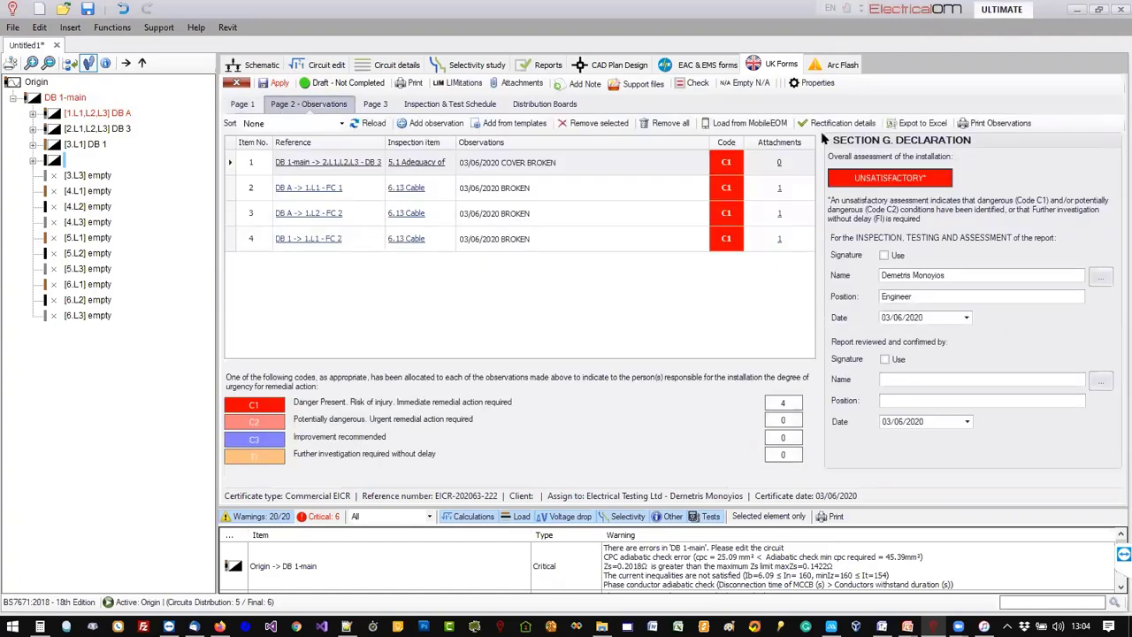
click(837, 123)
click(1081, 162)
click(1112, 163)
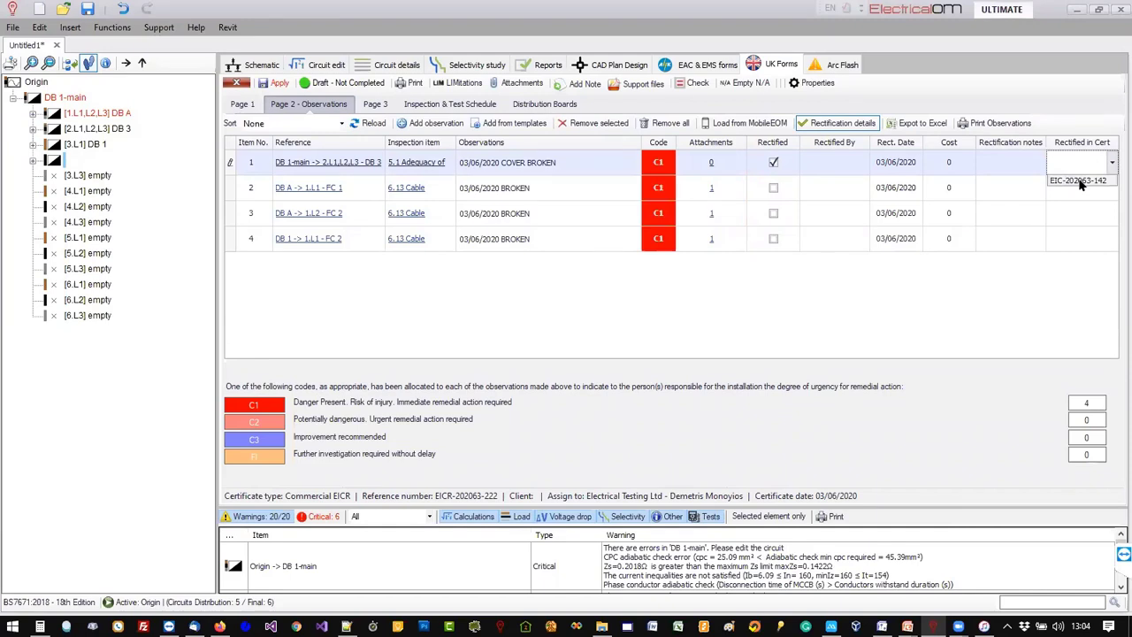
click(1079, 181)
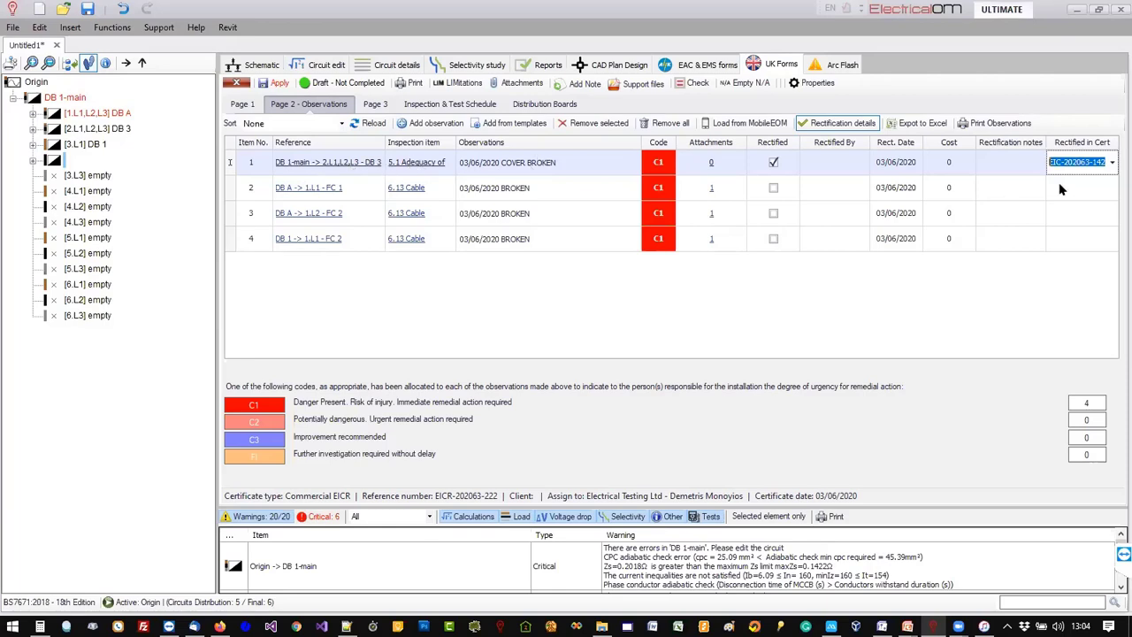
click(998, 176)
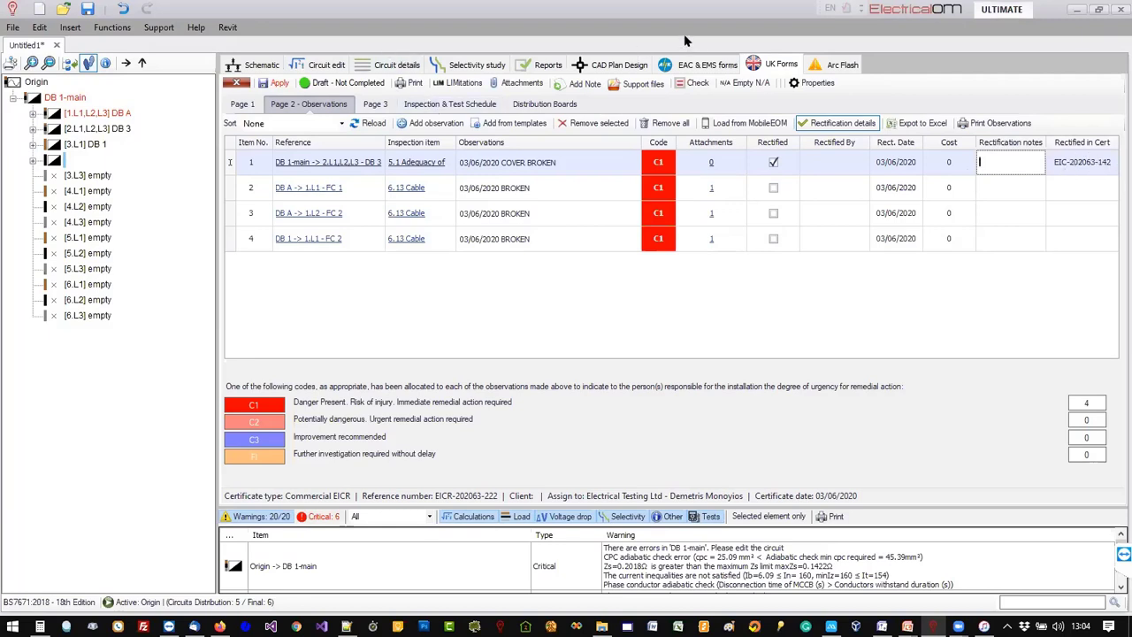
Preview the EICR's printed report and examine its observations, circuit test results and the included Electrical Installation Certificate.
click(403, 83)
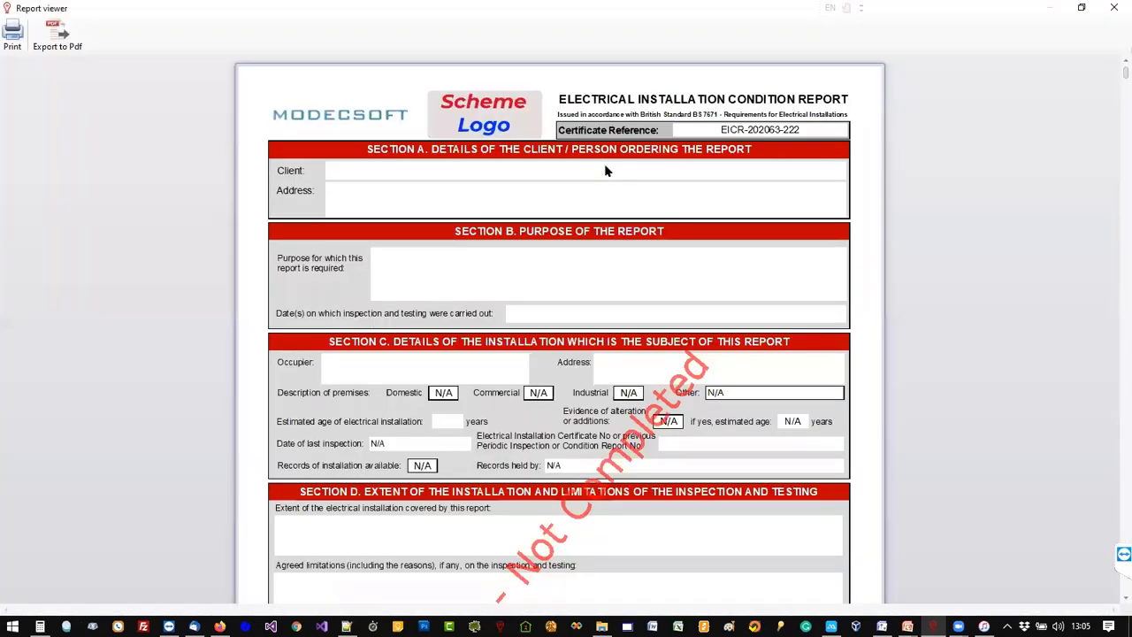
scroll(1028, 139, down, 10)
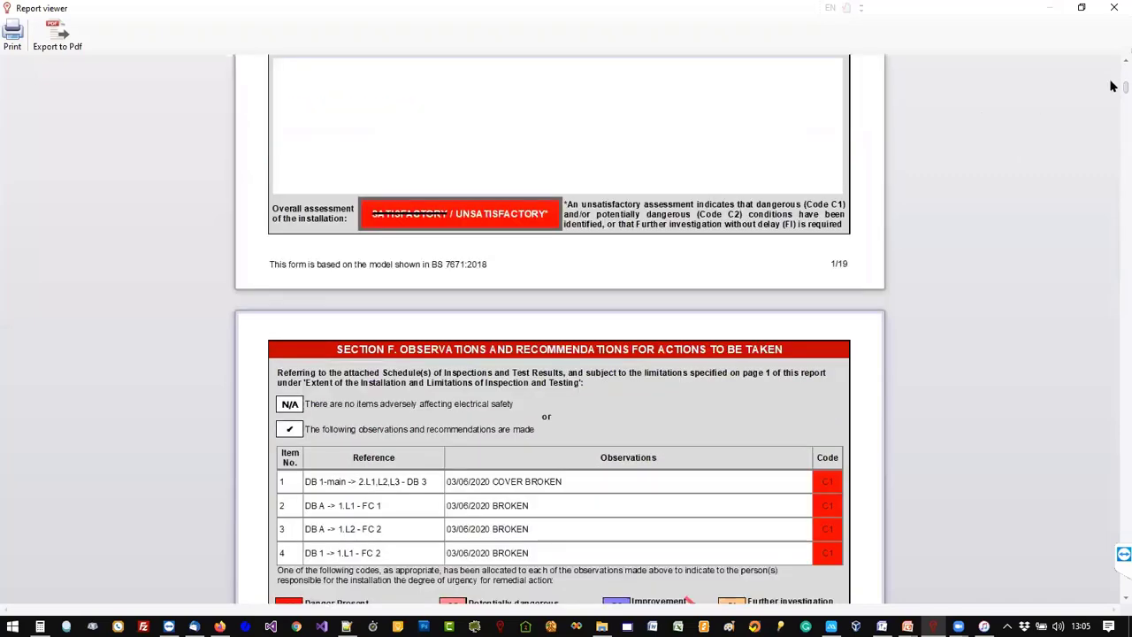
drag(1113, 86, 1112, 421)
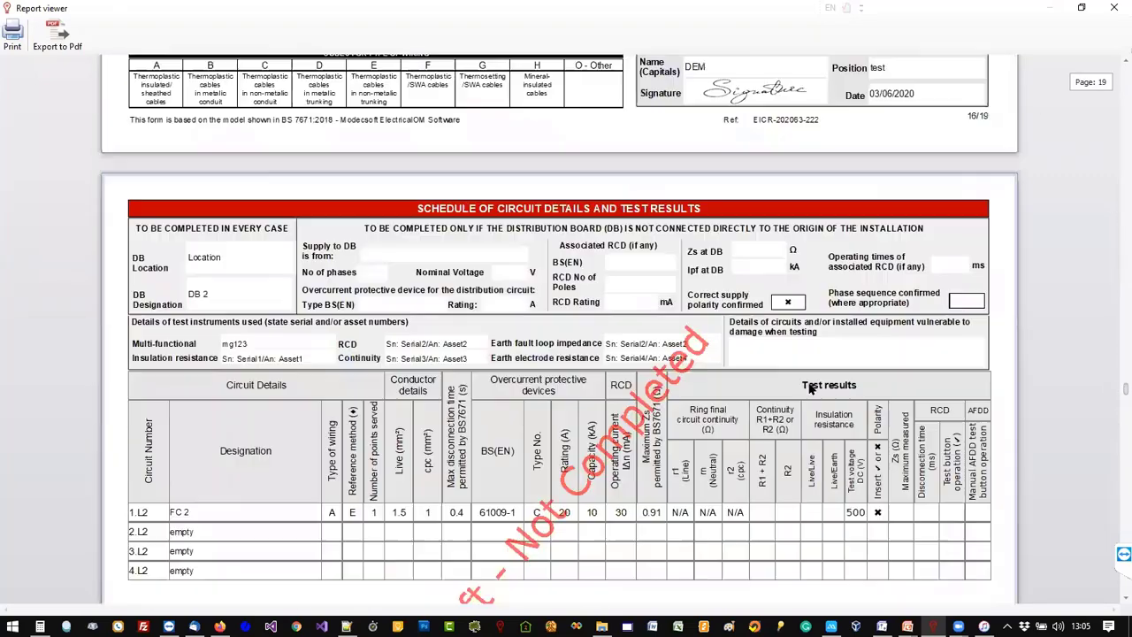
scroll(808, 370, up, 5)
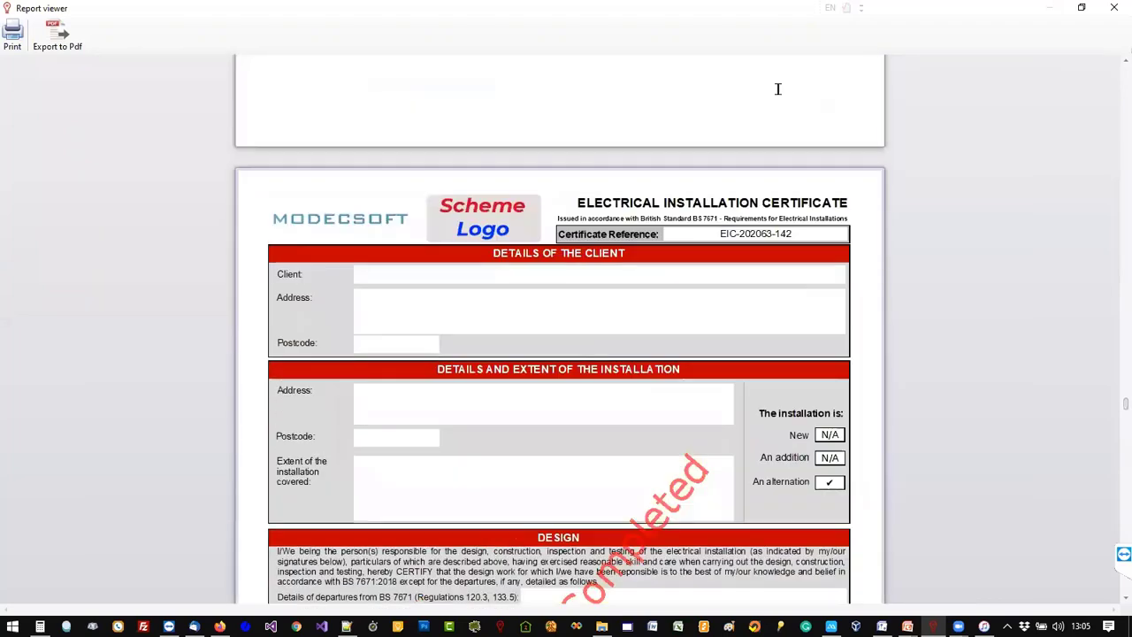
scroll(802, 215, up, 3)
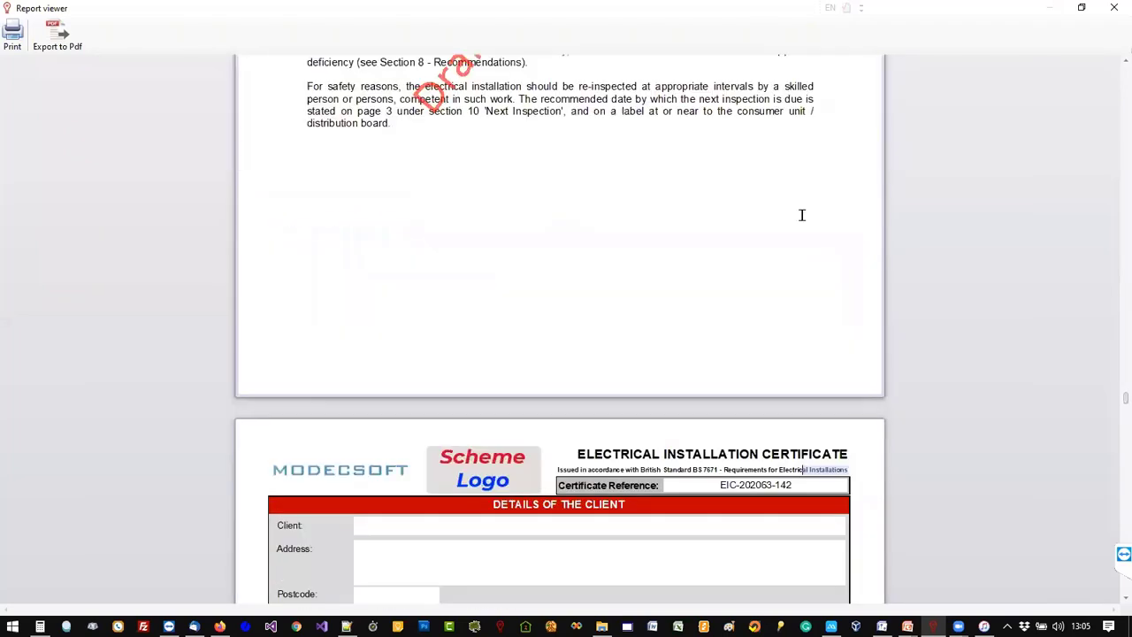
scroll(881, 184, up, 3)
scroll(1028, 412, down, 7)
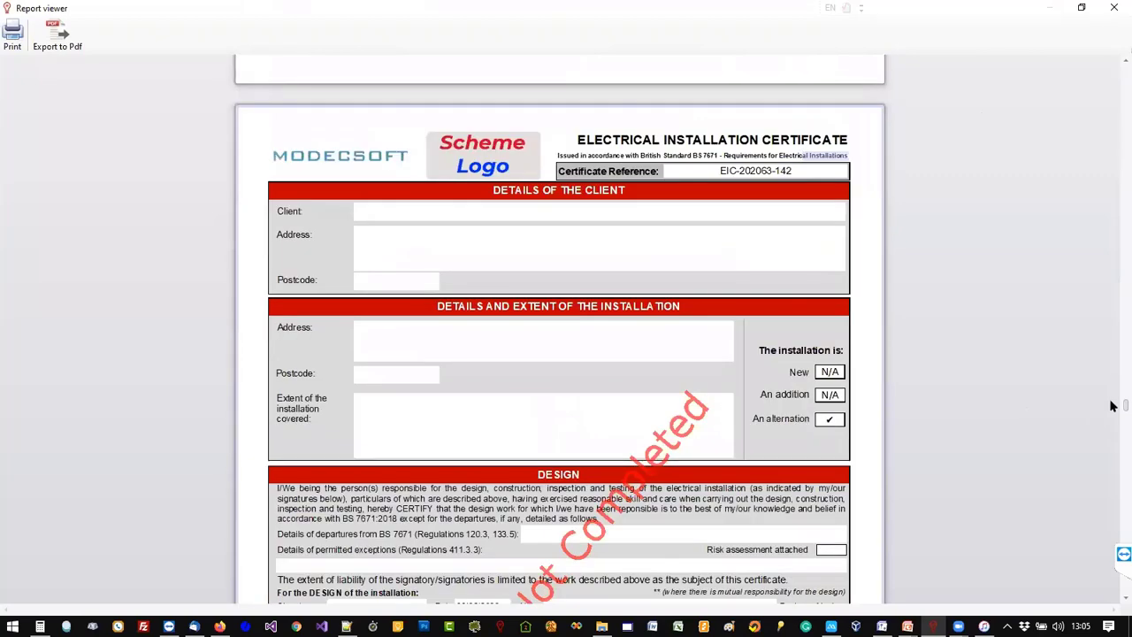
Examine the remaining pages of the included Electrical Installation Certificate in the report preview and close the preview.
scroll(1112, 460, down, 20)
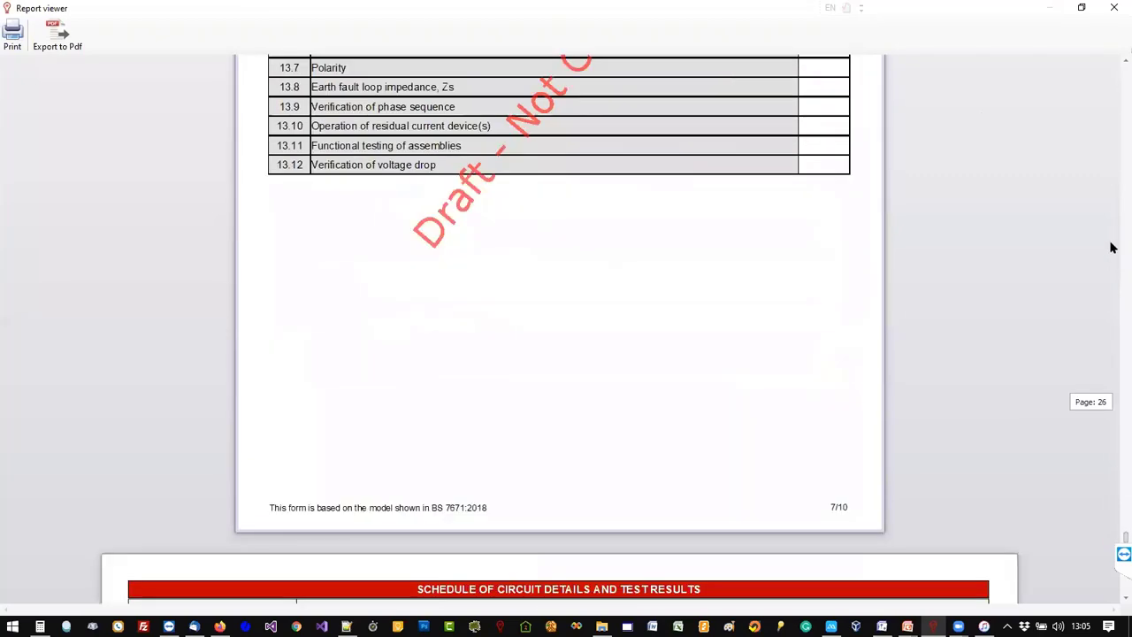
drag(1112, 248, 1110, 42)
click(1113, 8)
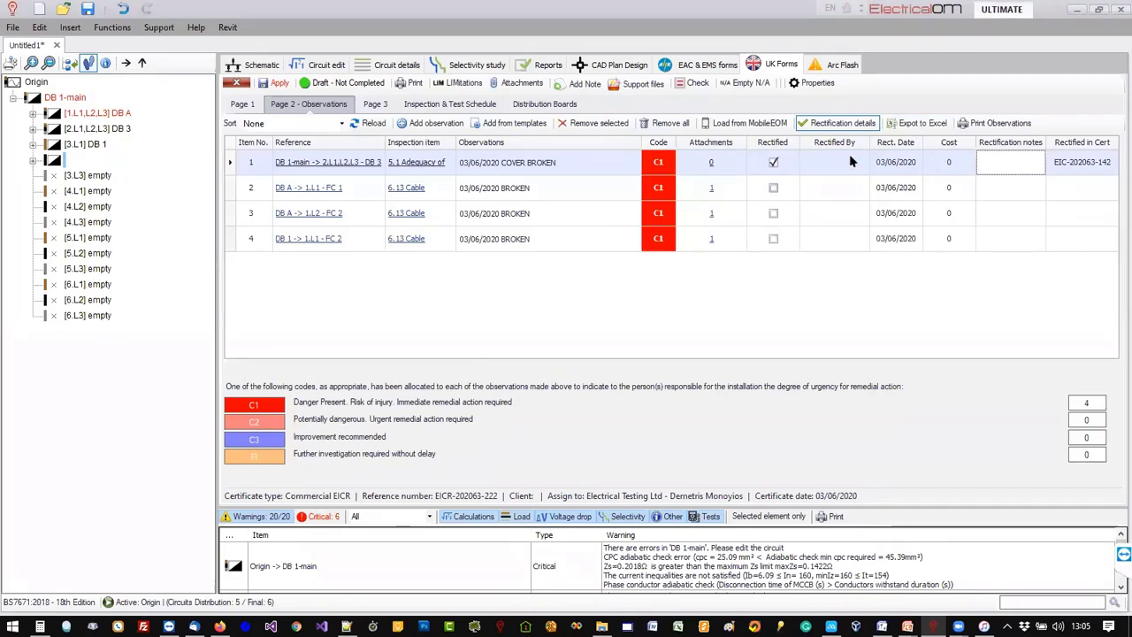
Export the EICR observations to an Excel file named UKForms Observations.xlsx in the MobileEOM folder.
click(900, 126)
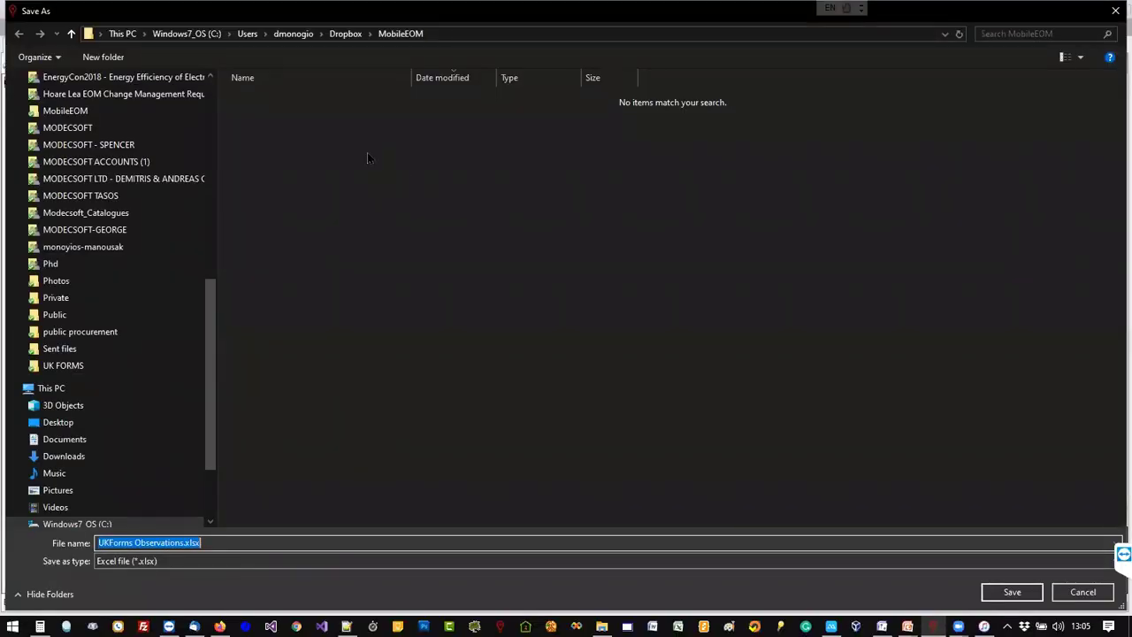
click(1004, 596)
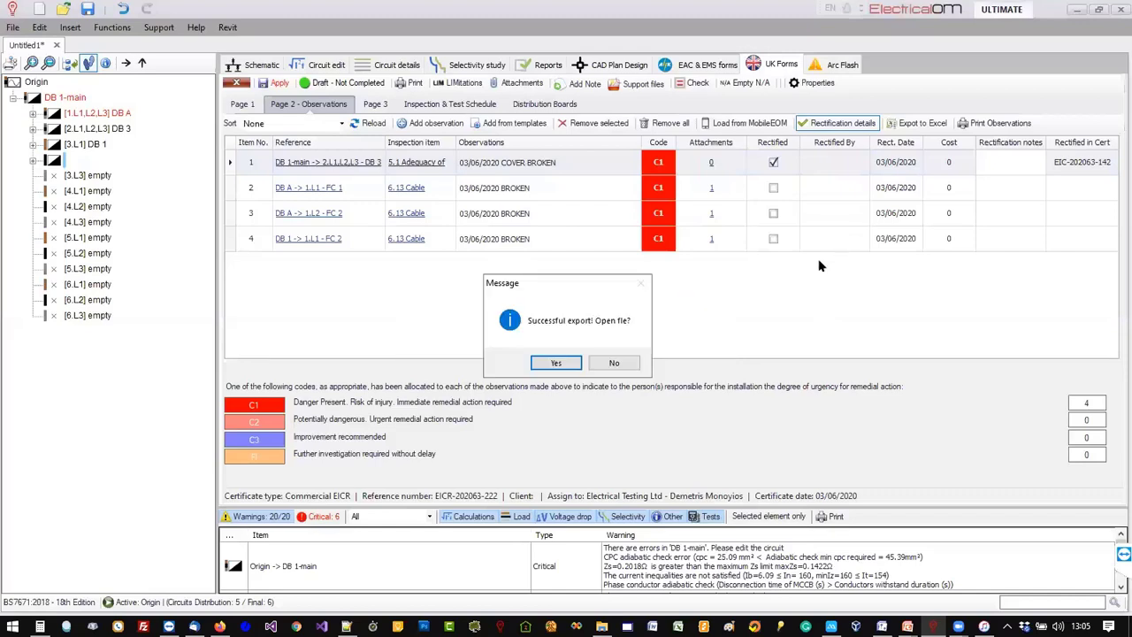
key(Return)
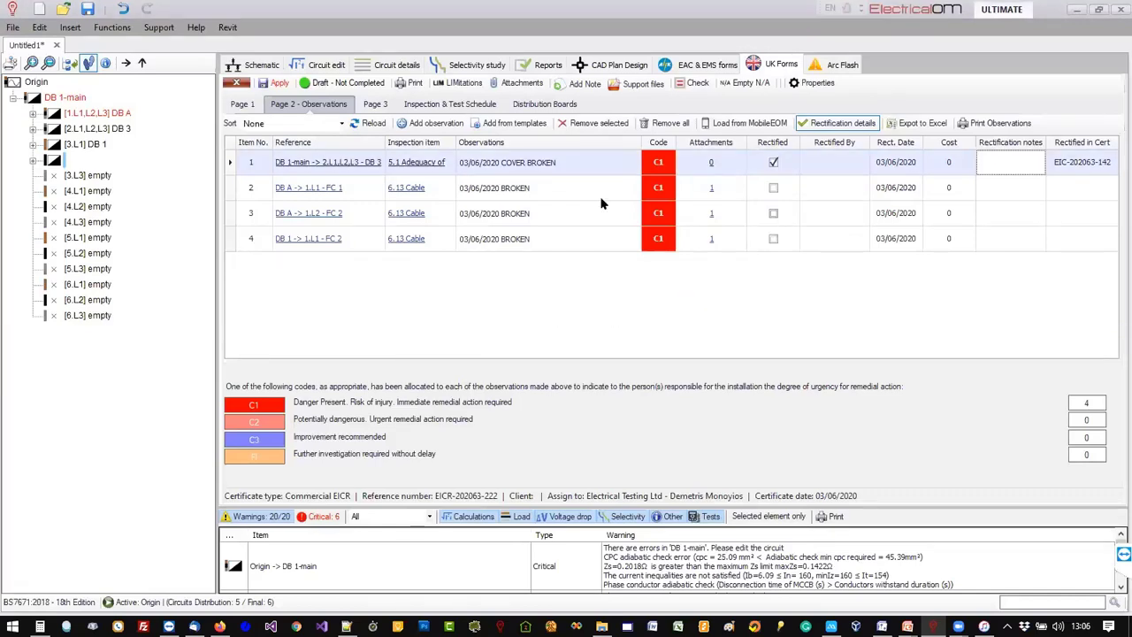
Set the code of the DB 1 FC 2 observation to C2 and of the DB 3 cover observation to C3.
click(331, 129)
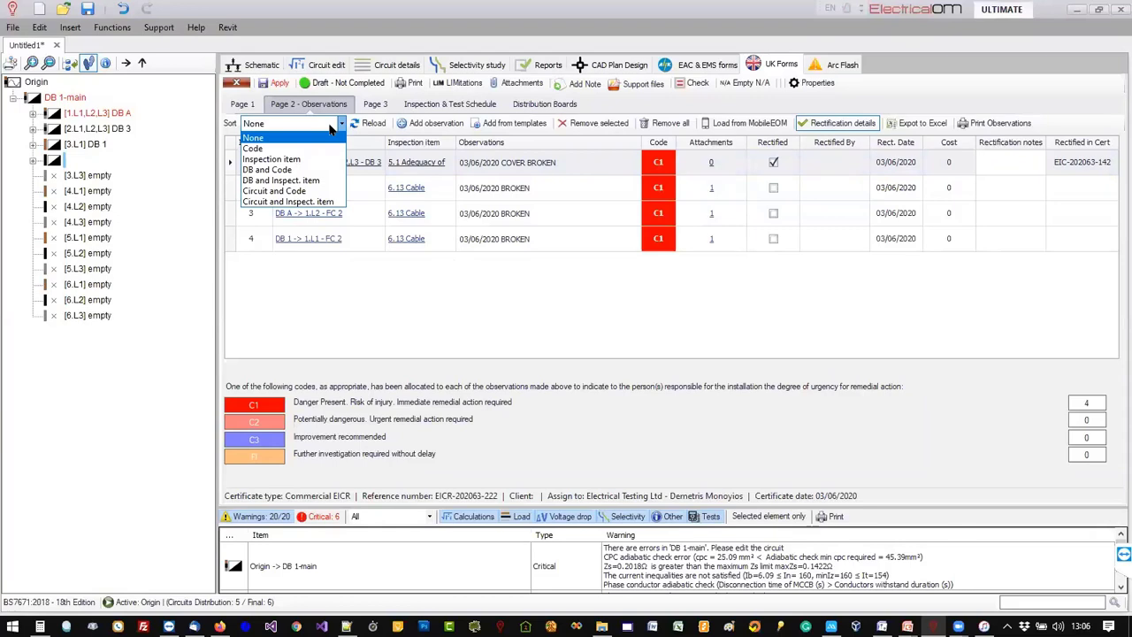
click(661, 239)
click(663, 239)
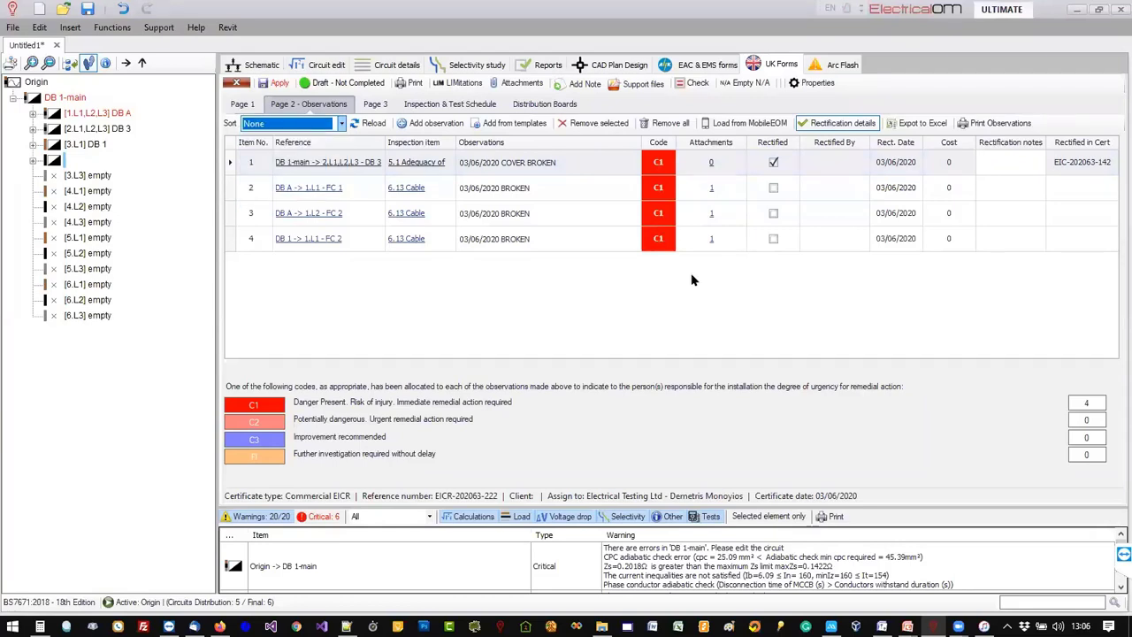
click(691, 277)
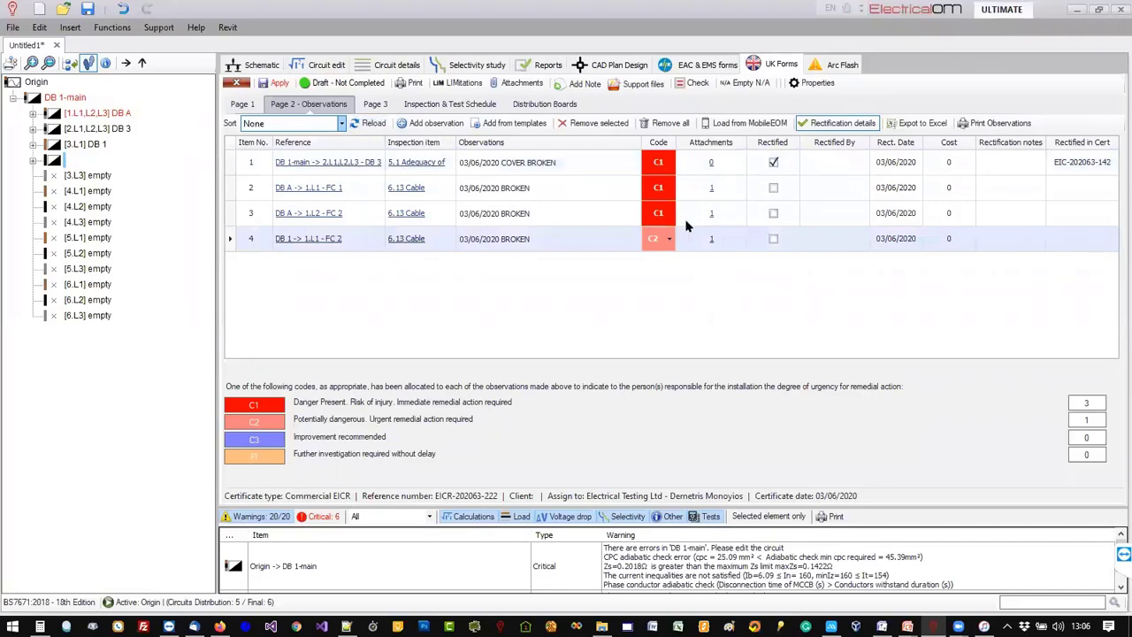
click(666, 161)
click(668, 162)
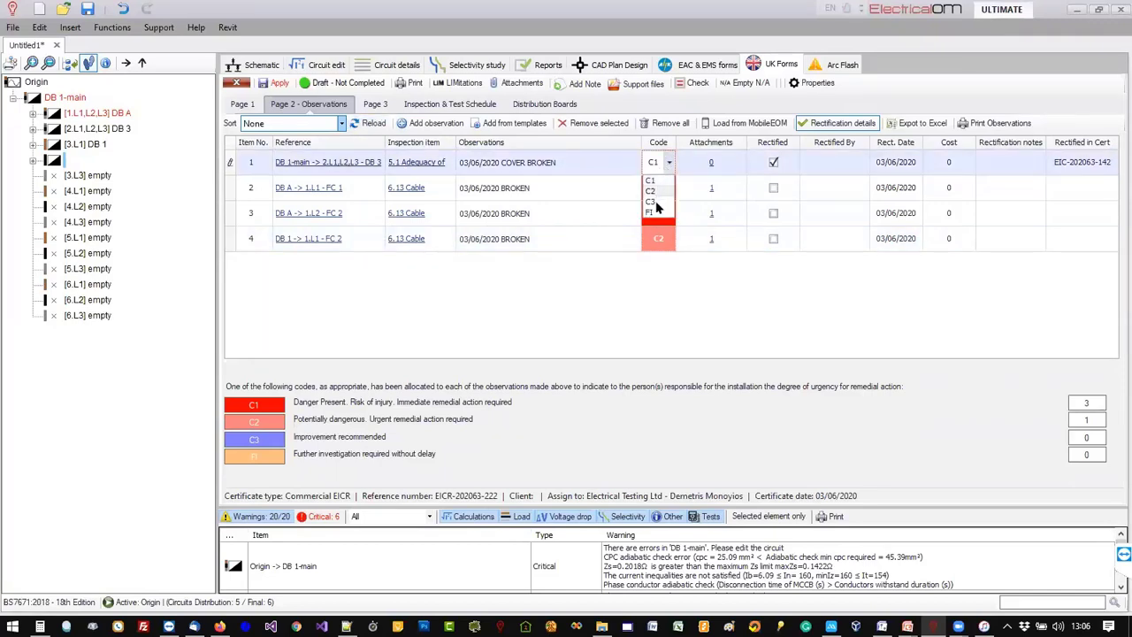
click(655, 203)
Sort the observations by Code and reload the list.
click(327, 124)
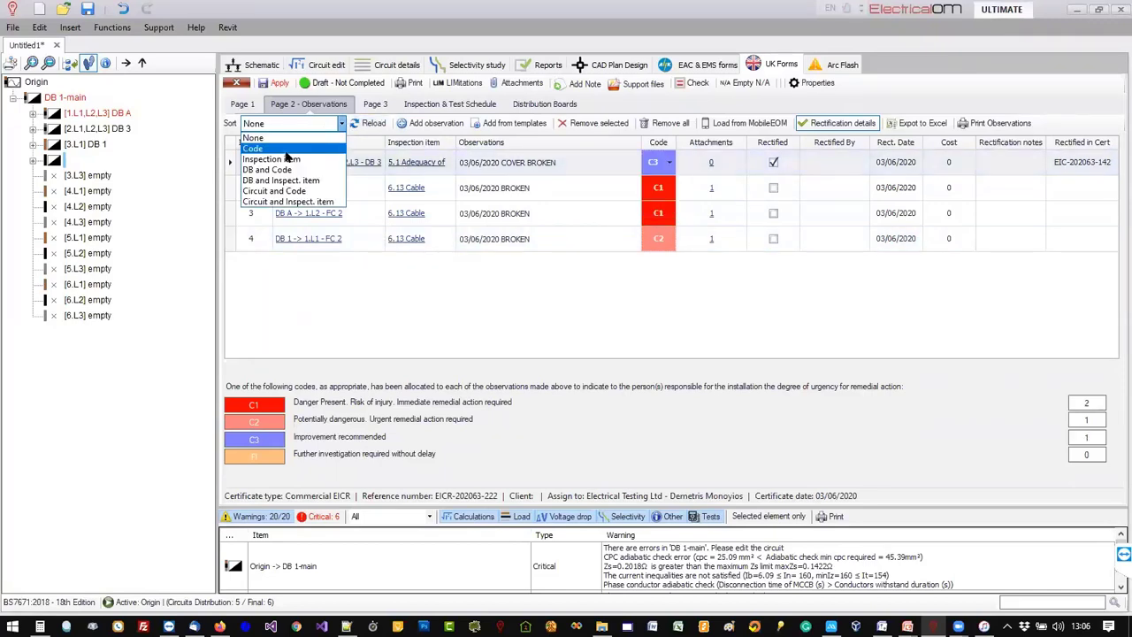
click(285, 149)
click(364, 122)
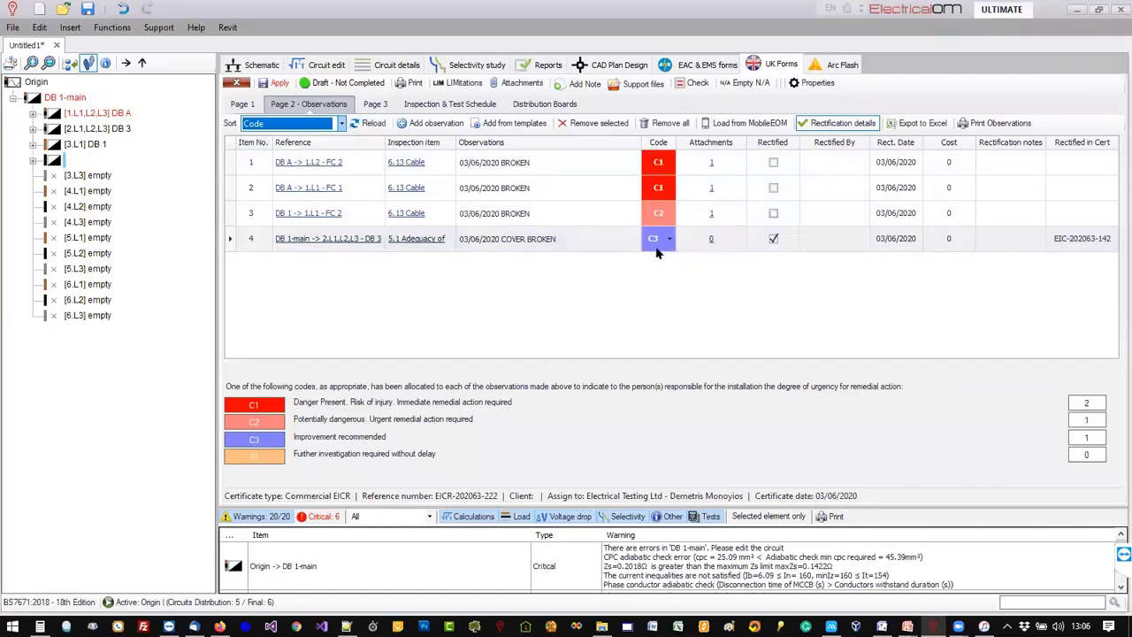
Try sorting the observations by DB and Code, and return to sorting by Code with the list reloaded.
click(342, 123)
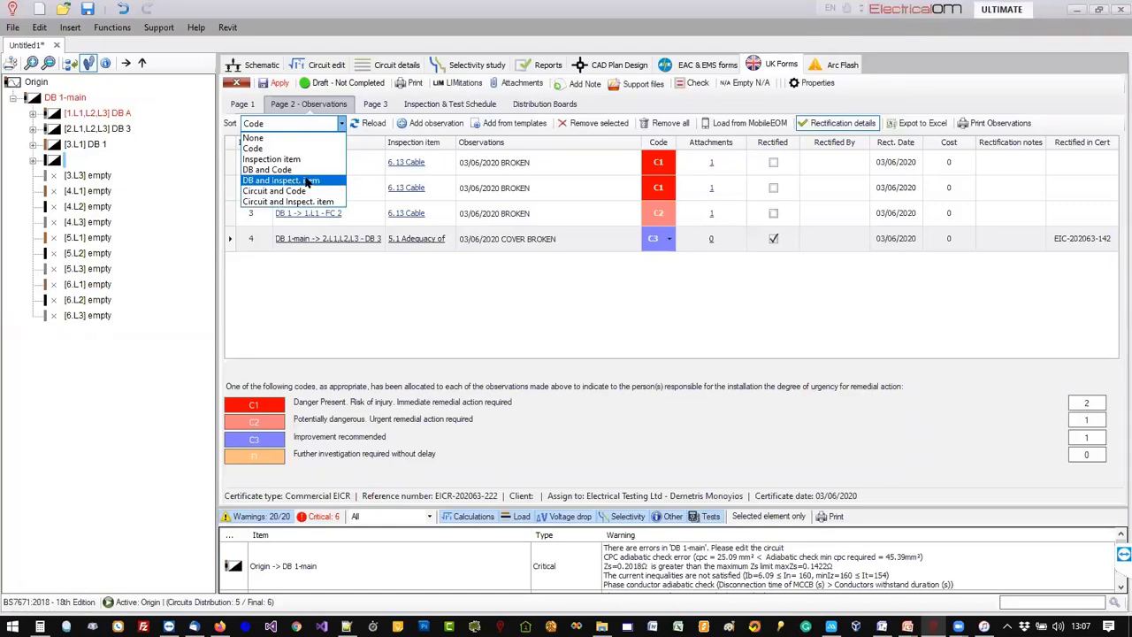
click(301, 169)
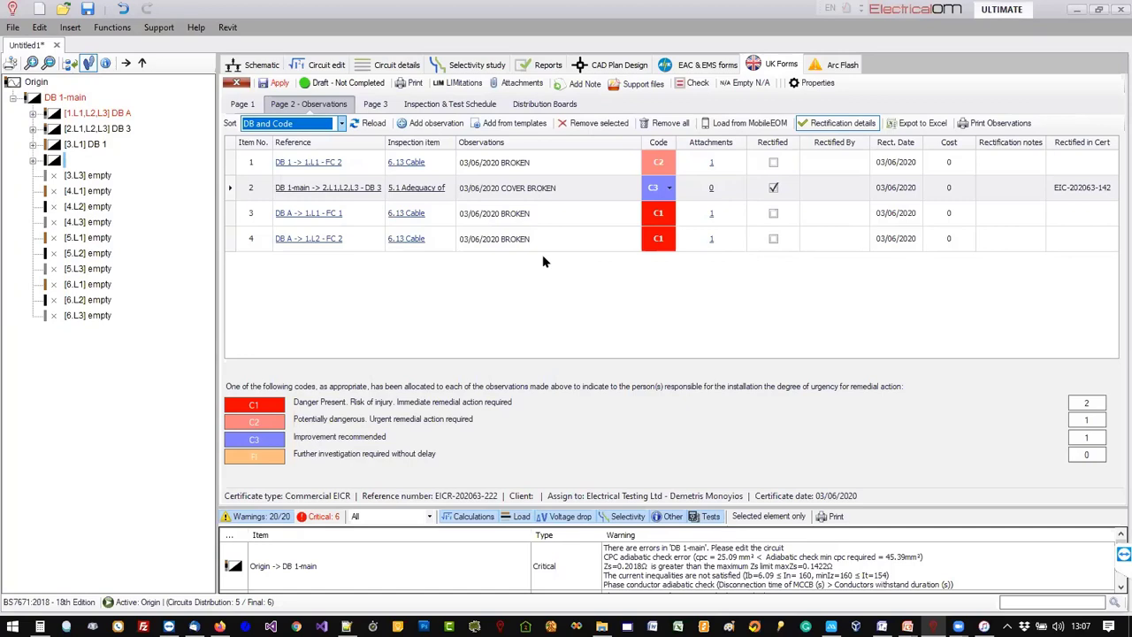
click(307, 124)
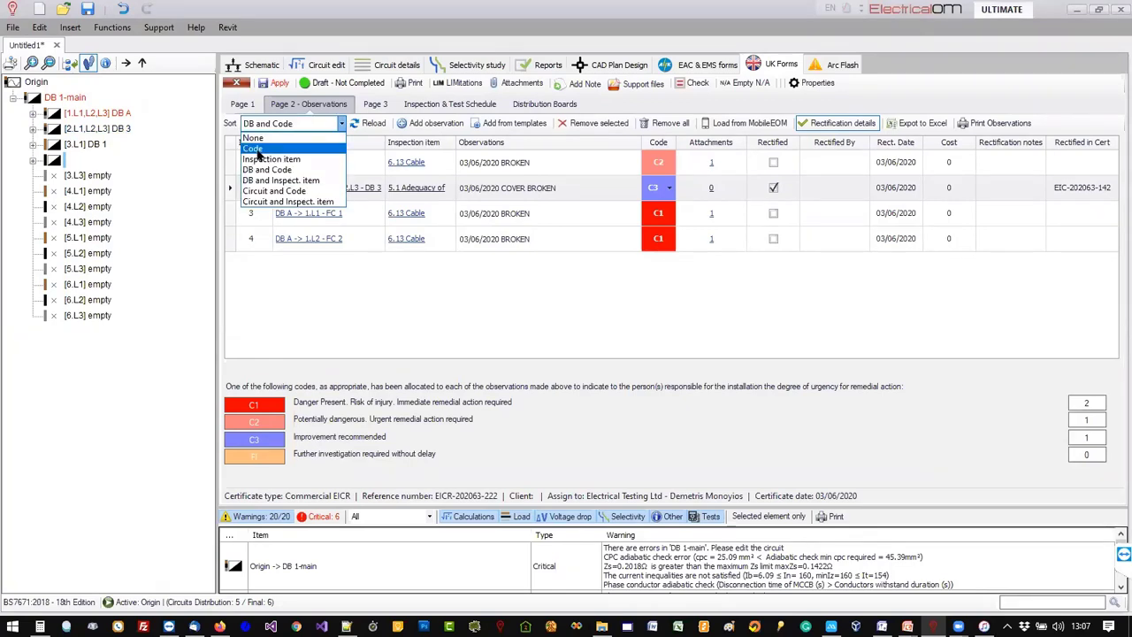
click(257, 149)
click(366, 124)
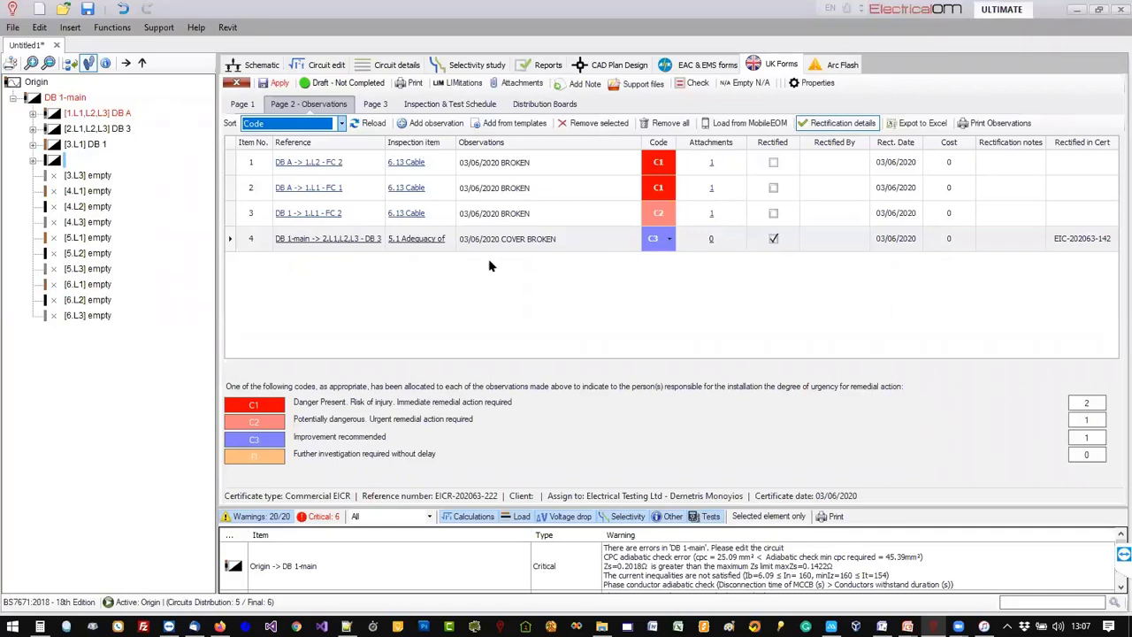
Look over the inspection and test schedule and the circuit details and test results of distribution board DB A.
click(569, 105)
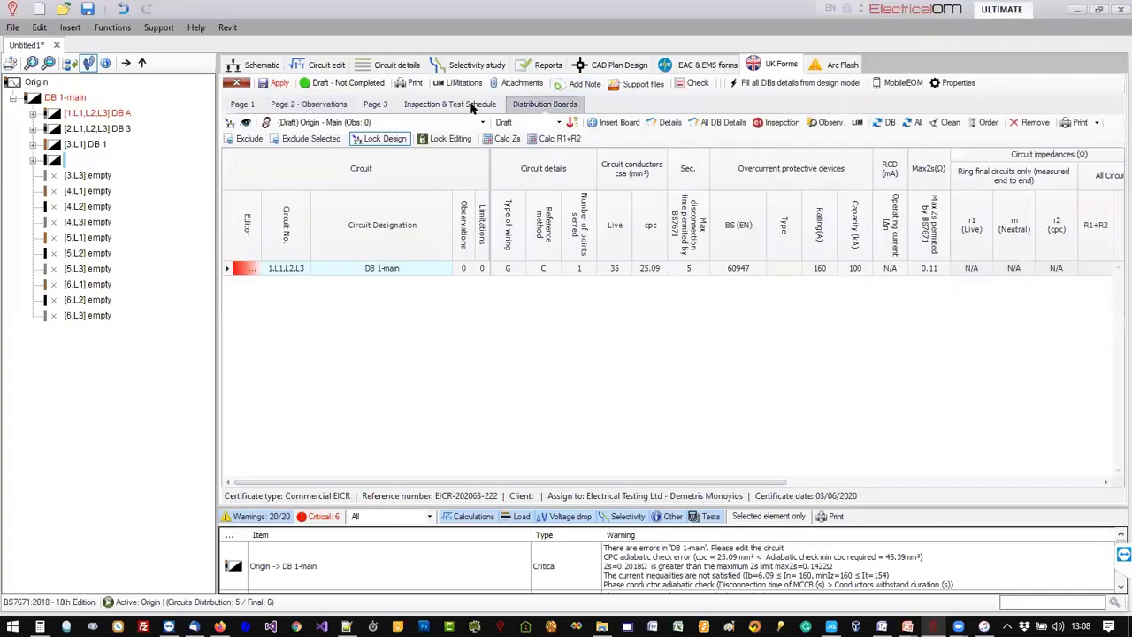
click(413, 107)
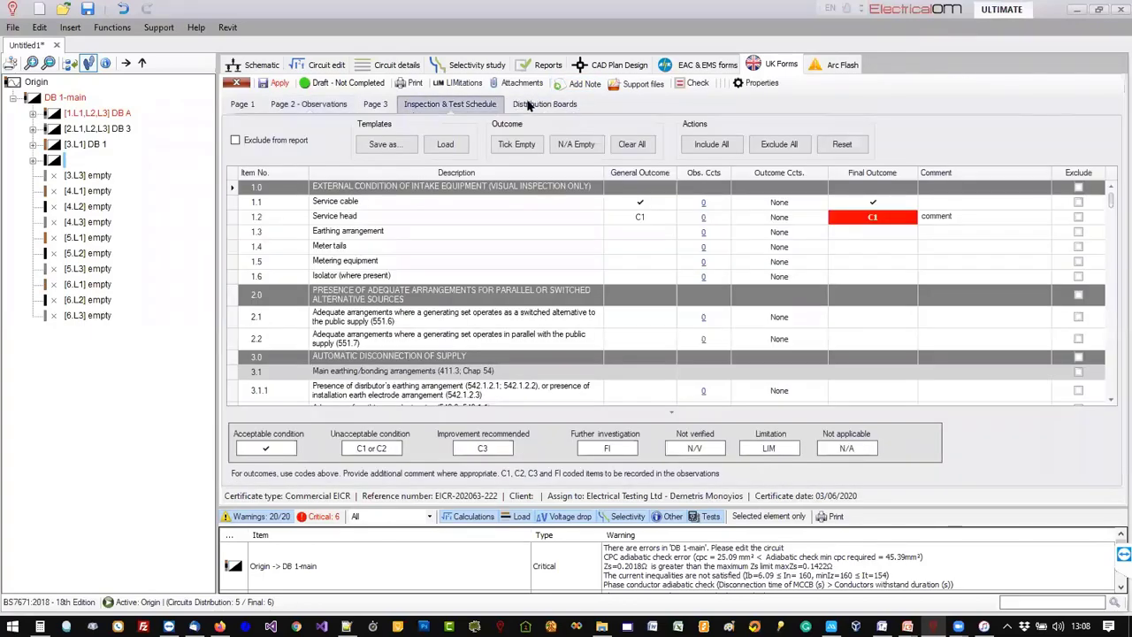
click(531, 104)
click(412, 122)
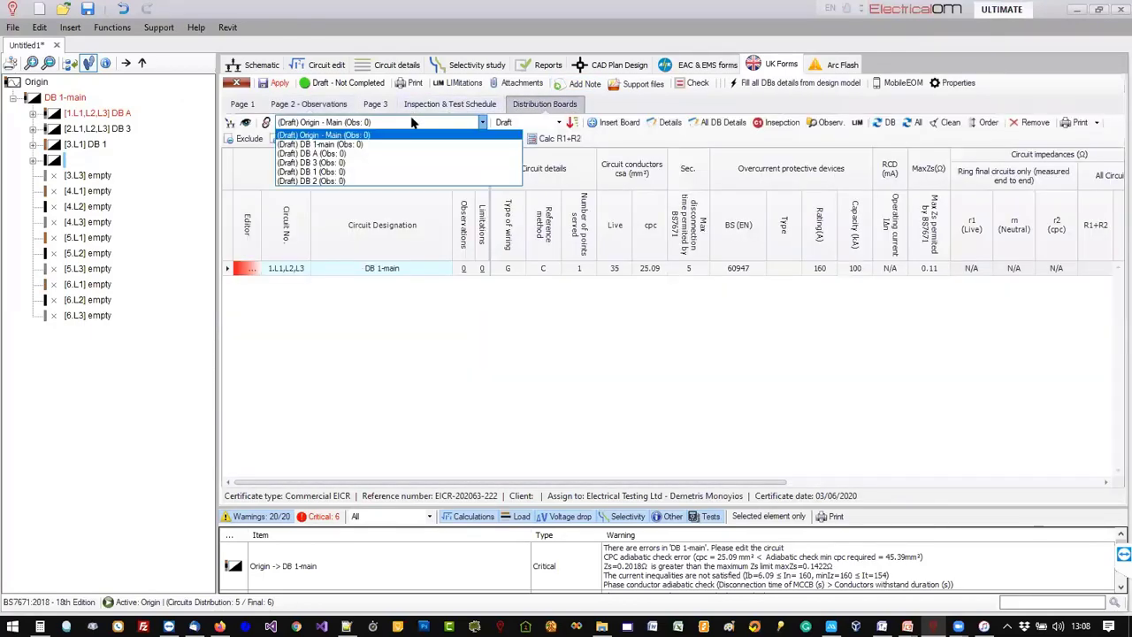
click(362, 159)
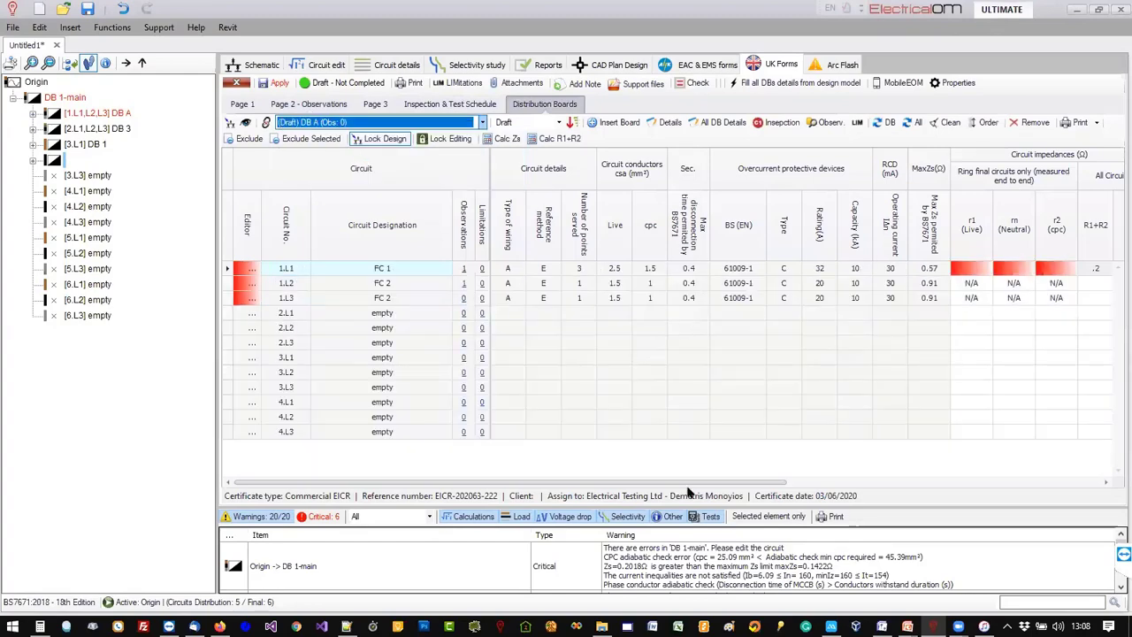
drag(723, 481, 615, 475)
Examine DB A's test warning in the circuit editor and the Zs value in its imported MobileEOM test results.
click(325, 64)
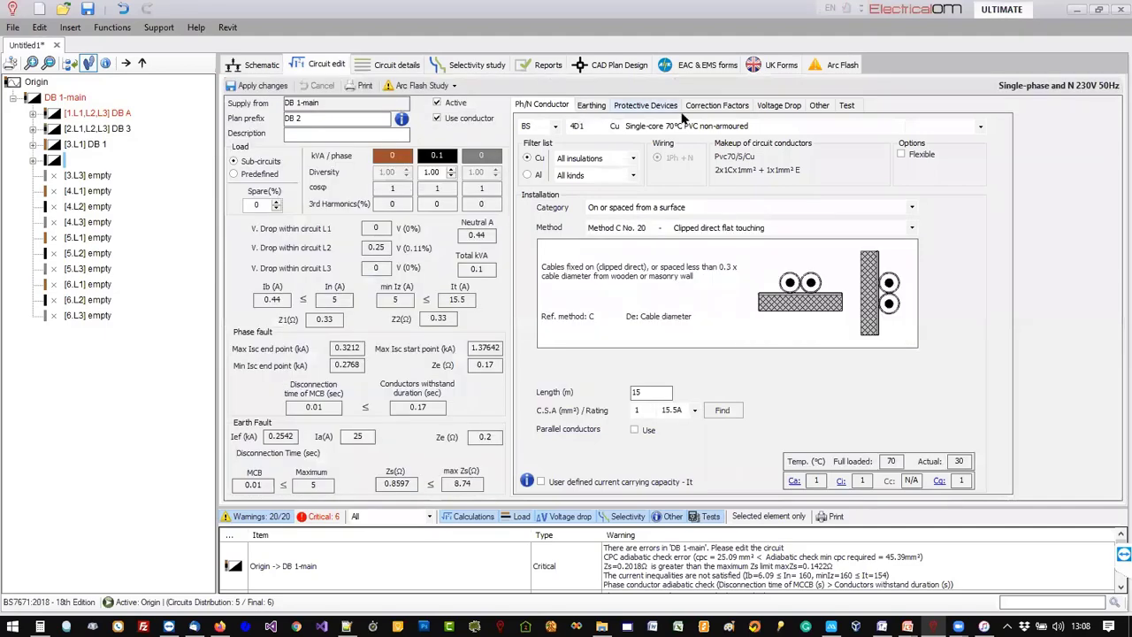
click(846, 104)
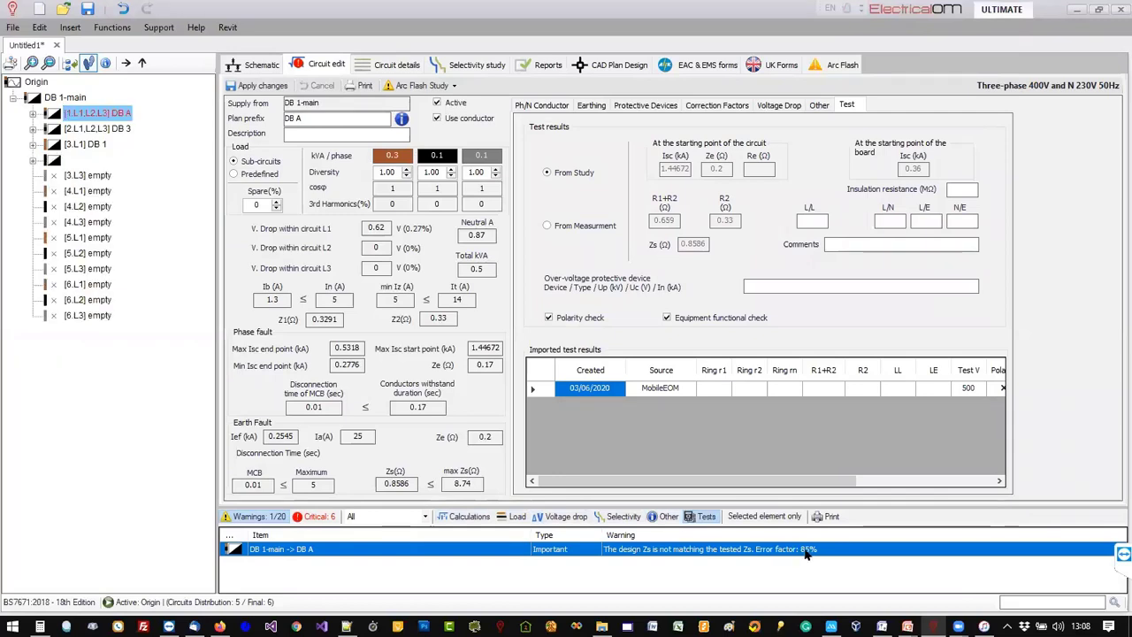
click(818, 106)
click(847, 105)
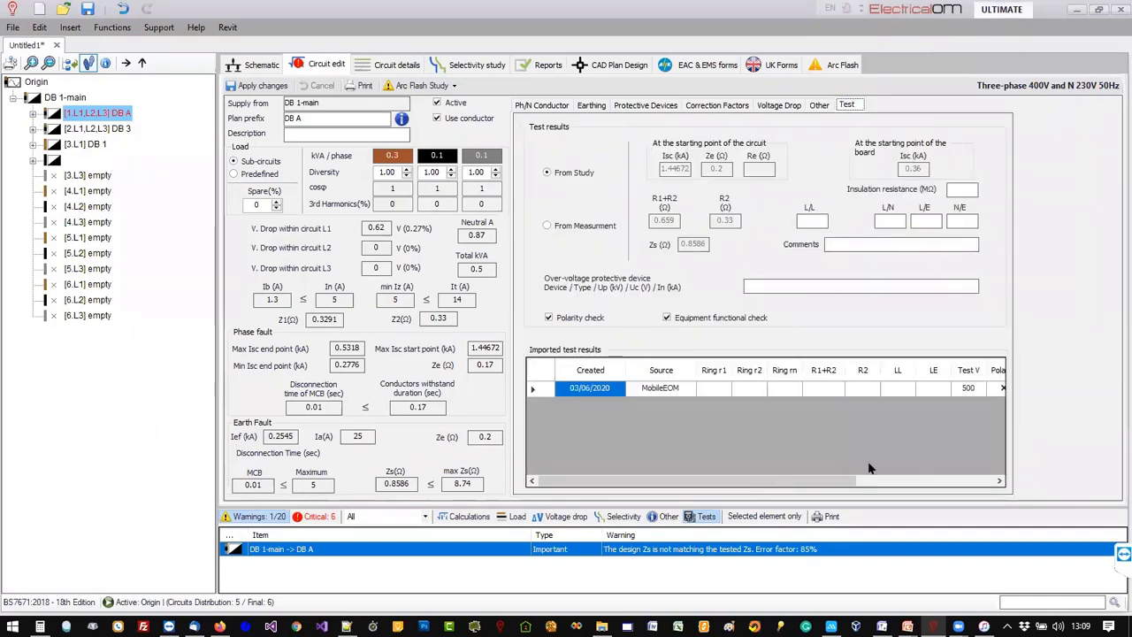
scroll(869, 469, right, 3)
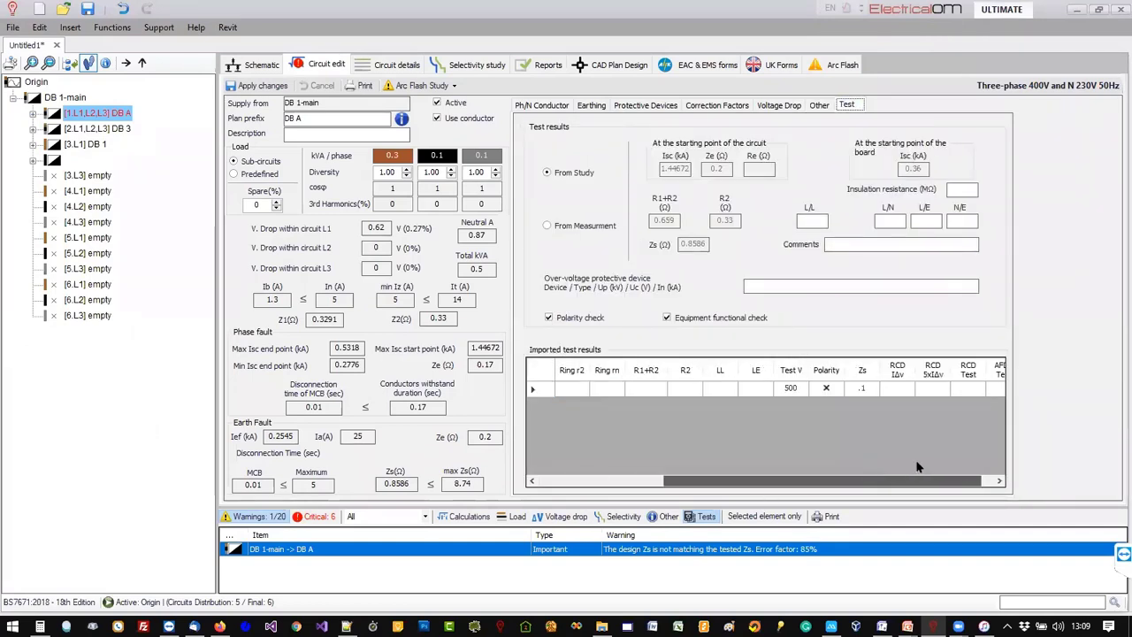
click(858, 390)
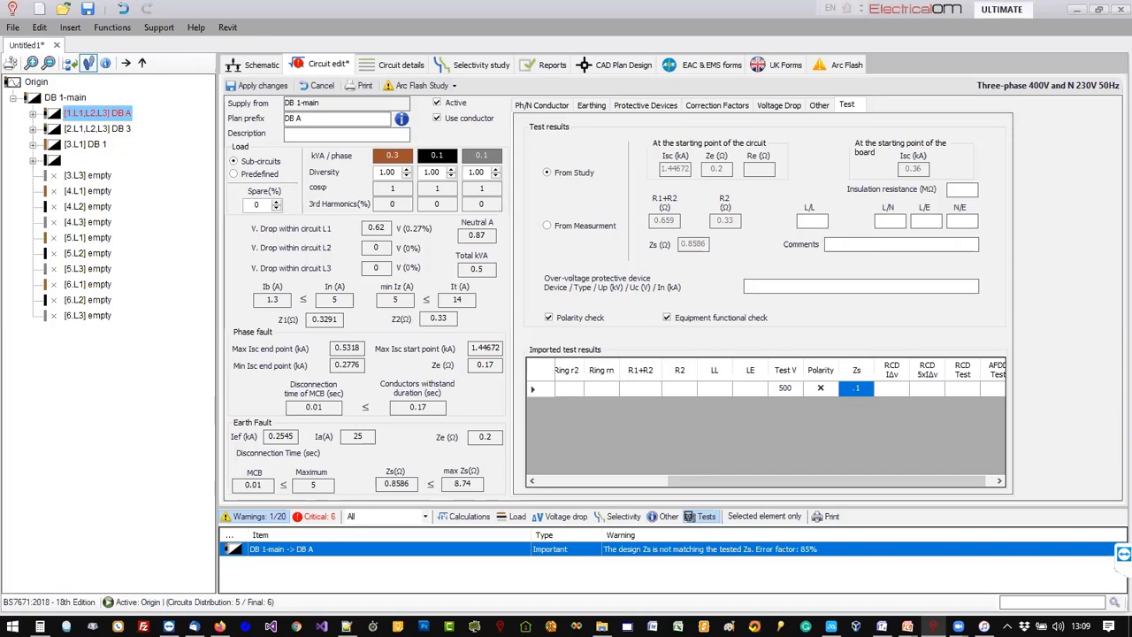
Switch to the mirrored phone in ApowerMirror and check the origin's external impedance Ze, leaving the phone window minimized.
mouse_move(958, 627)
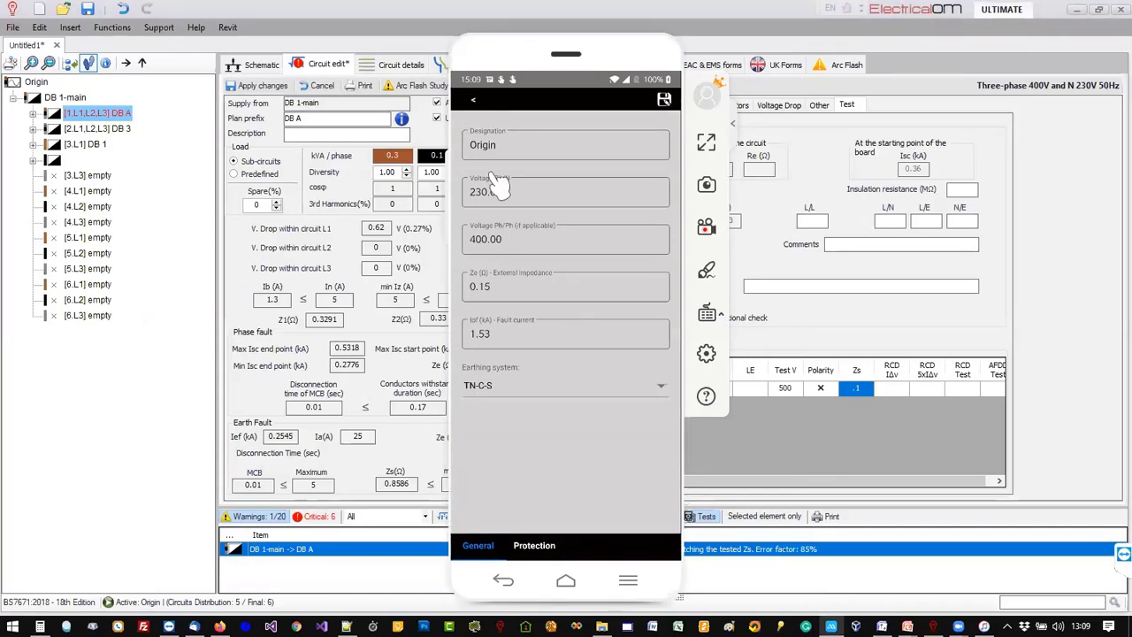
click(511, 290)
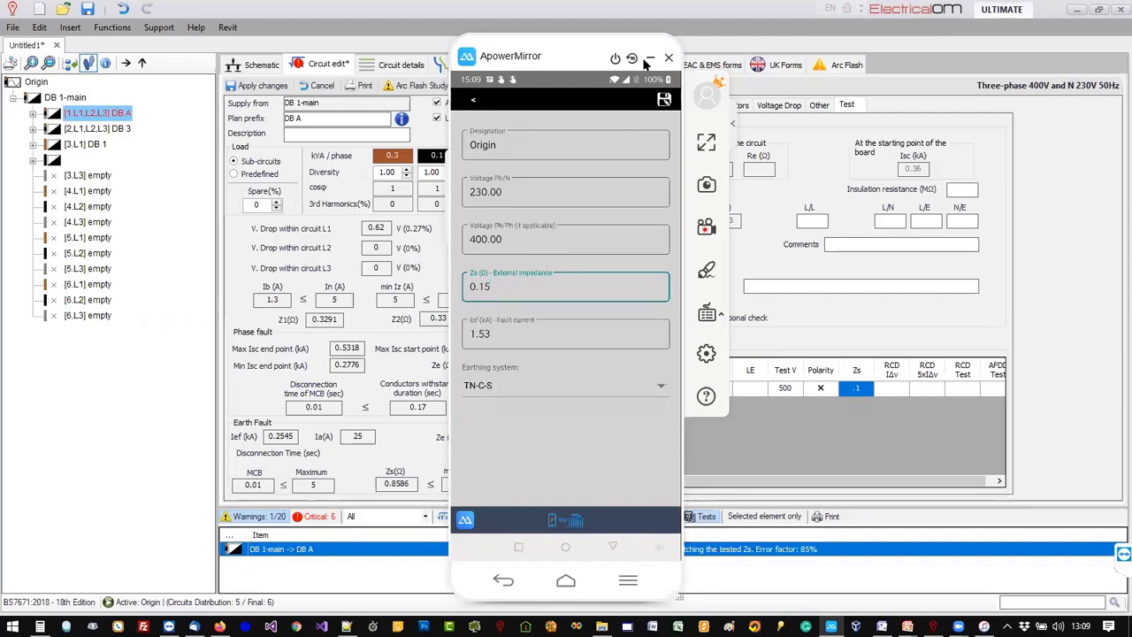
click(649, 58)
Open the Origin source properties without saving changes to DB A, check the Zpn=Ze value and close the dialog.
click(49, 80)
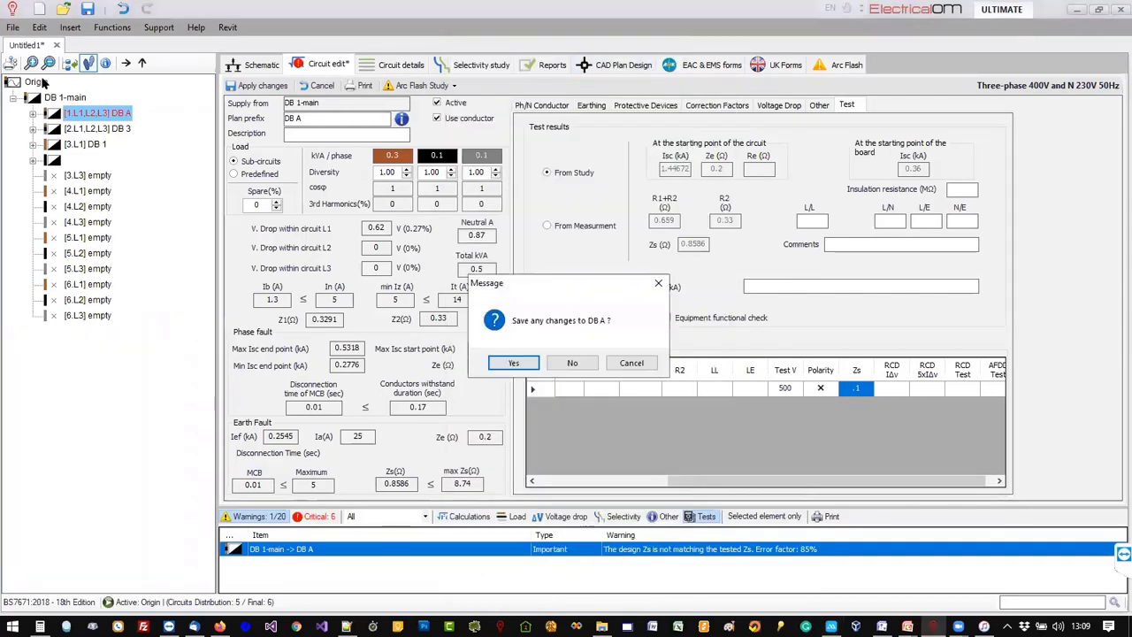
click(571, 362)
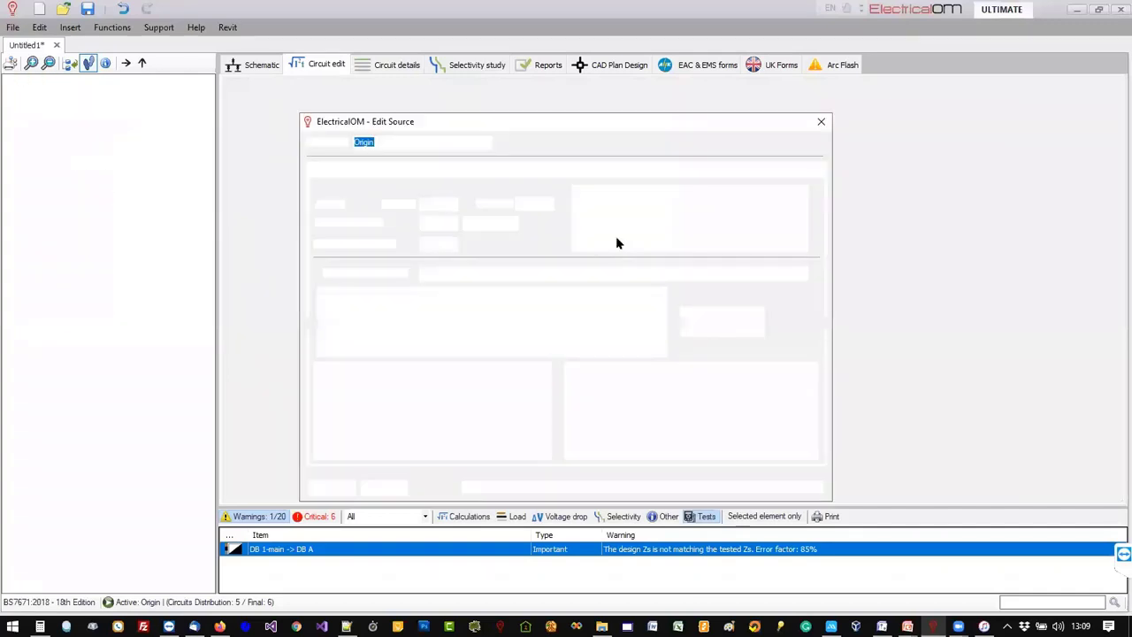
drag(751, 387, 792, 386)
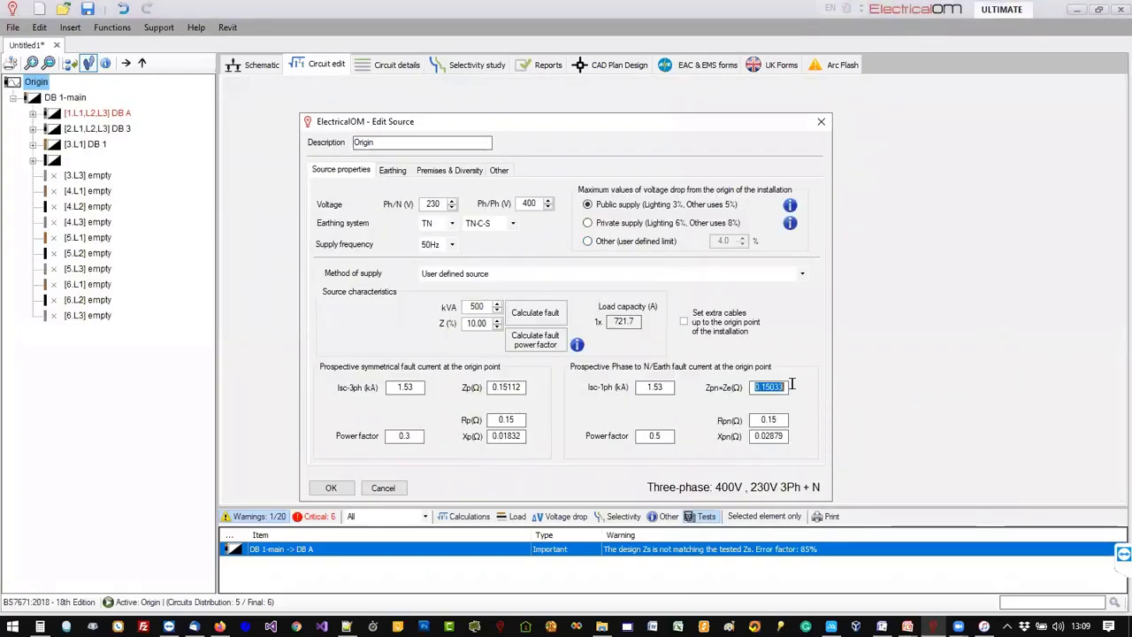
click(821, 122)
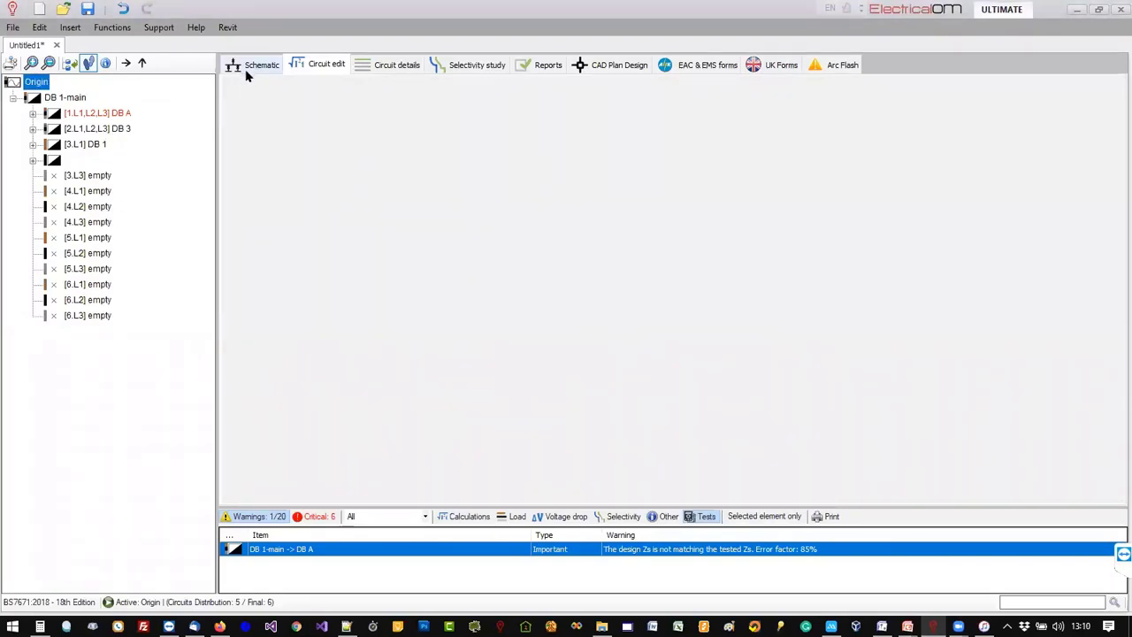
Compare DB A's tested Zs with its design Zs and review its conductor properties, discarding any changes to the board.
click(110, 113)
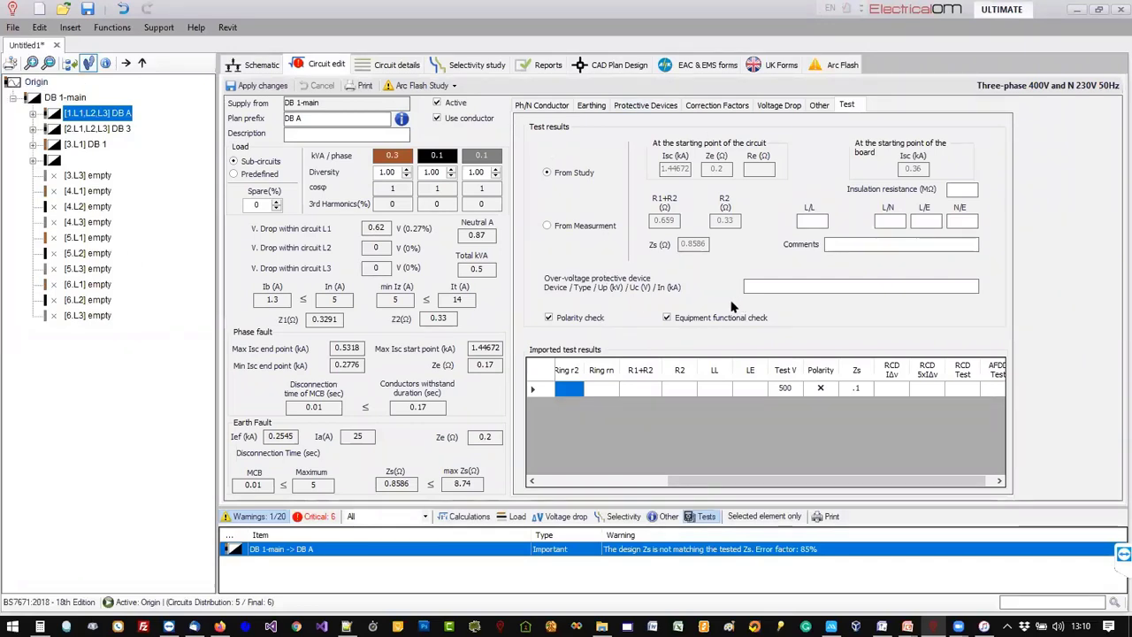
click(858, 389)
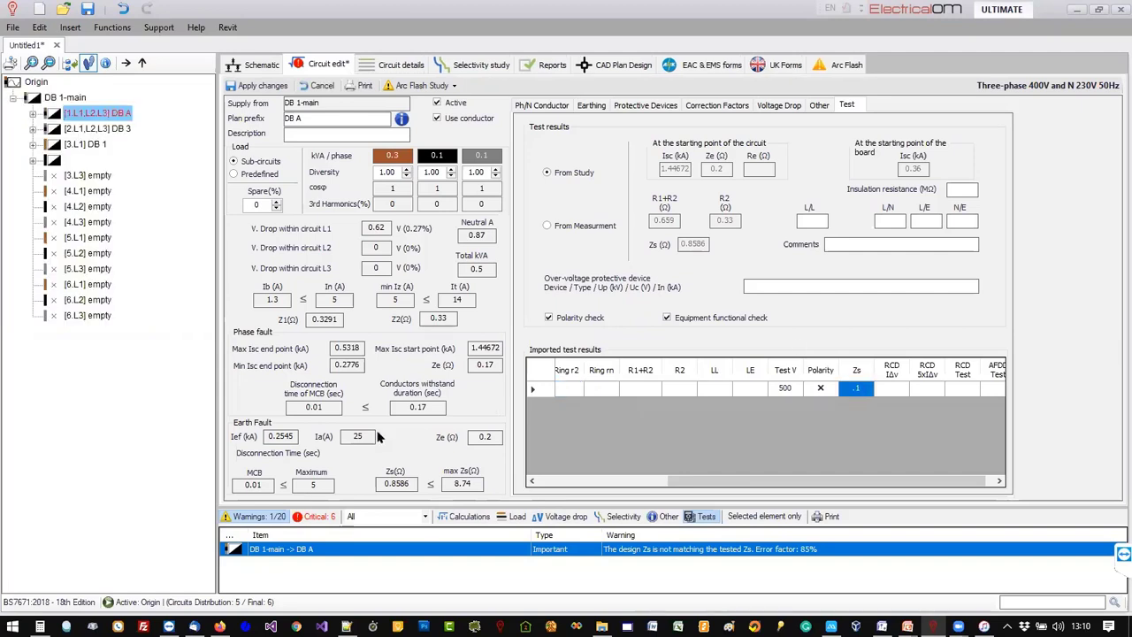
click(393, 484)
click(537, 106)
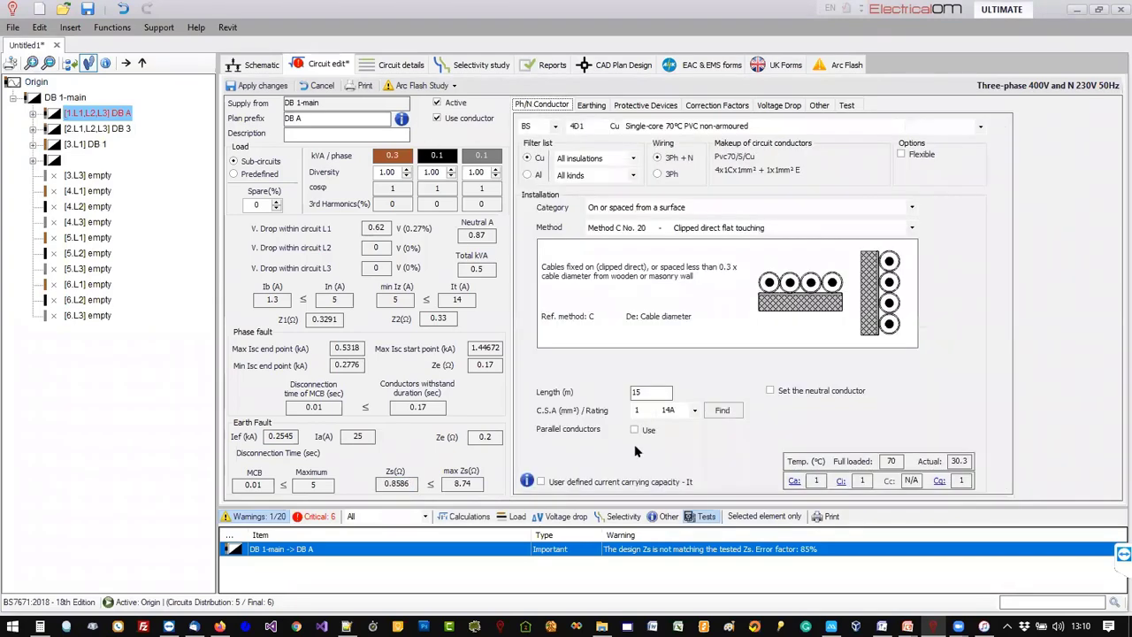
click(81, 99)
click(574, 362)
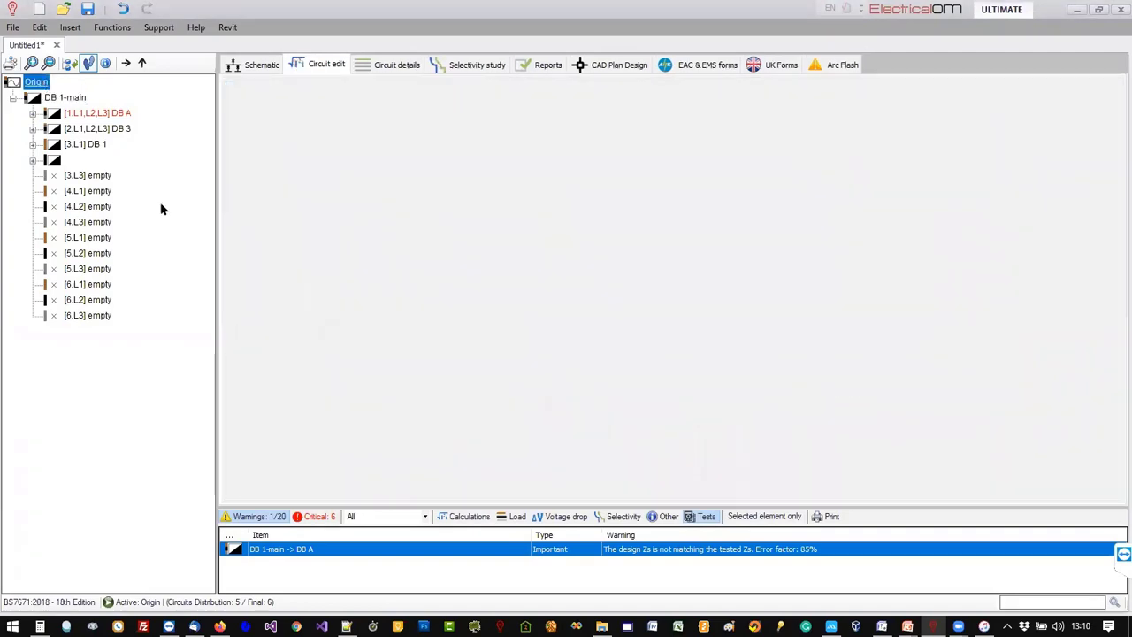
click(95, 112)
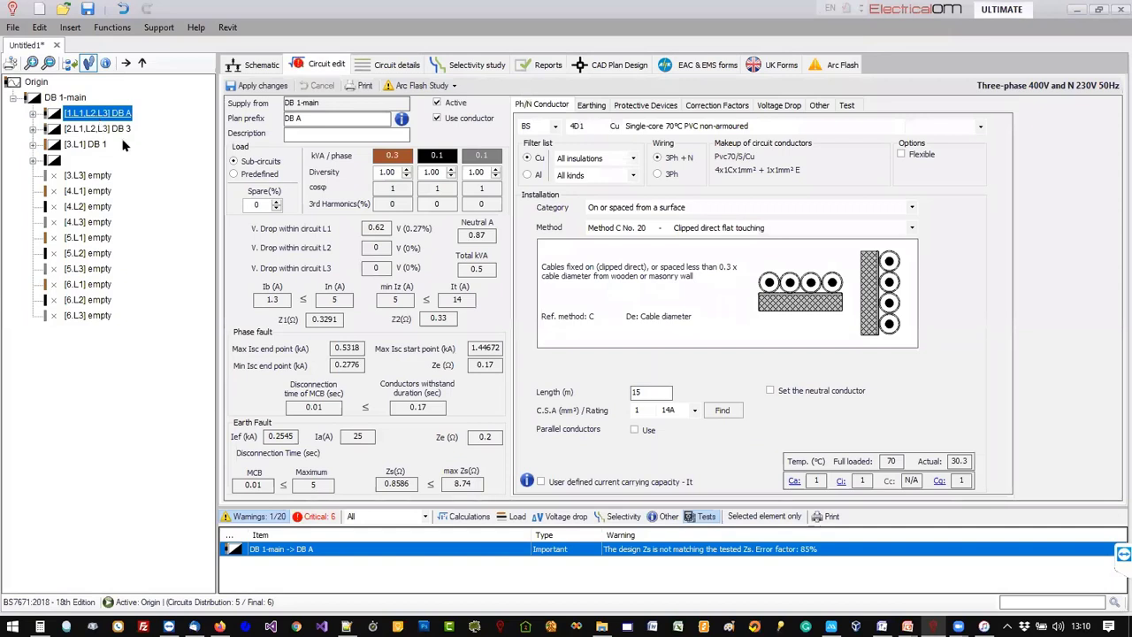
Compare DB A's design Zs with the Zs in its imported test results.
click(398, 482)
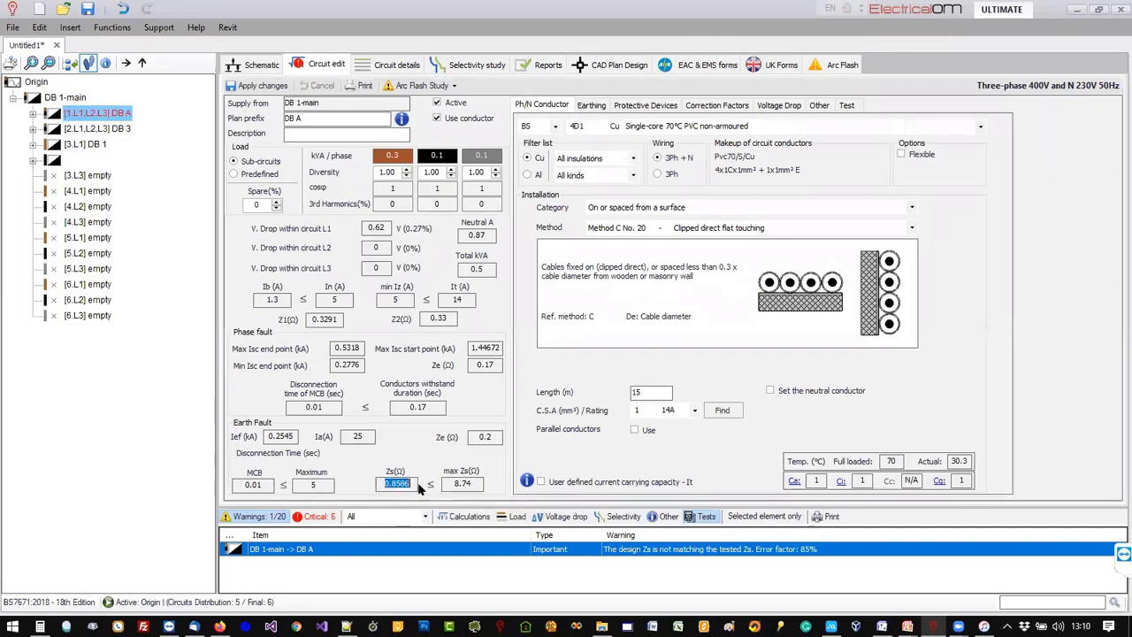
click(846, 106)
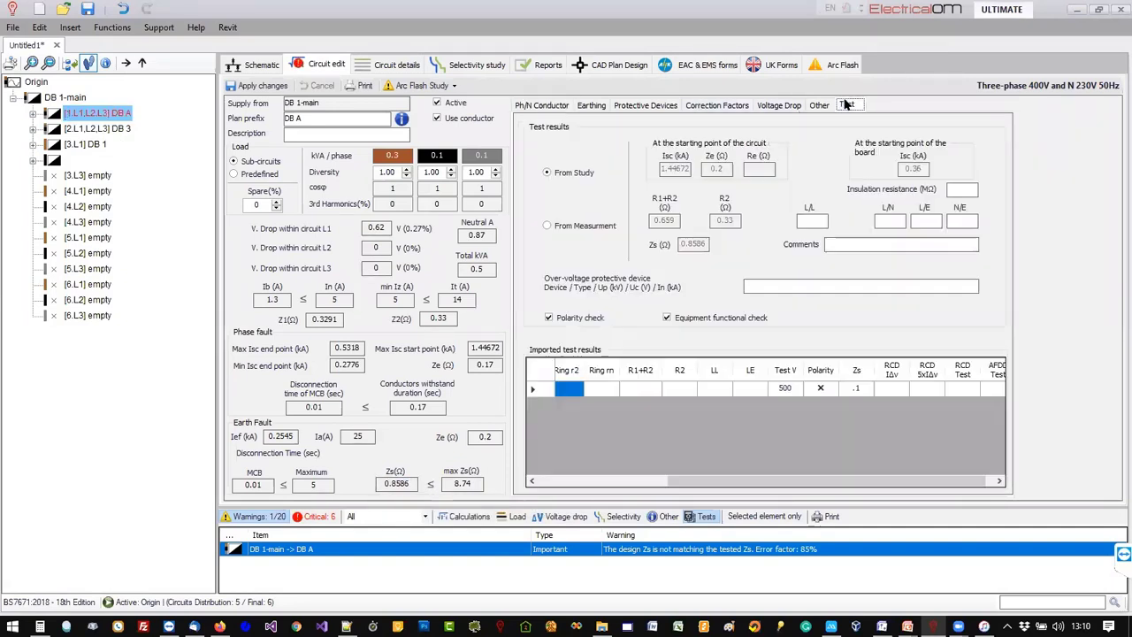
click(862, 391)
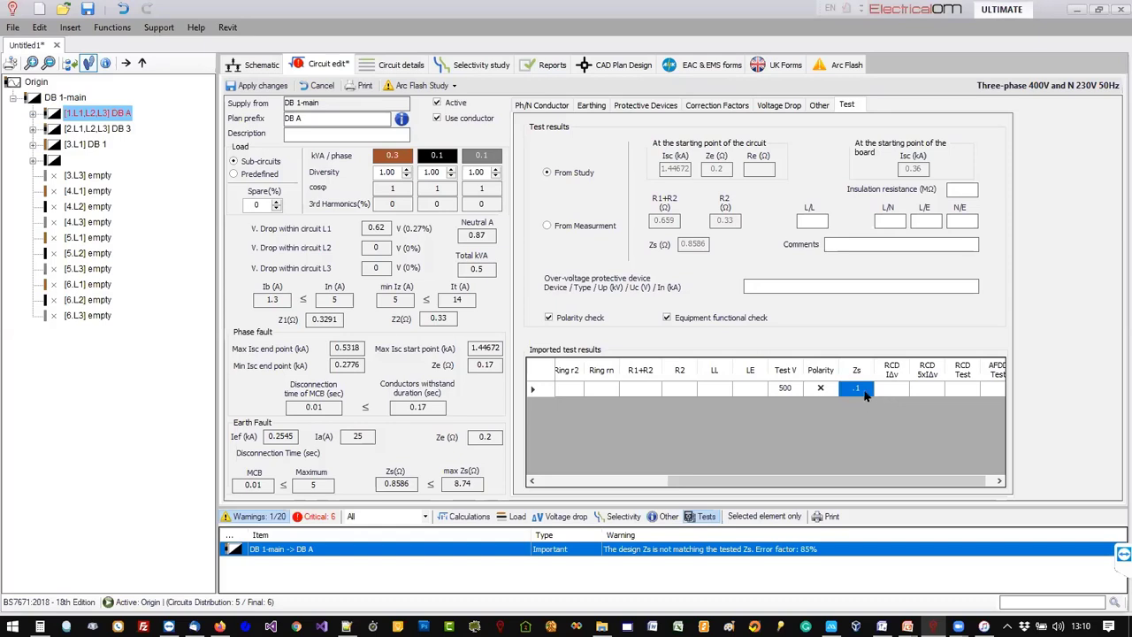
Review DB A's conductor size options and cable length, and recheck the Zs in its imported test results.
click(554, 106)
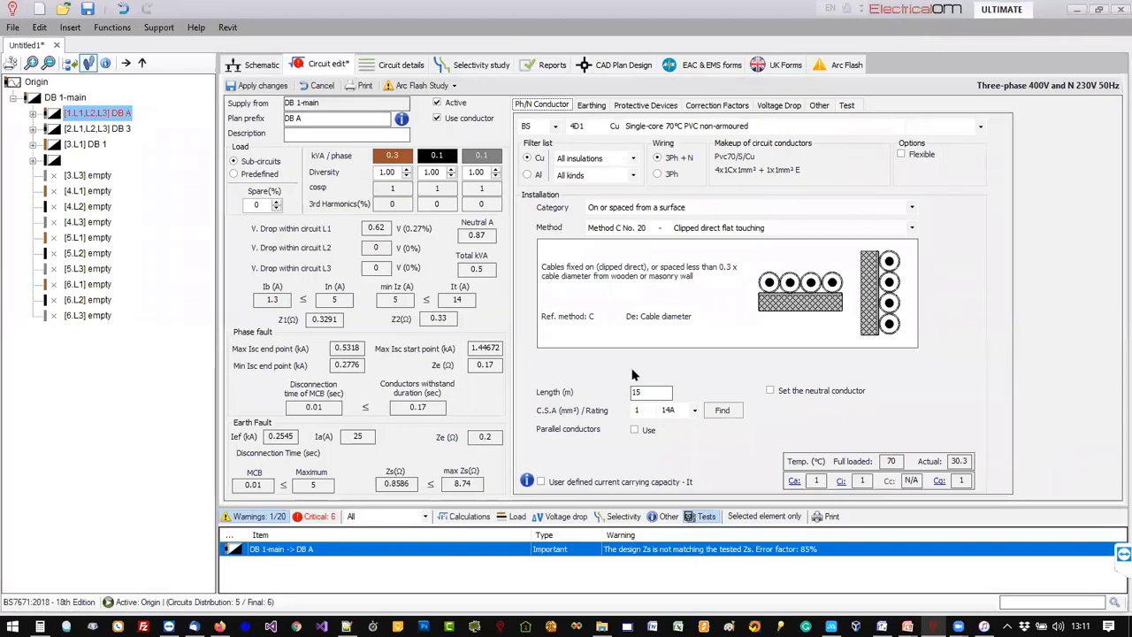
click(642, 411)
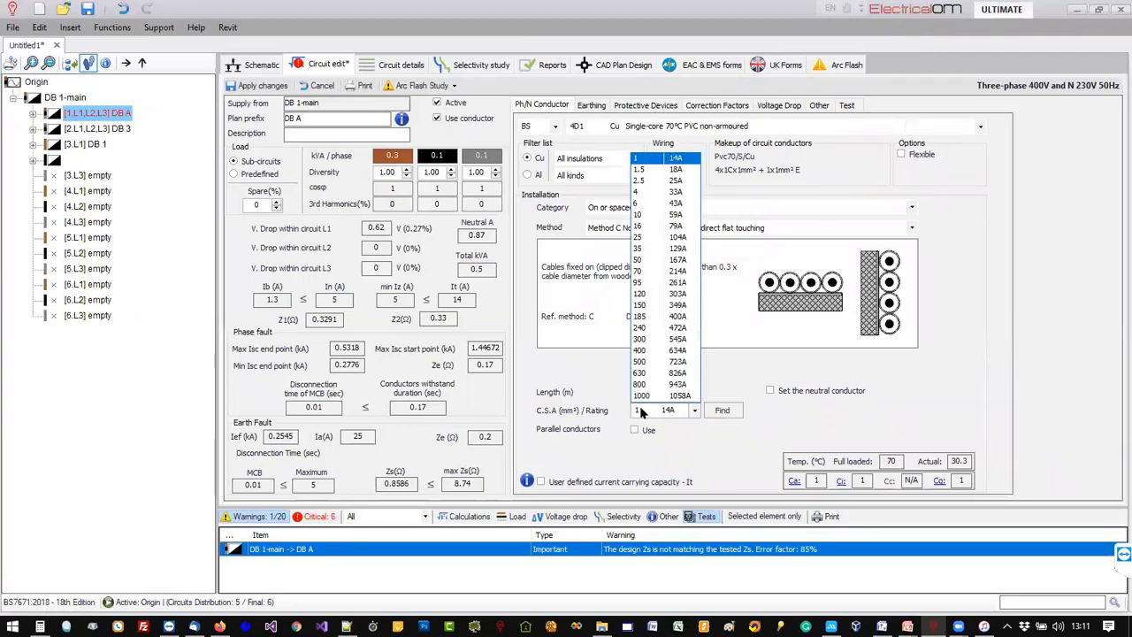
click(574, 422)
click(637, 392)
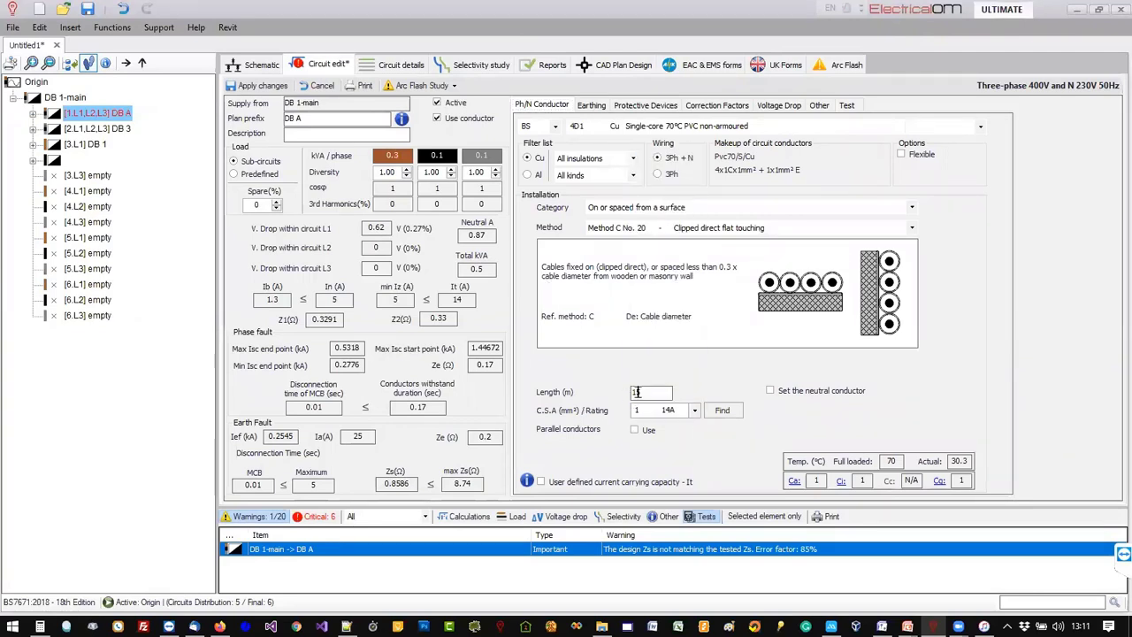
text(15)
click(846, 106)
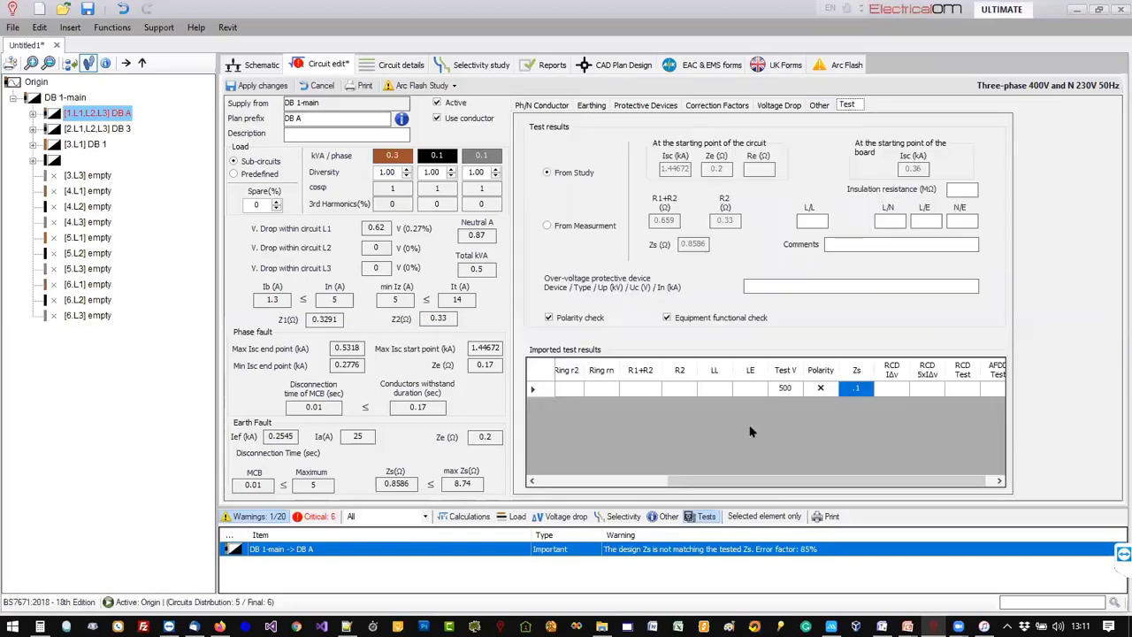
click(854, 389)
text(.1)
Open DB 3 without saving changes to DB A and check its imported test results.
click(124, 129)
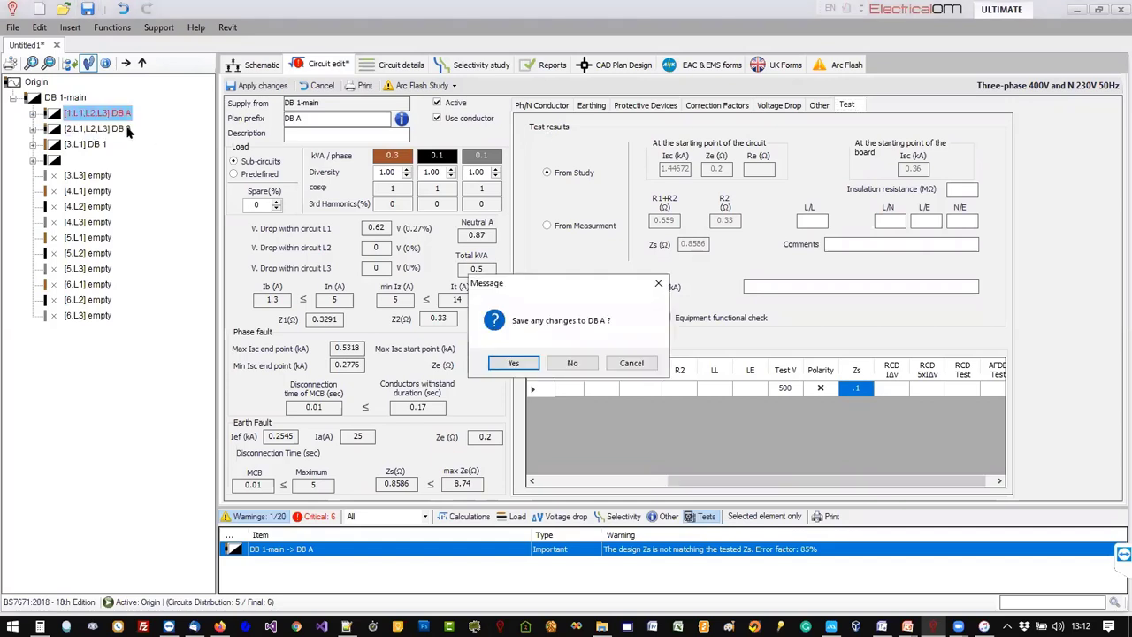
click(570, 359)
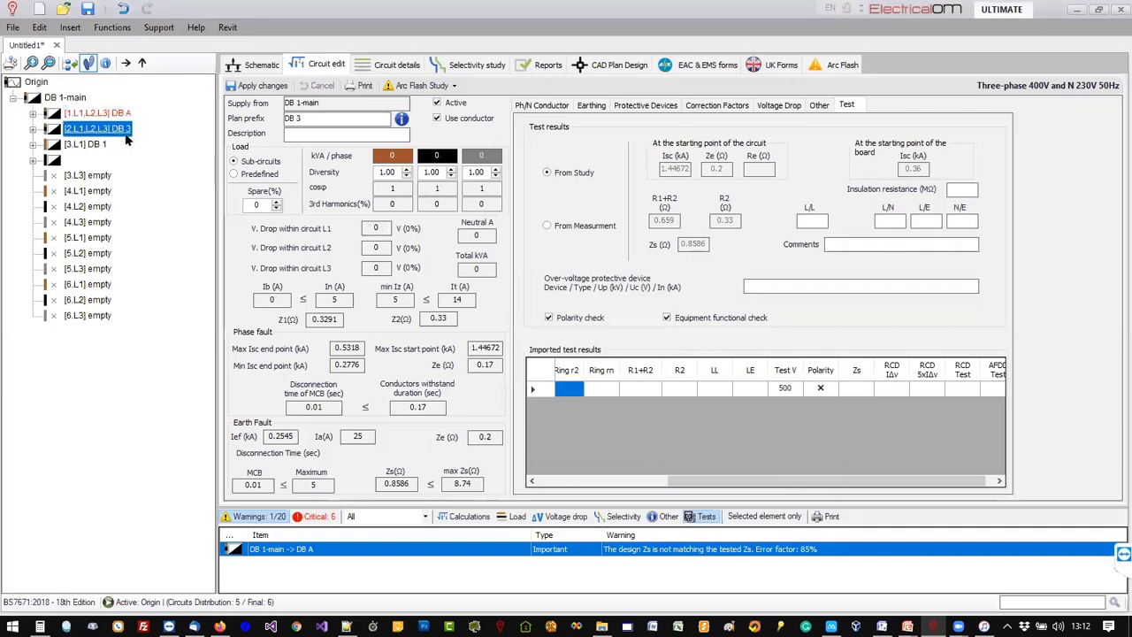
drag(768, 479, 774, 480)
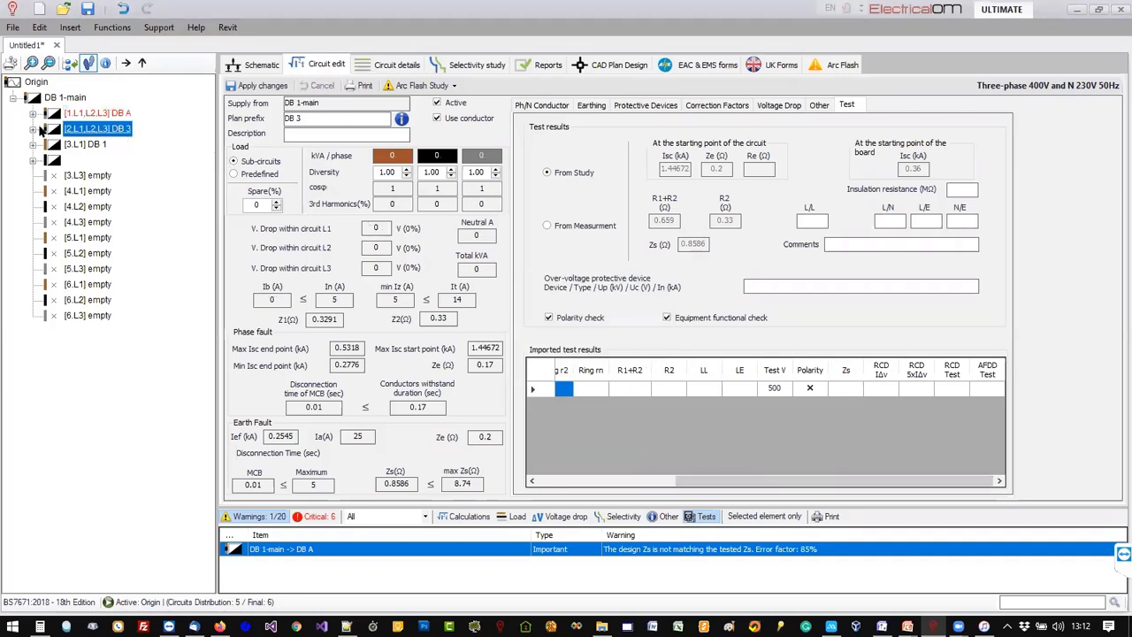
Expand DB 3 and DB A, open DB A's circuit FC 1 and check the R1+R2 value in its imported test results.
click(34, 129)
click(33, 113)
click(106, 129)
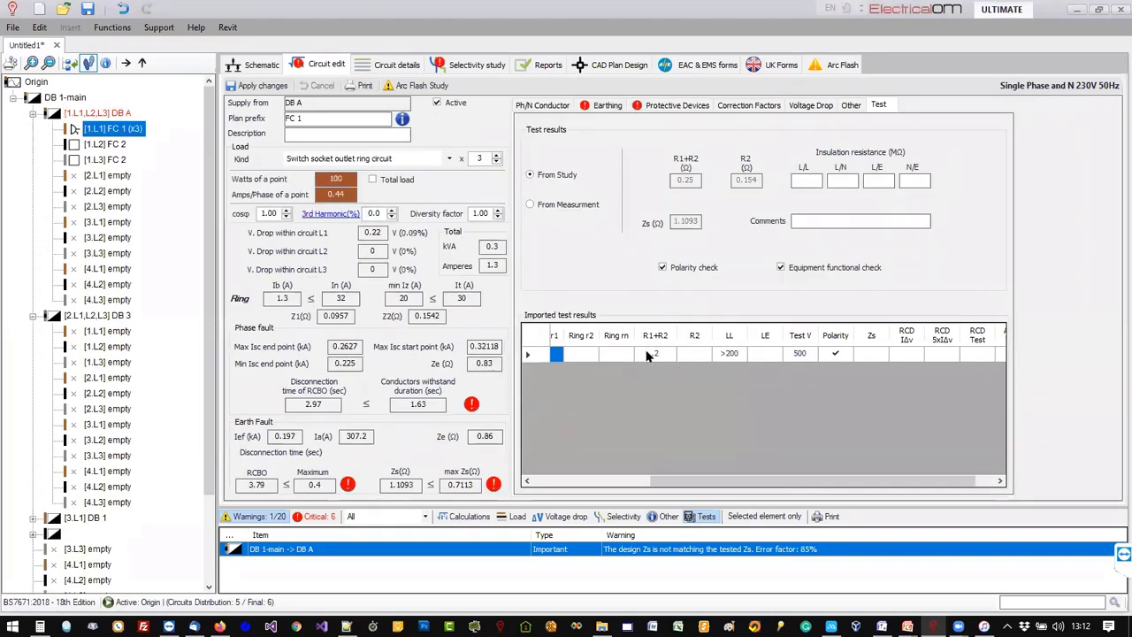
click(651, 358)
click(652, 355)
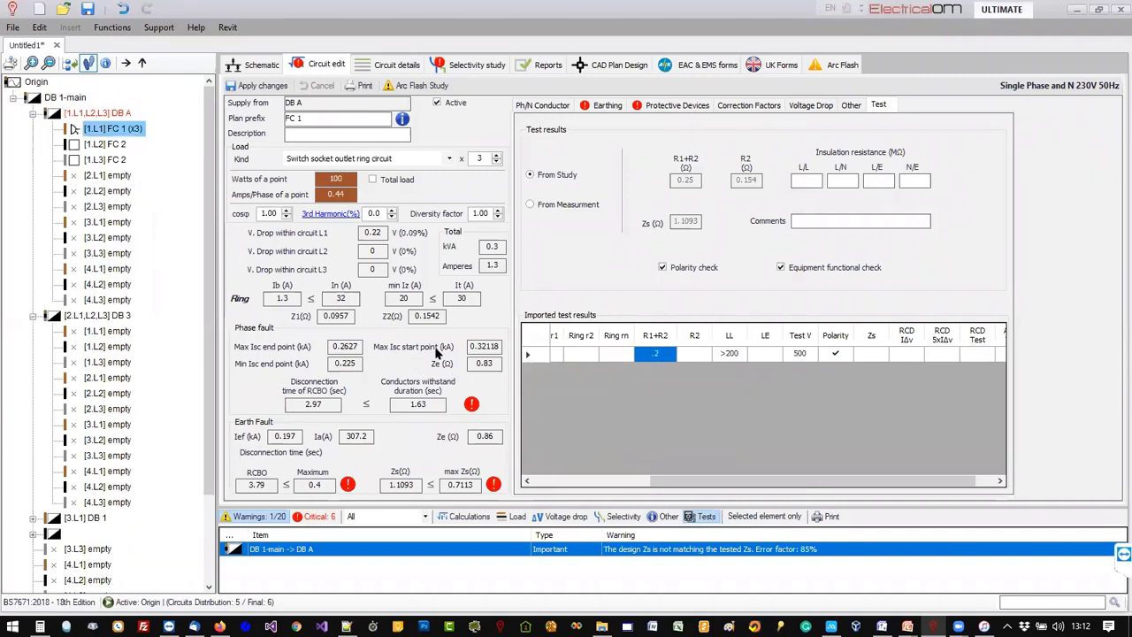
Compare FC 1's design impedance Z1 and fully loaded conductor temperature with its imported R1+R2 result.
drag(323, 315, 356, 316)
click(329, 317)
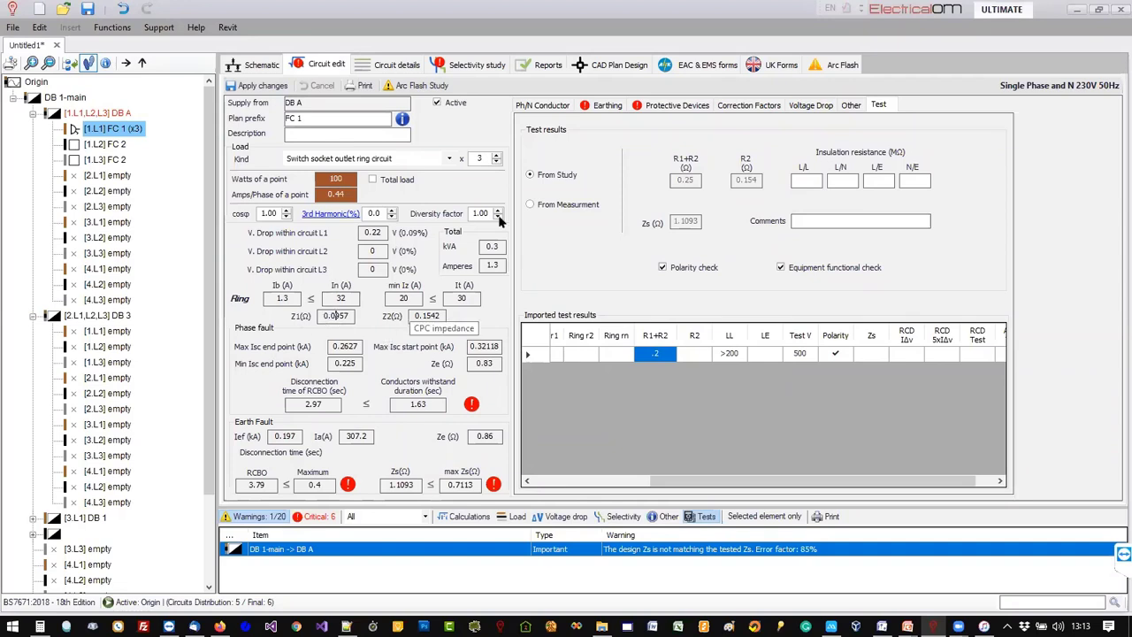
click(545, 106)
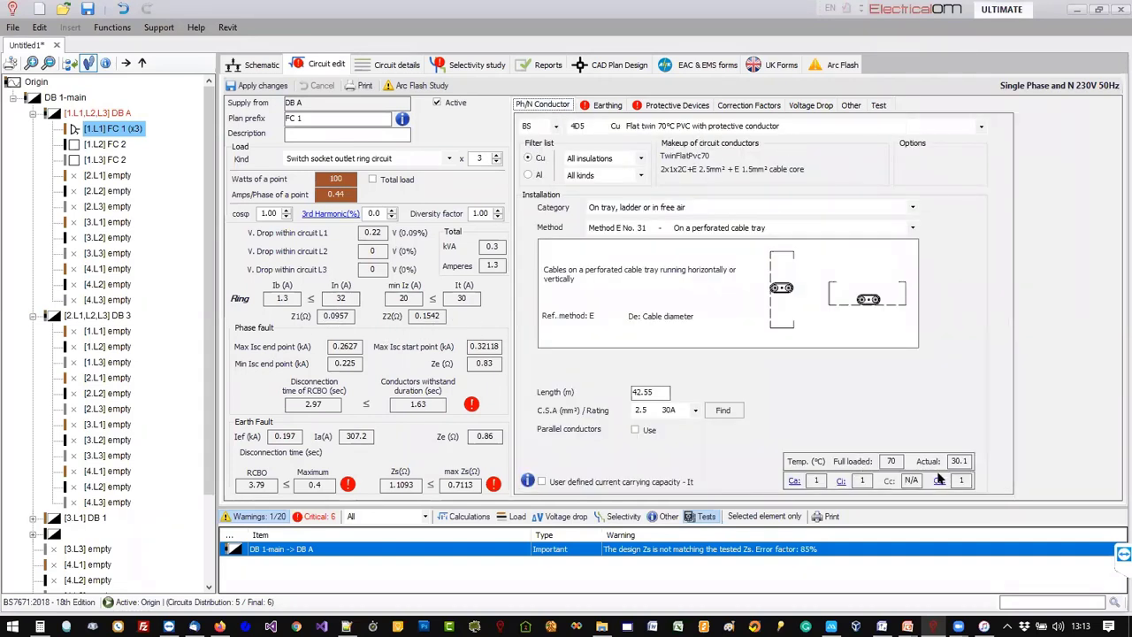
click(890, 460)
click(878, 105)
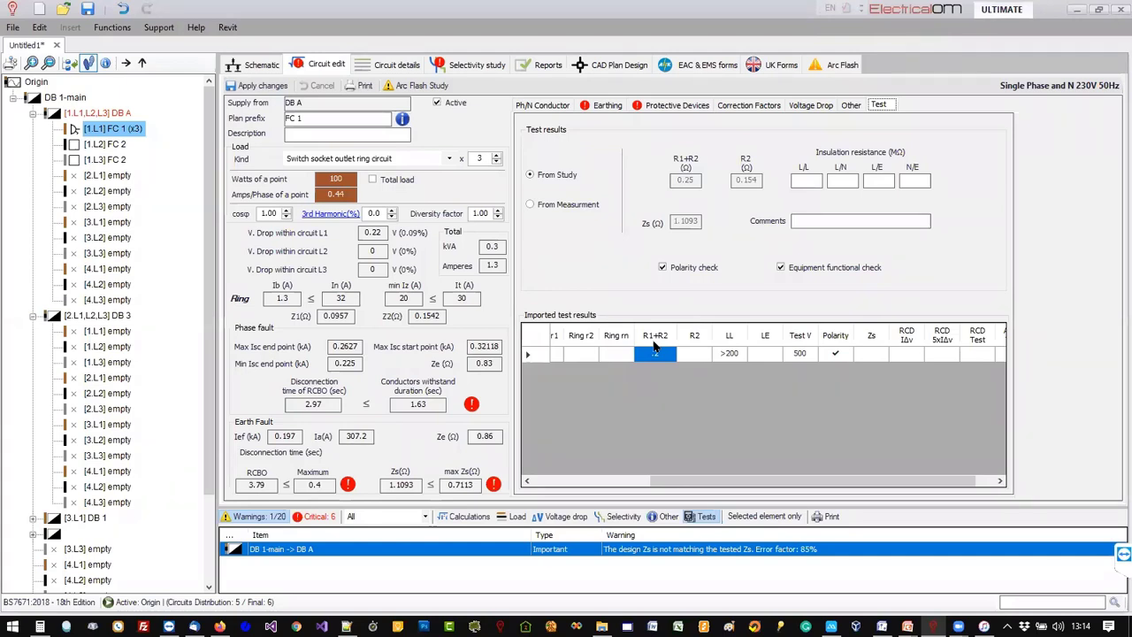
Return to the schematic, look up the MobileEOM export option without exporting, and view the whole board layout.
click(257, 69)
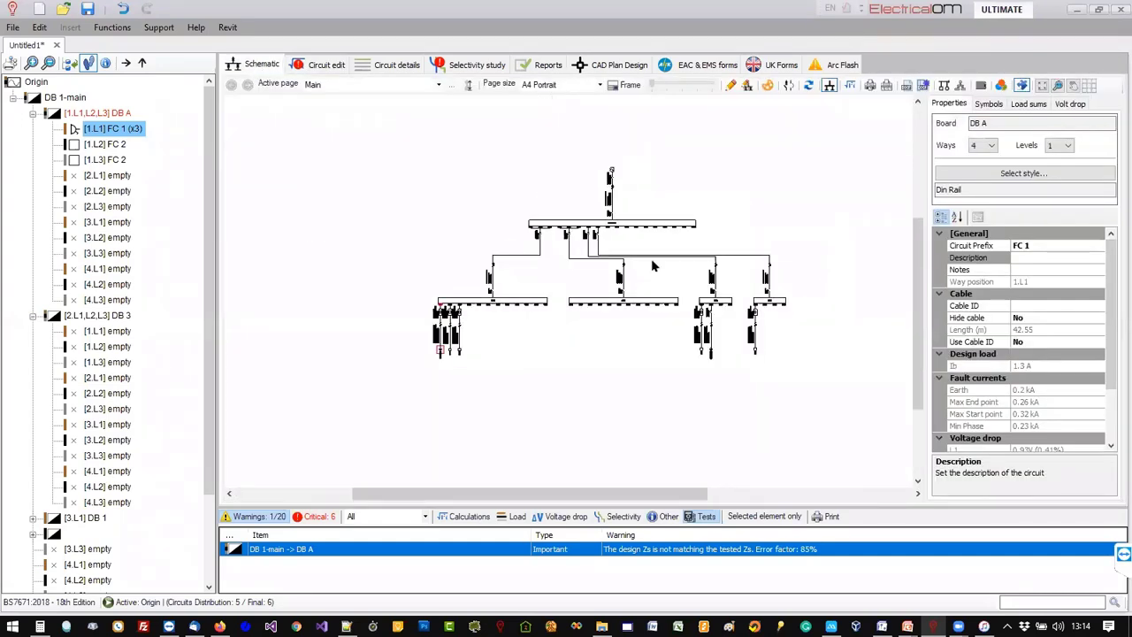
click(13, 27)
mouse_move(177, 146)
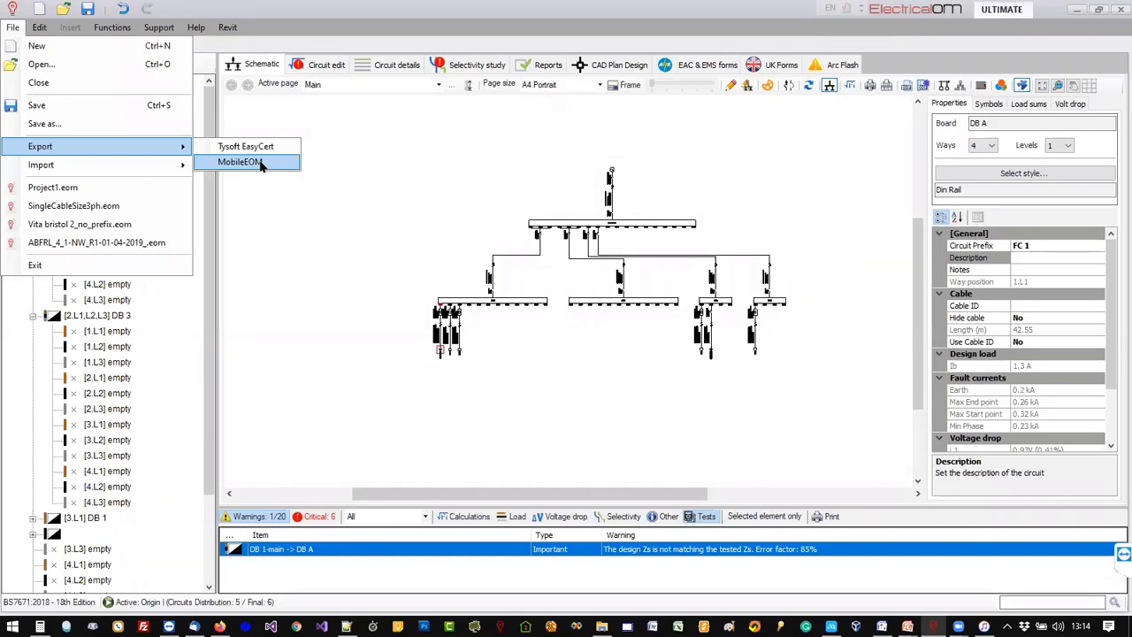
click(720, 370)
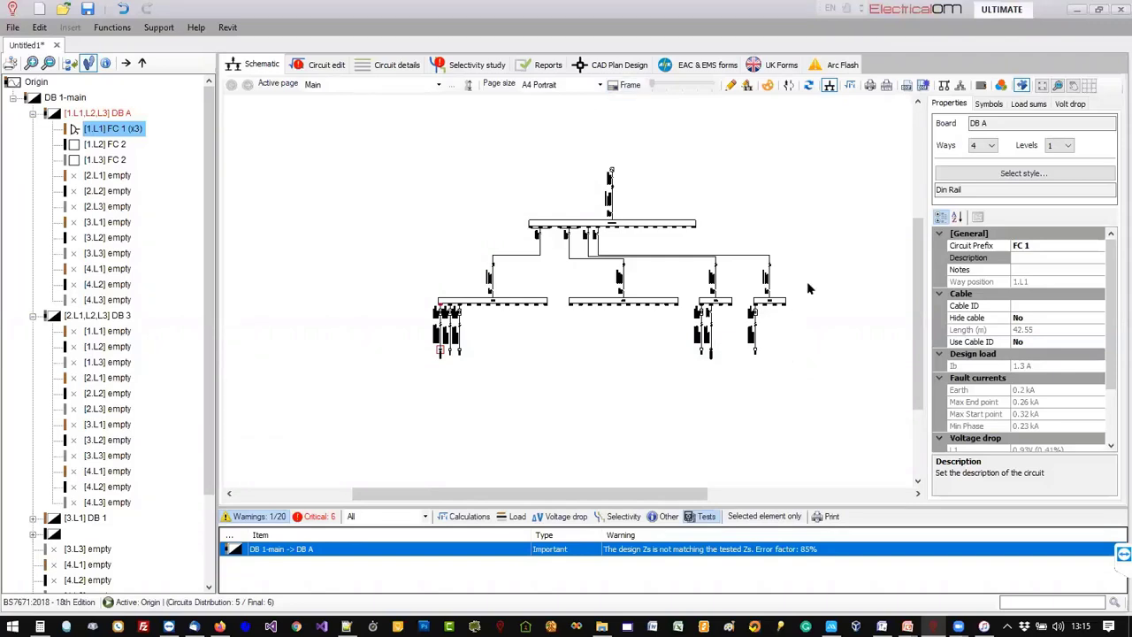
scroll(801, 269, up, 1)
scroll(730, 280, up, 1)
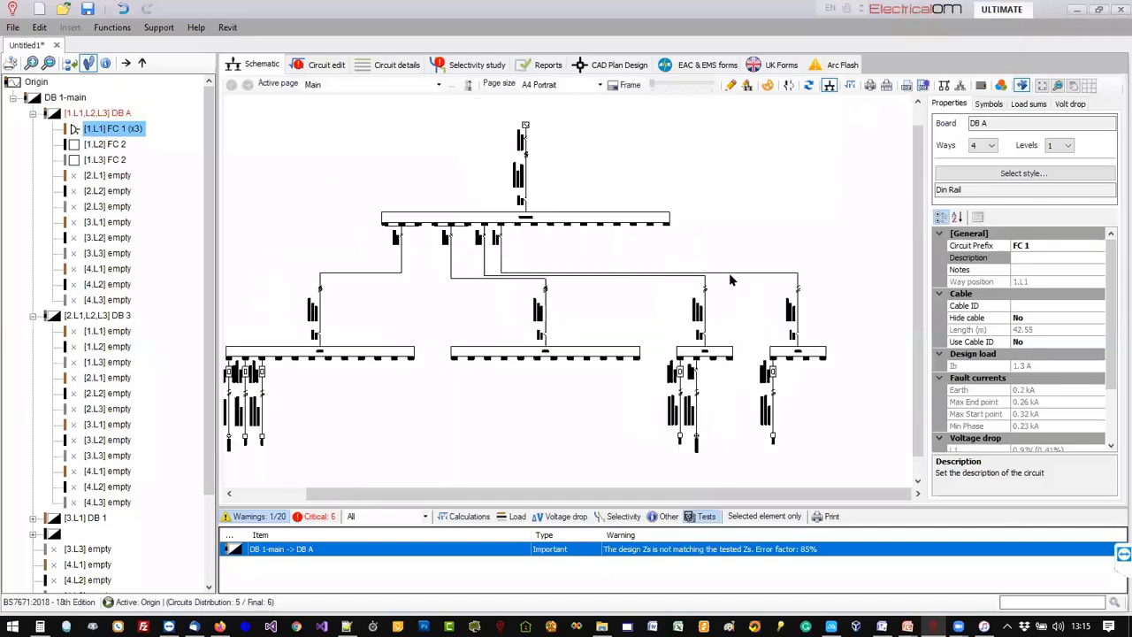
scroll(730, 280, down, 1)
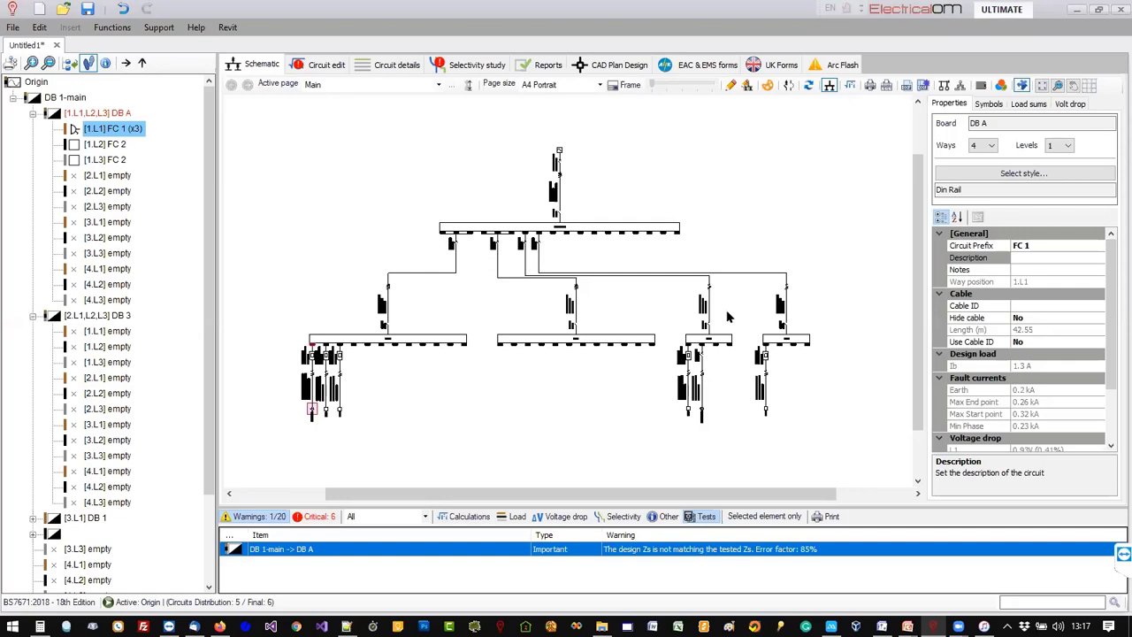
Check the date and source of FC 1's imported test results, then DB A's circuit schedule in the UK forms.
click(318, 69)
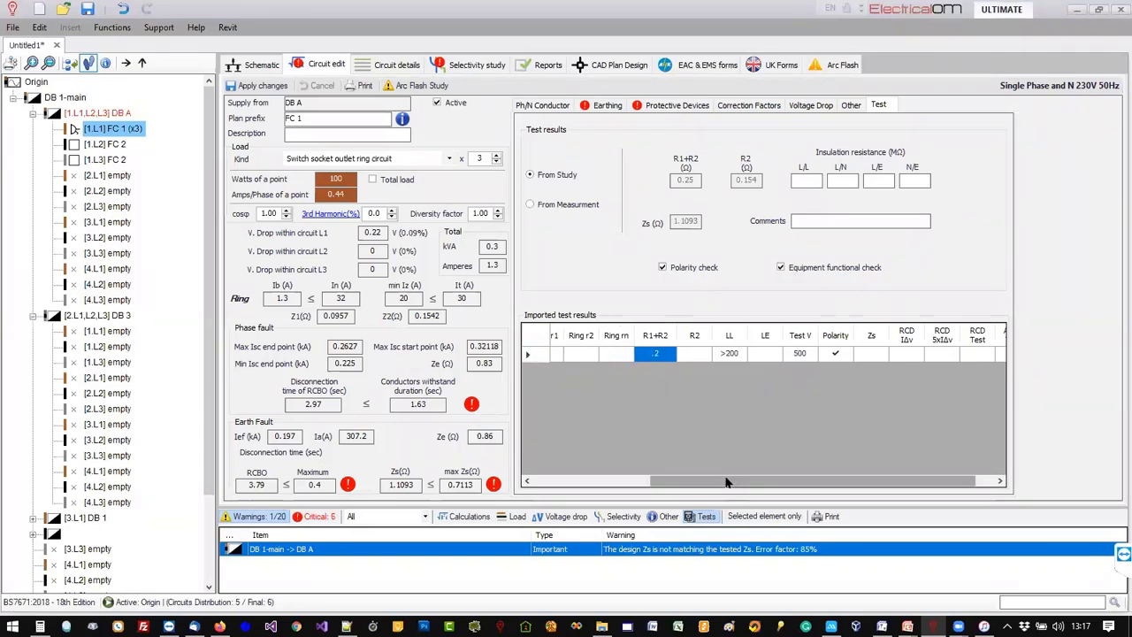
drag(733, 480, 560, 482)
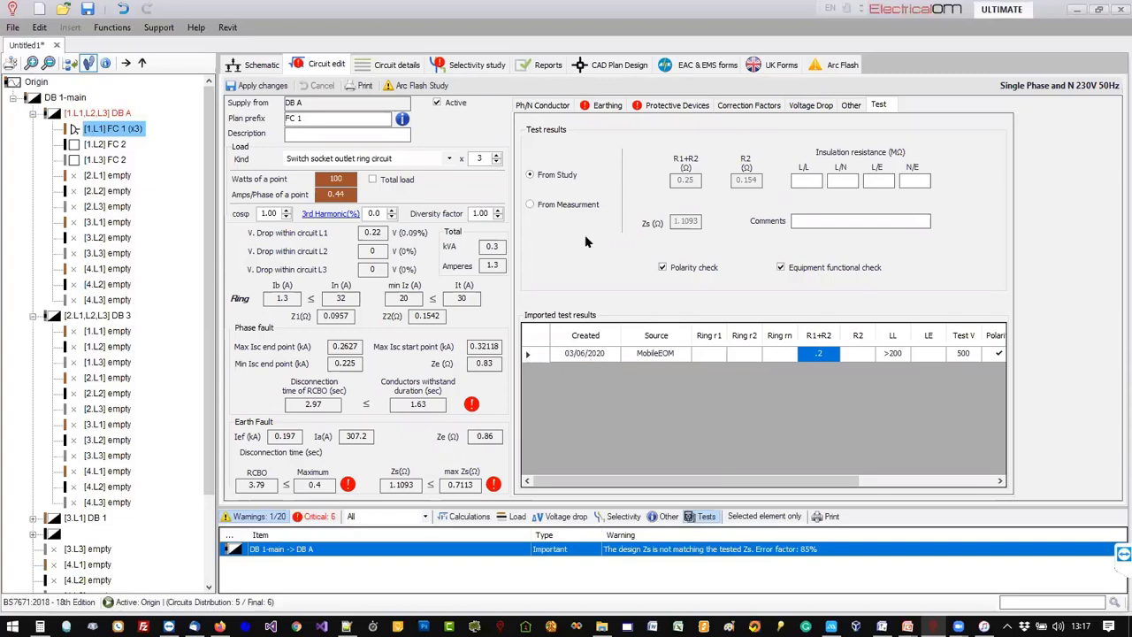
click(782, 65)
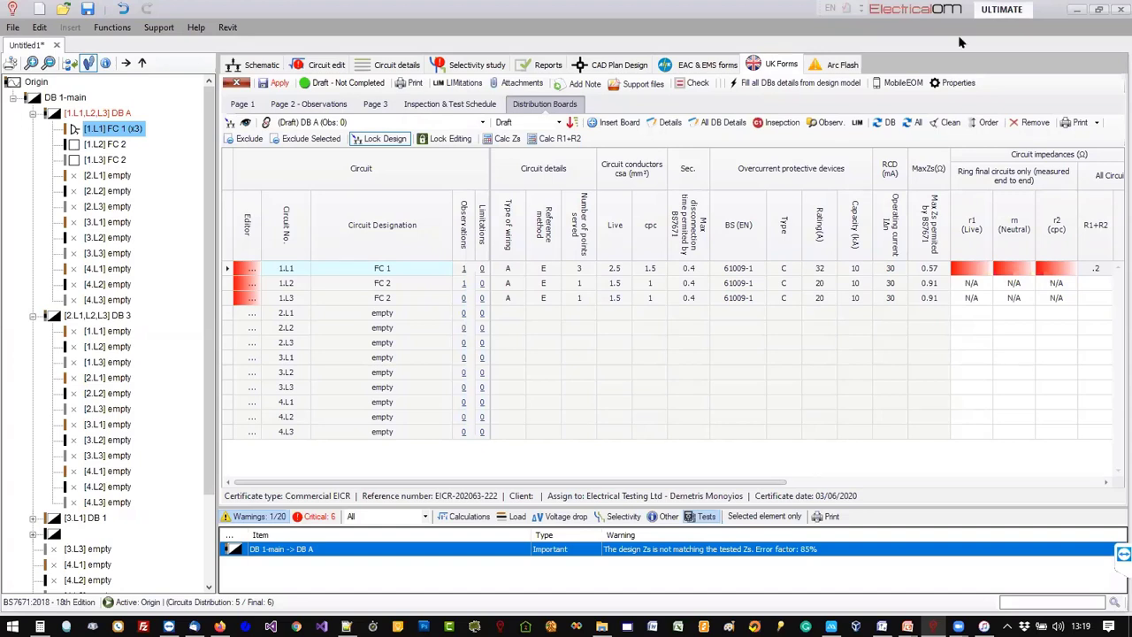
Shift DB A's circuit FC 2 at way 1.L2 one way along to 1.L3 in the schematic.
click(255, 64)
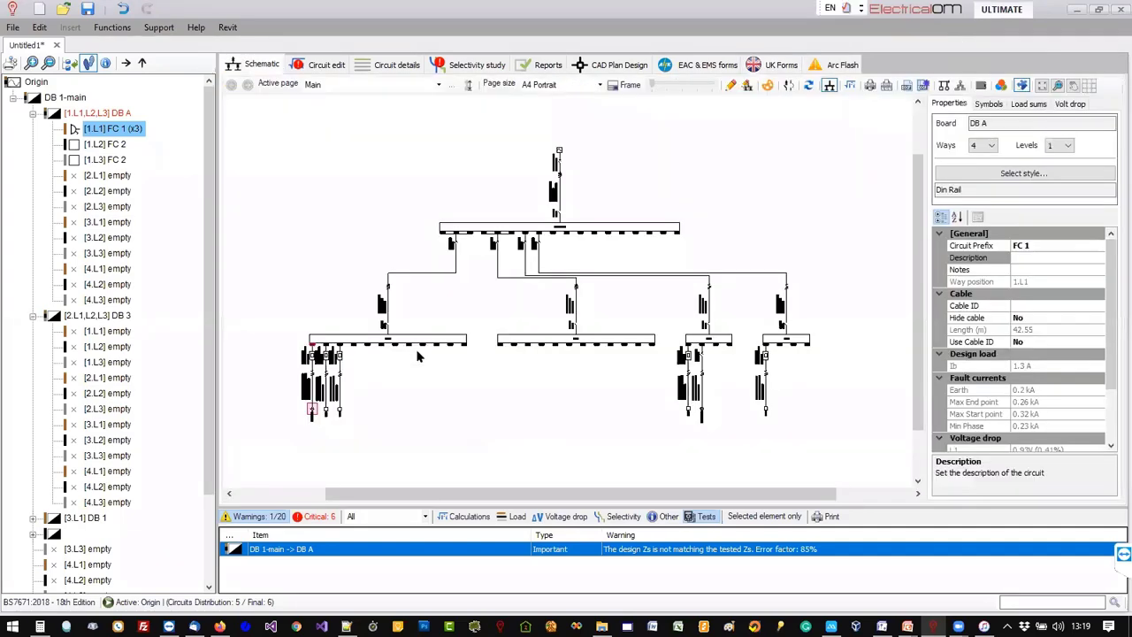
scroll(296, 423, up, 5)
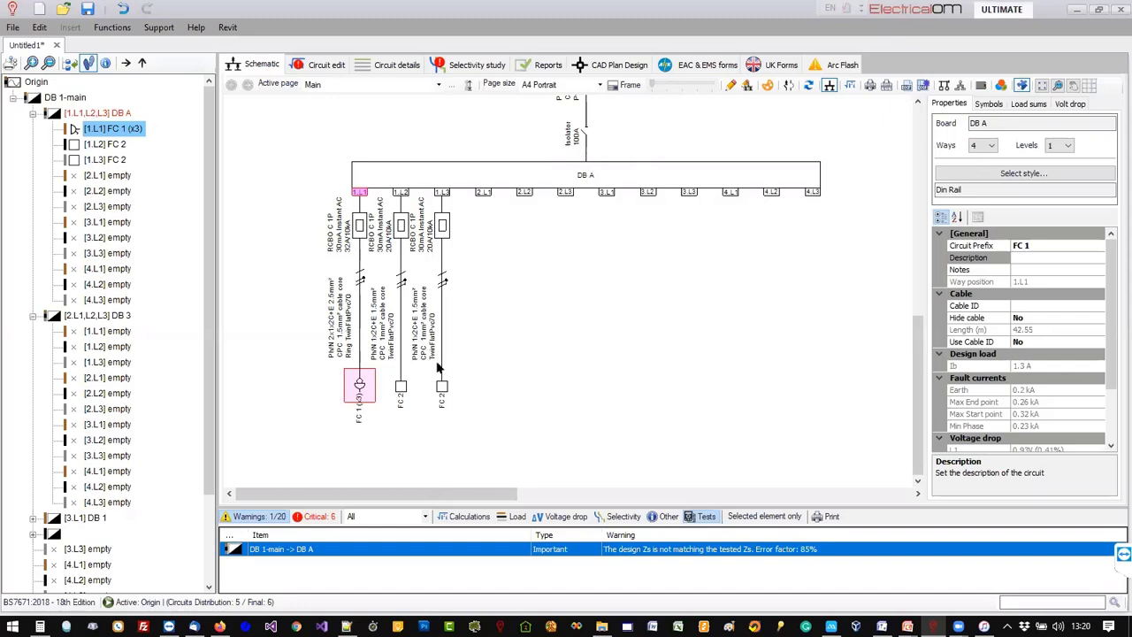
right_click(398, 385)
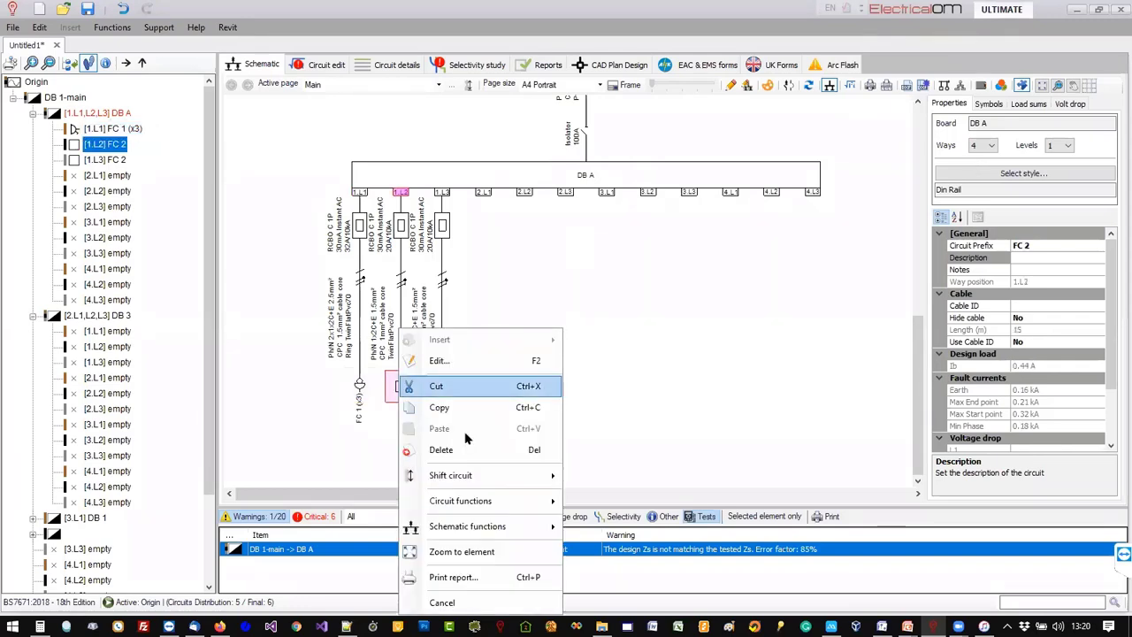
mouse_move(469, 475)
click(606, 493)
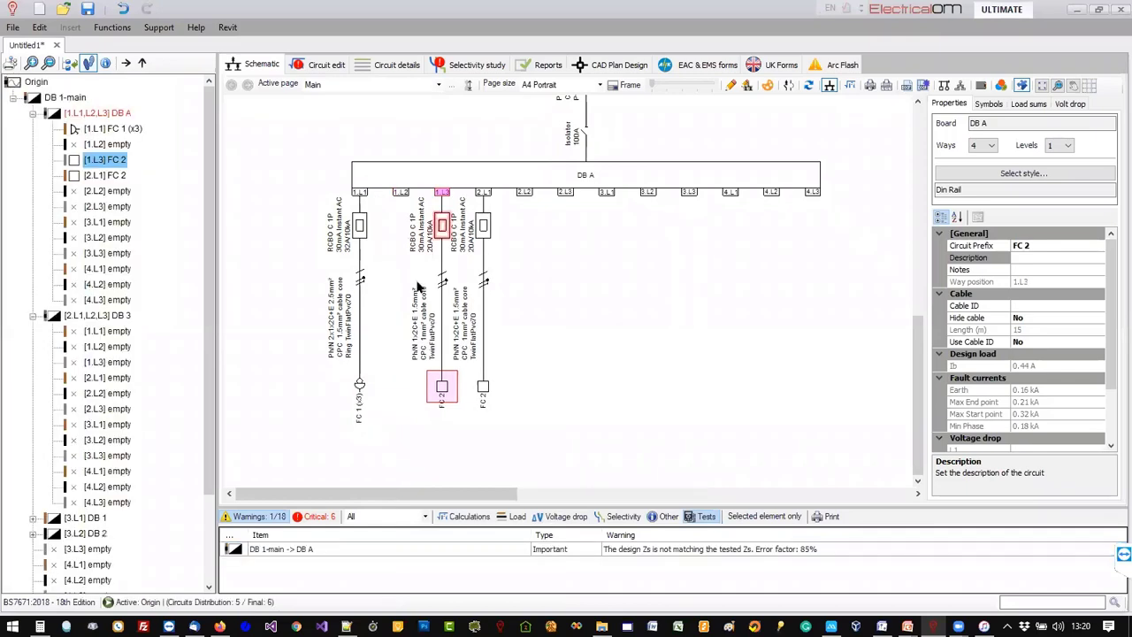
Cut circuit FC 2 from DB A's way 1.L3 and paste it into the empty way 2.L2.
right_click(442, 192)
click(480, 248)
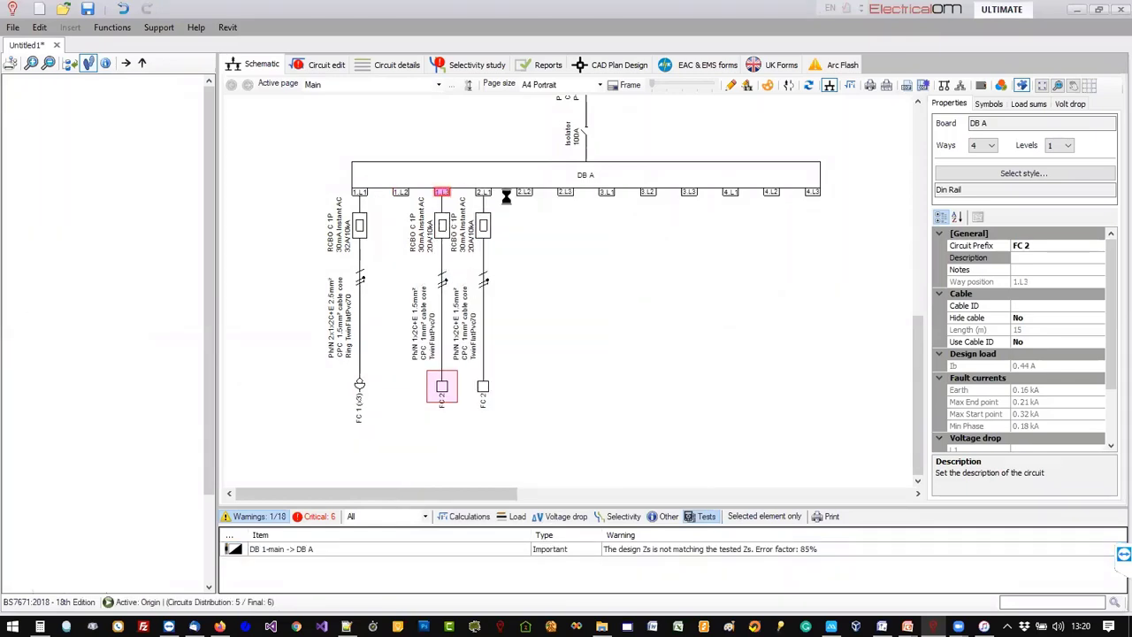
right_click(522, 200)
click(523, 194)
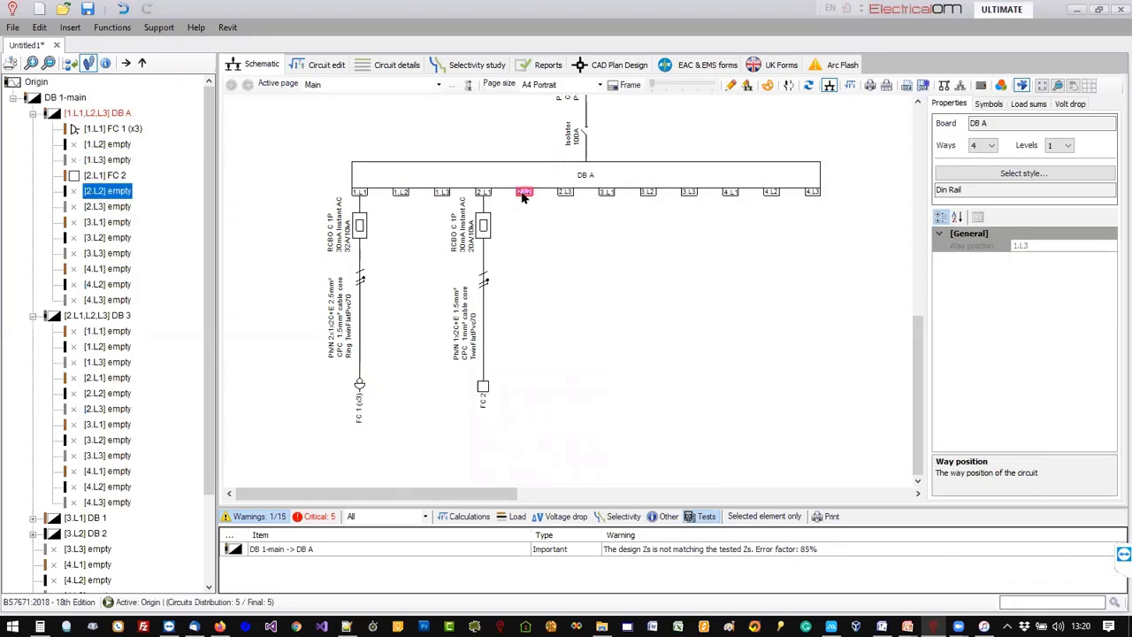
right_click(524, 194)
click(563, 292)
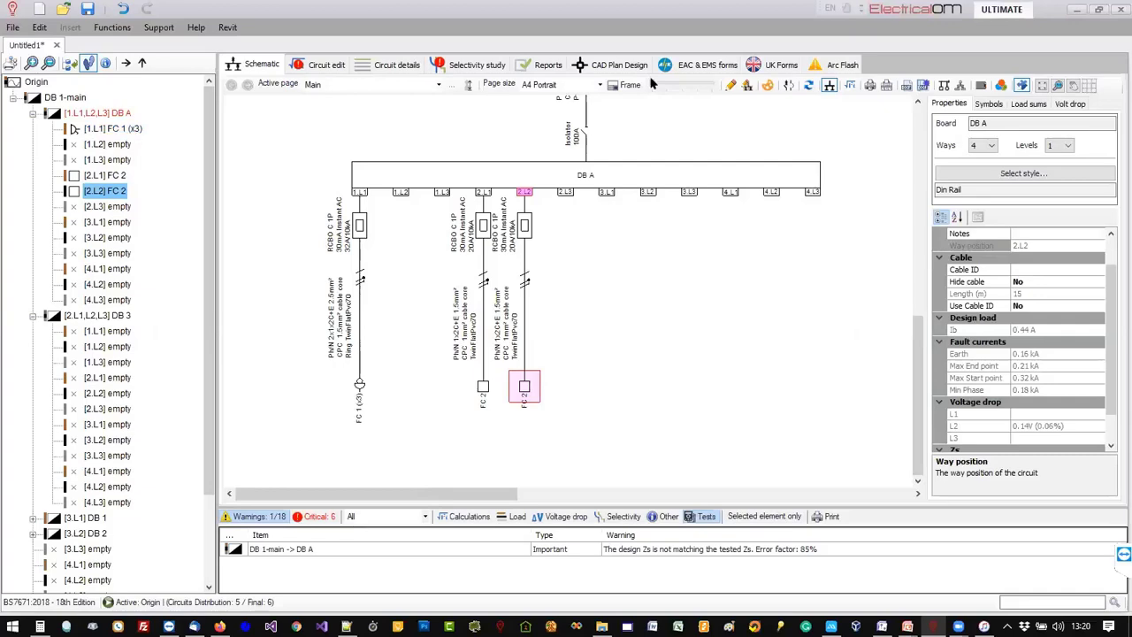
Check the moved circuits in the EICR's distribution board schedule and observation references, and view the sort options, keeping the sort by Code.
click(775, 64)
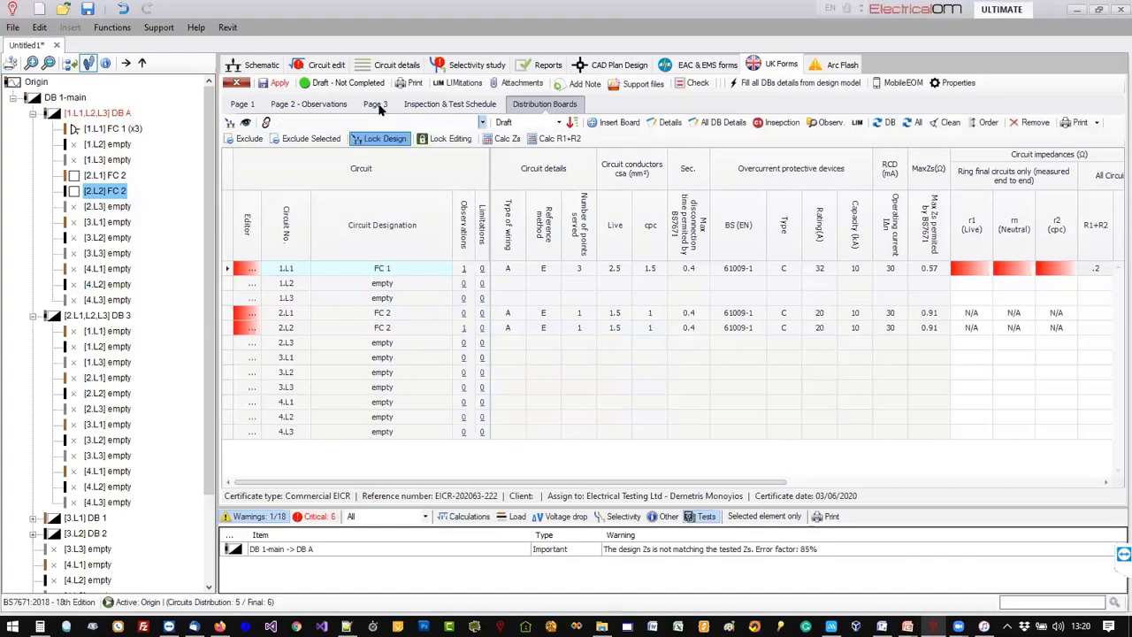
click(336, 107)
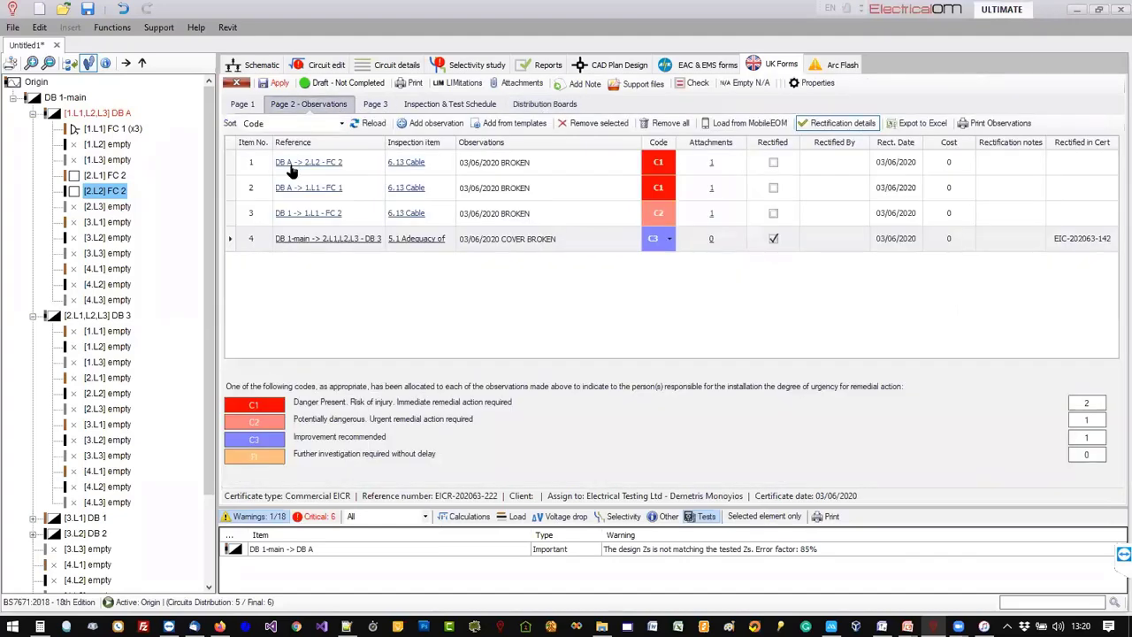
click(320, 123)
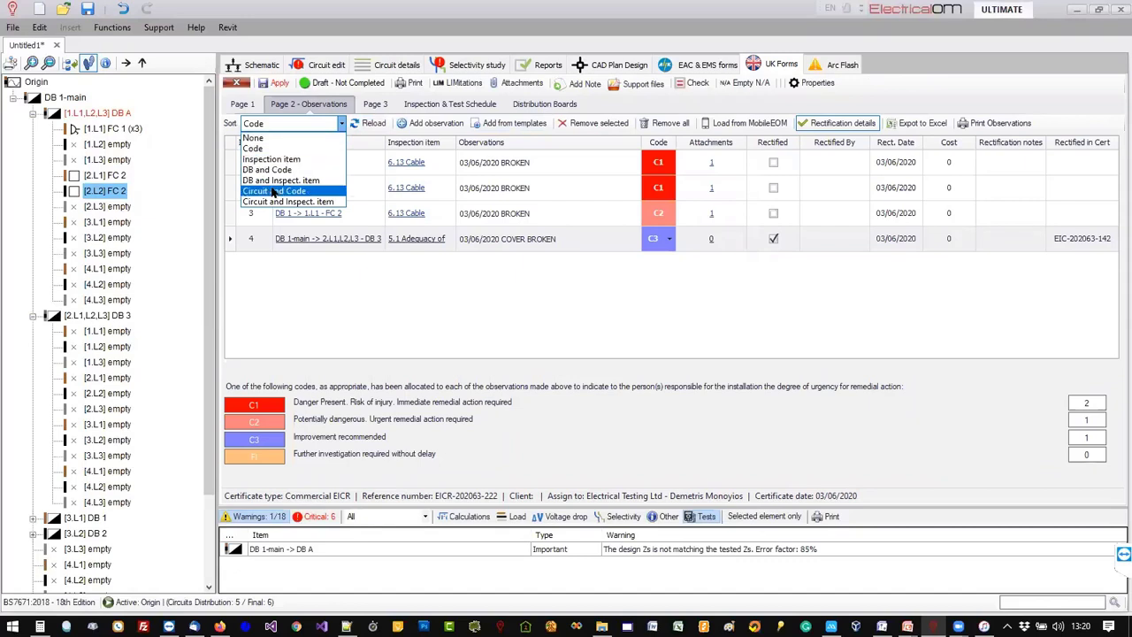
click(323, 319)
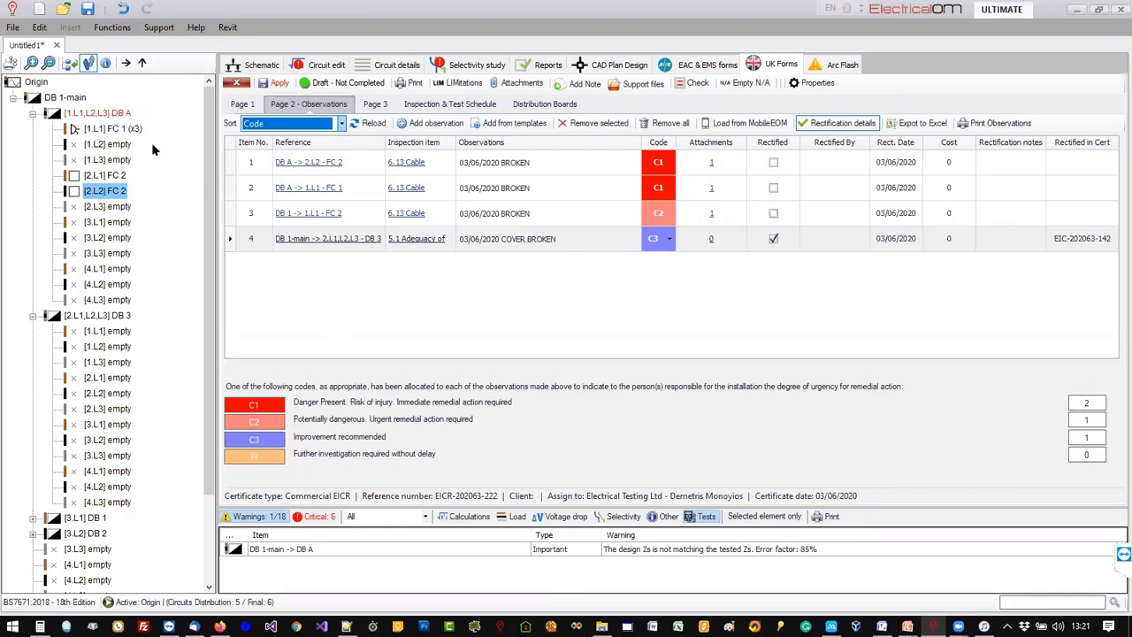
Switch to the MobileEOM phone app, insert a three-phase distribution board under Origin and expand it.
mouse_move(831, 623)
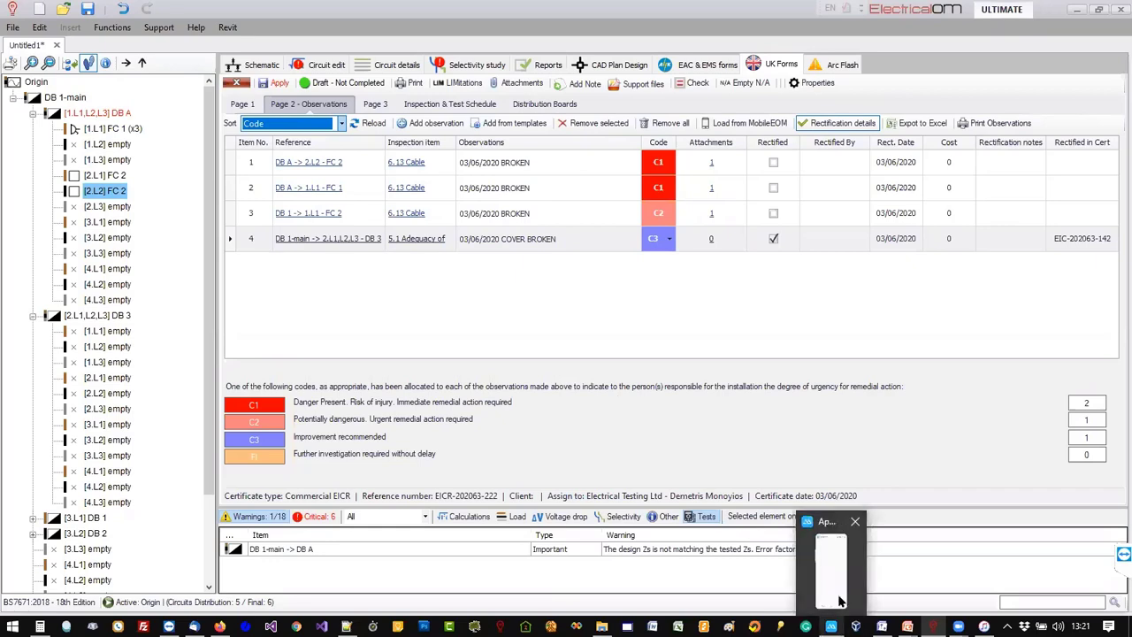
click(836, 588)
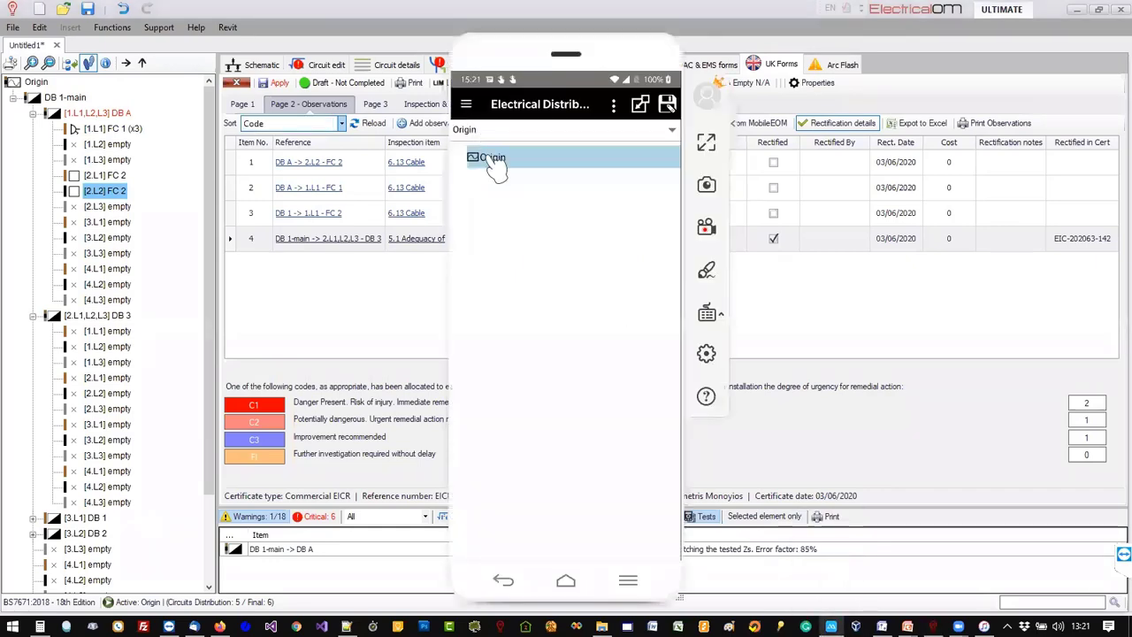
click(642, 105)
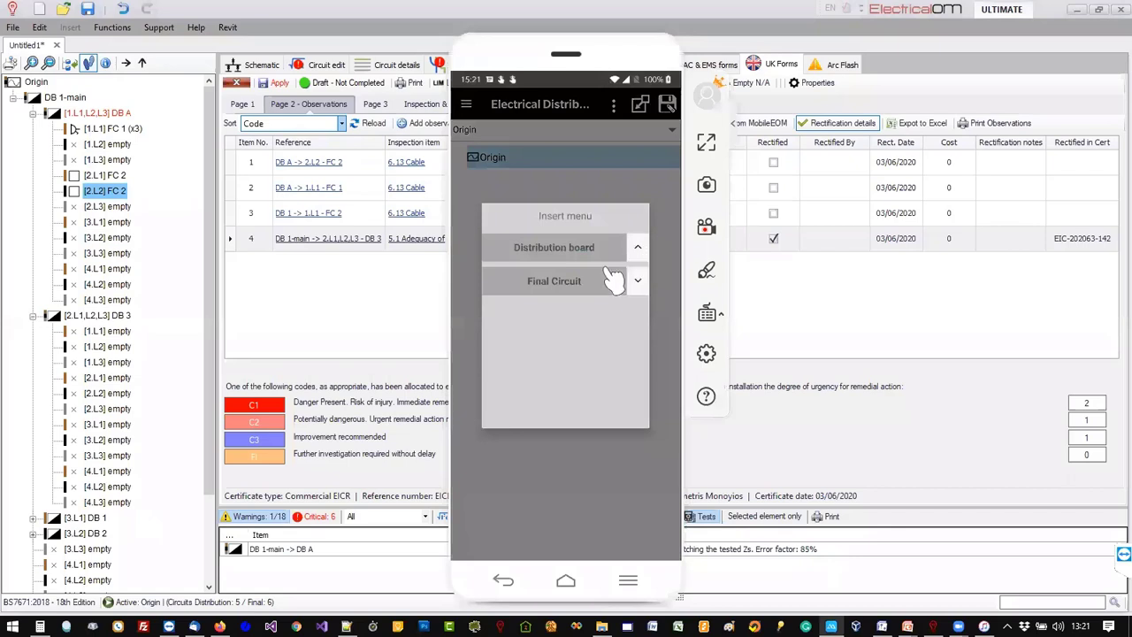
click(638, 249)
click(590, 276)
click(476, 180)
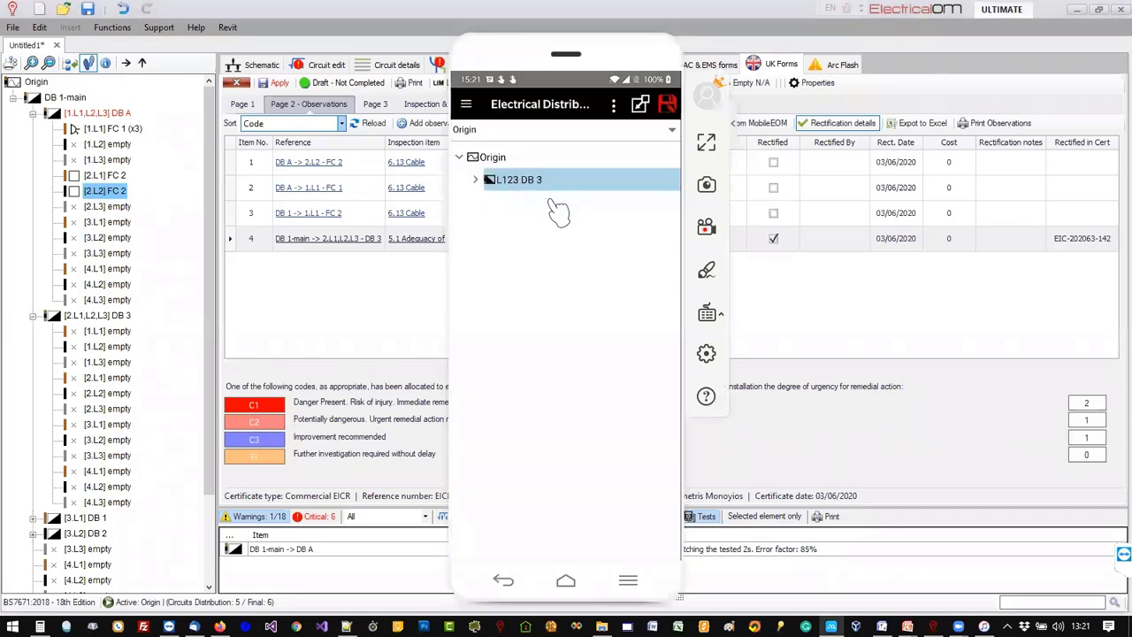
Insert single-phase final circuits into ways 1.L1 and 1.L2 of DB 3.
click(550, 204)
click(636, 106)
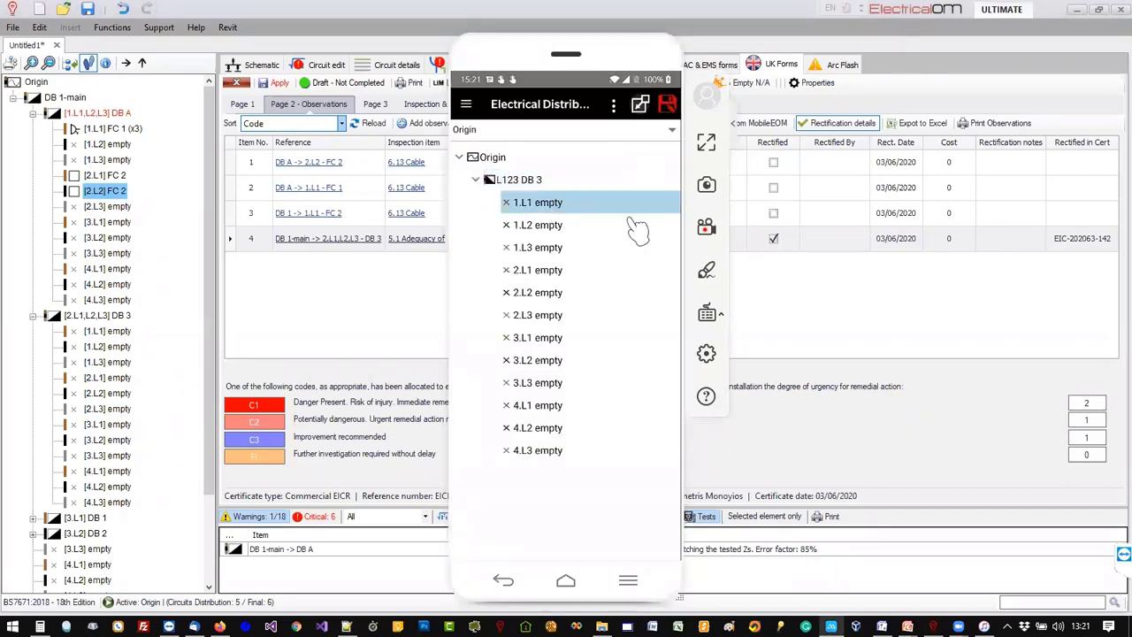
click(640, 281)
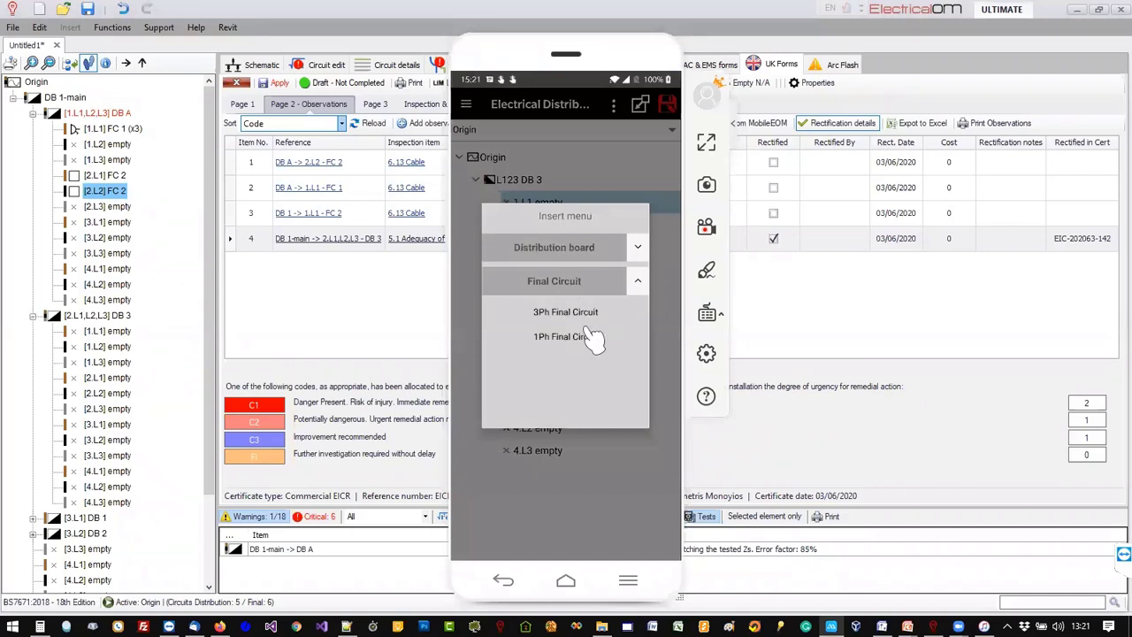
click(587, 330)
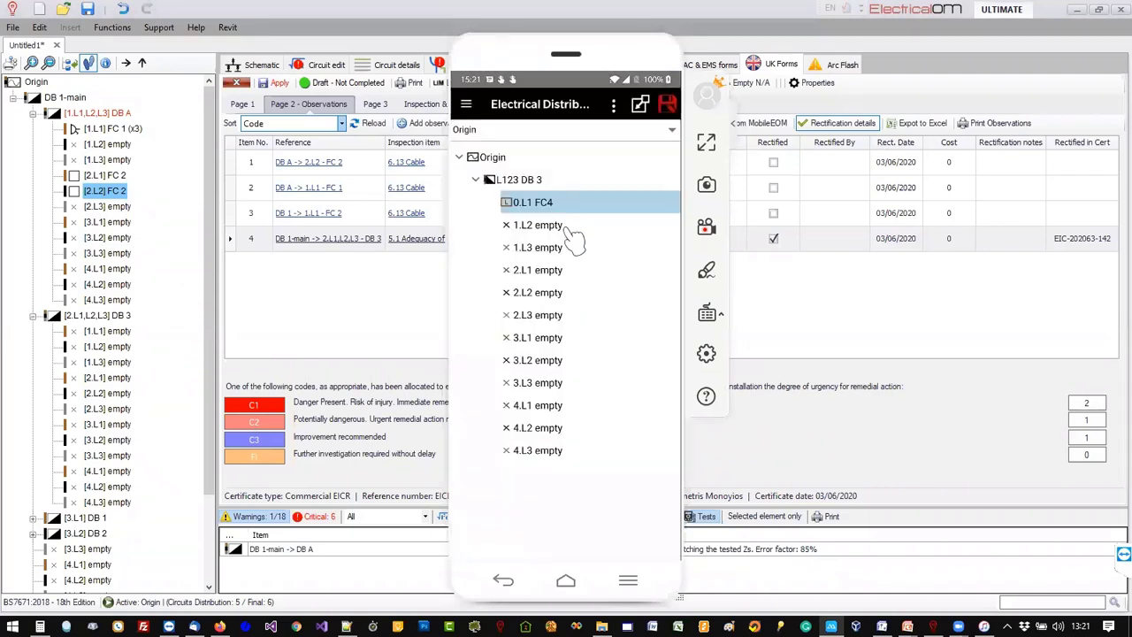
click(650, 103)
click(641, 280)
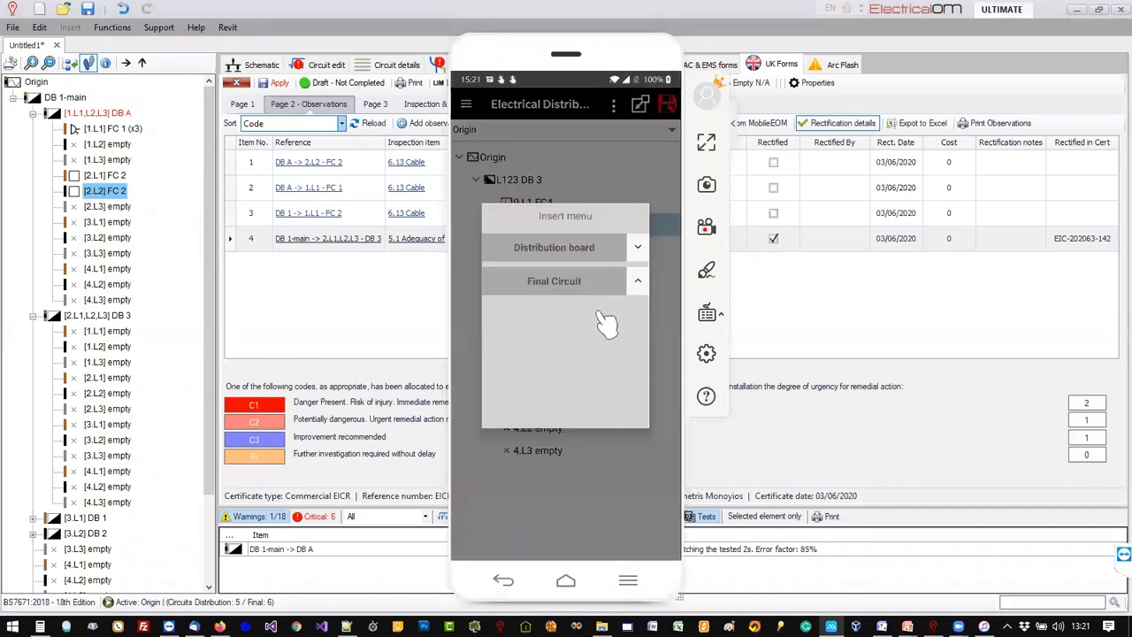
click(582, 335)
Cut circuit FC4 from DB 3's first way and paste it into the empty way 4.L3.
click(574, 201)
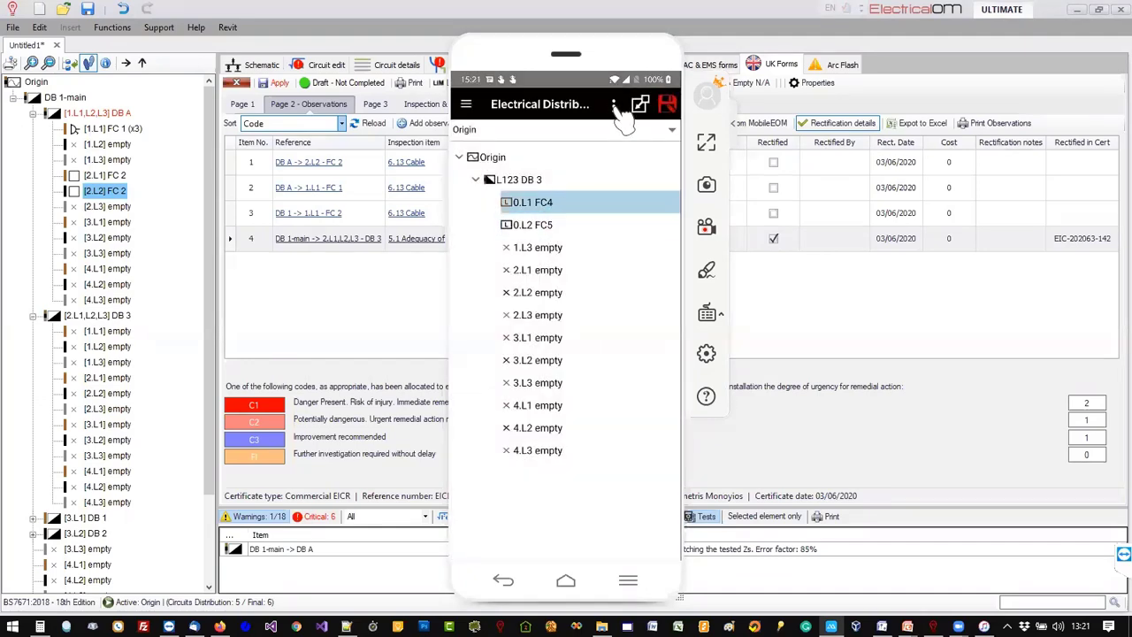
click(612, 104)
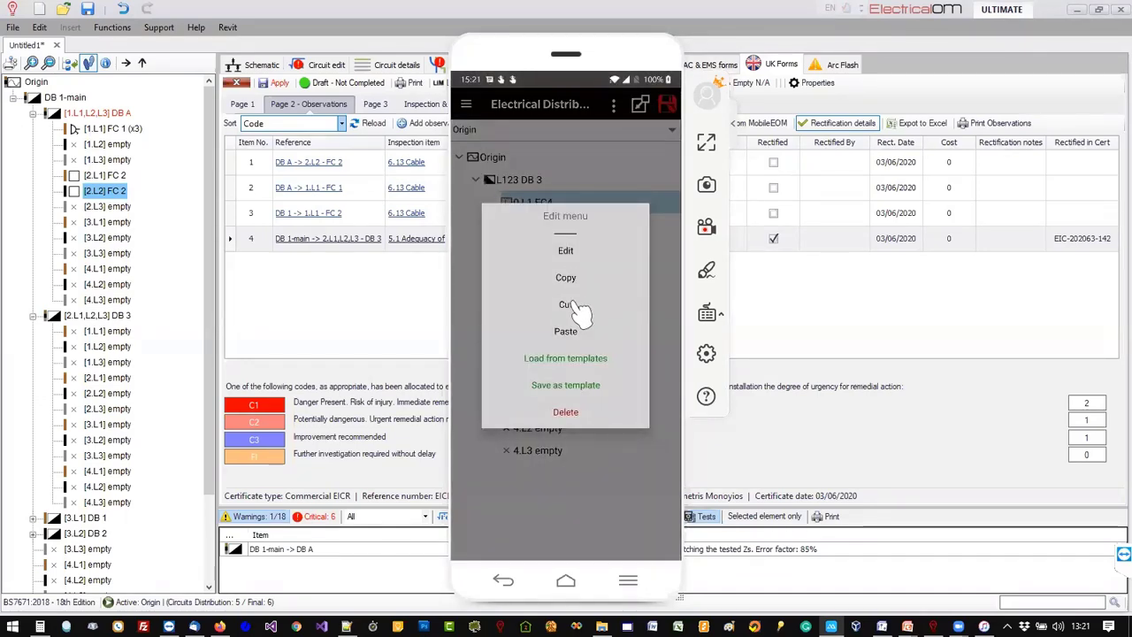
click(570, 304)
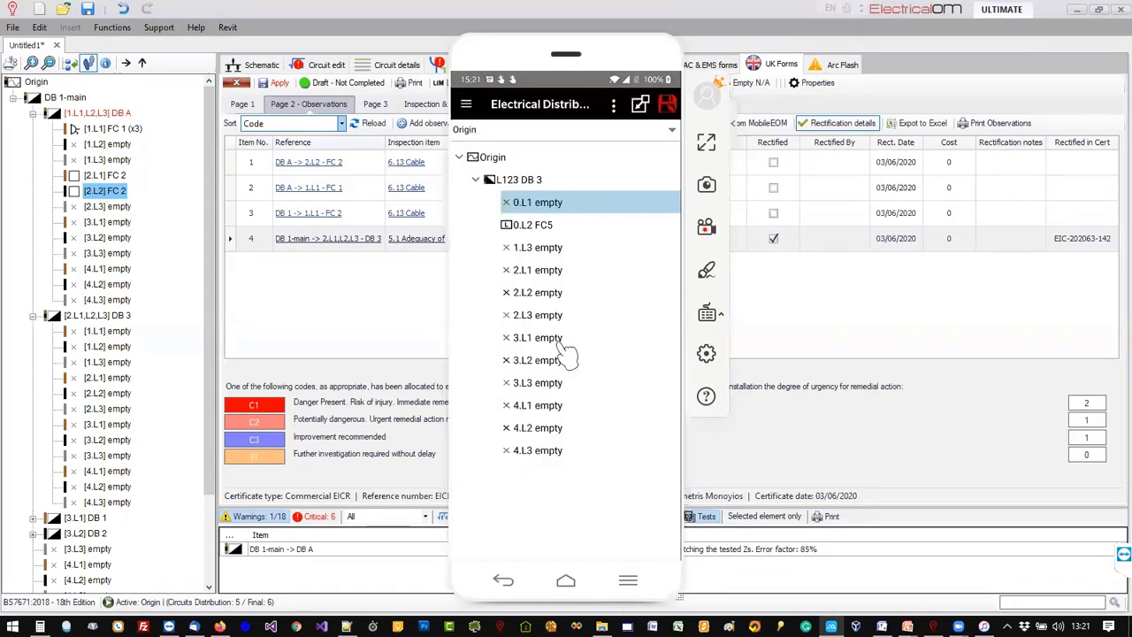
click(530, 451)
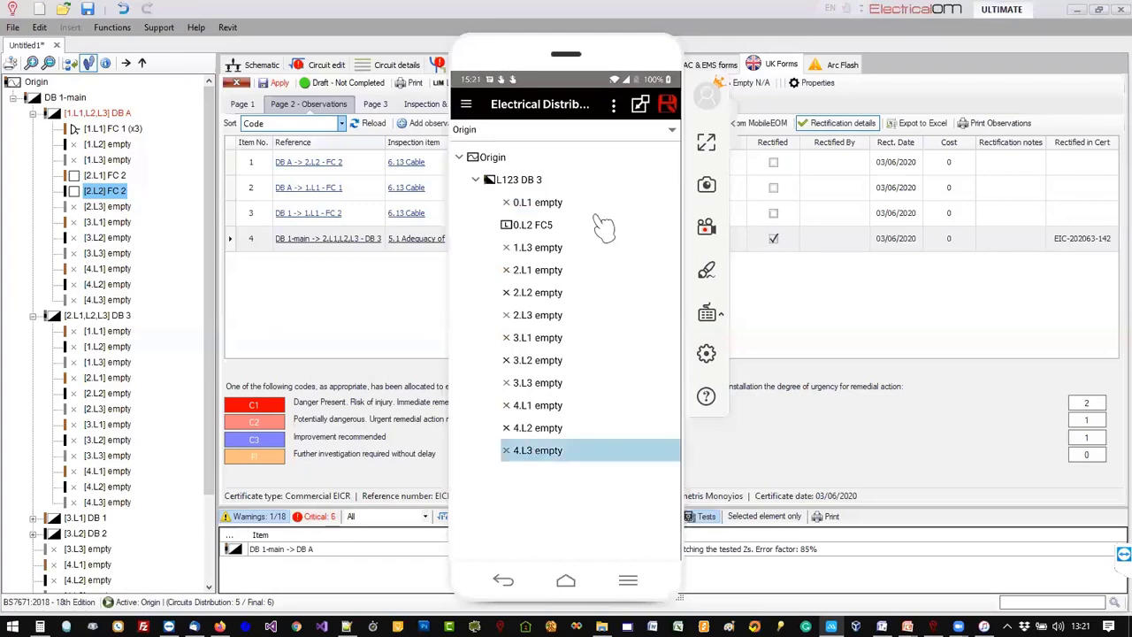
click(613, 104)
click(565, 330)
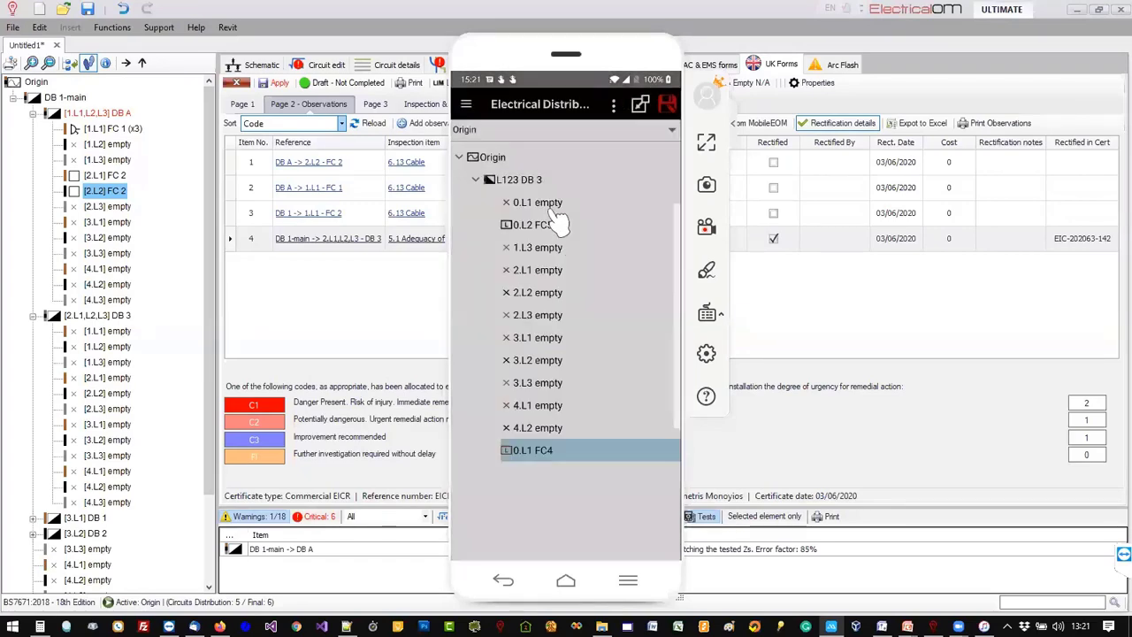
Cut circuit FC5 from DB 3's second way and paste it into the empty first way.
click(566, 224)
click(614, 104)
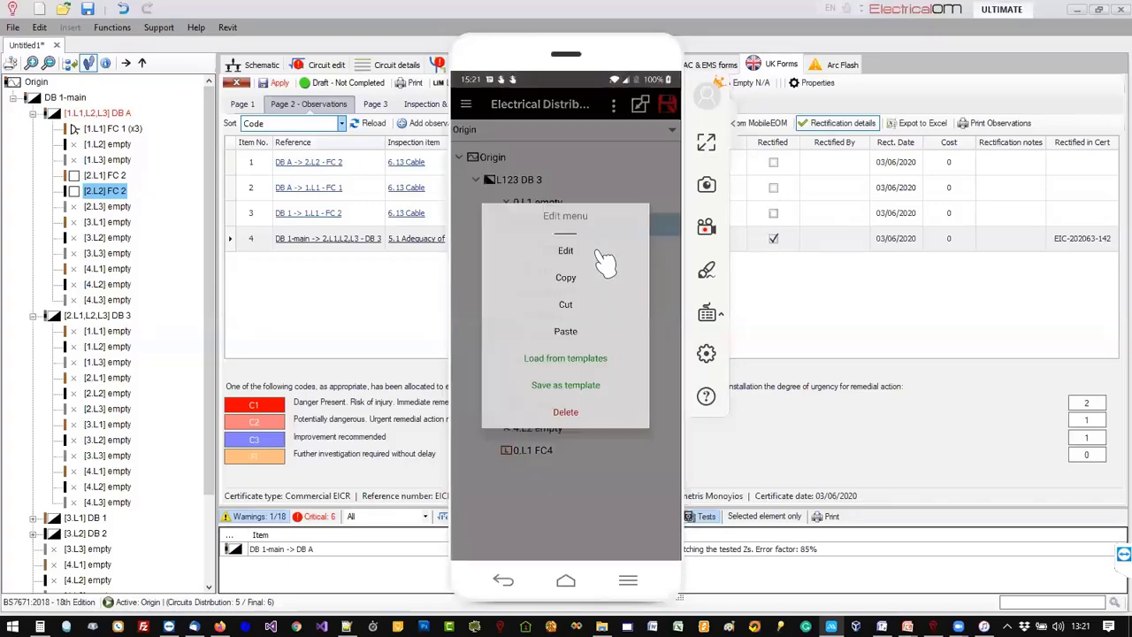
click(566, 239)
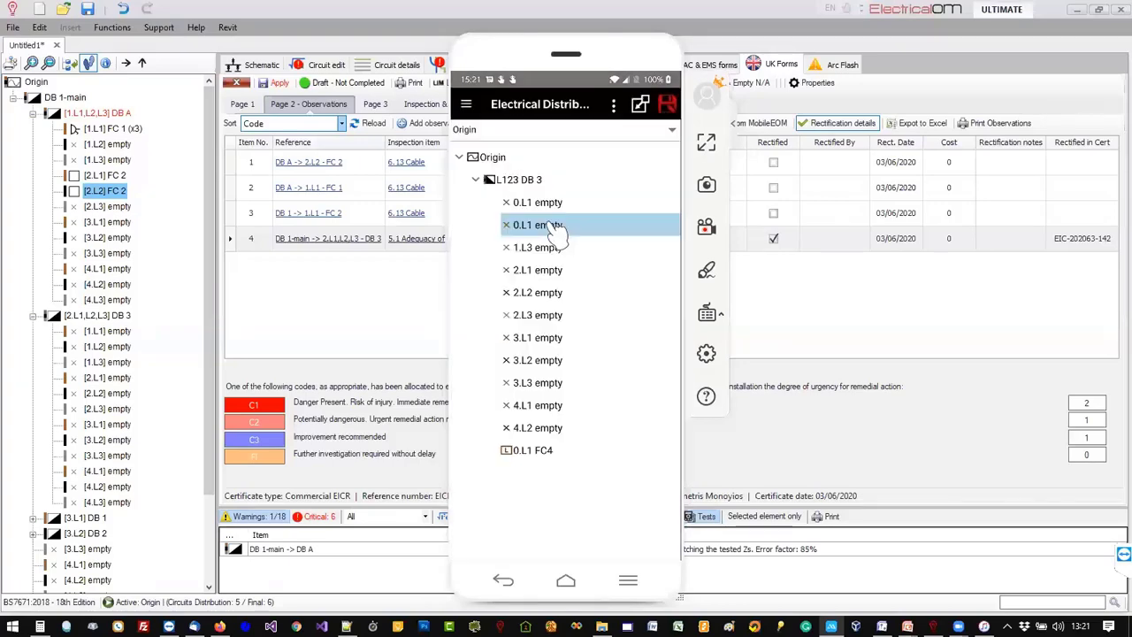
click(566, 203)
click(613, 105)
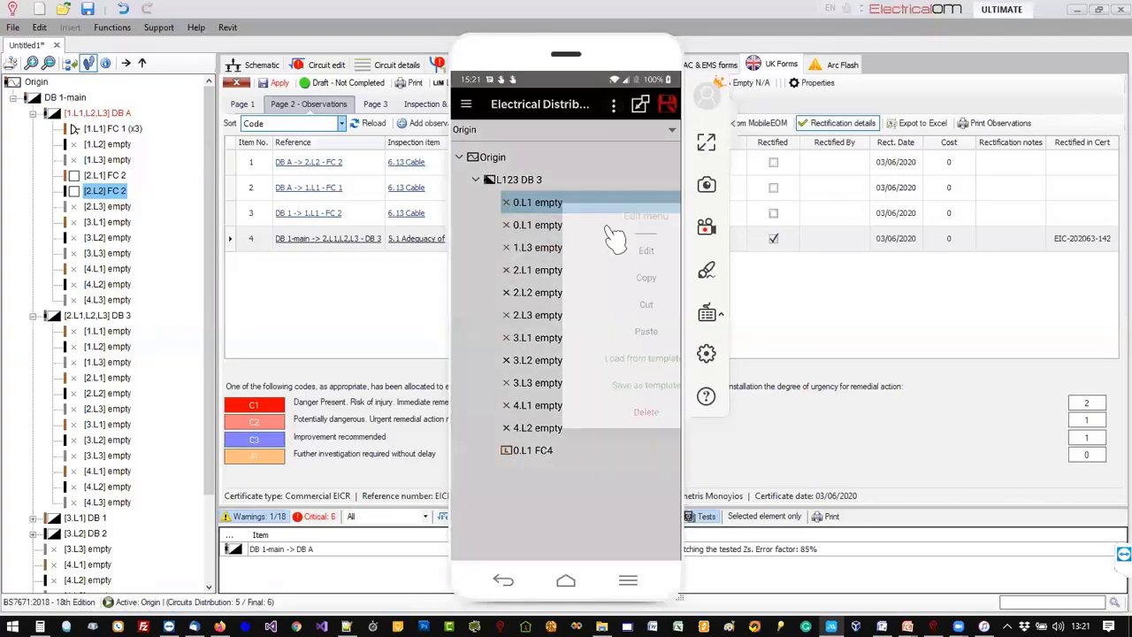
click(566, 331)
Cut circuit FC4 from DB 3's last way and paste it into the empty second way.
click(547, 454)
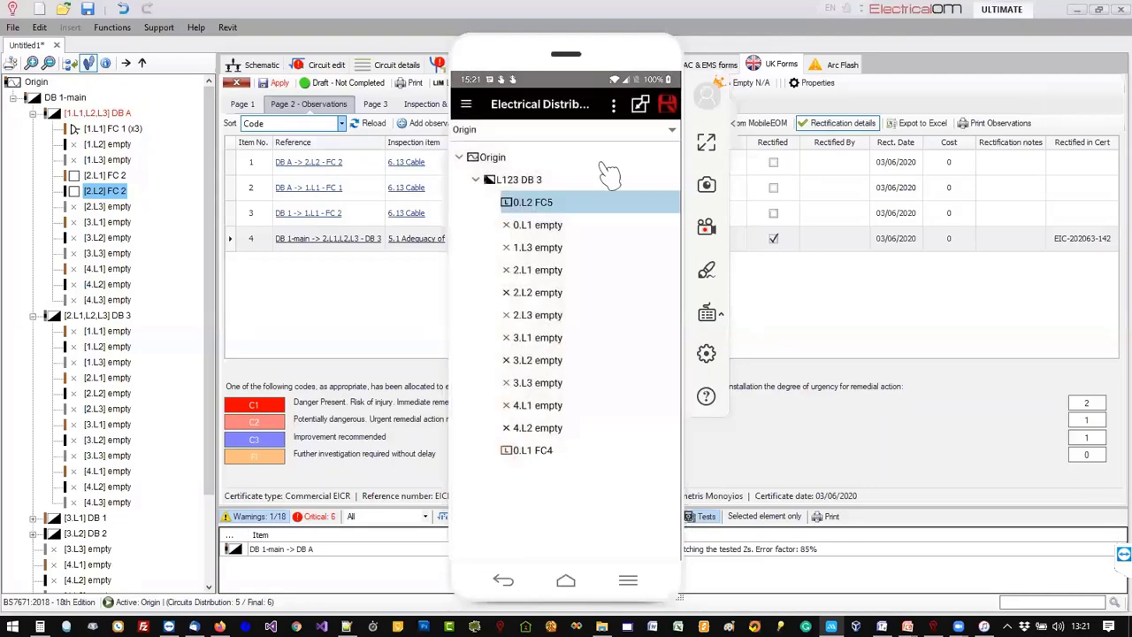
click(614, 105)
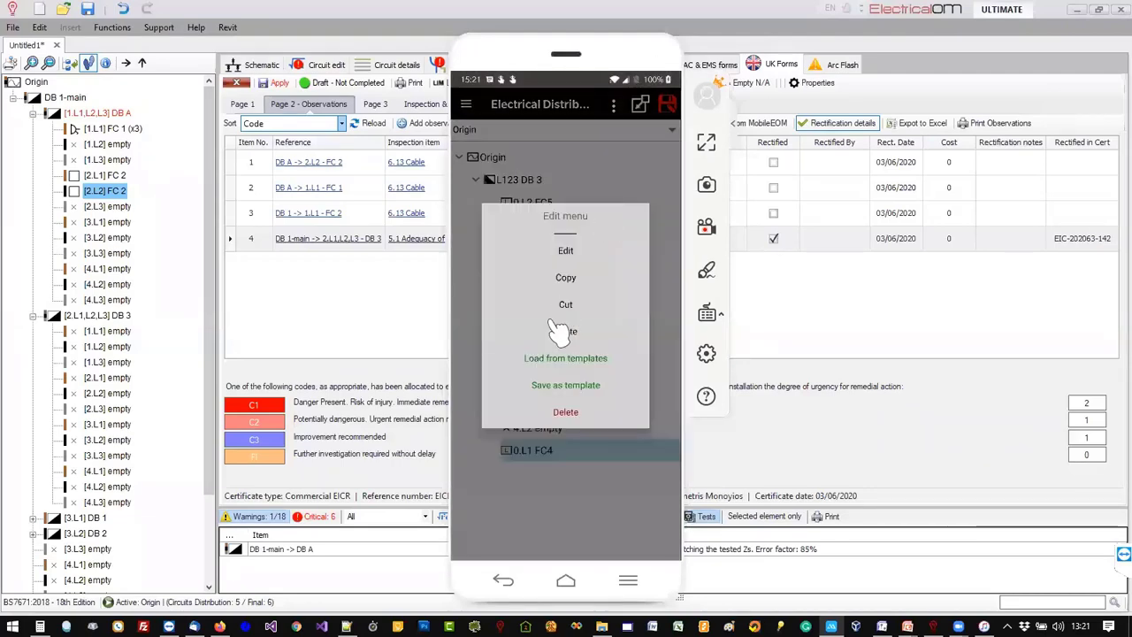
click(567, 305)
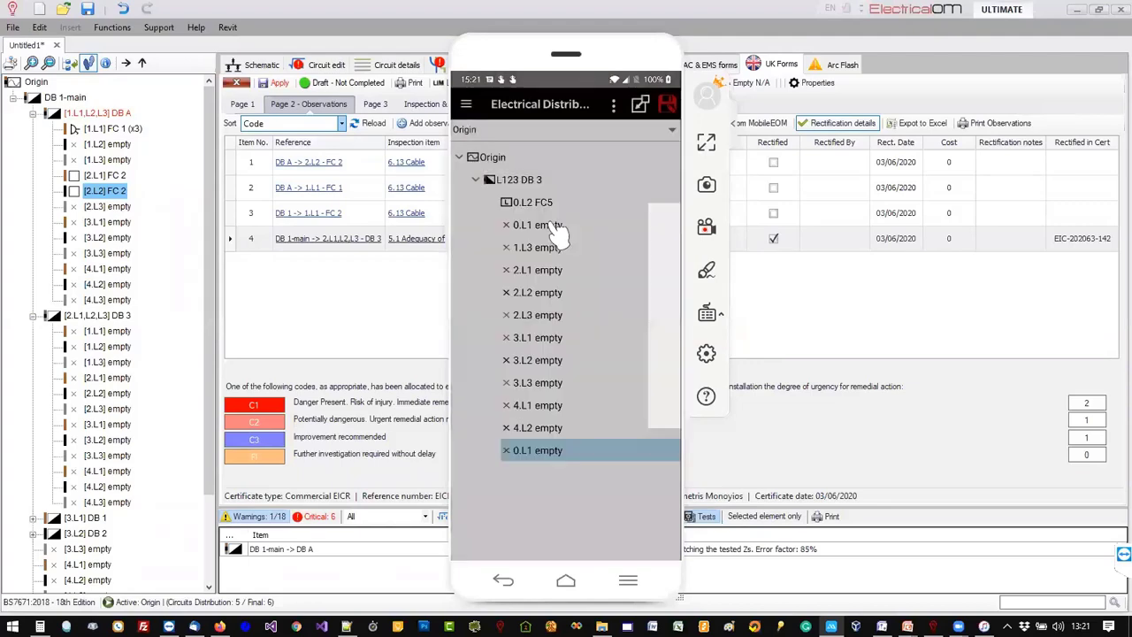
click(550, 224)
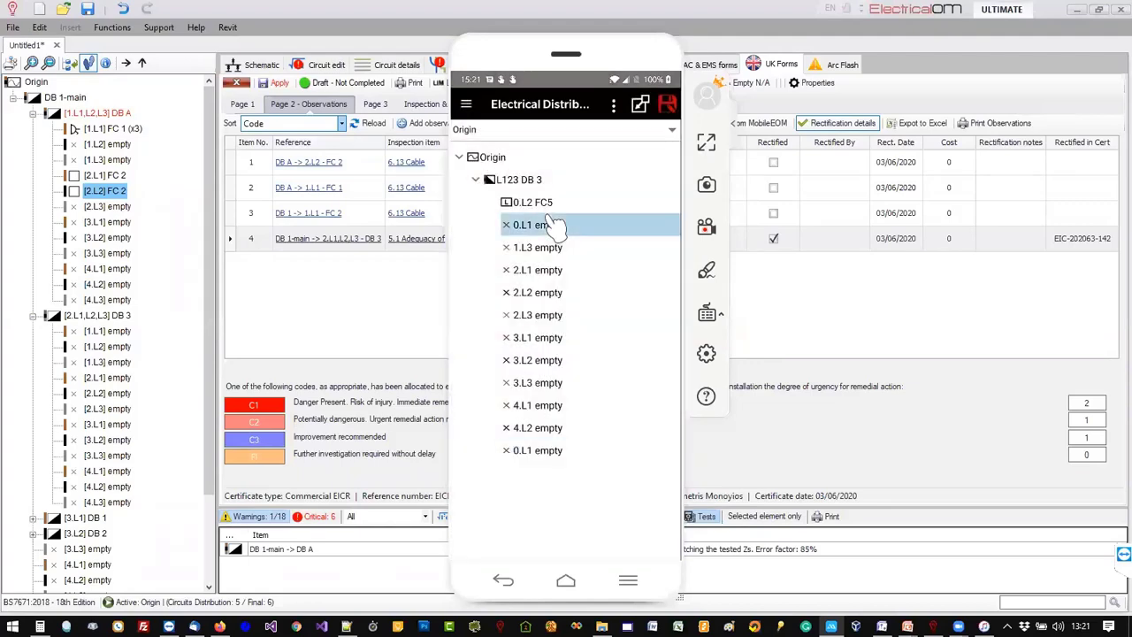
click(613, 104)
click(574, 334)
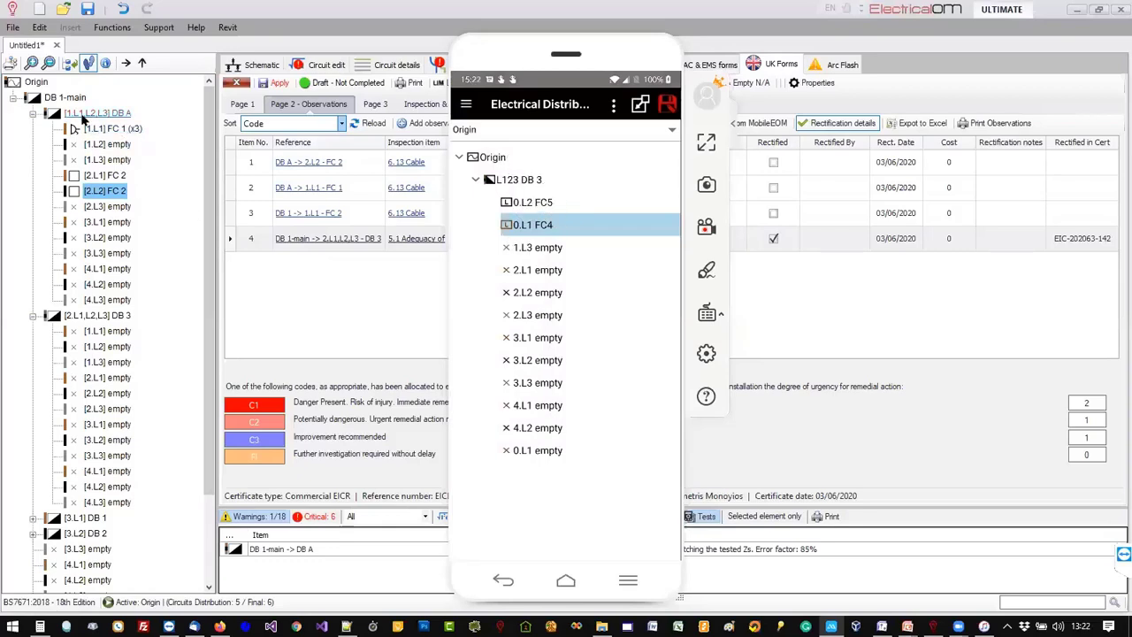
In the desktop ElectricalOM project, shift DB A's circuit FC 1 to way 1.L2 and back to 1.L1.
click(106, 129)
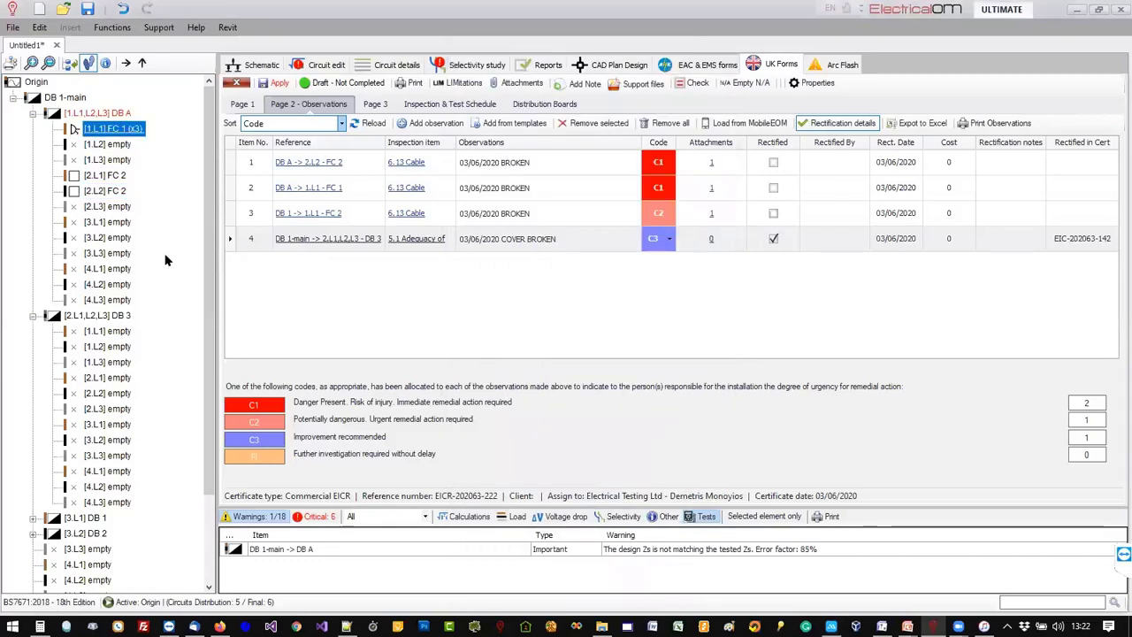
right_click(106, 129)
mouse_move(203, 271)
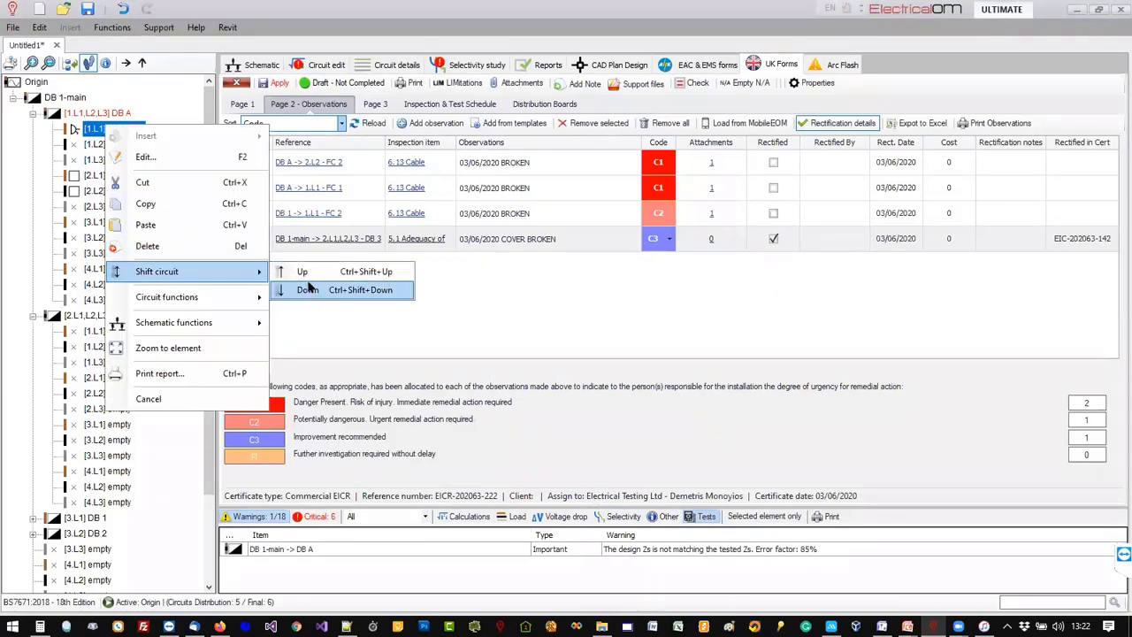
click(308, 290)
right_click(104, 144)
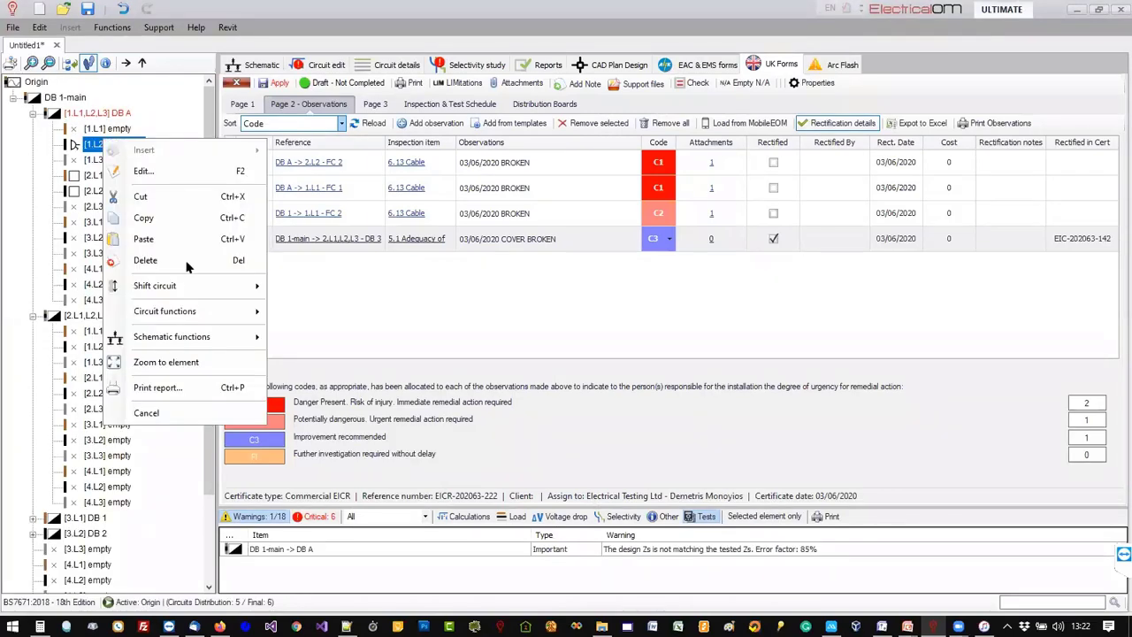
mouse_move(248, 286)
click(309, 305)
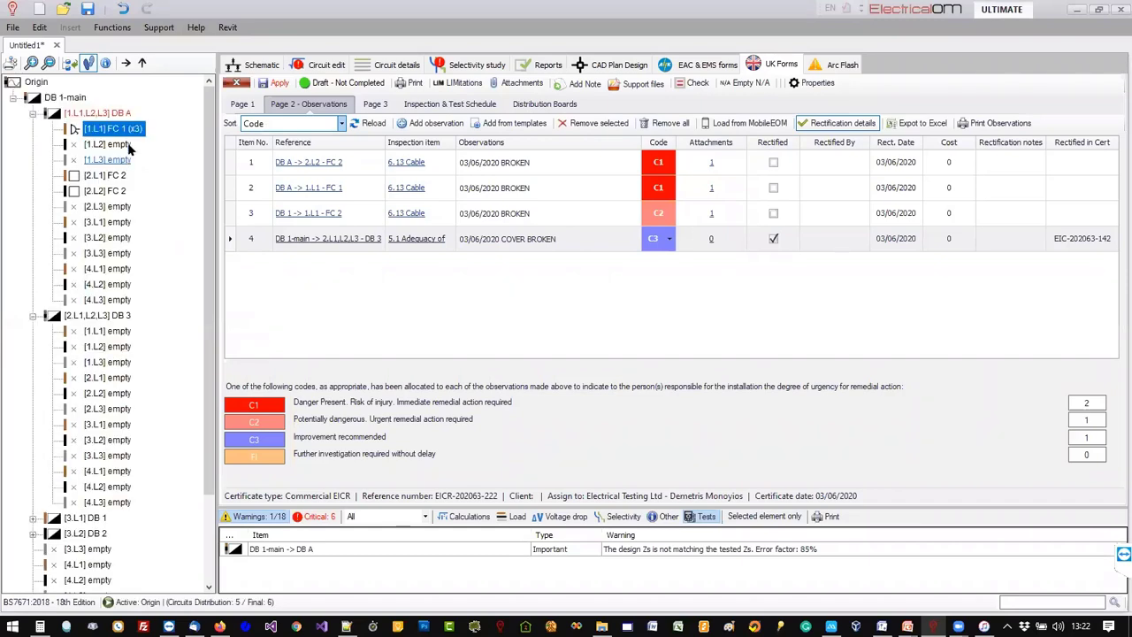
drag(131, 133, 152, 142)
Switch back to MobileEOM and view DB 3 on its own to check its circuit numbering.
mouse_move(933, 626)
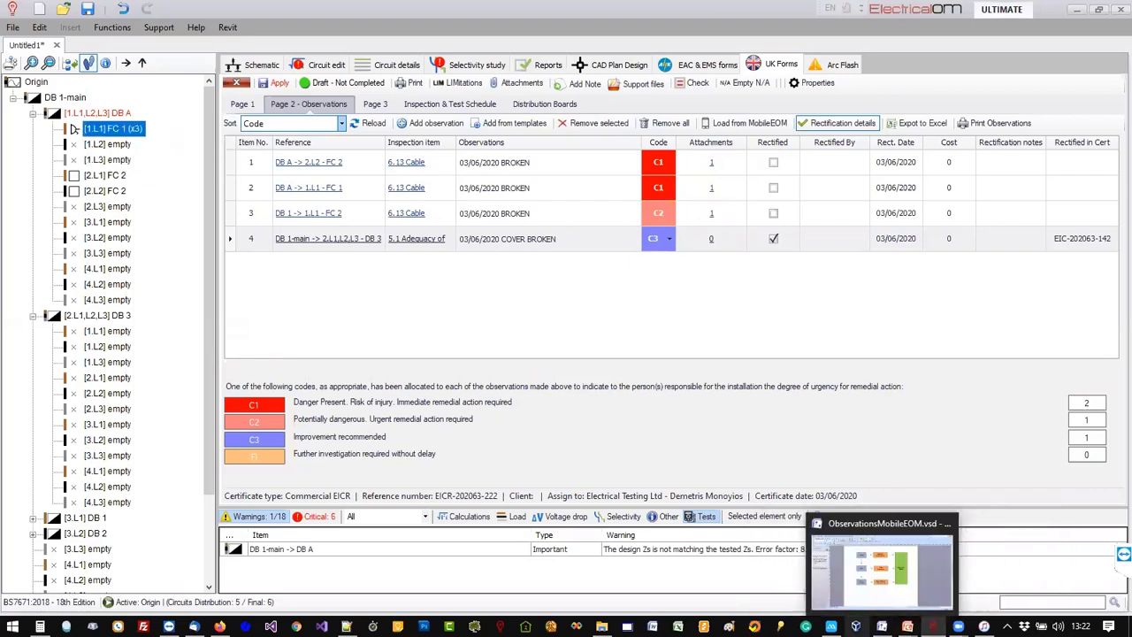
mouse_move(832, 626)
click(835, 581)
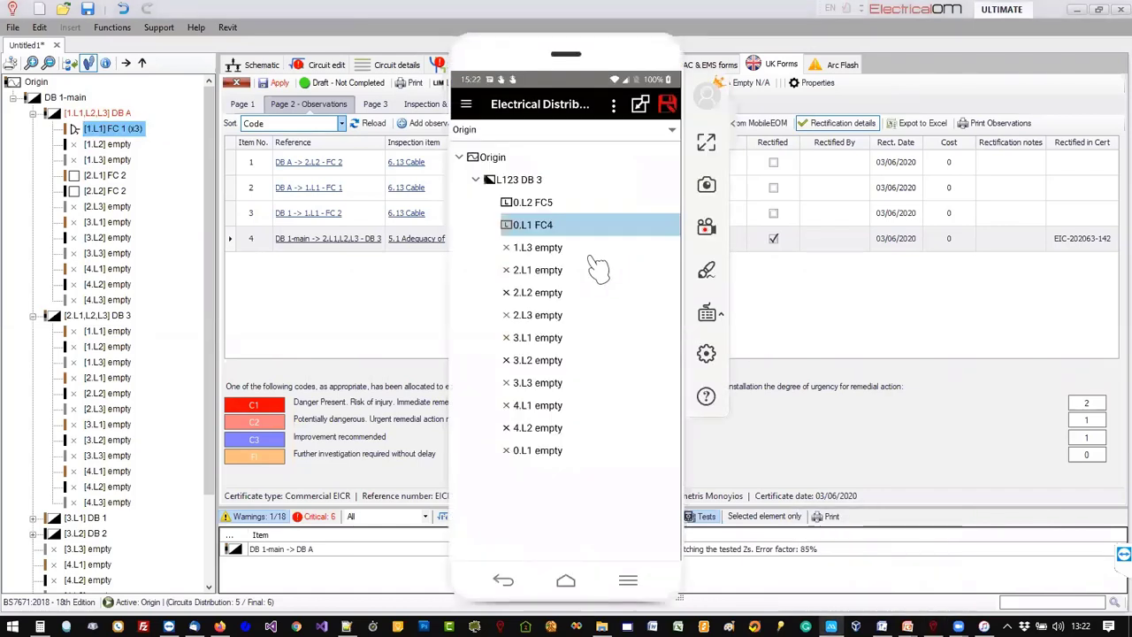
click(510, 136)
click(510, 136)
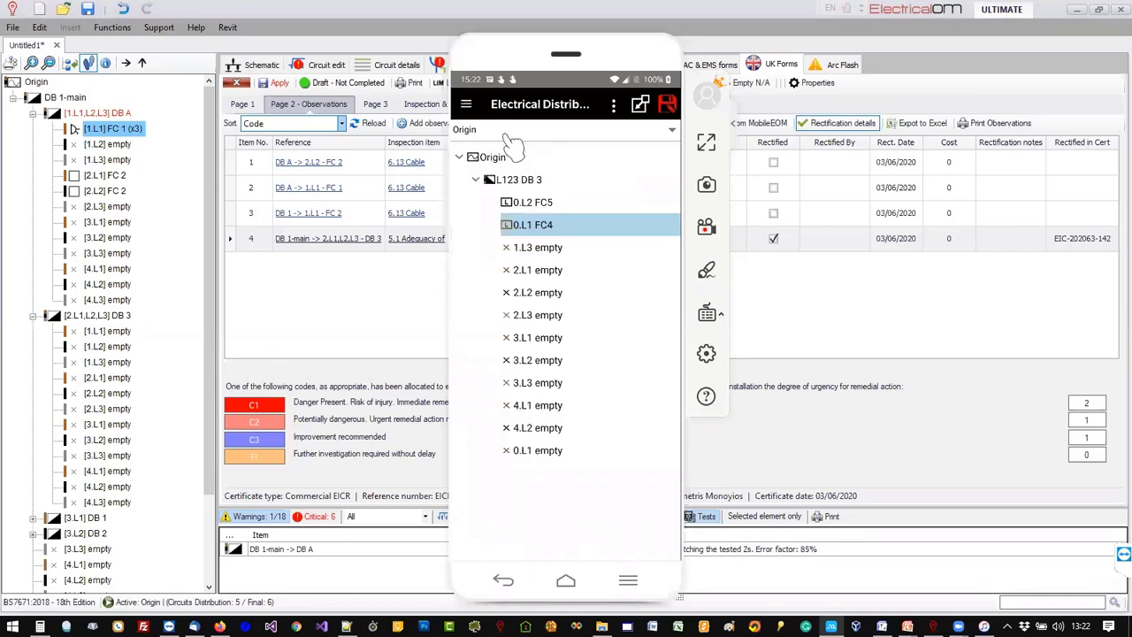
click(505, 135)
click(505, 201)
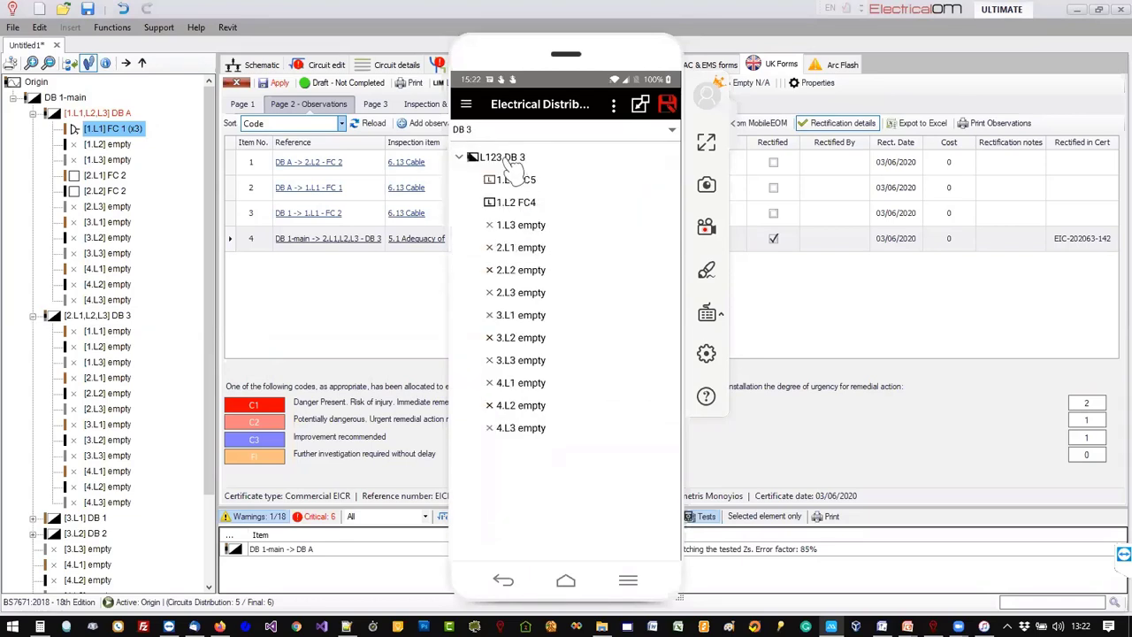
click(506, 157)
Return the distribution view to Origin and select DB 3 in the tree.
click(474, 136)
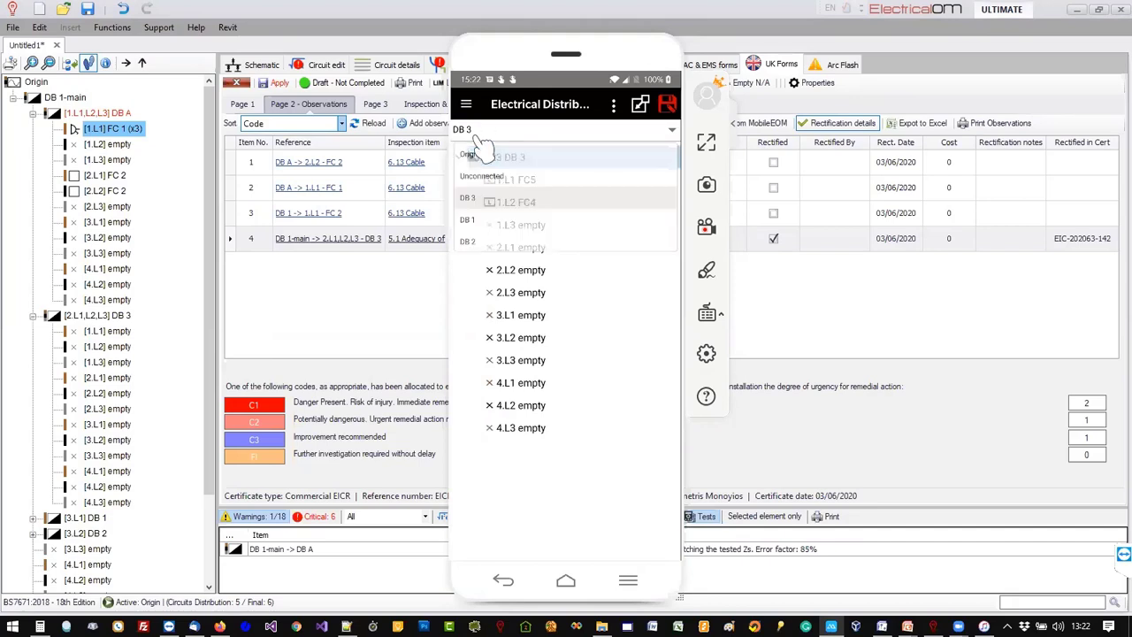
click(474, 136)
click(474, 137)
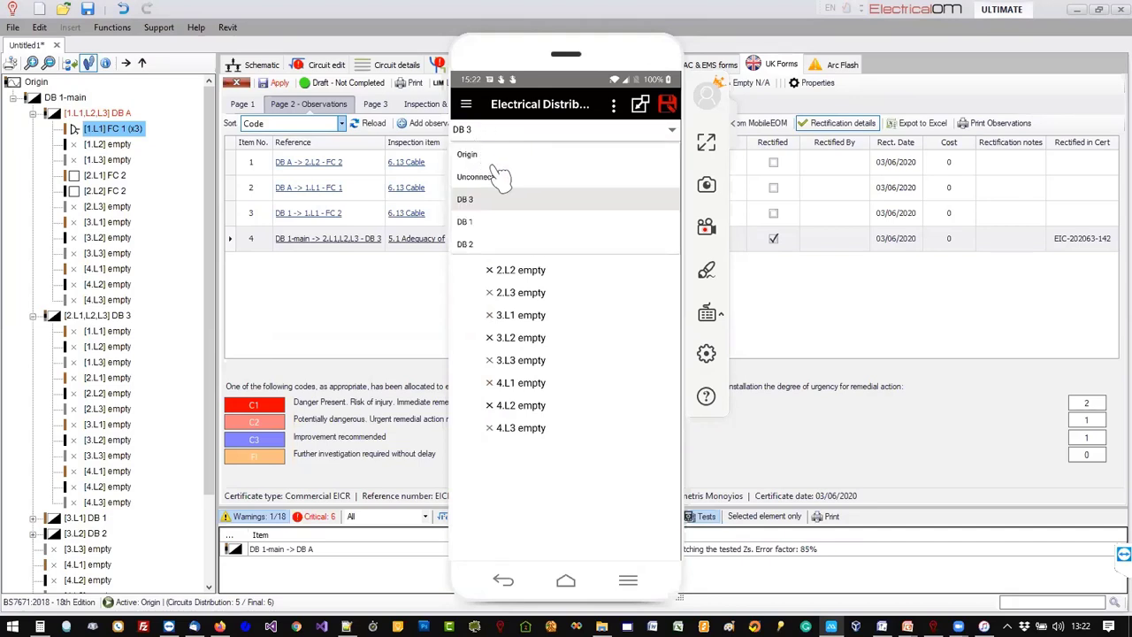
click(482, 161)
click(478, 181)
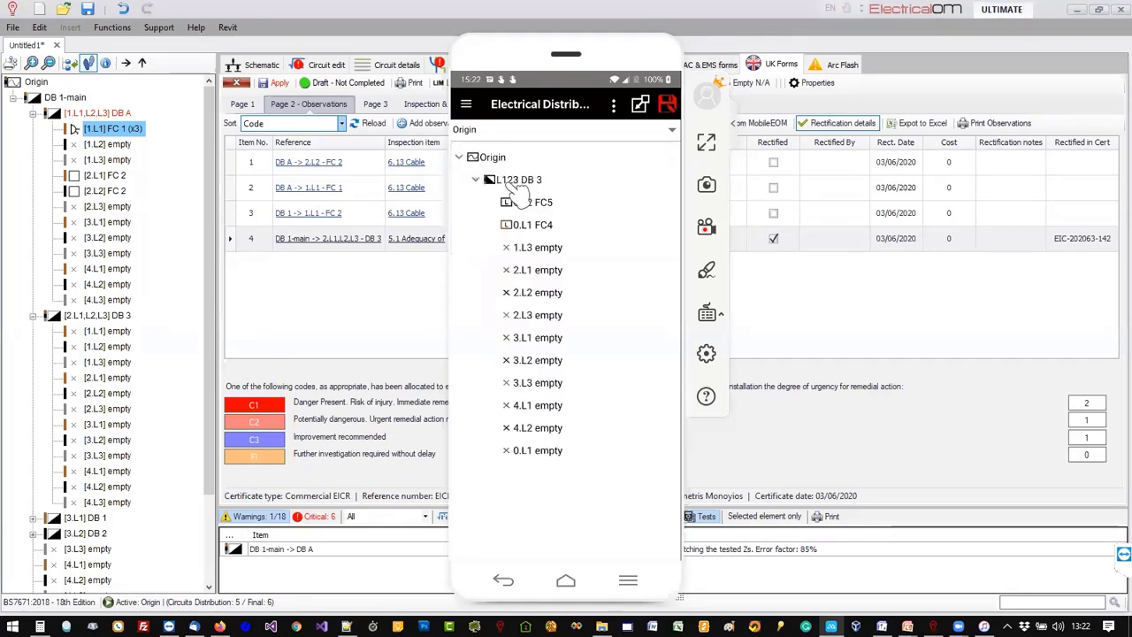
click(541, 182)
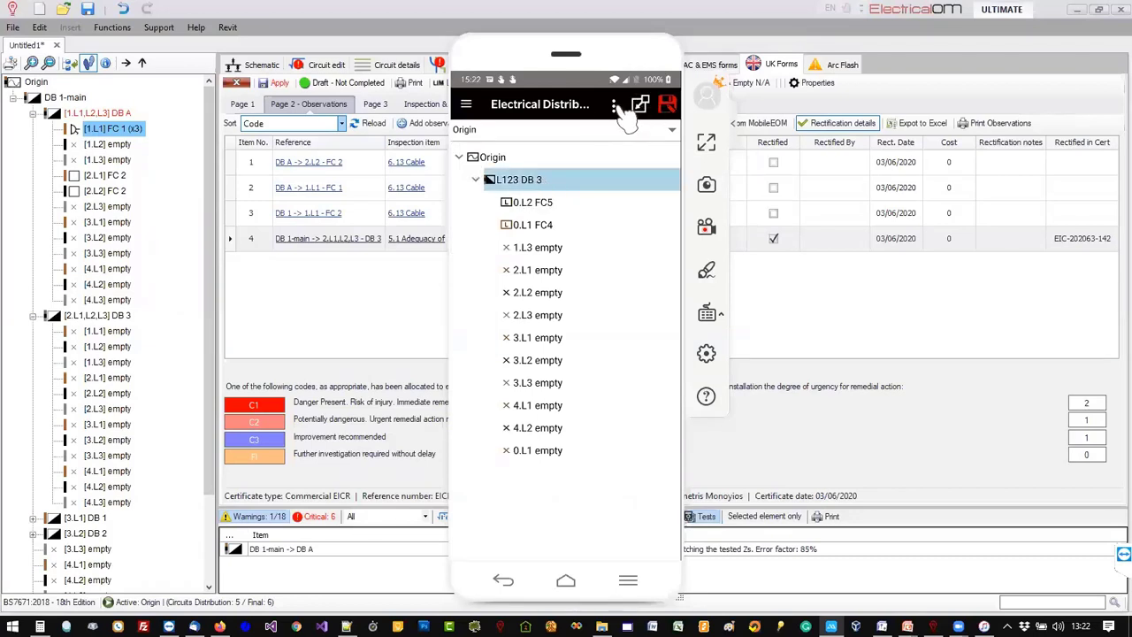
Cut board DB 1 from the Unconnected boards and paste it into DB 3's empty way 2.L1.
click(518, 132)
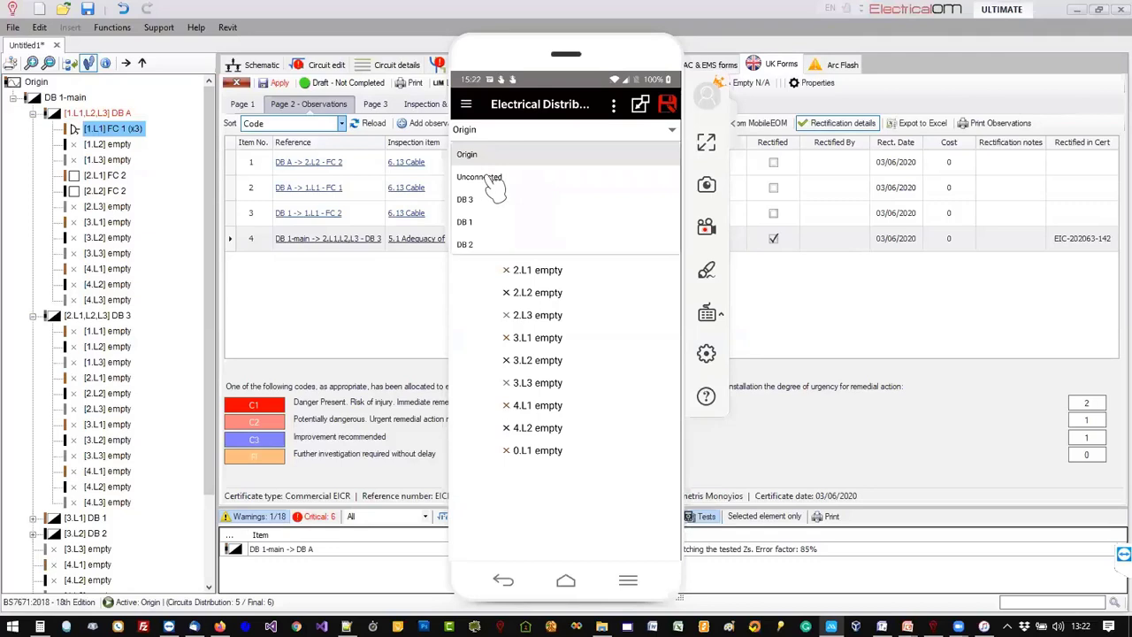
click(492, 180)
click(506, 181)
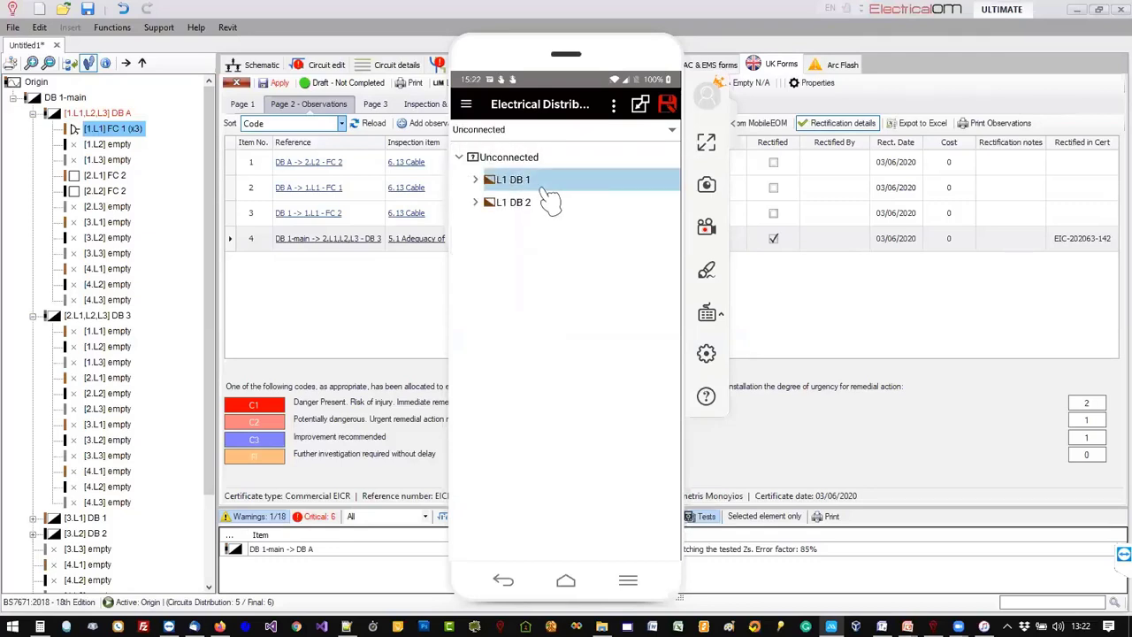
click(613, 104)
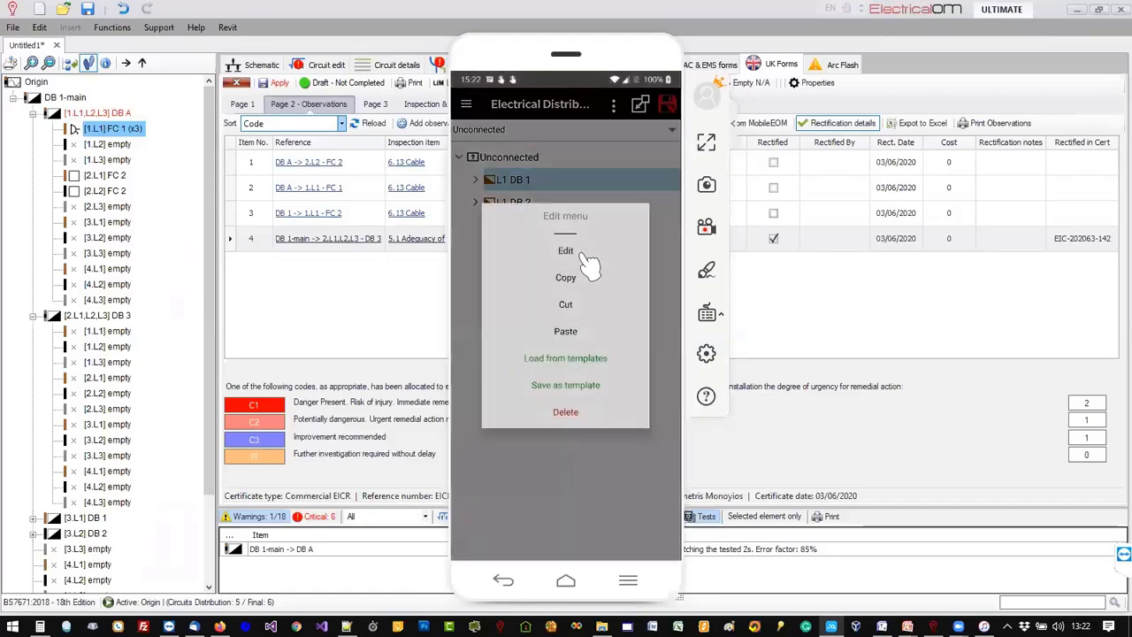
click(577, 305)
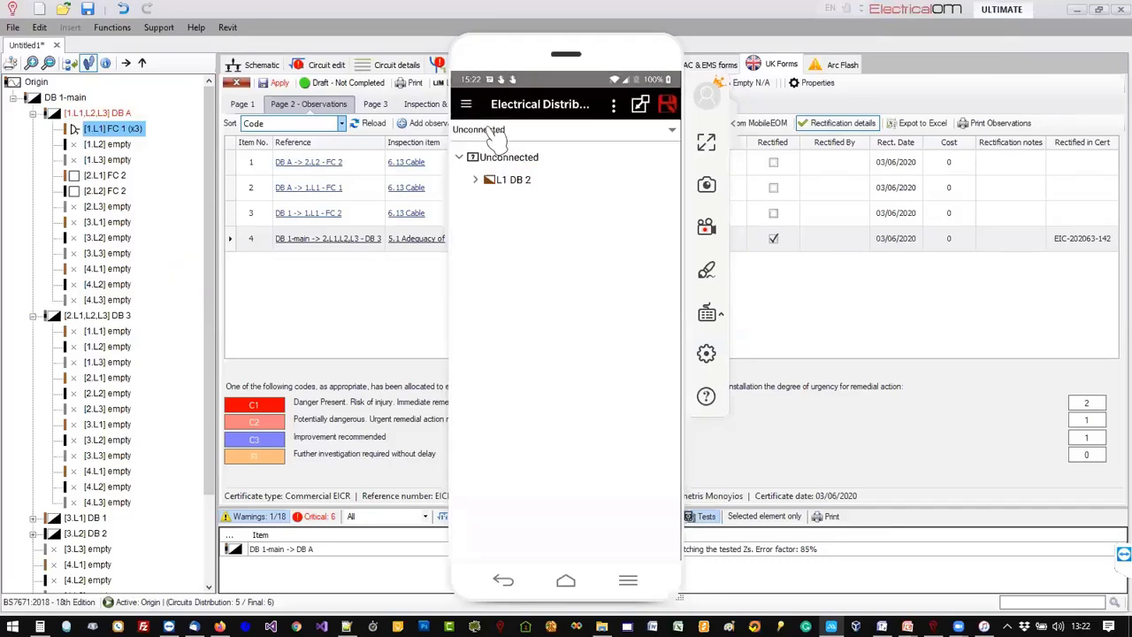
click(482, 129)
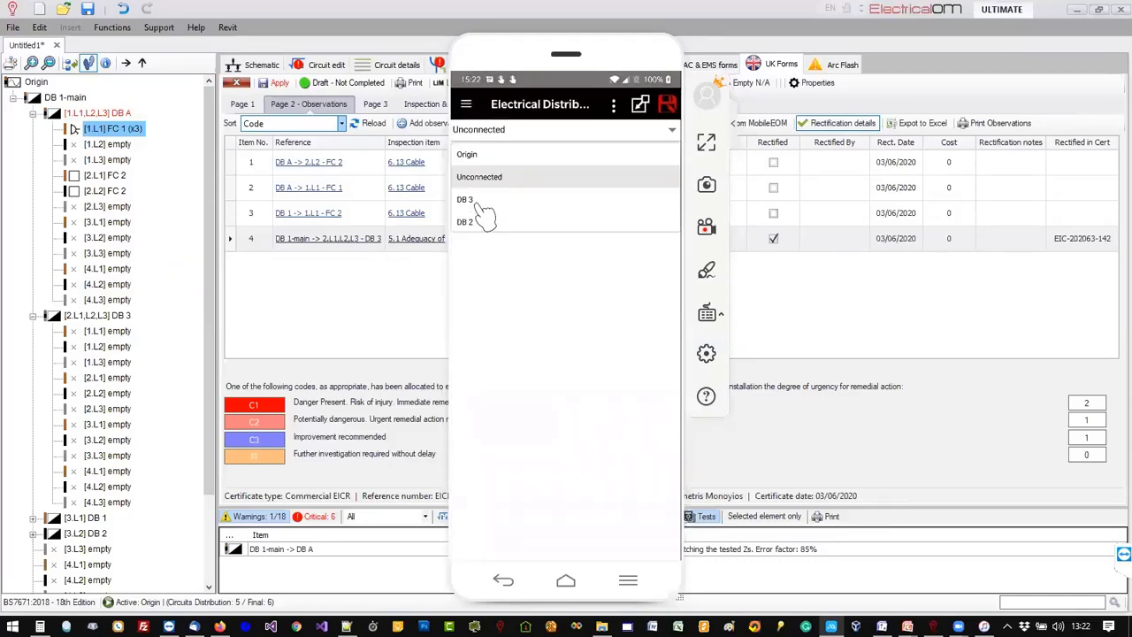
click(481, 203)
click(534, 248)
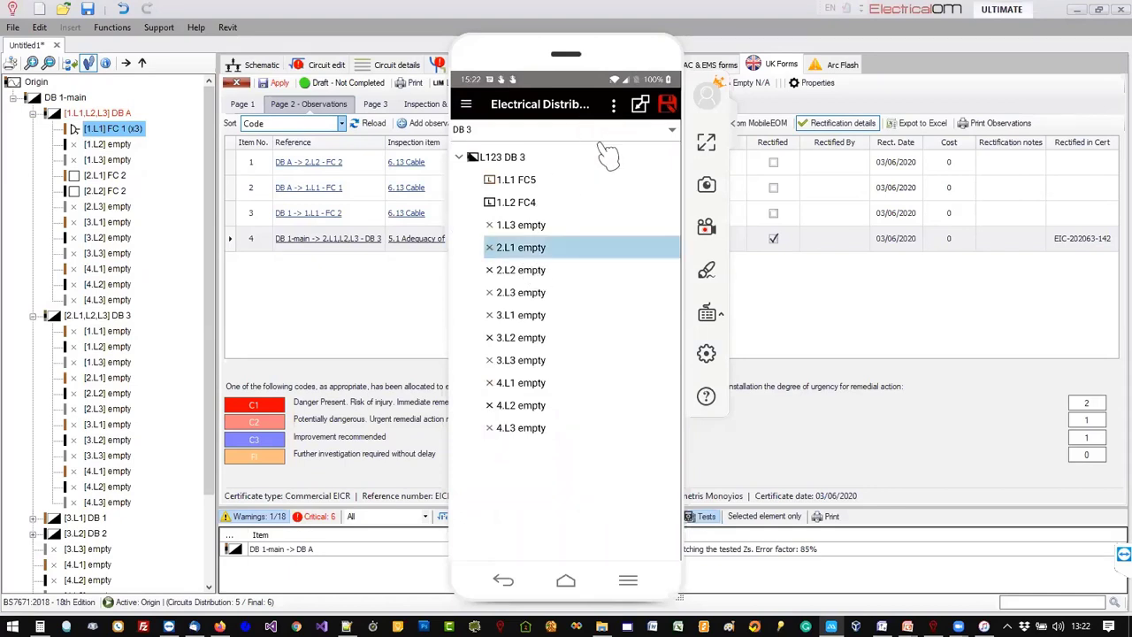
click(612, 107)
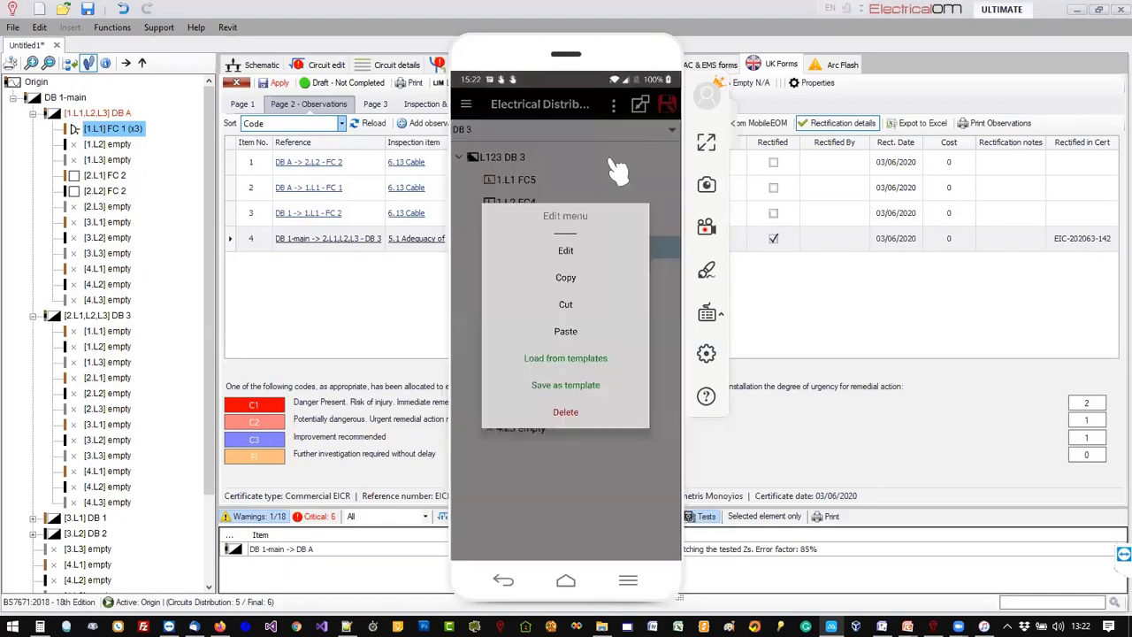
click(576, 330)
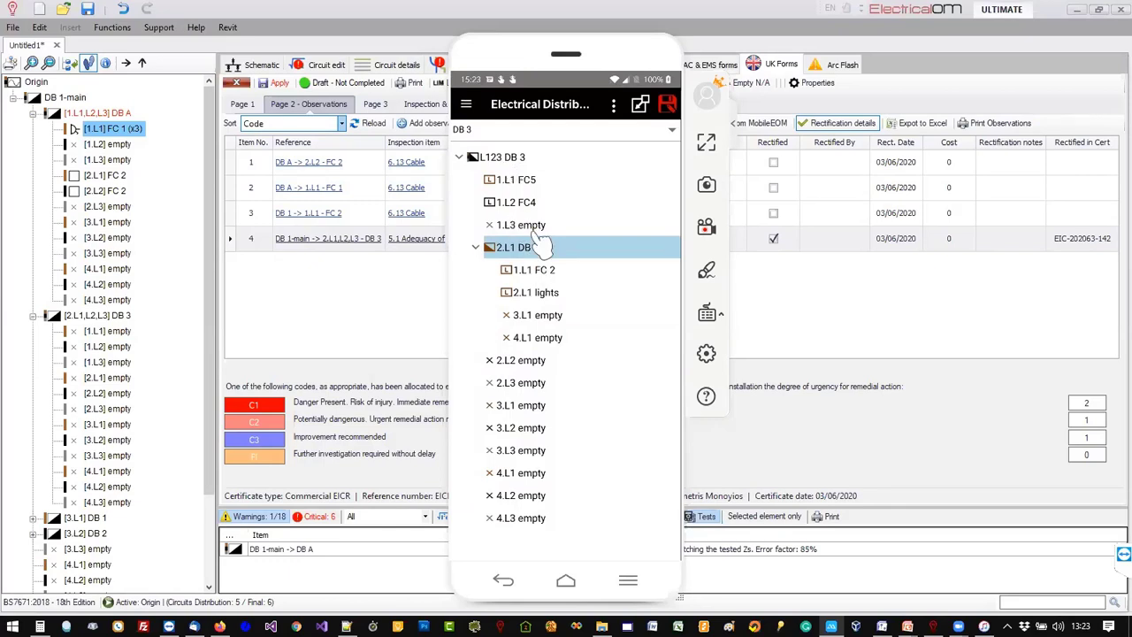
Check the list of boards and view the edit options available for DB 3.
click(523, 135)
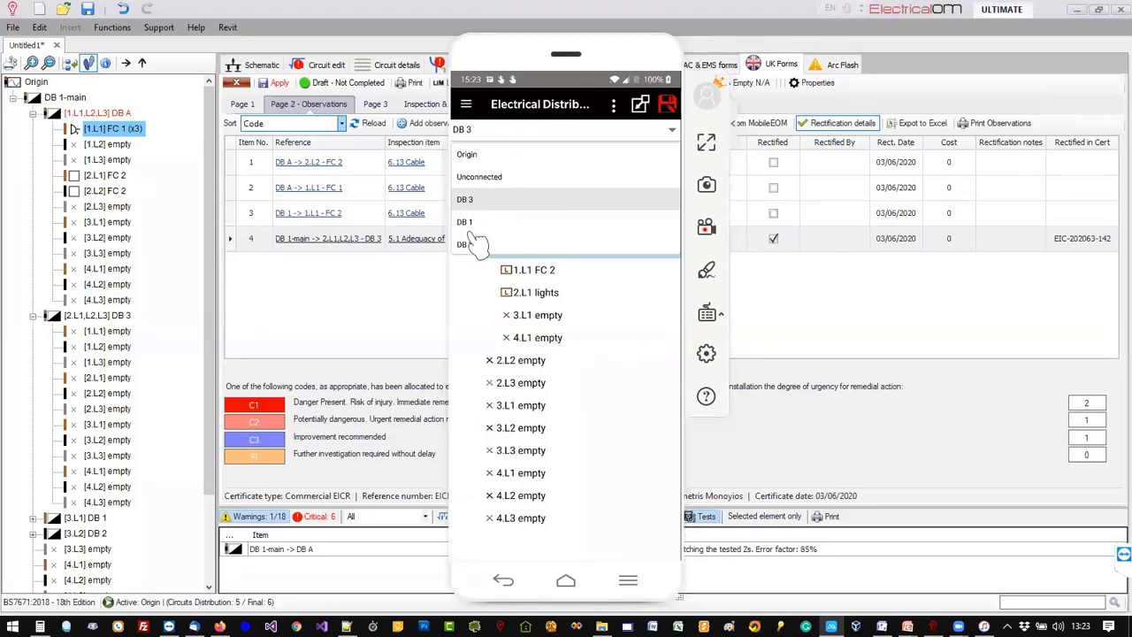
click(513, 102)
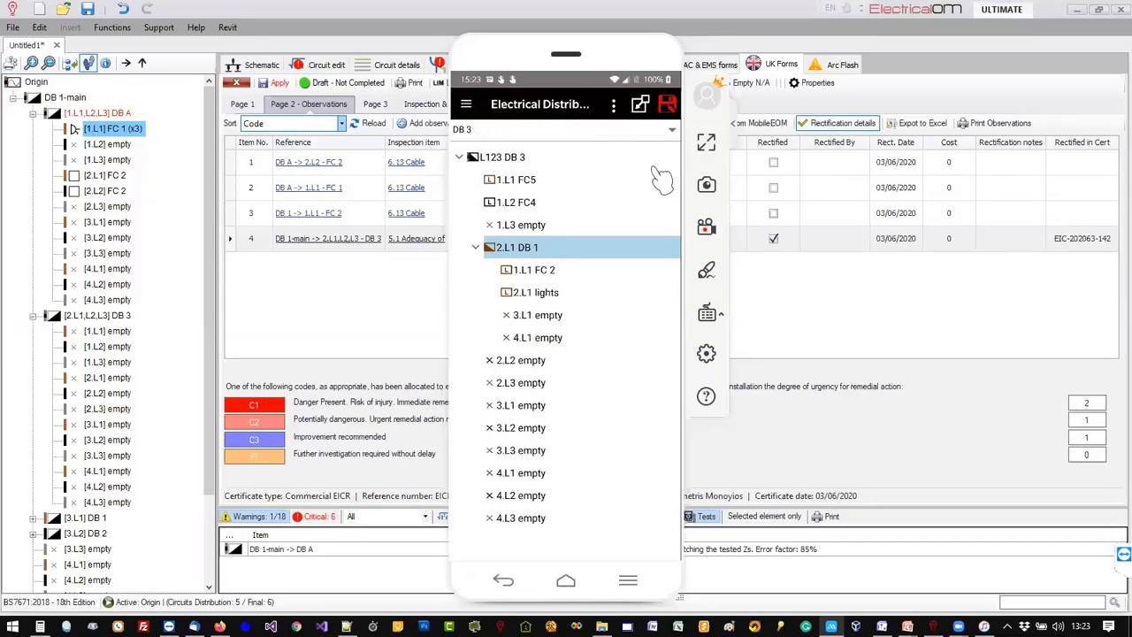
click(467, 107)
click(601, 169)
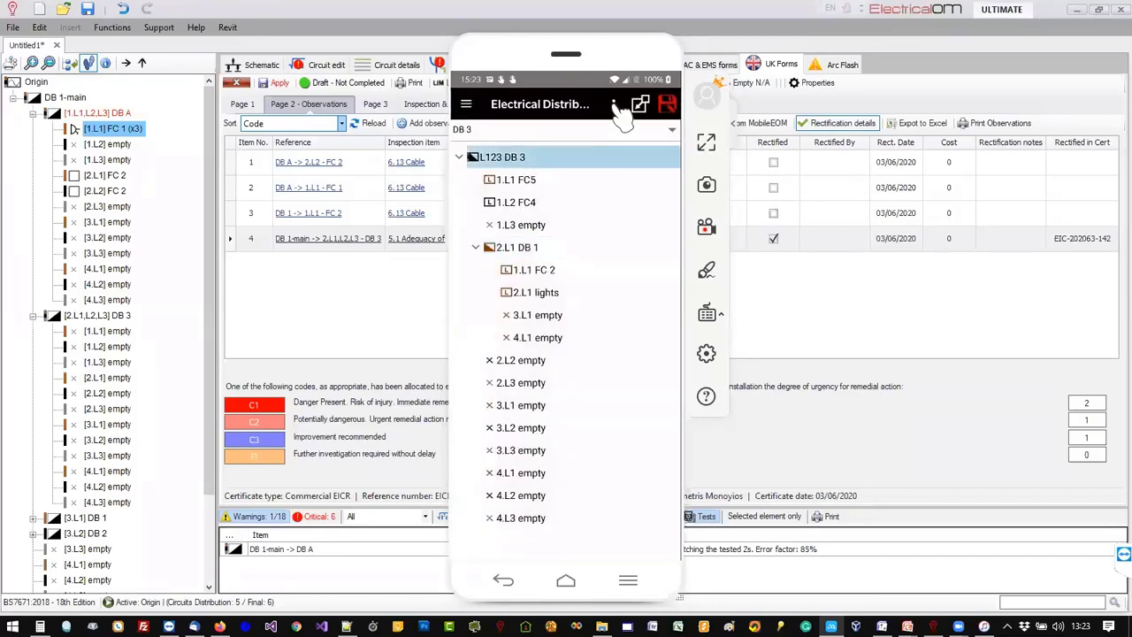
click(613, 105)
click(488, 103)
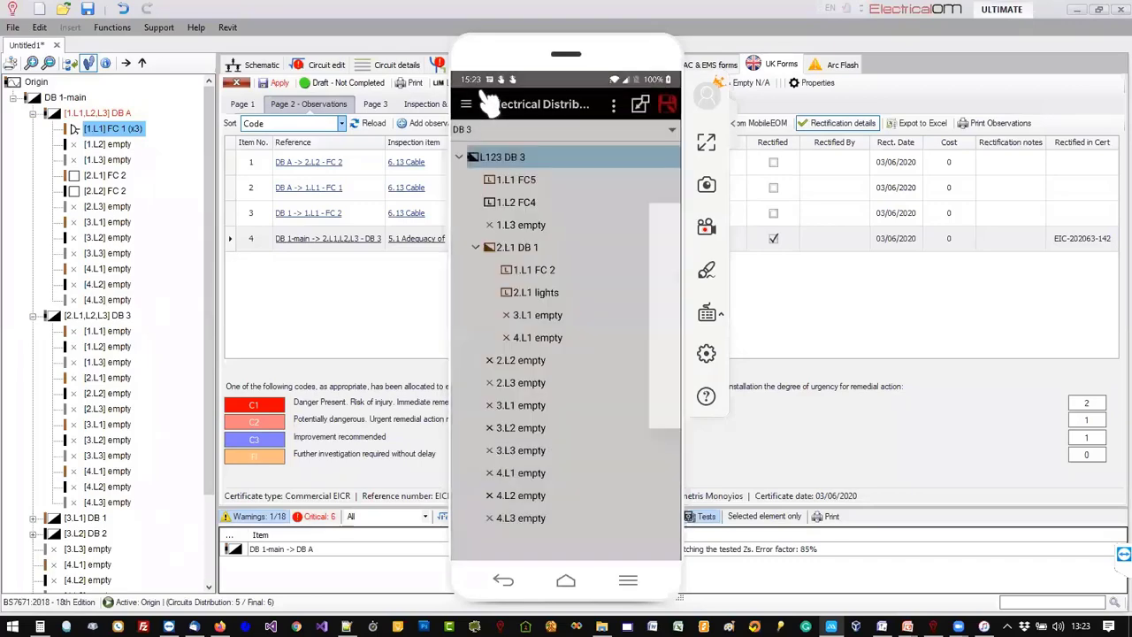
Try to start a new project from Home without saving the current one.
click(488, 103)
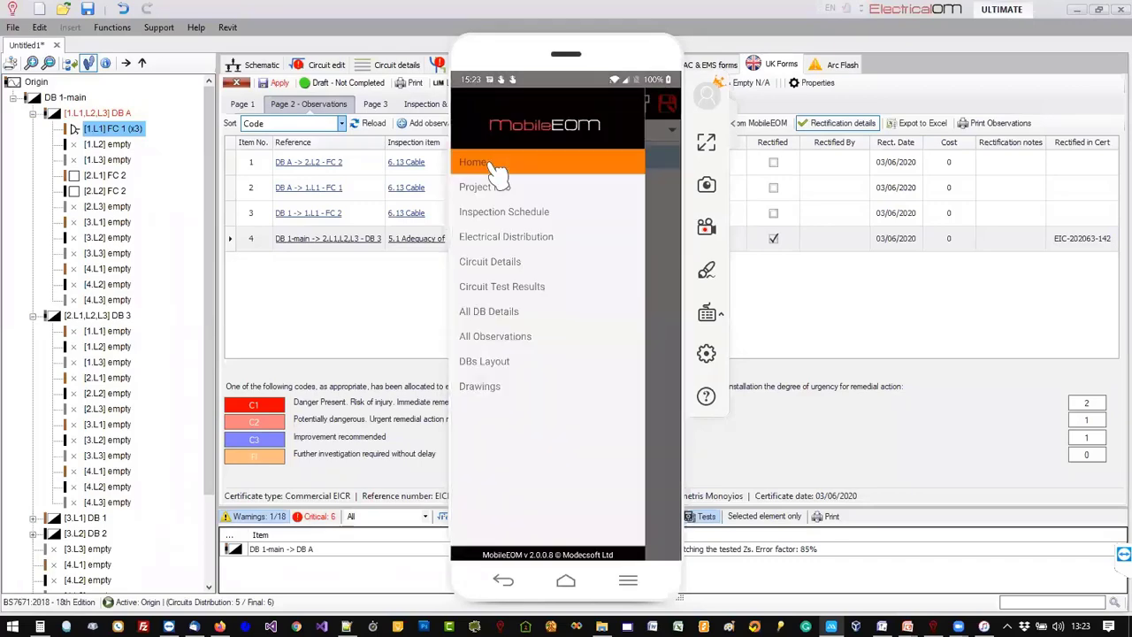
click(546, 161)
click(558, 159)
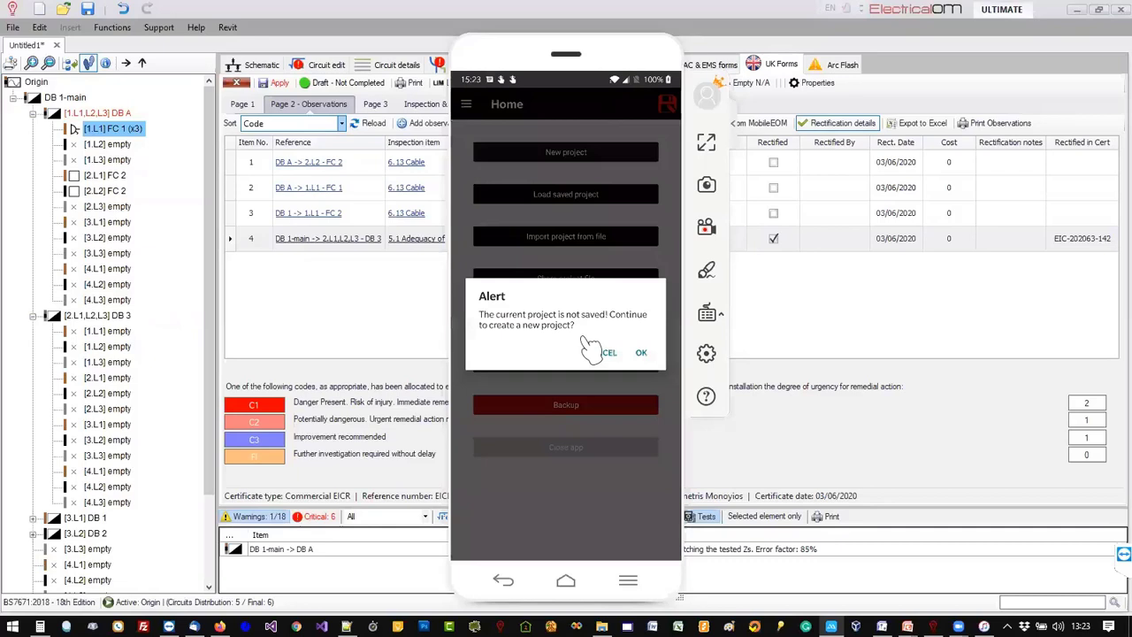
click(640, 357)
Return to Electrical Distribution and check the edit options for DB 3 and its ways under Origin.
click(468, 105)
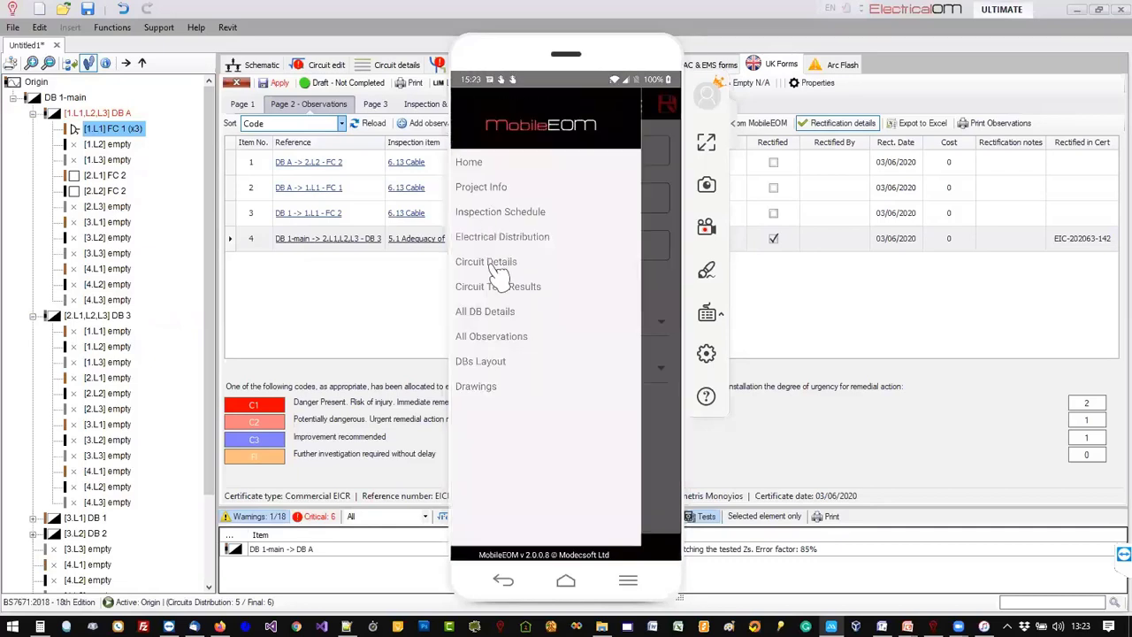
click(506, 237)
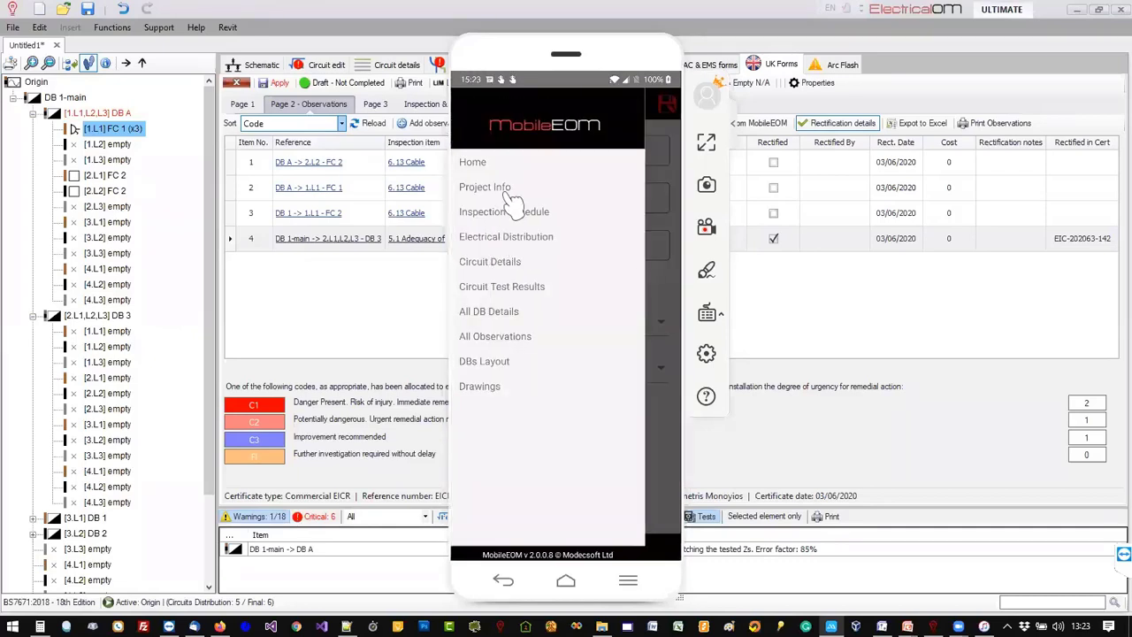
click(614, 109)
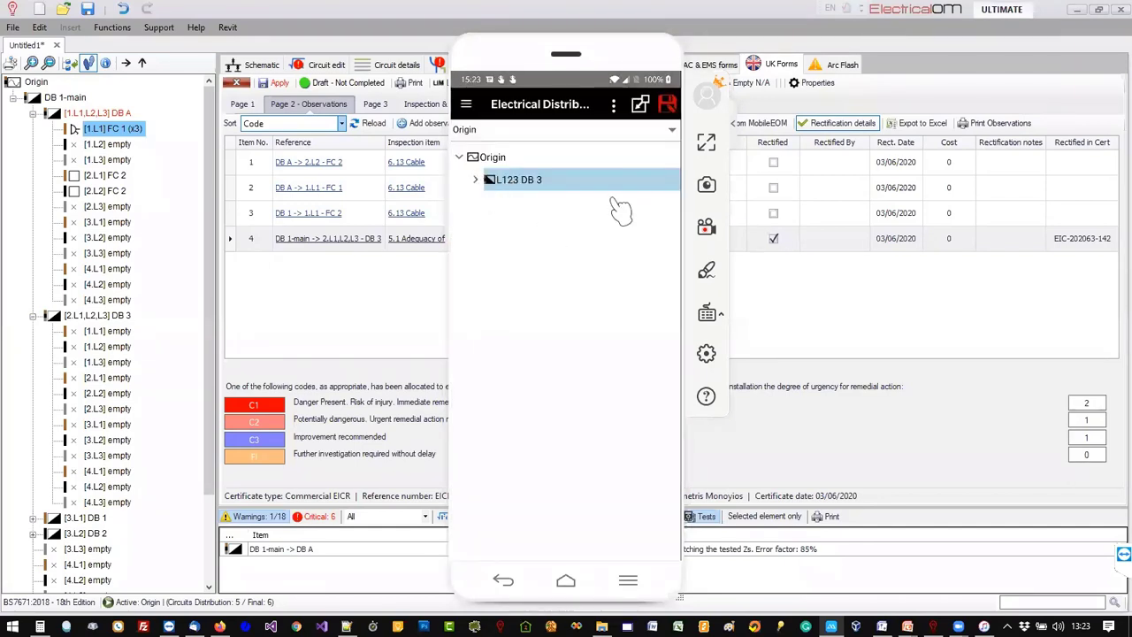
click(516, 187)
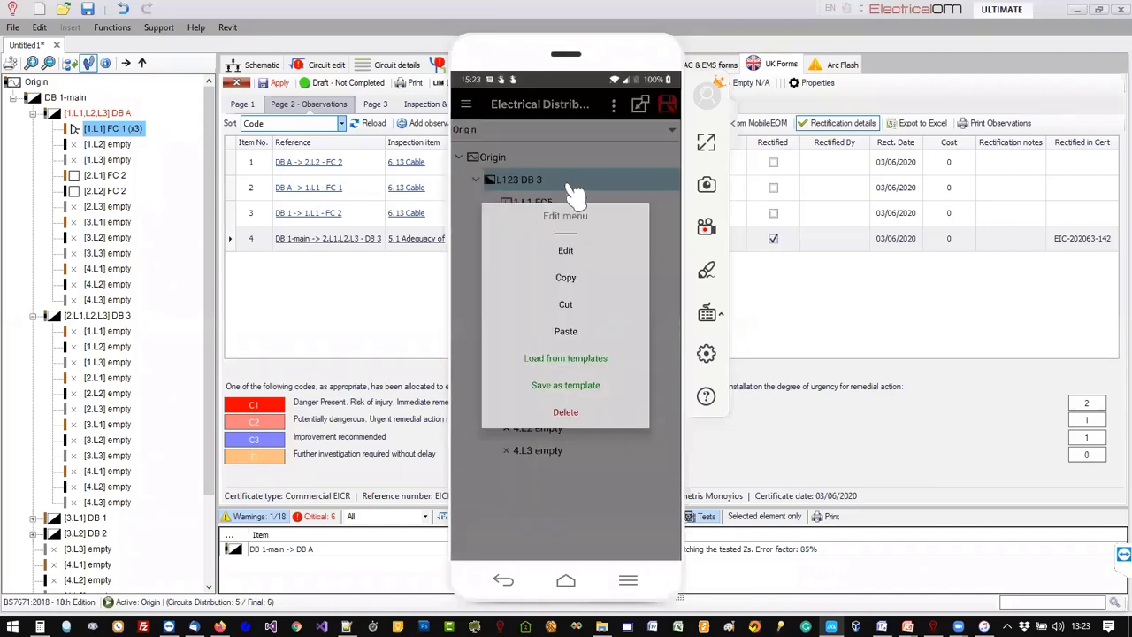
click(612, 186)
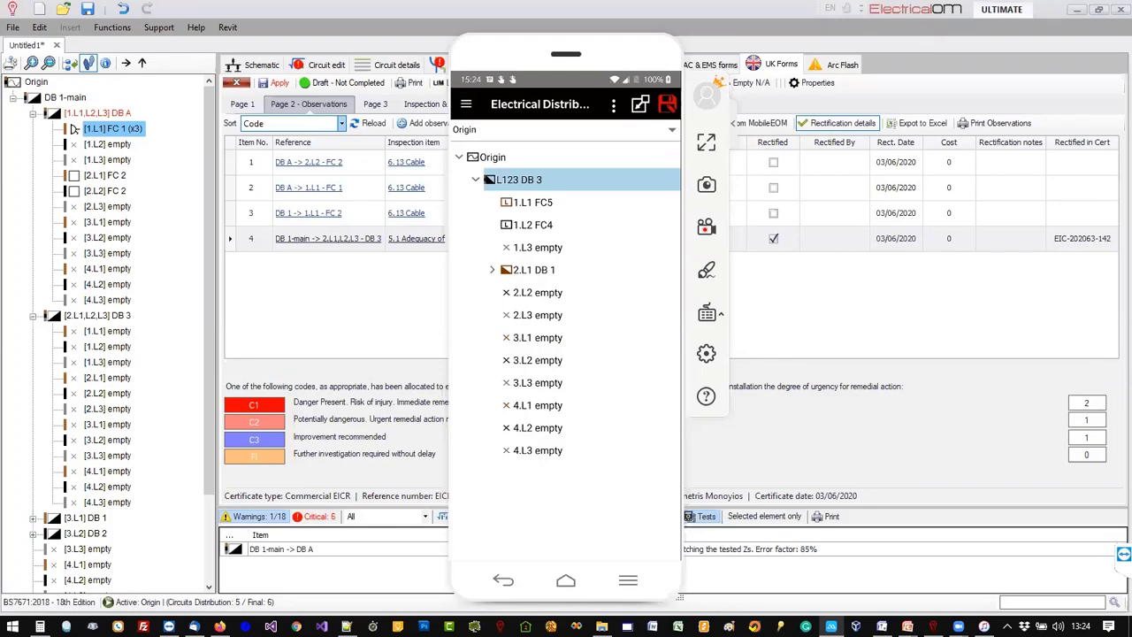
Switch to the ElectricalOM schematic and set DB A's board style to Vertical, Start from up, alternately.
click(256, 65)
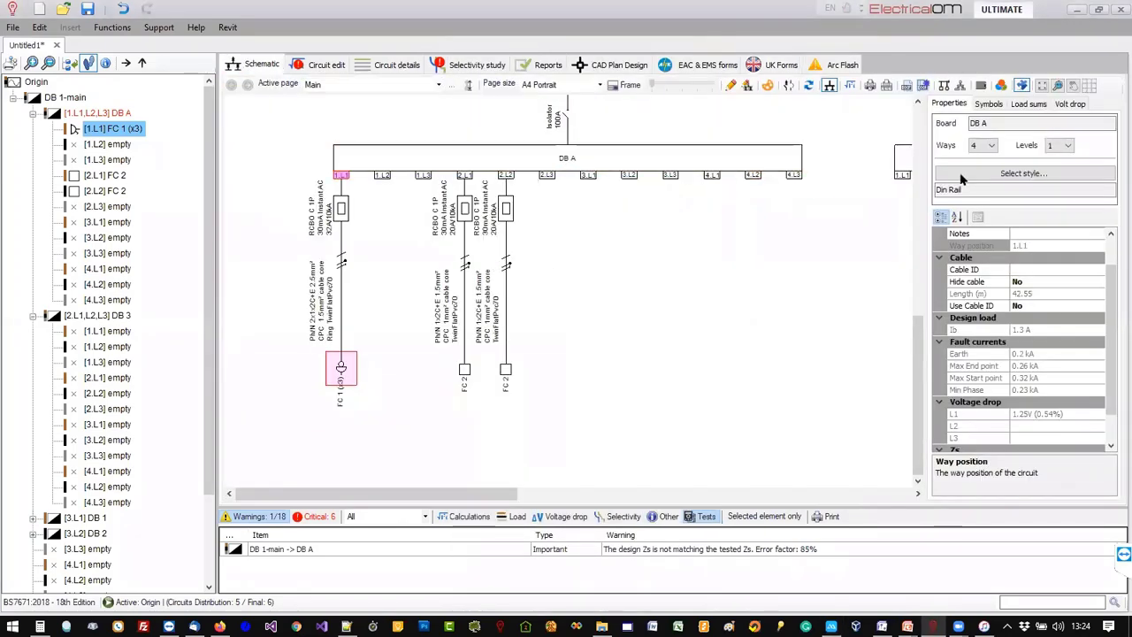
click(1042, 174)
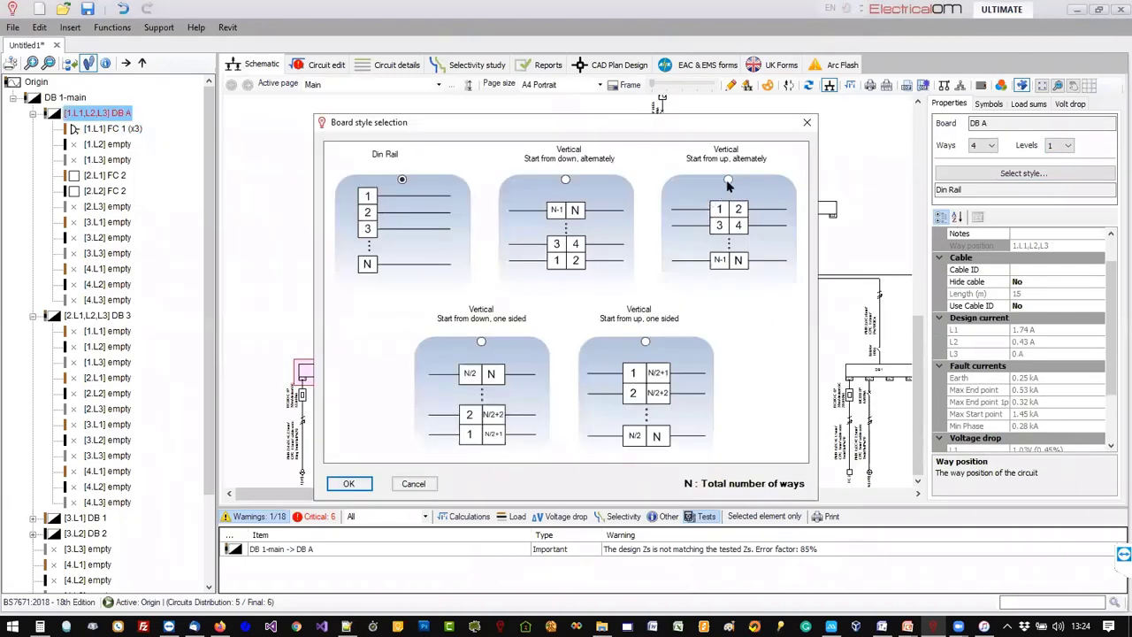
click(728, 180)
click(350, 483)
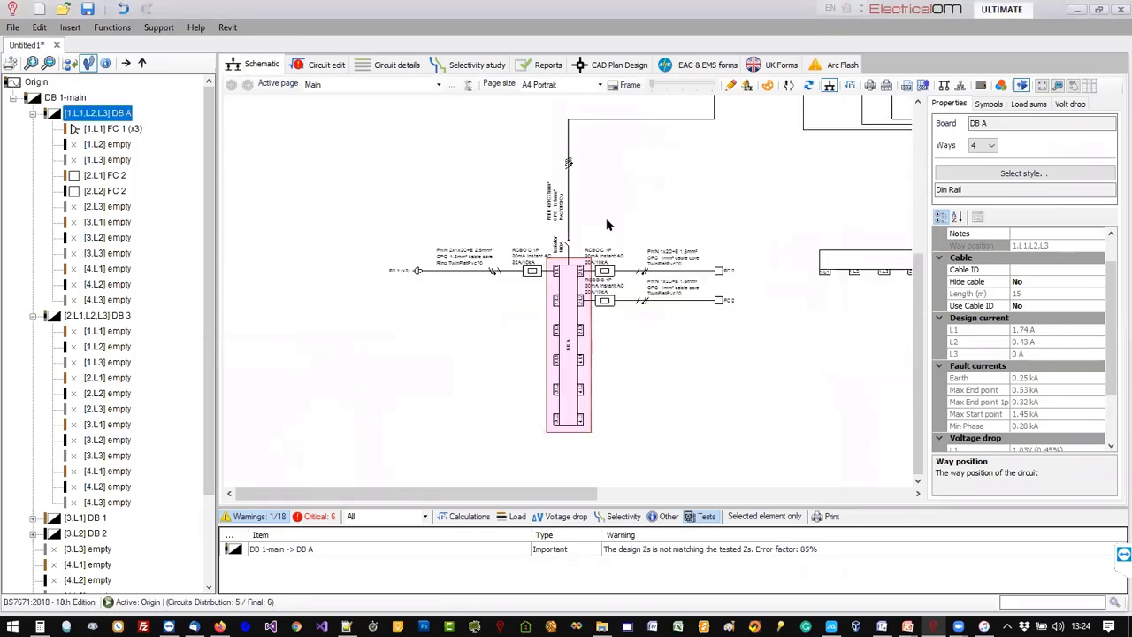
scroll(558, 274, up, 4)
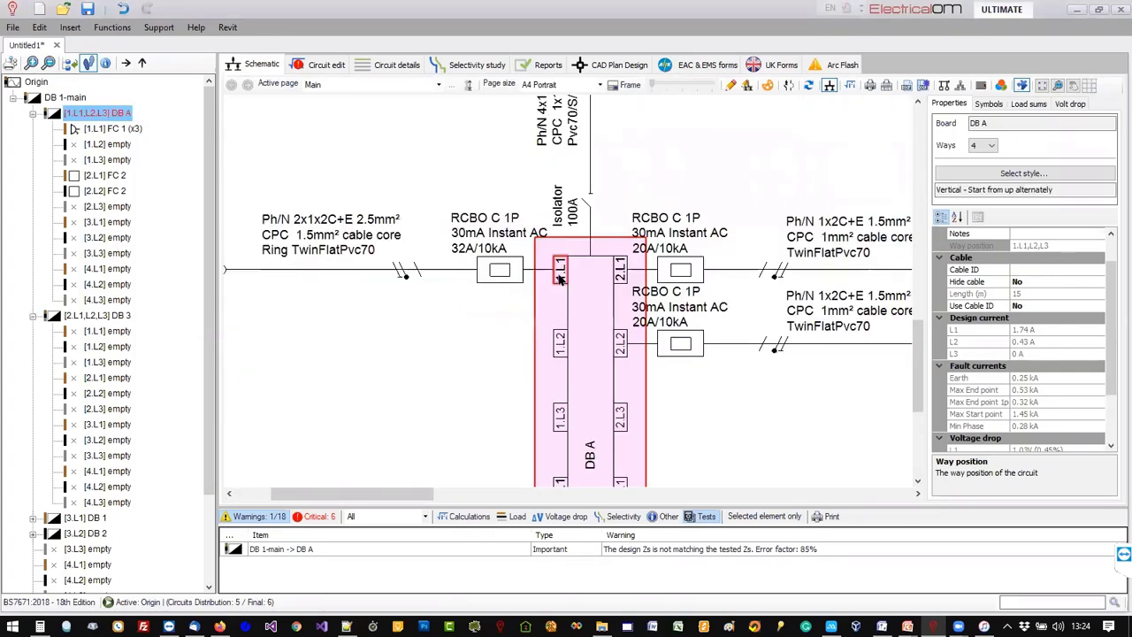
Insert a Controls Contactor symbol on DB A's incoming supply line, just before its 100A isolator.
scroll(583, 284, down, 1)
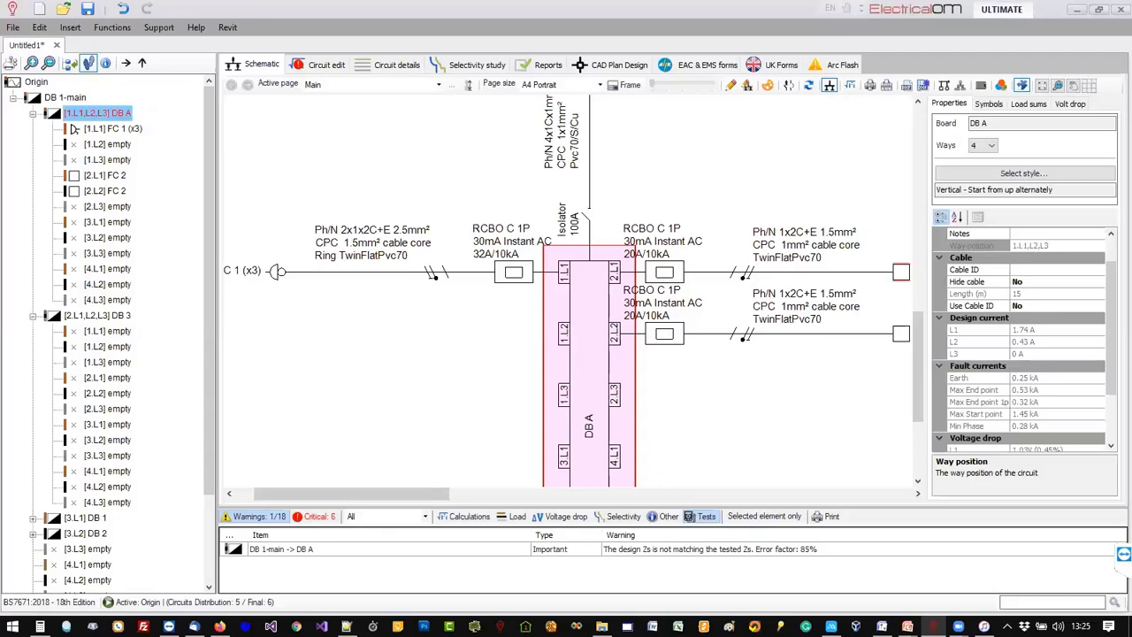
click(983, 105)
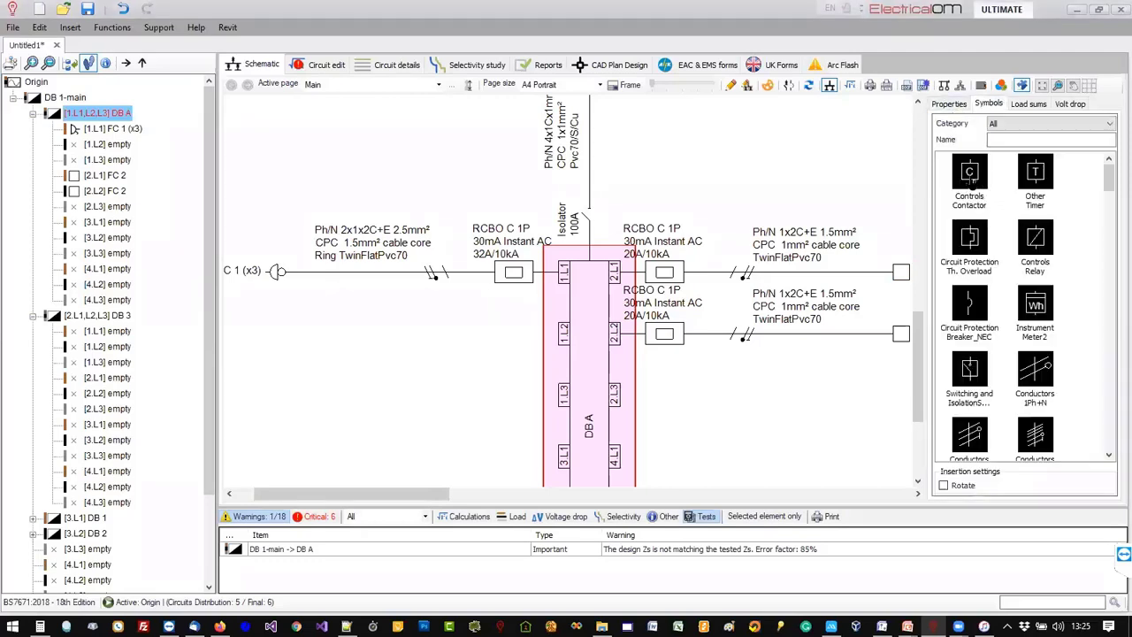
drag(970, 181, 590, 187)
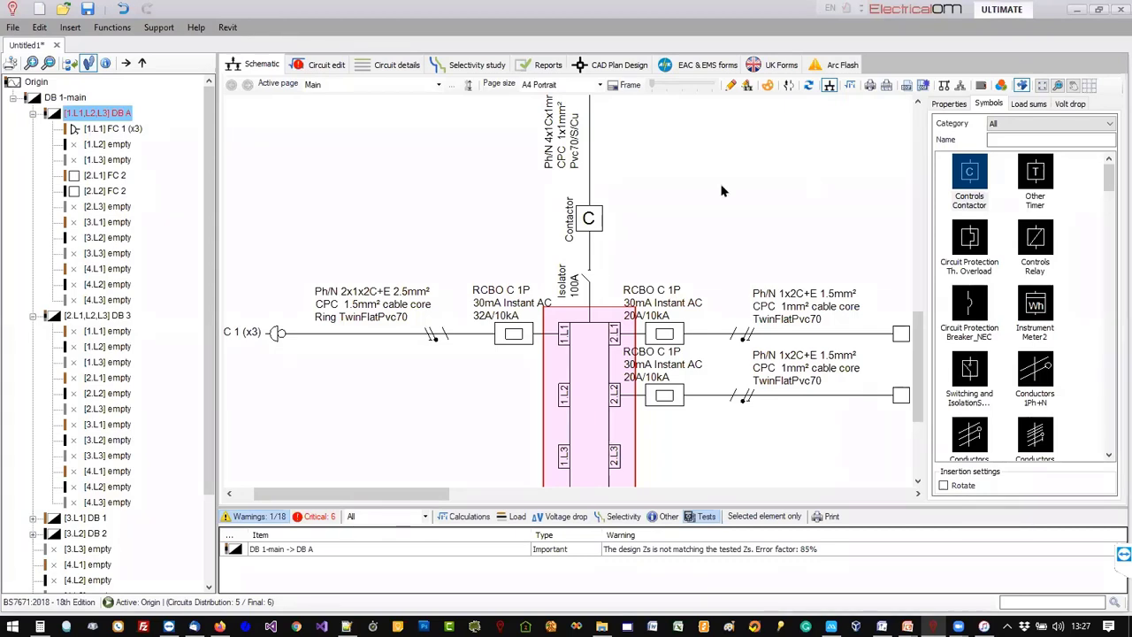
scroll(695, 338, down, 5)
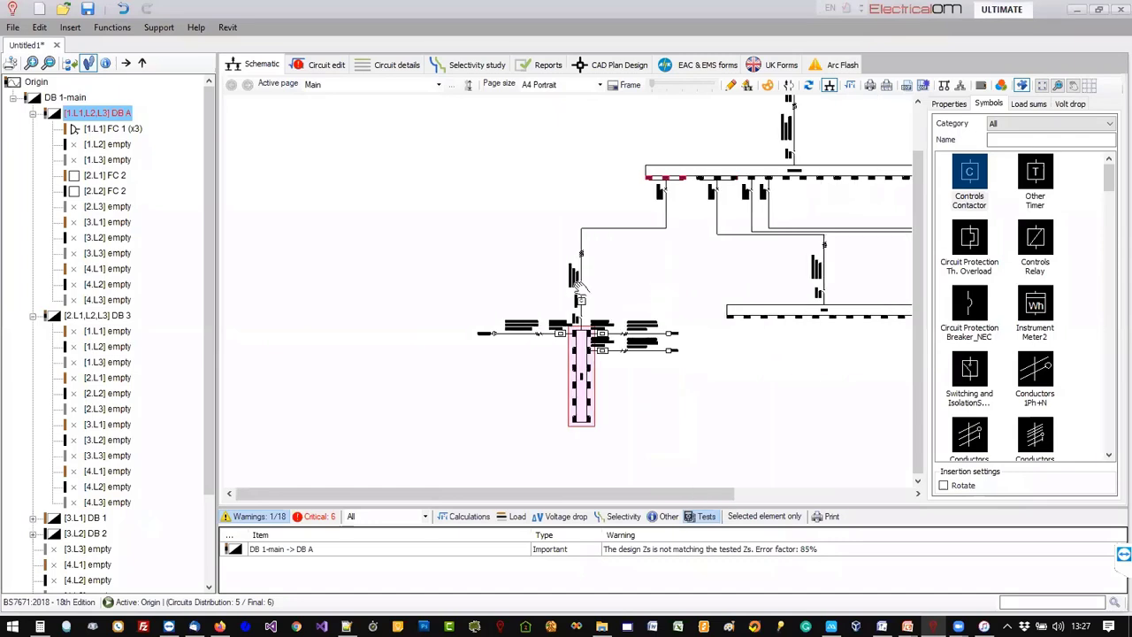
middle_drag(581, 288, 518, 286)
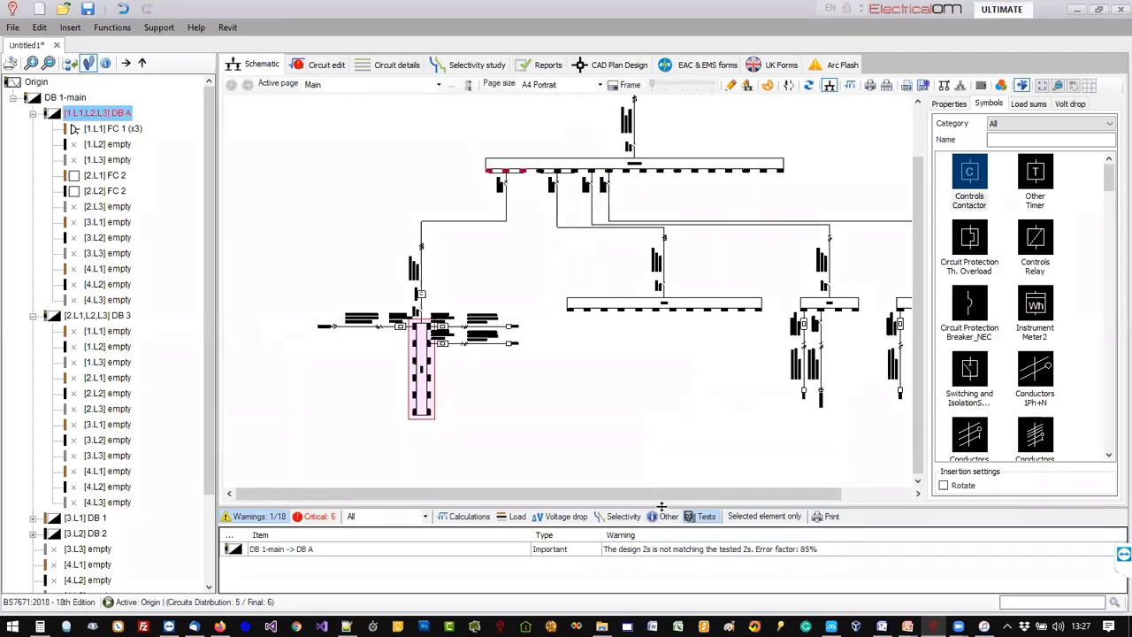
Reopen the EICR observations page, select DB A's Zs test warning and adjust the height of the warnings list.
drag(662, 509, 657, 399)
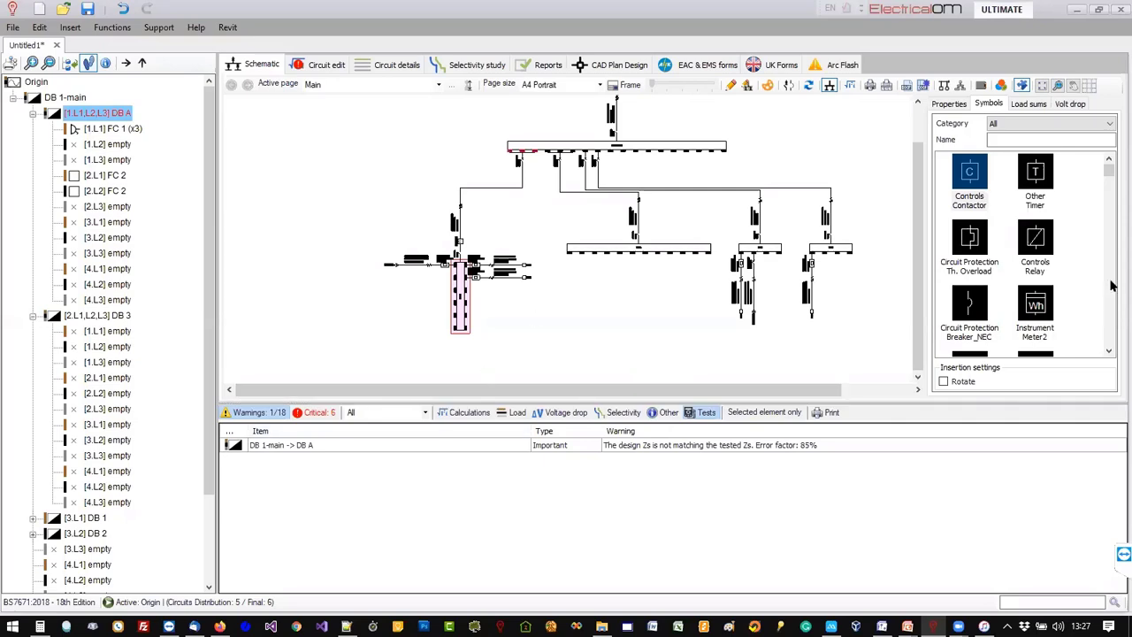
click(769, 66)
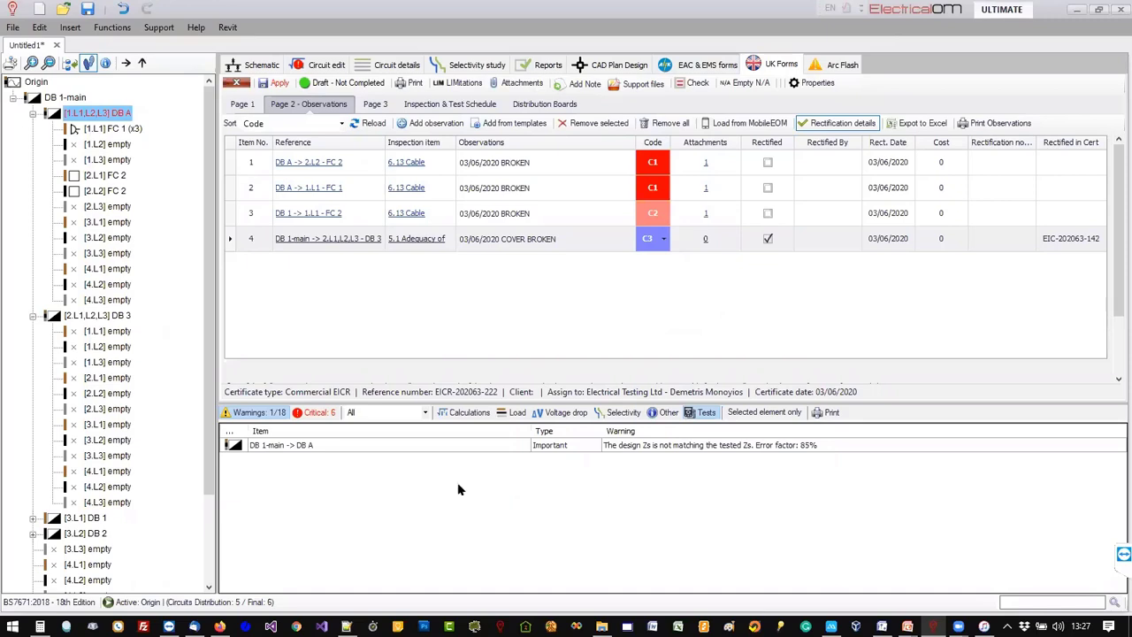
click(468, 445)
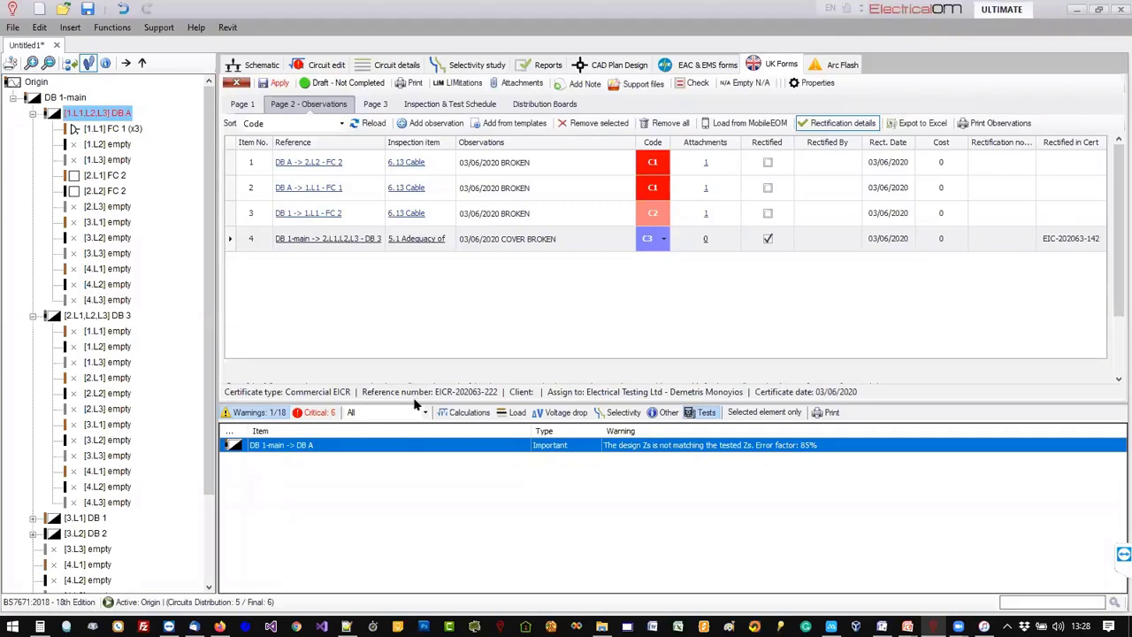
drag(445, 407, 442, 544)
drag(466, 493, 464, 484)
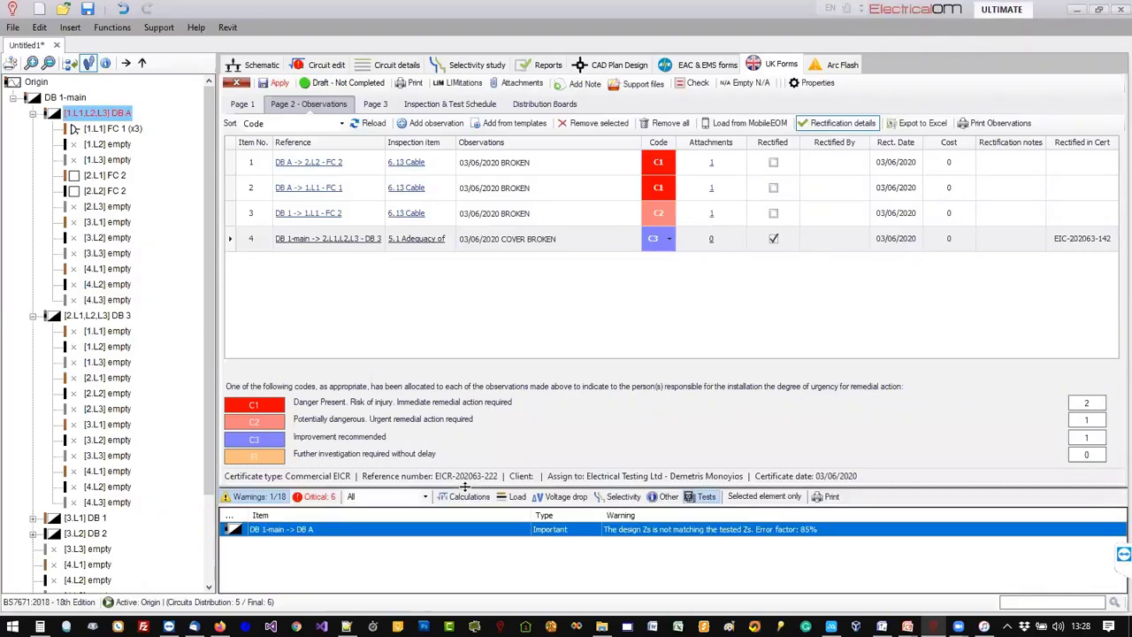